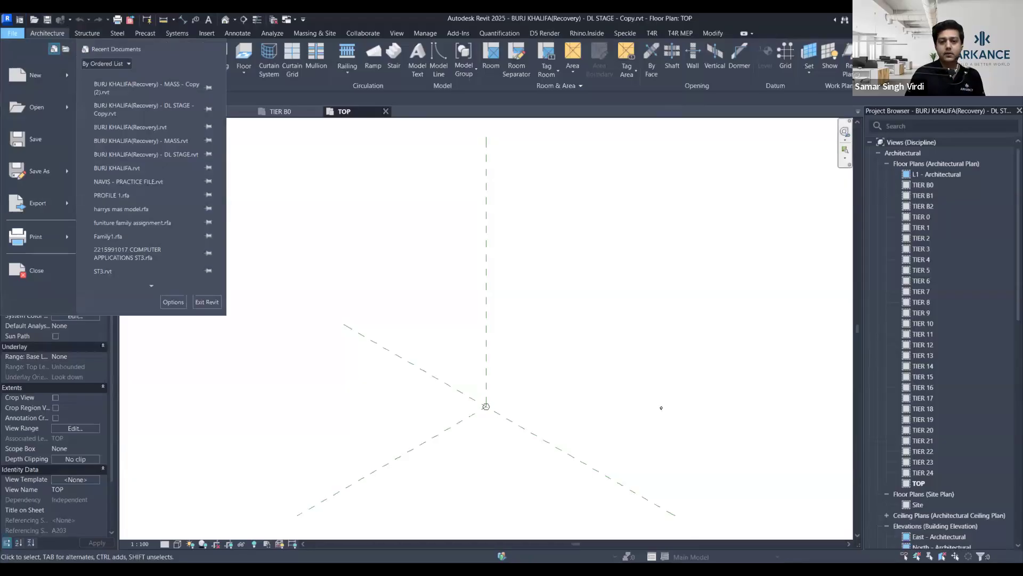
Create a new project from the metric multi-discipline template
key("Escape")
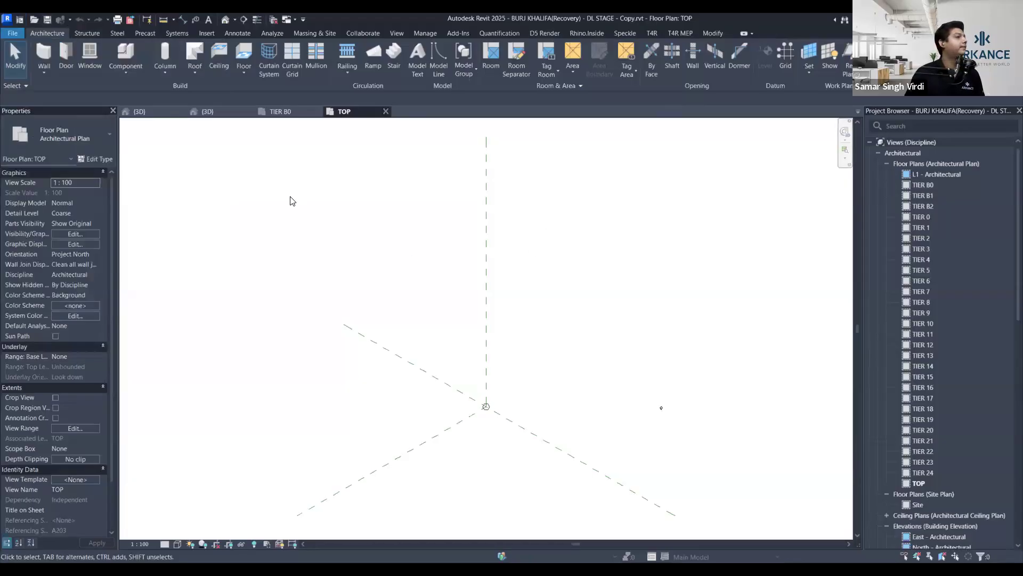
left_click(15, 34)
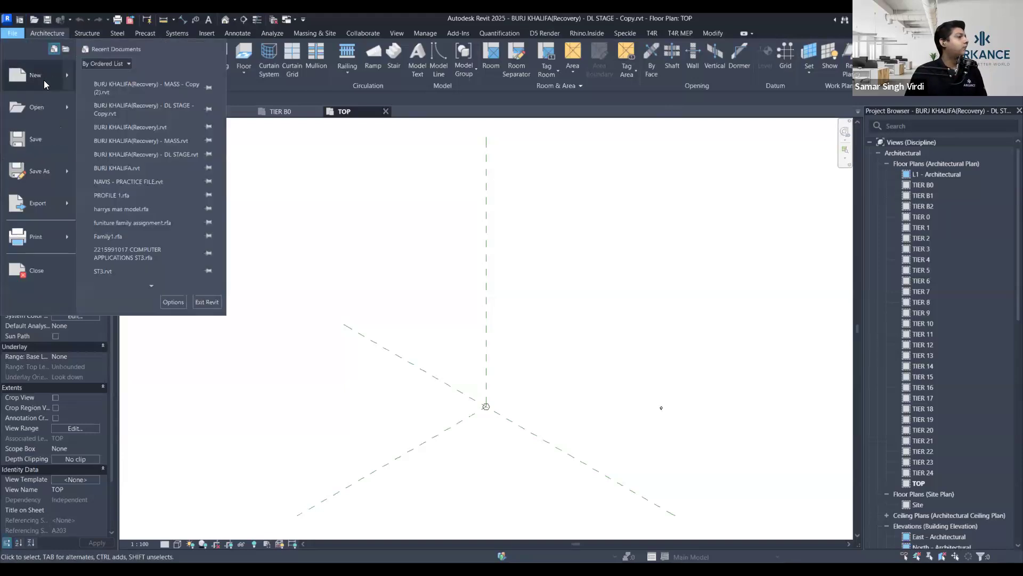
mouse_move(65, 76)
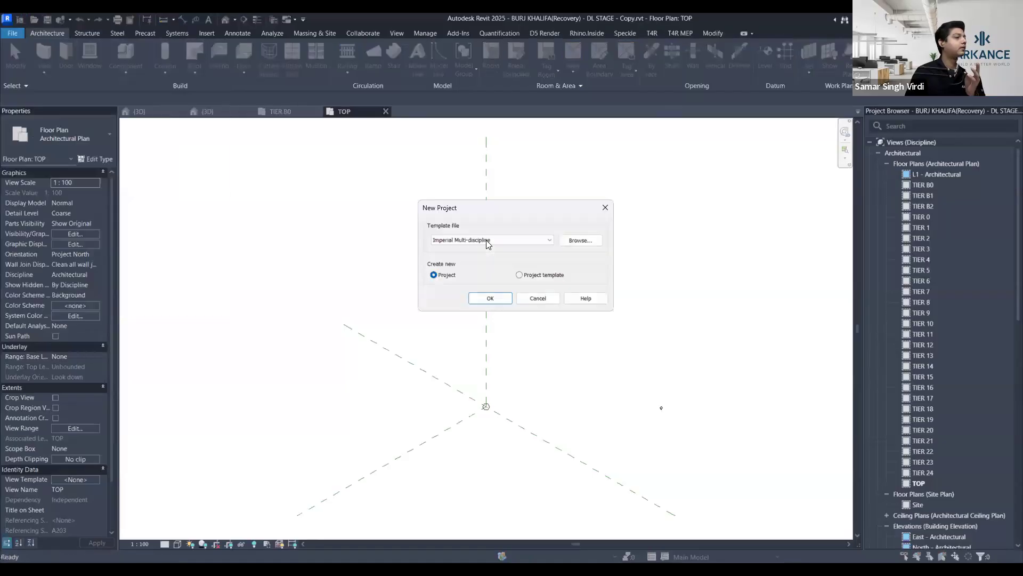
left_click(486, 240)
left_click(489, 297)
left_click(489, 297)
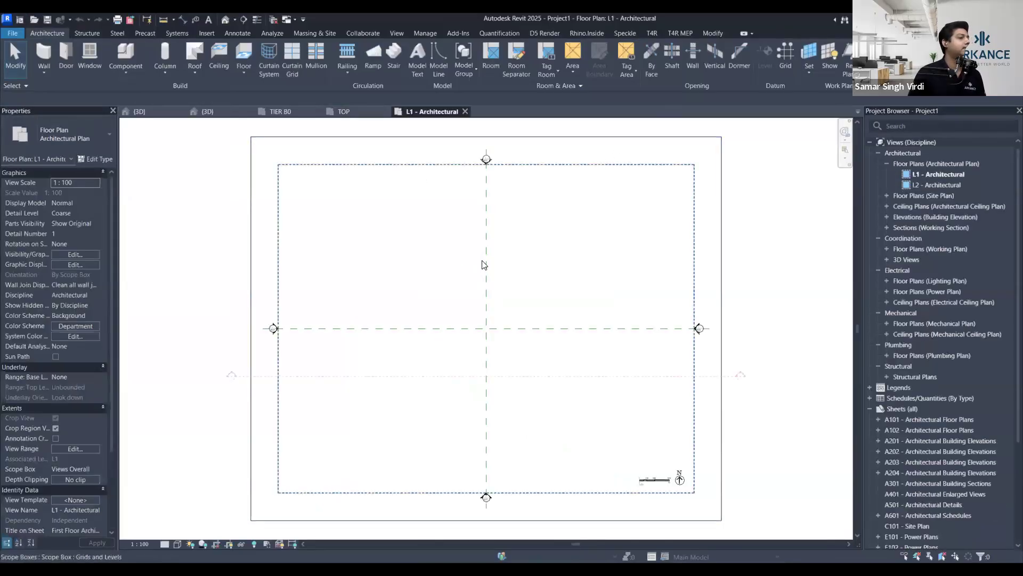
left_click(554, 137)
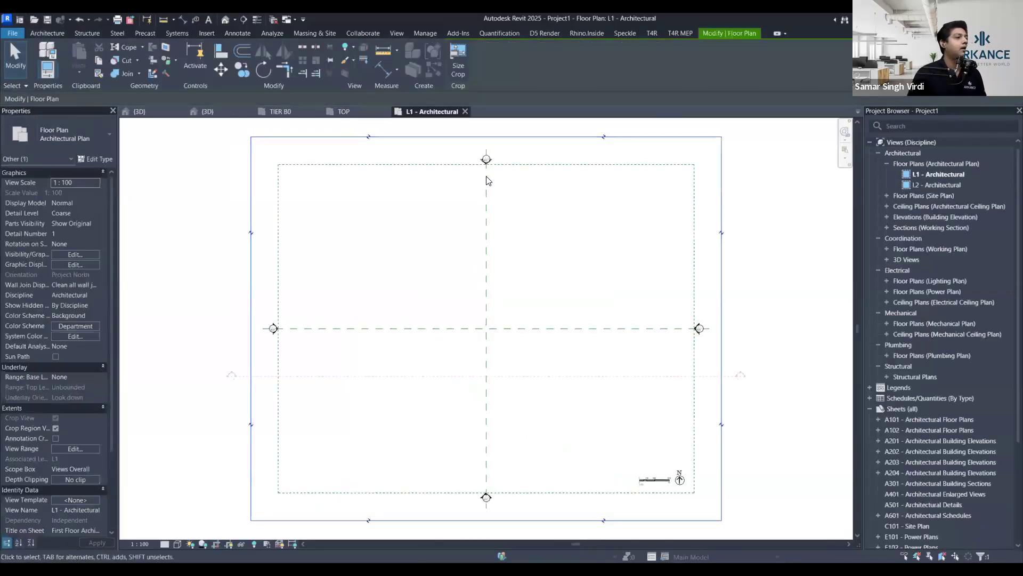
left_click(527, 221)
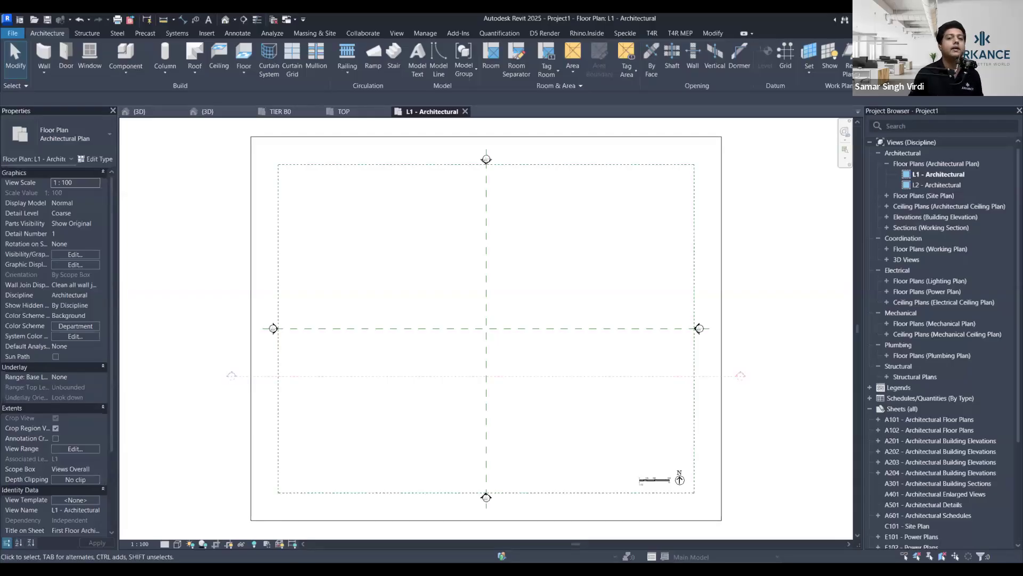
left_click(698, 145)
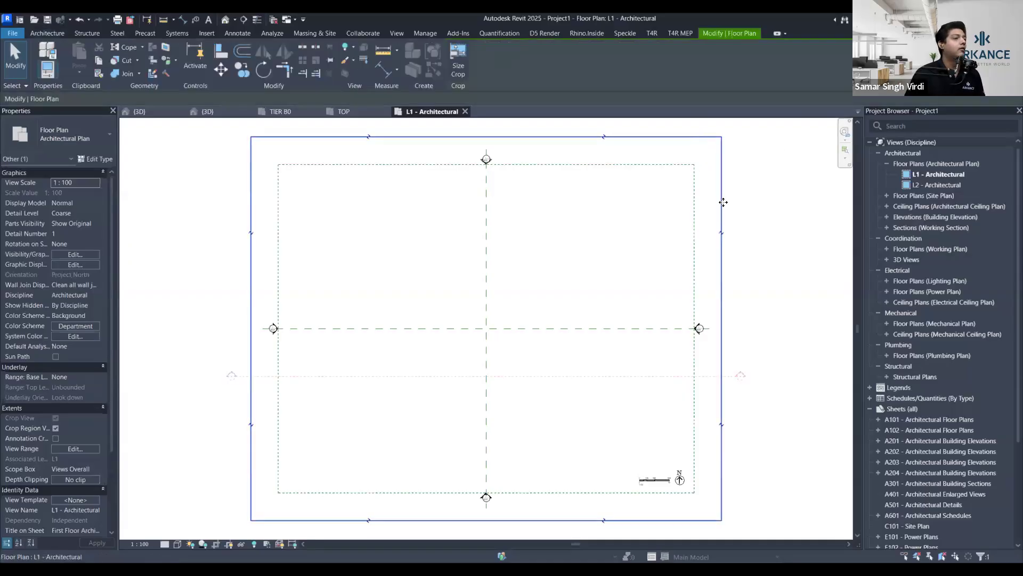
left_click(744, 194)
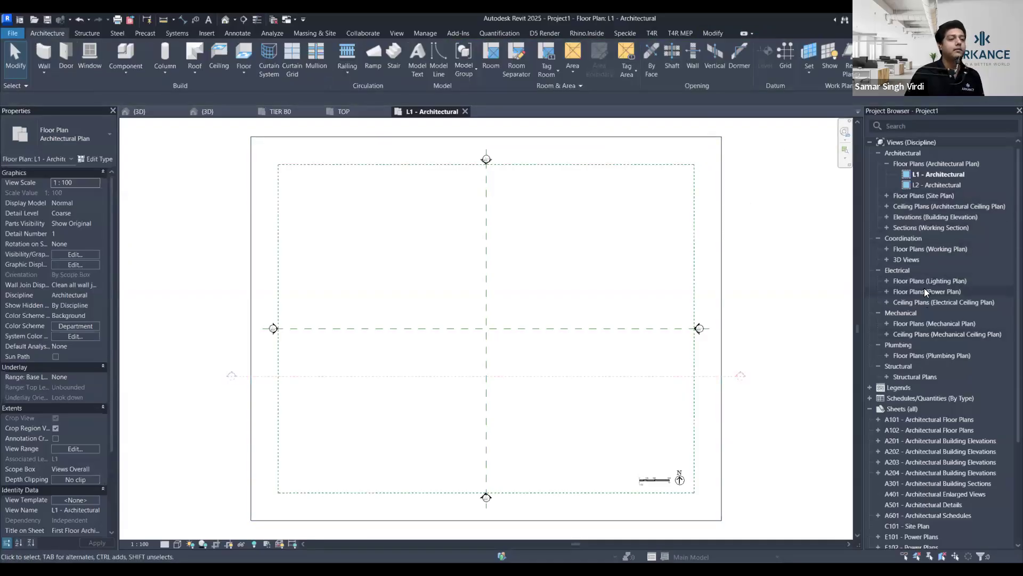
Open the North - Architectural building elevation view
double_click(913, 219)
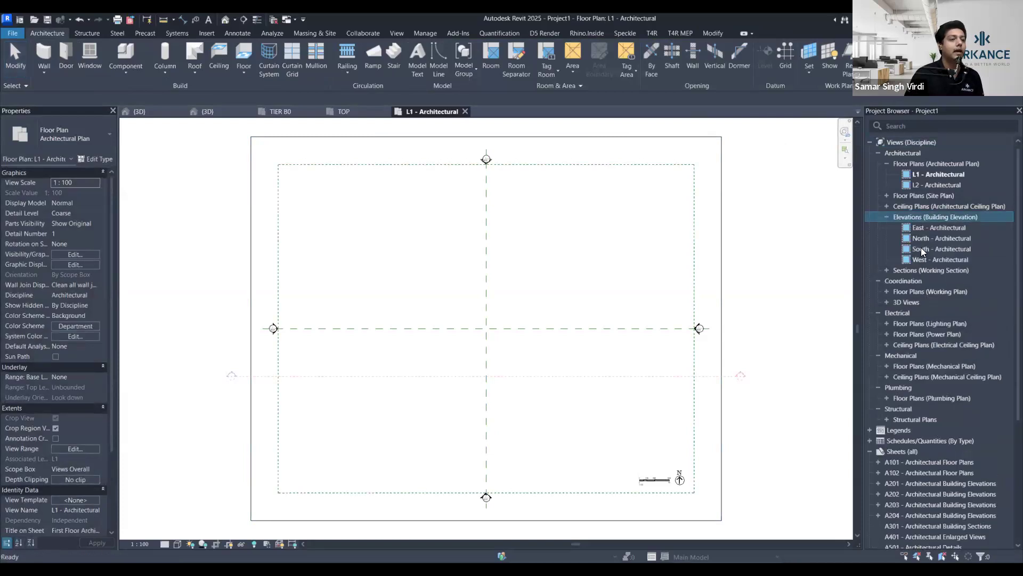
left_click(926, 237)
double_click(926, 238)
scroll(598, 281, "down", 2)
Turn off the elevation's crop region and crop view with Scope Box set to None, and remove the two scope boxes around the levels
left_click(54, 377)
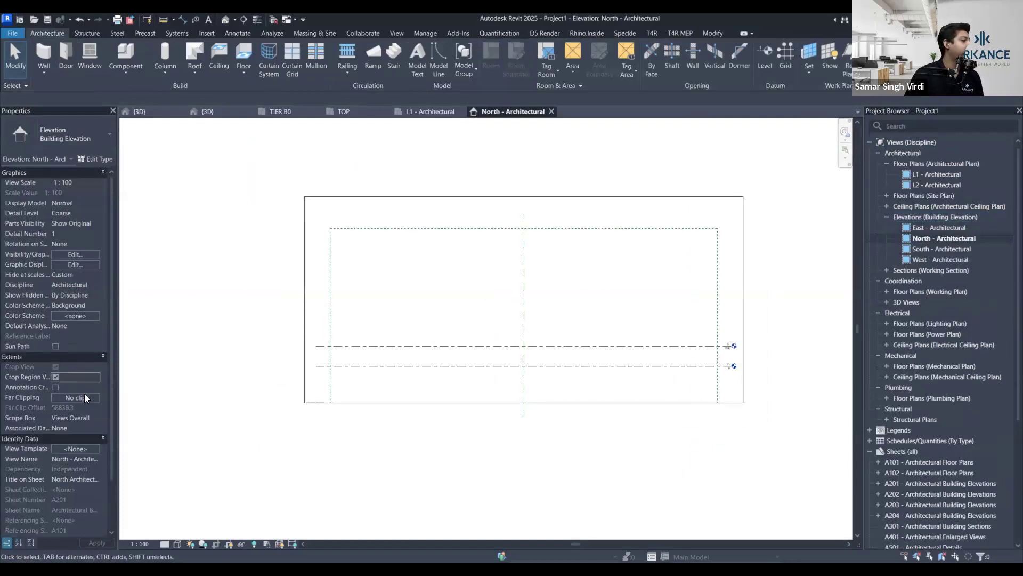
left_click(91, 421)
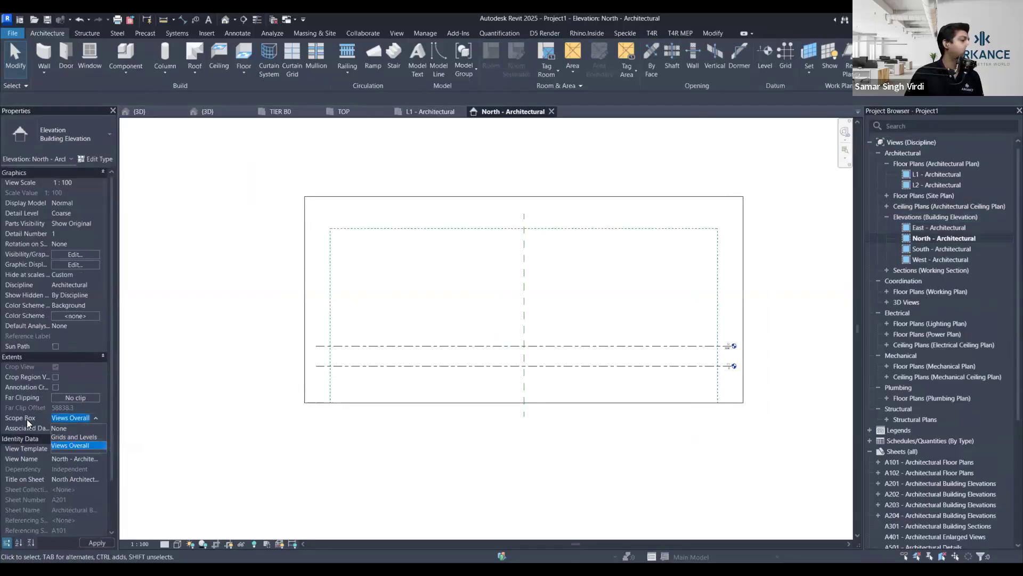
left_click(61, 427)
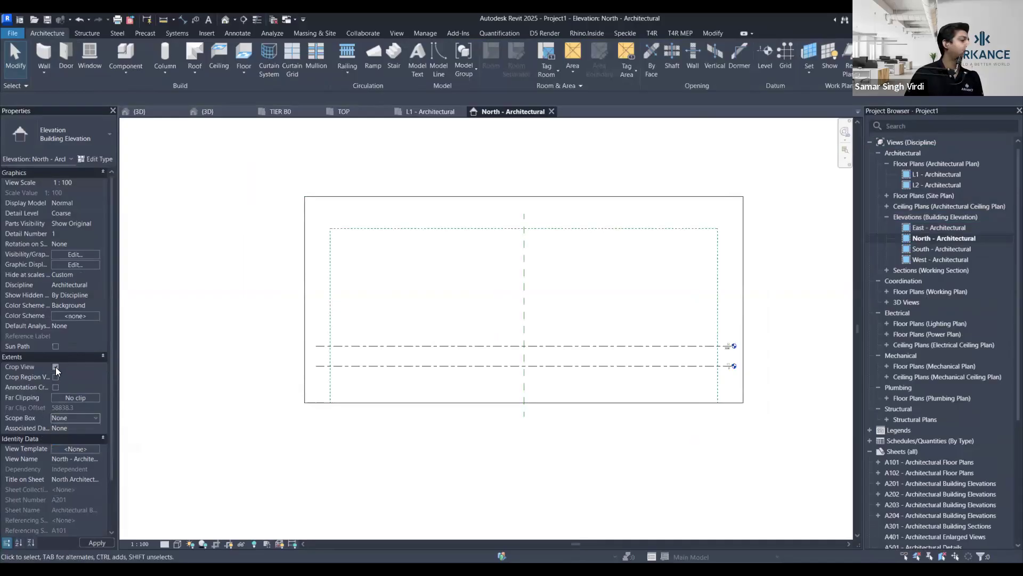
left_click(55, 367)
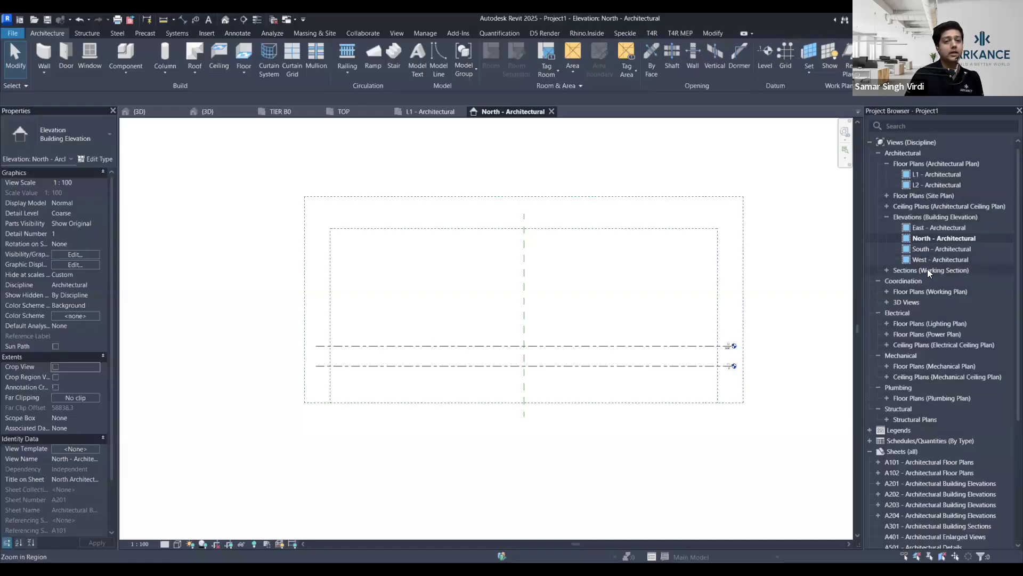
left_click(608, 197)
left_click(607, 230)
Add a level offset 3600 above L2 by picking the L2 line, with Create Plan View enabled
scroll(722, 365, "up", 5)
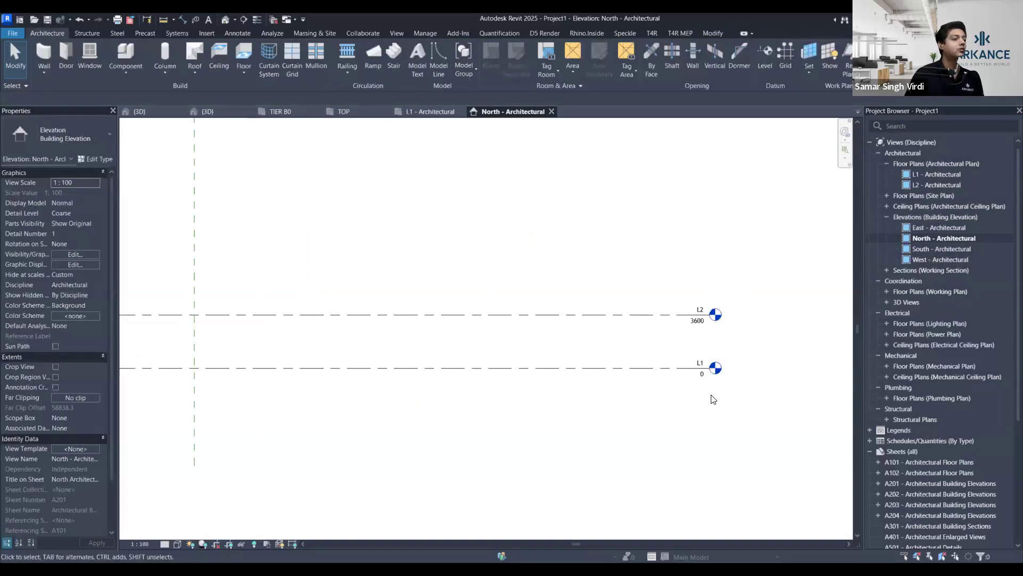
scroll(704, 347, "up", 3)
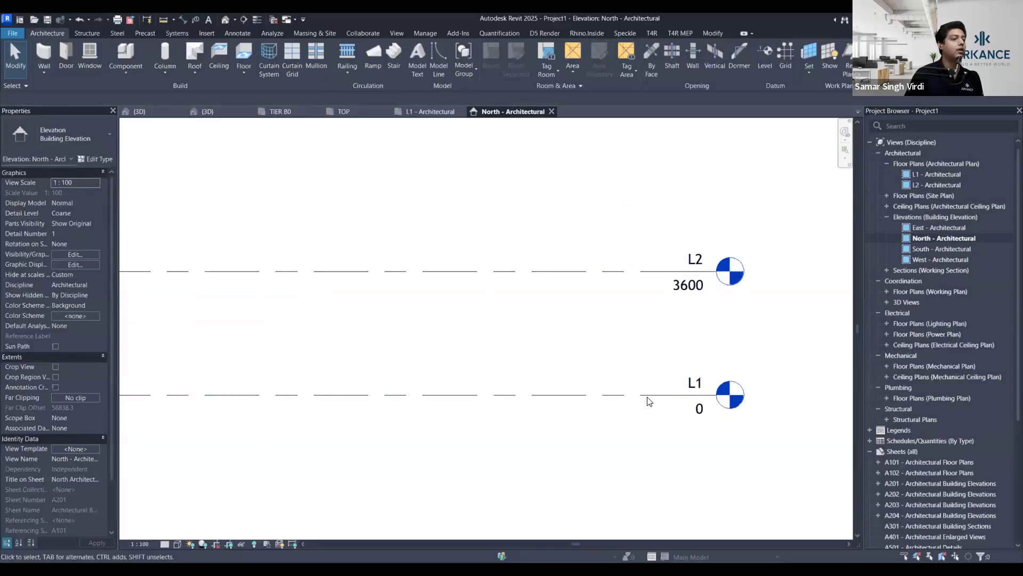
scroll(685, 335, "down", 3)
scroll(688, 290, "down", 1)
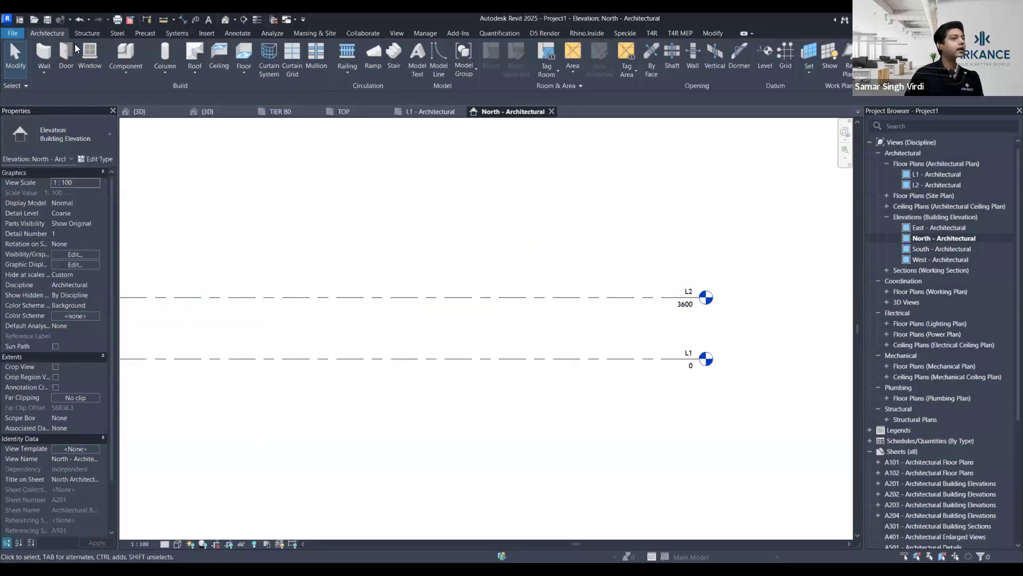
left_click(765, 59)
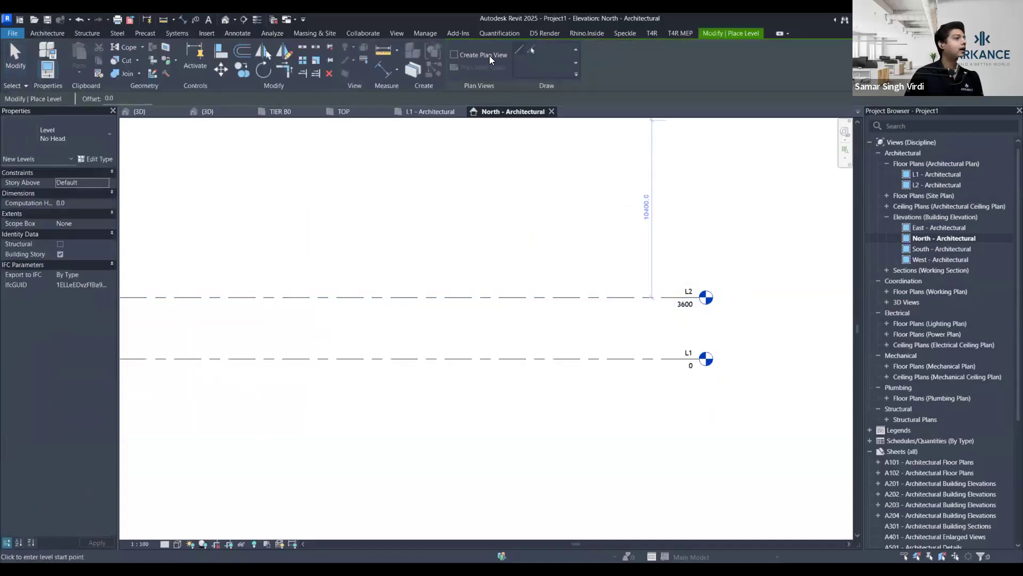
left_click(455, 54)
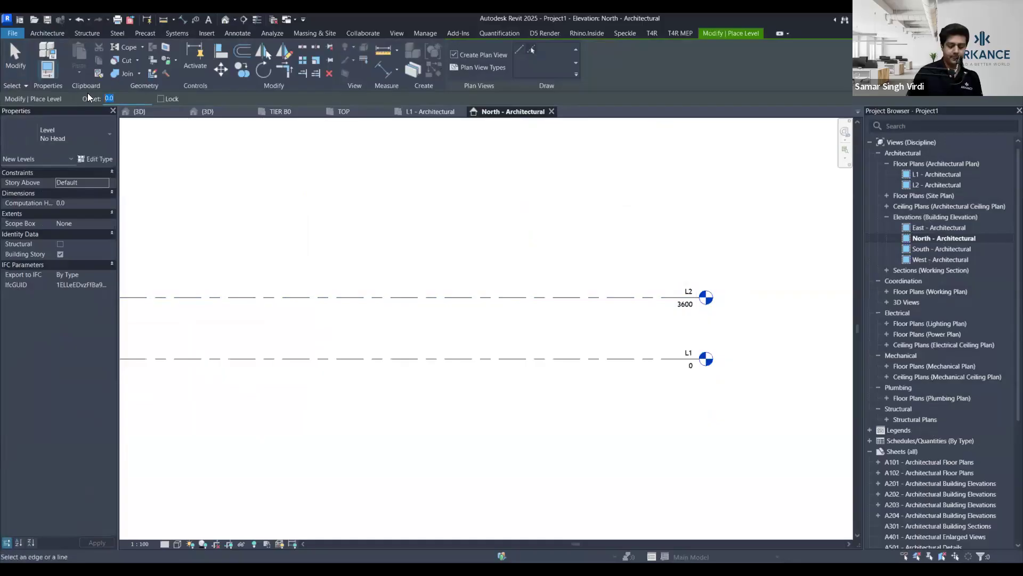
type("3600")
key("Return")
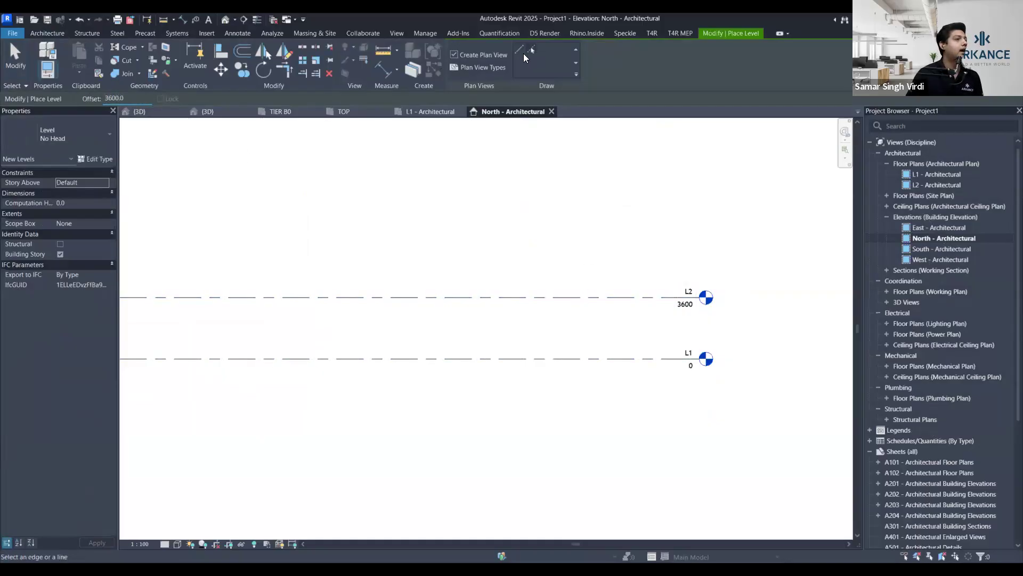
left_click(557, 298)
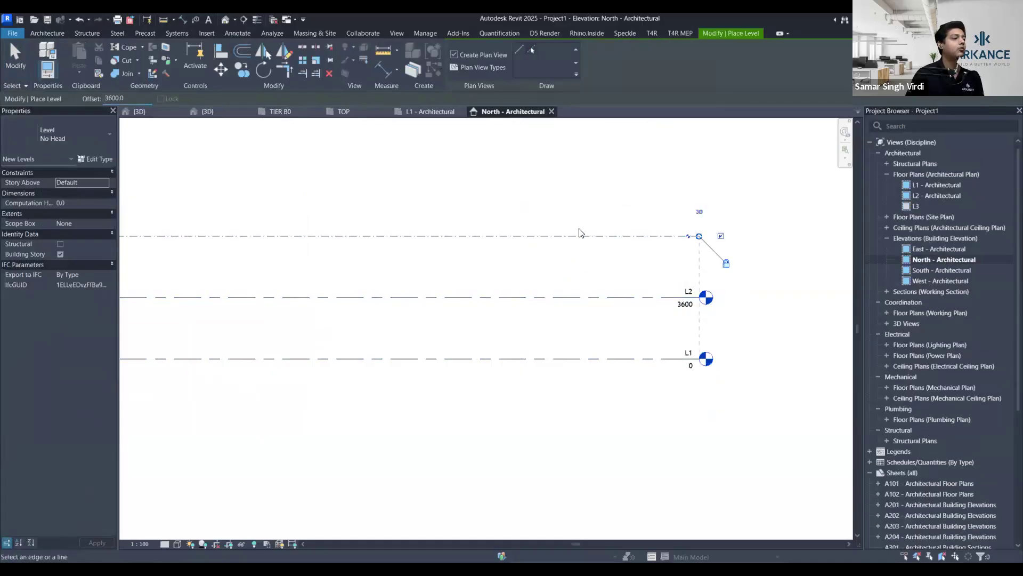
Add fifteen more levels up to L18, each offset 3600 upward from the topmost level line, and end level placement
left_click(578, 235)
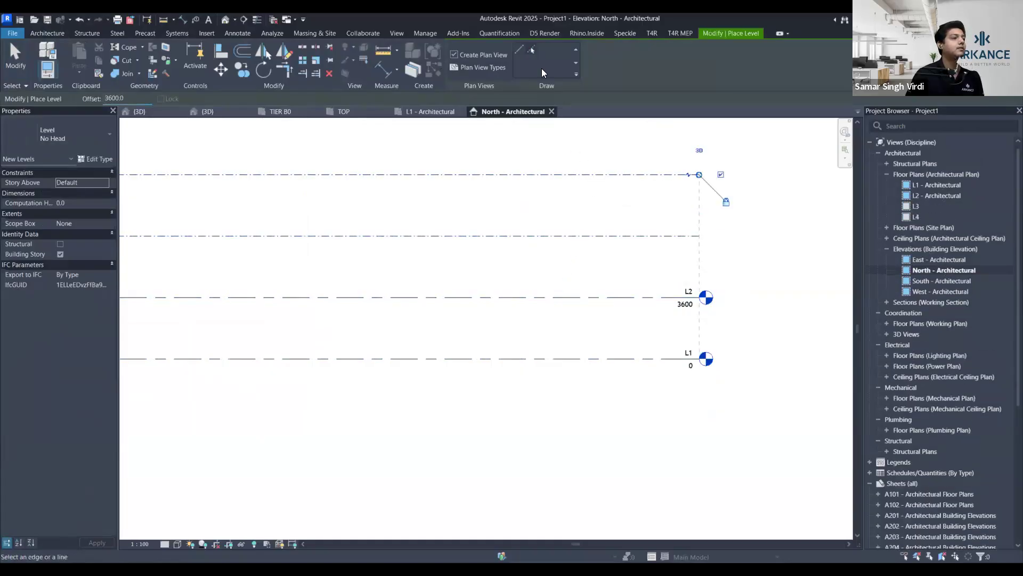
scroll(650, 265, "down", 4)
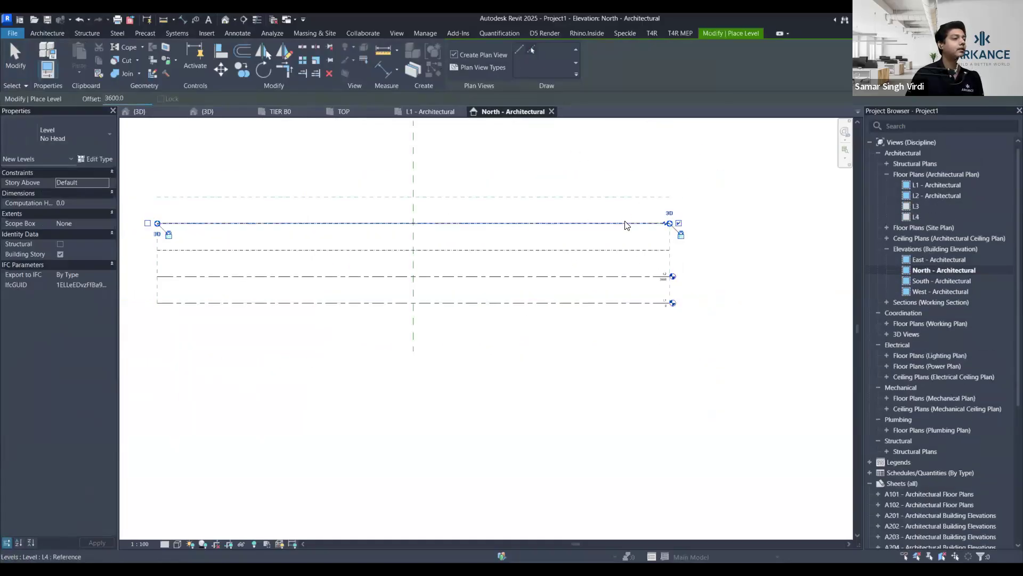
left_click(627, 223)
left_click(628, 197)
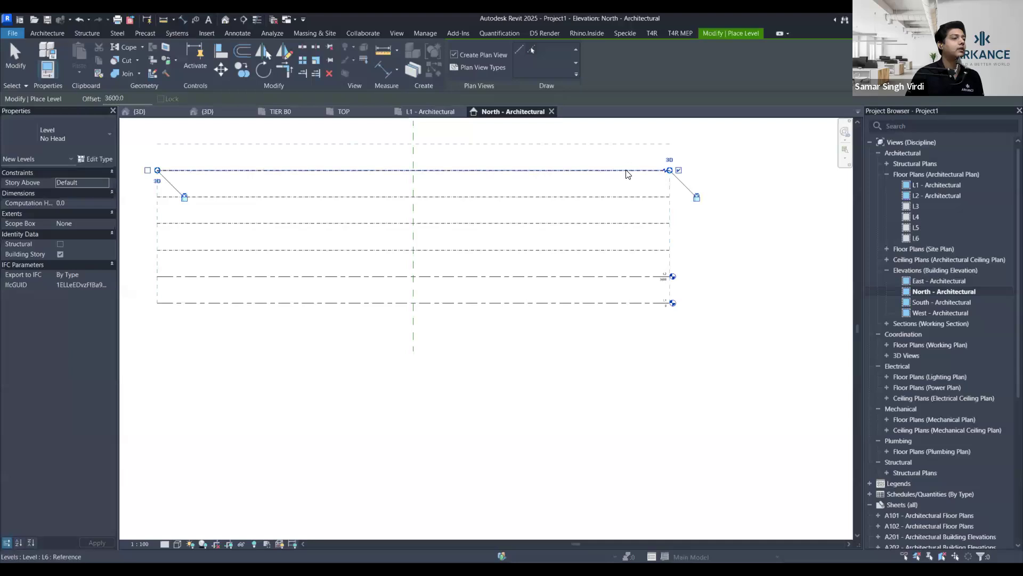
left_click(629, 170)
scroll(684, 278, "down", 2)
scroll(684, 277, "up", 2)
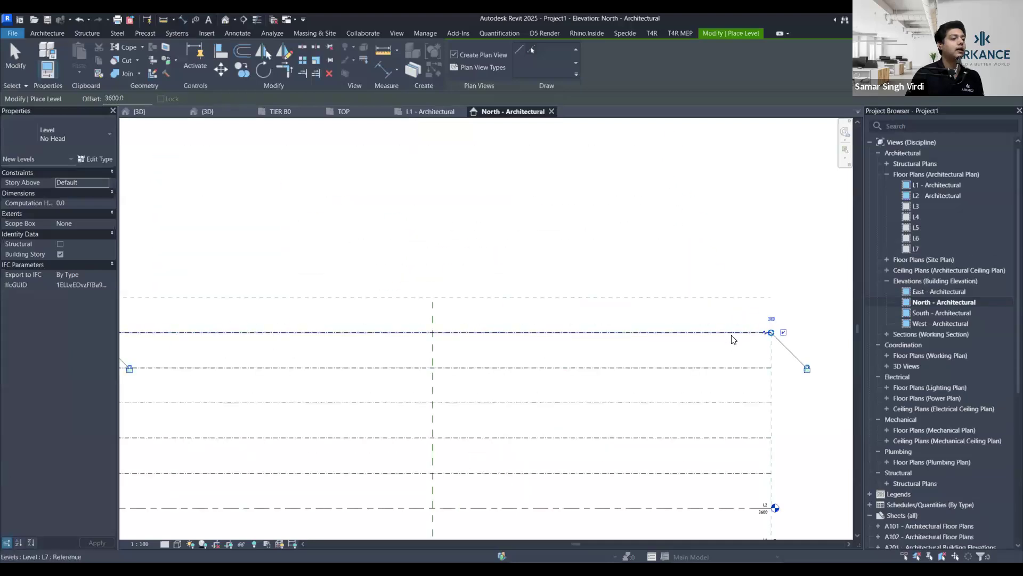
left_click(732, 333)
left_click(733, 298)
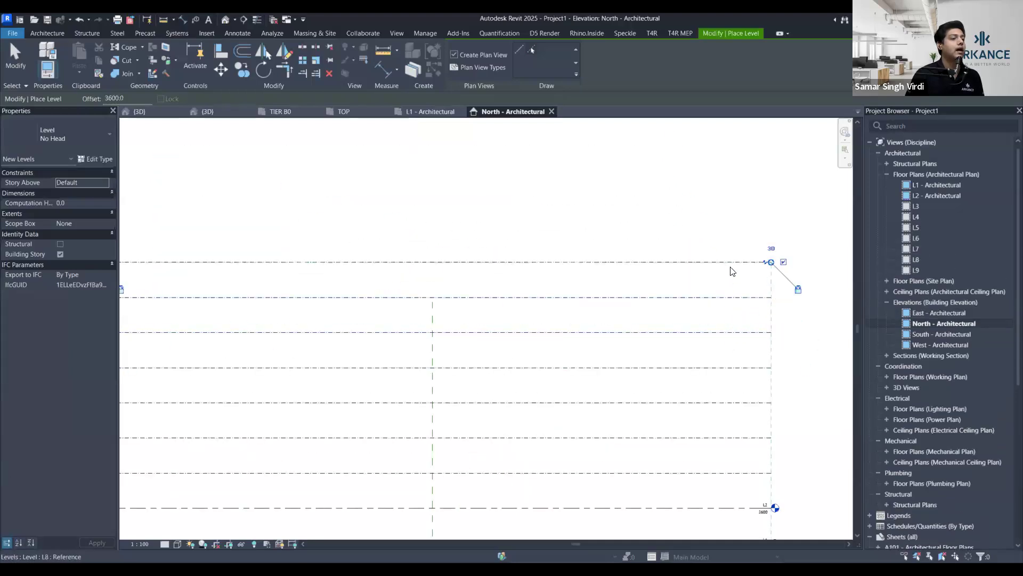
left_click(733, 262)
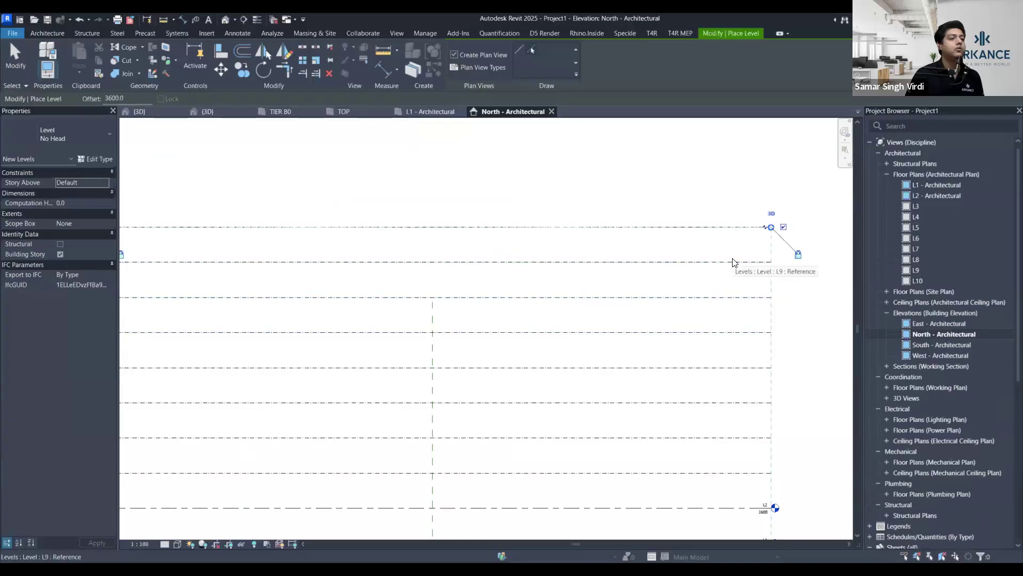
left_click(725, 228)
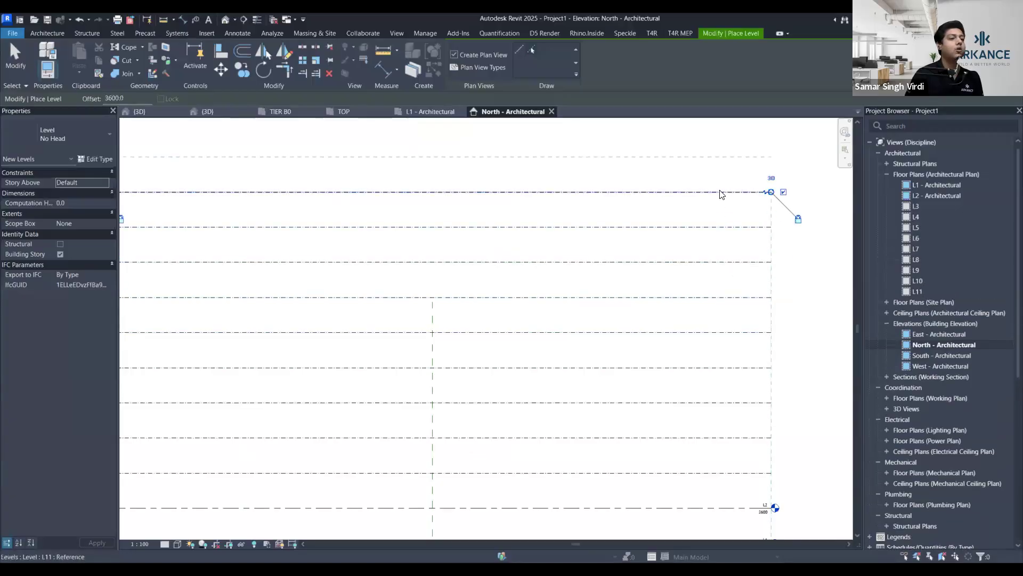
left_click(721, 193)
scroll(723, 320, "down", 3)
scroll(759, 232, "up", 3)
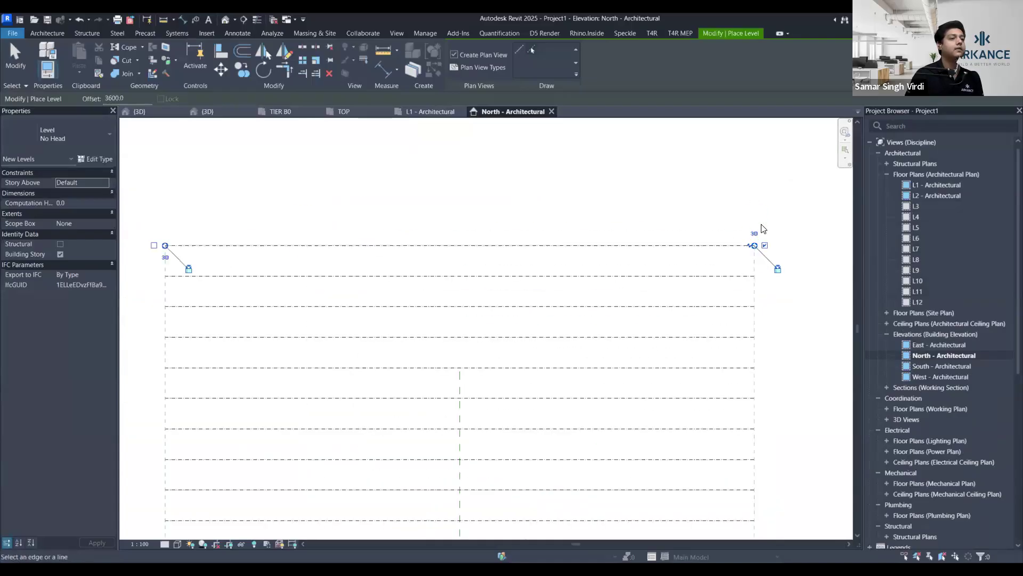
left_click(709, 231)
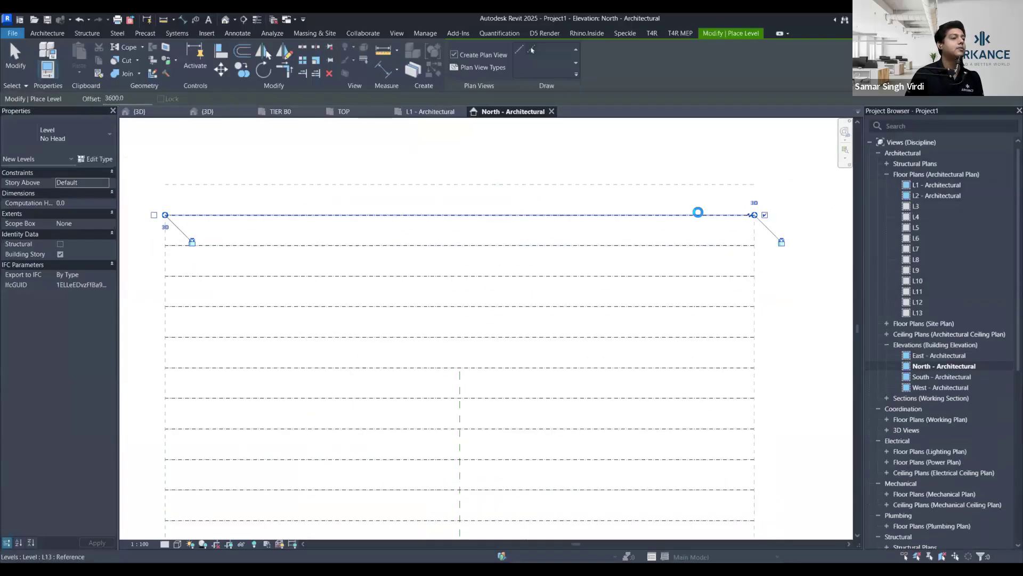
left_click(697, 215)
left_click(698, 183)
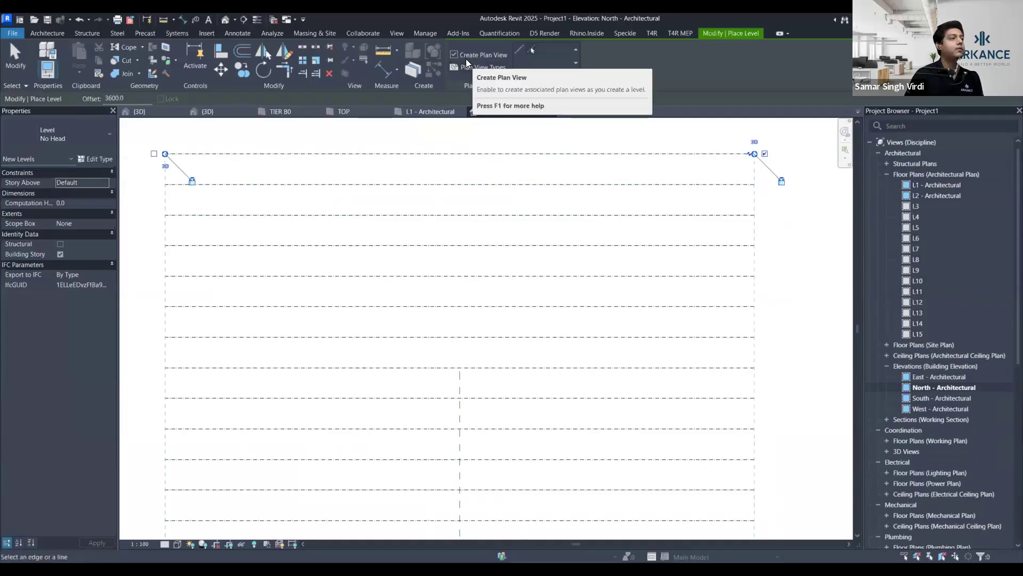
left_click(708, 154)
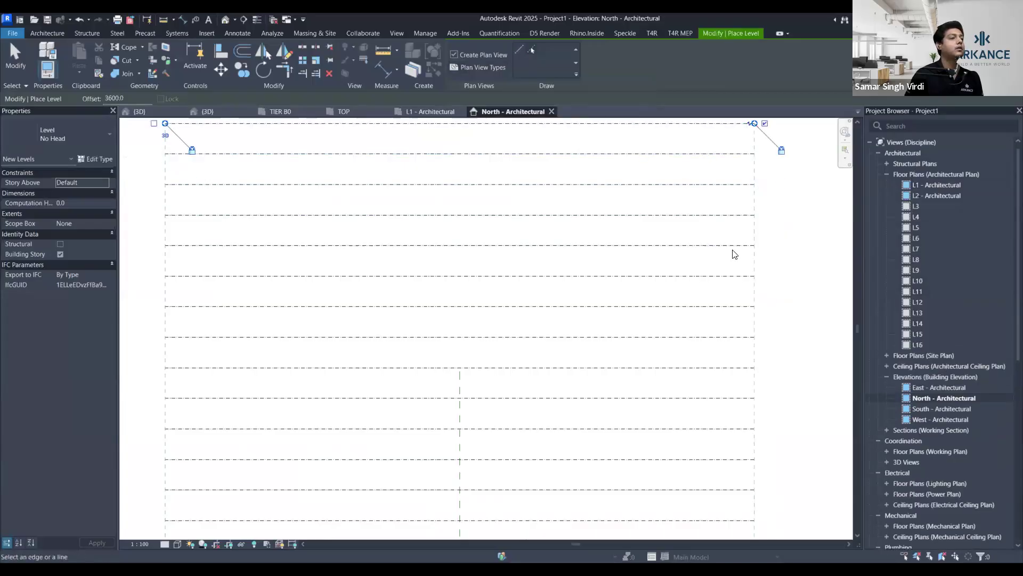
scroll(722, 194, "down", 3)
left_click(723, 191)
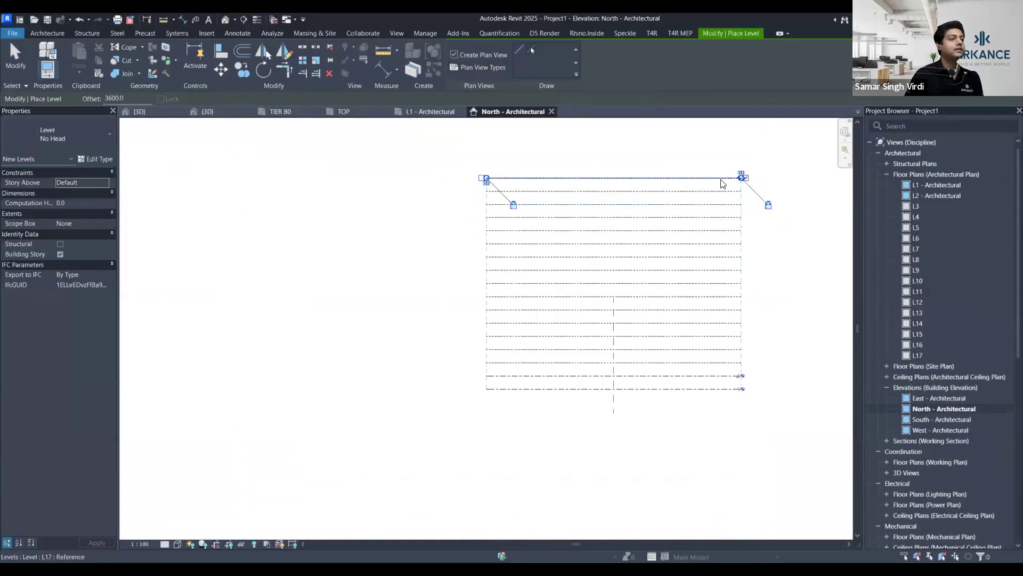
scroll(711, 173, "up", 2)
left_click(709, 176)
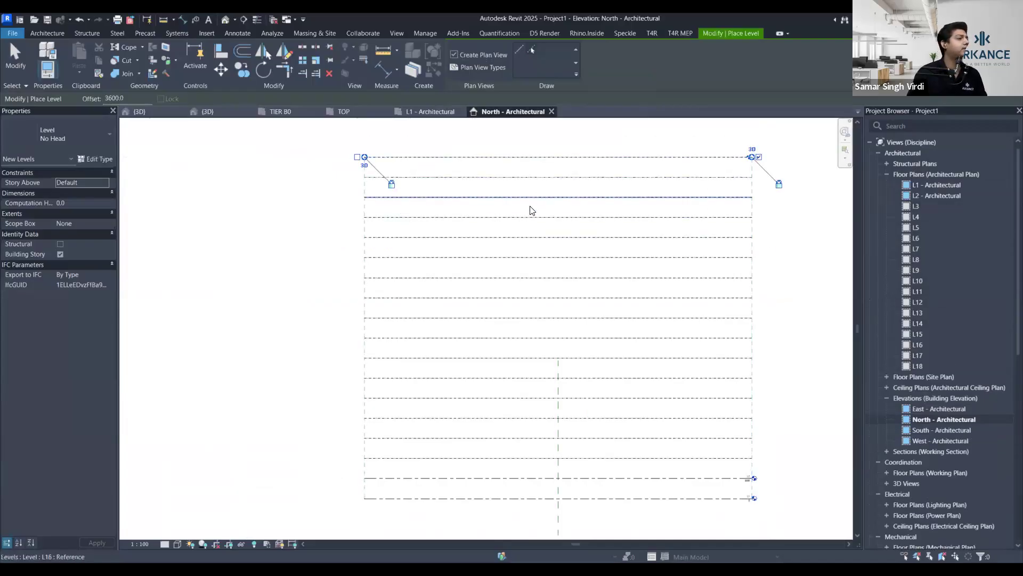
key("Escape")
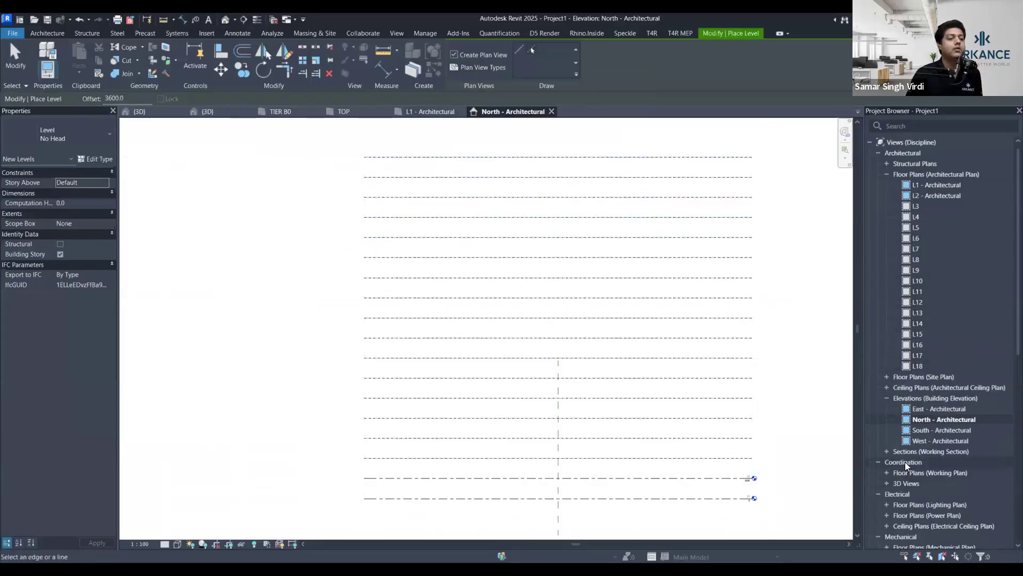
Open the default {3D} view of the project to show the stacked levels
scroll(905, 462, "down", 2)
left_click(888, 429)
double_click(943, 448)
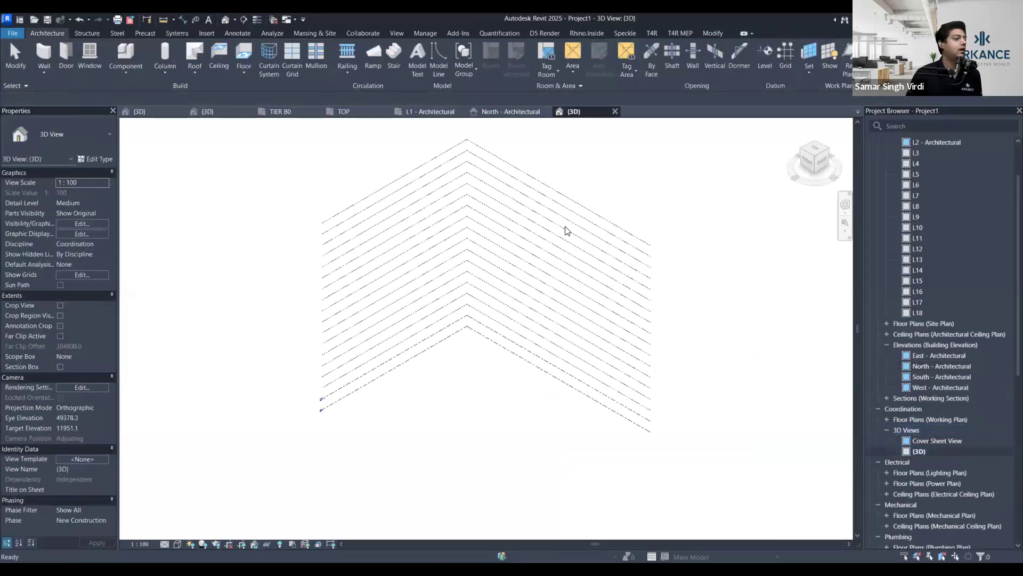
left_click_drag(275, 422, 666, 149)
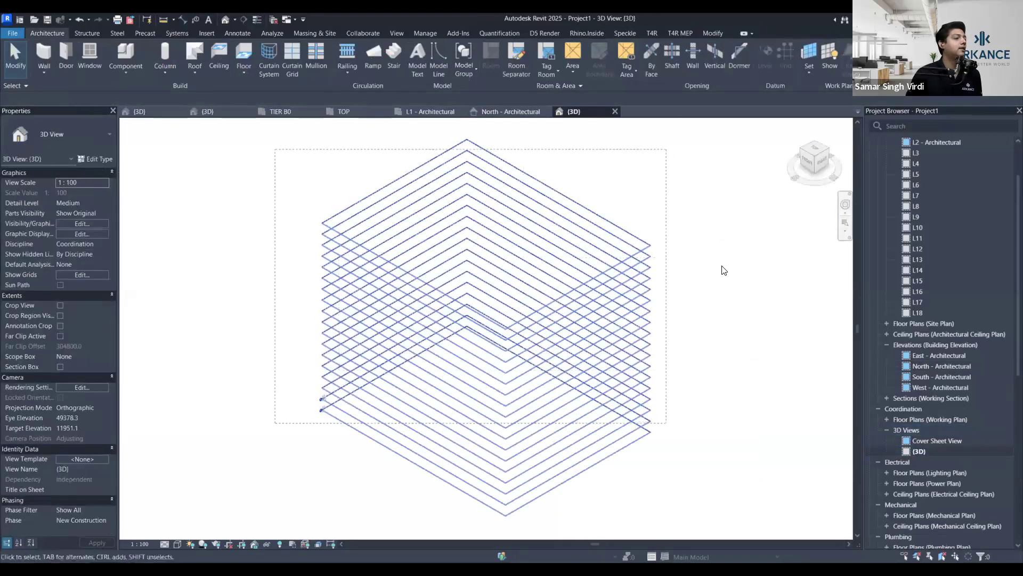
key("Escape")
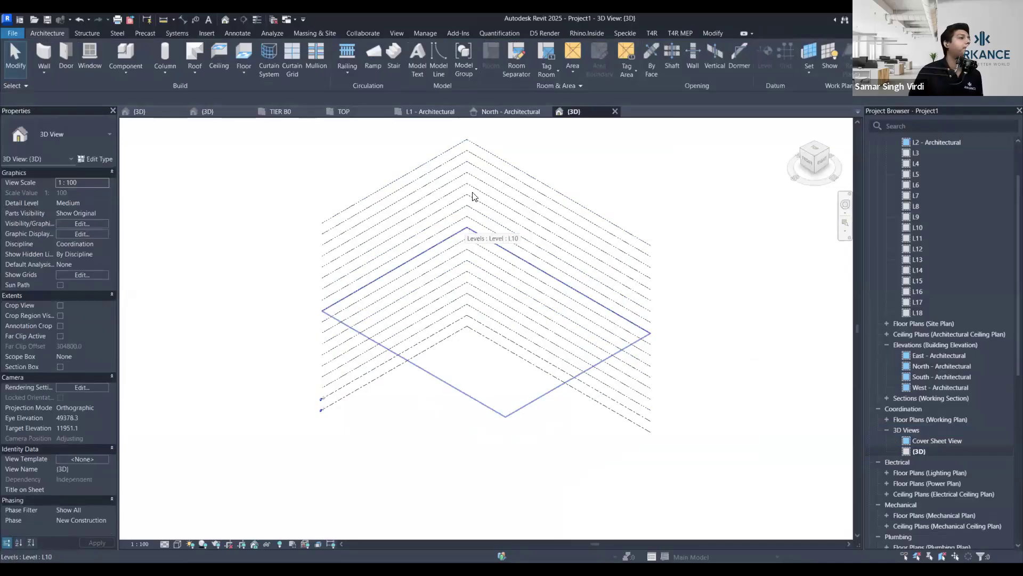
Start a new in-place mass named Building 1, accepting the Show Mass mode notice
left_click(305, 34)
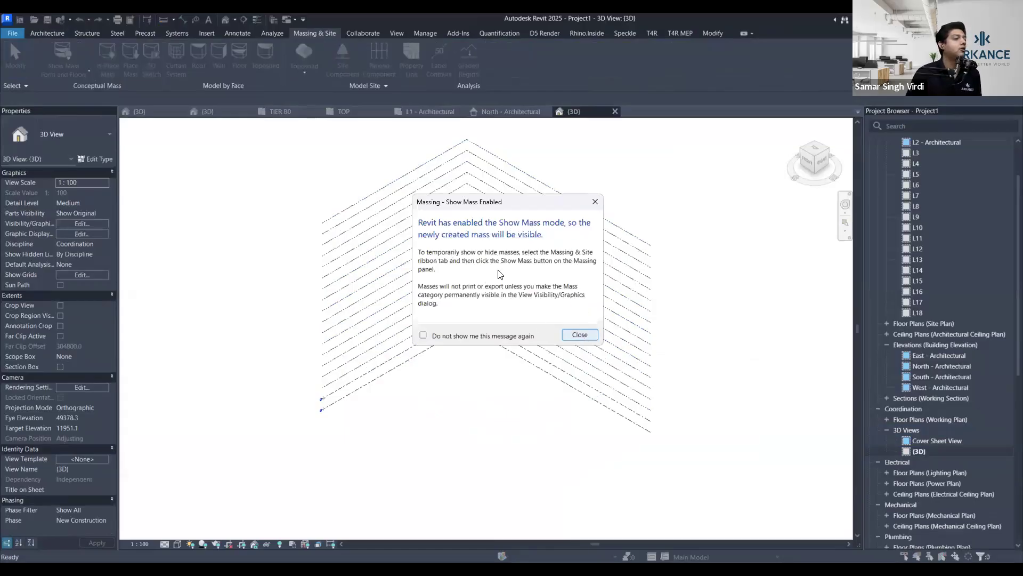
key("Return")
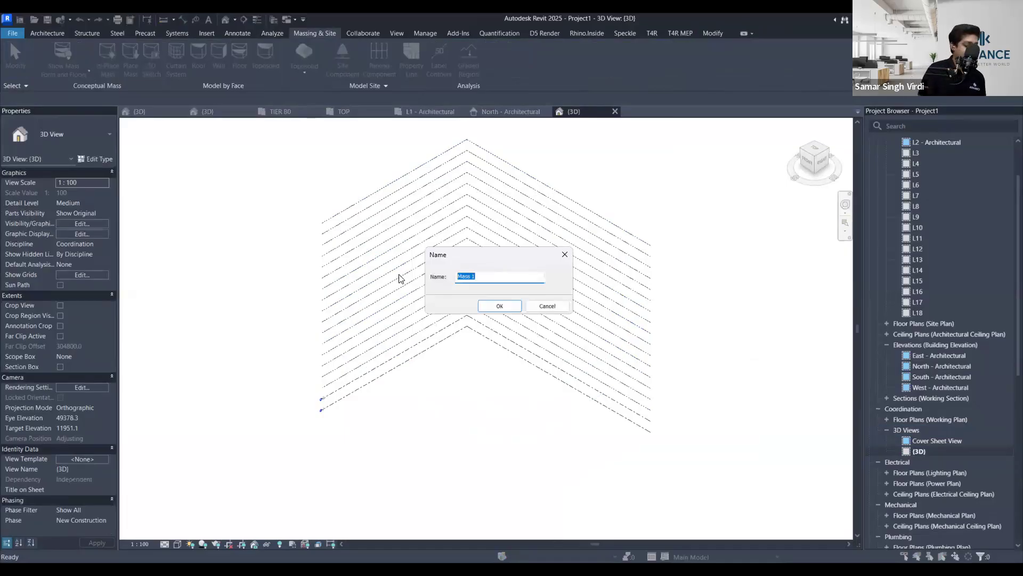
type("Building")
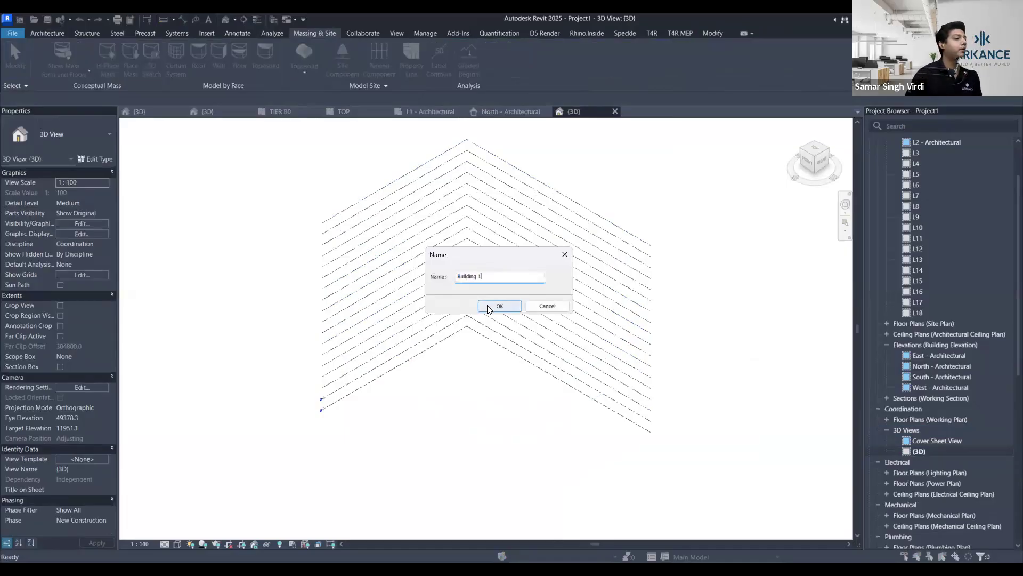
left_click(489, 306)
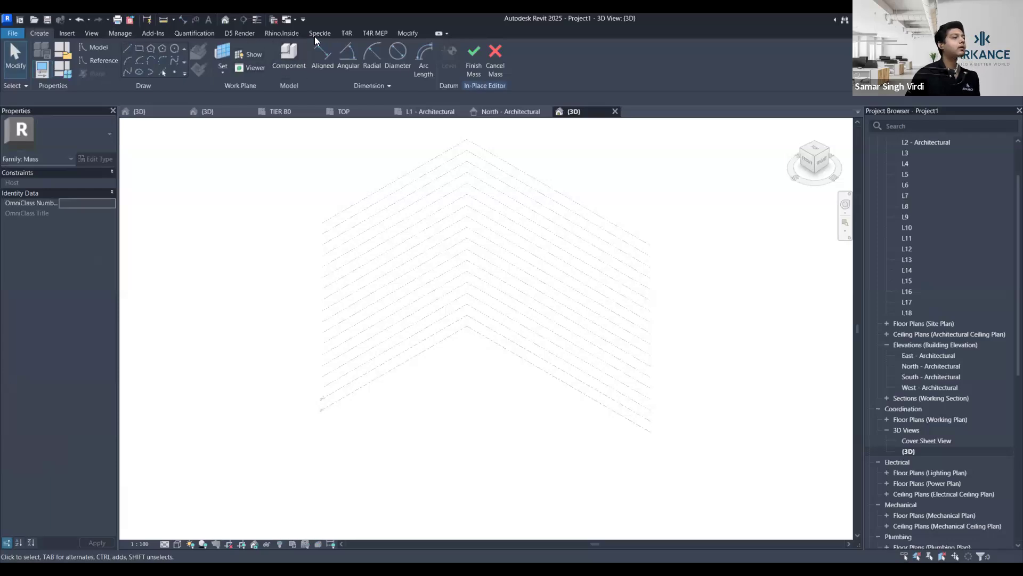
Sketch a rectangle of about 31000 by 31000 in model lines around the centre of the L1 - Architectural plan
left_click(140, 50)
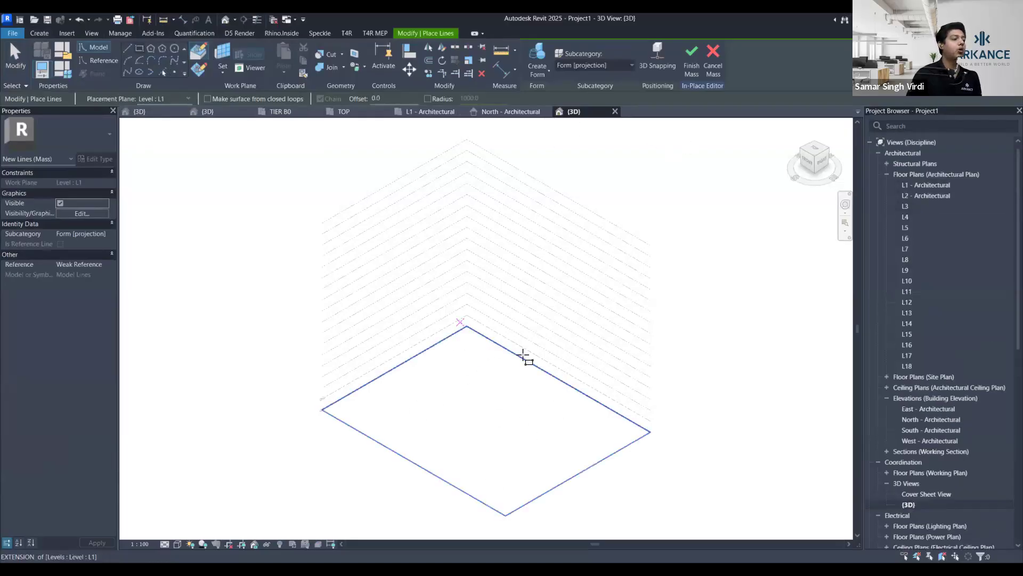
left_click(435, 111)
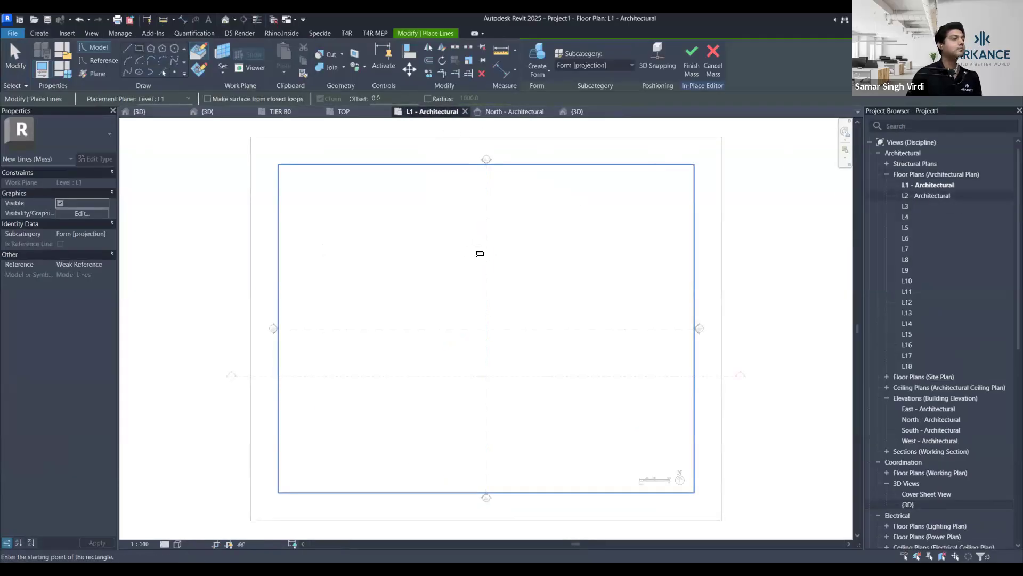
left_click(395, 230)
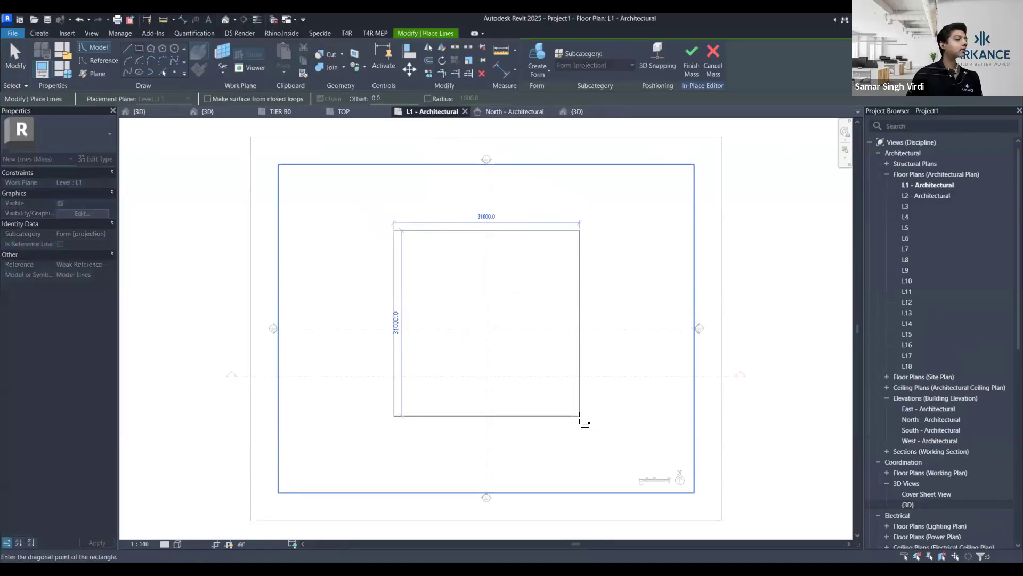
left_click(580, 417)
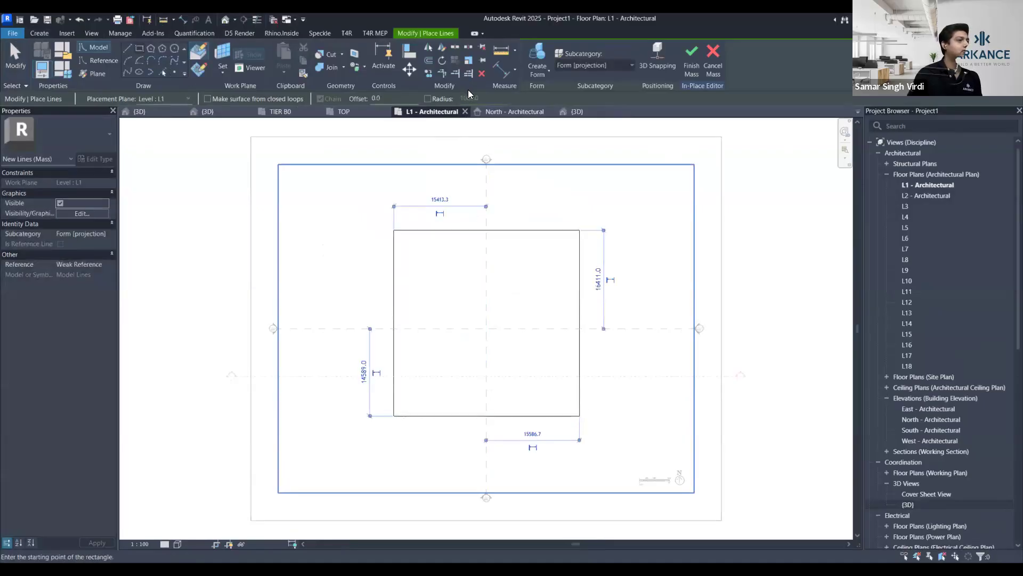
In the 3D view, copy the square's four lines from L1 and paste them aligned to level L18
left_click(570, 113)
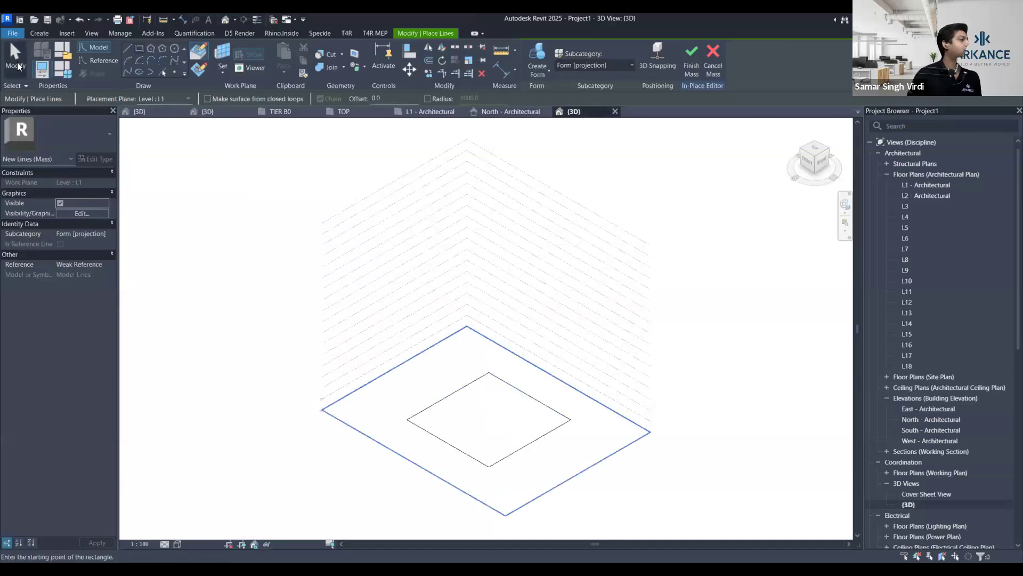
key("Escape")
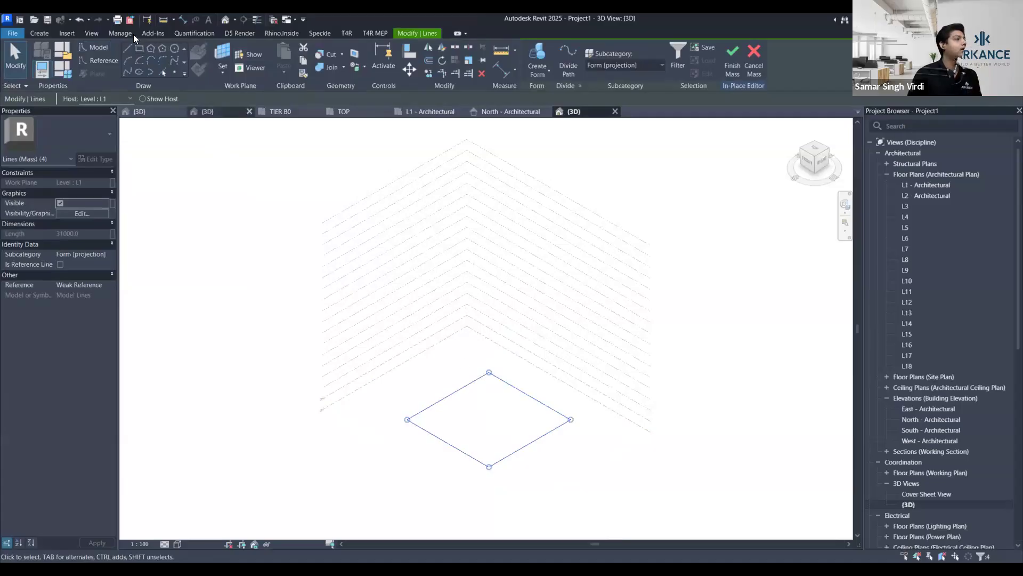
left_click(303, 60)
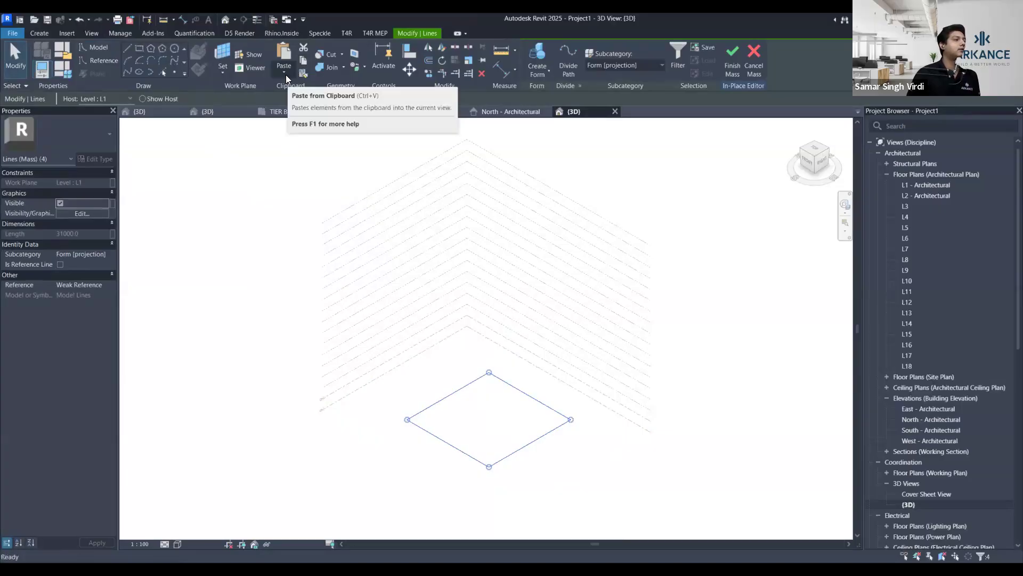
left_click(285, 74)
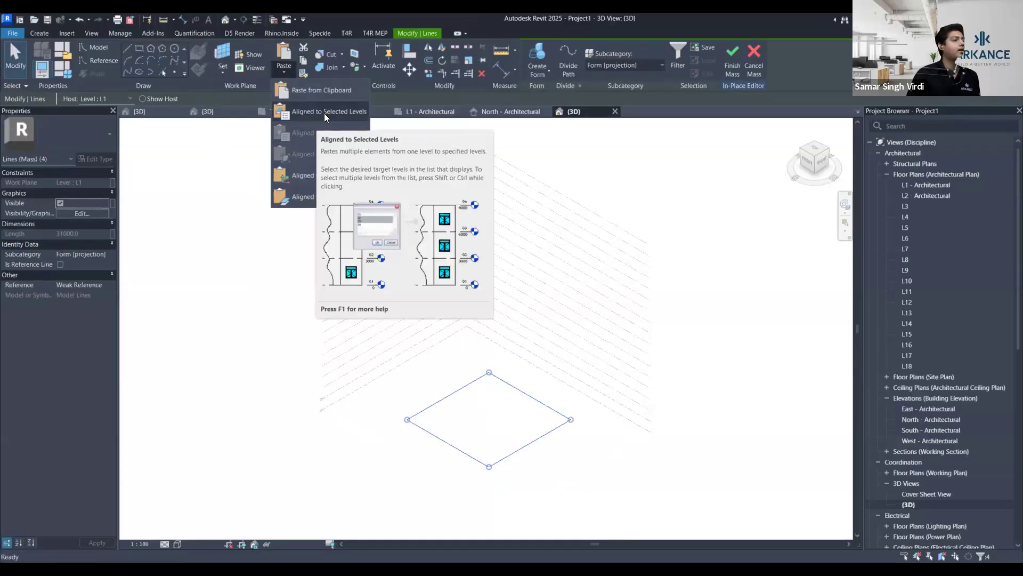
key("Return")
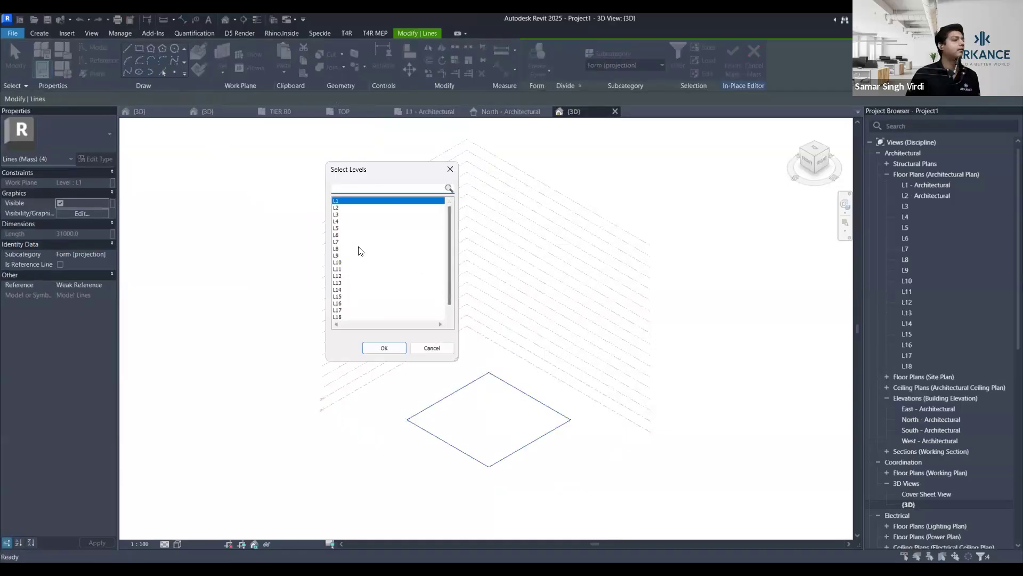
scroll(361, 247, "down", 1)
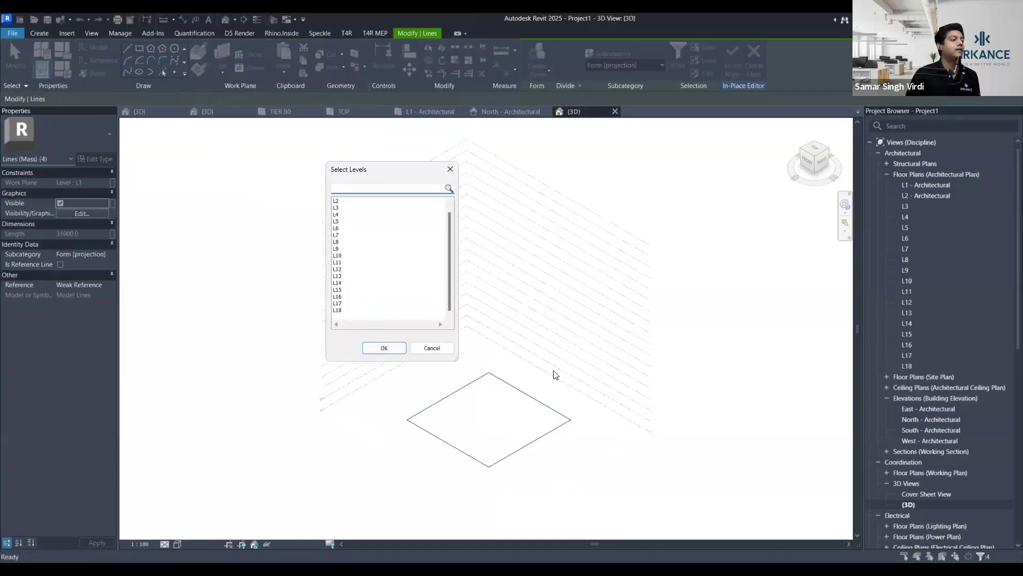
left_click(341, 311)
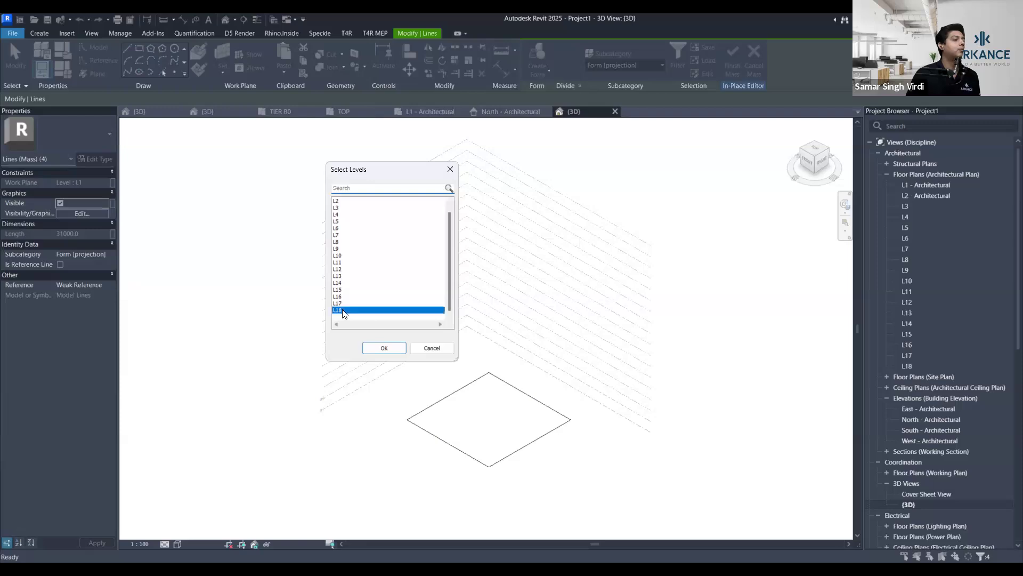
left_click(387, 350)
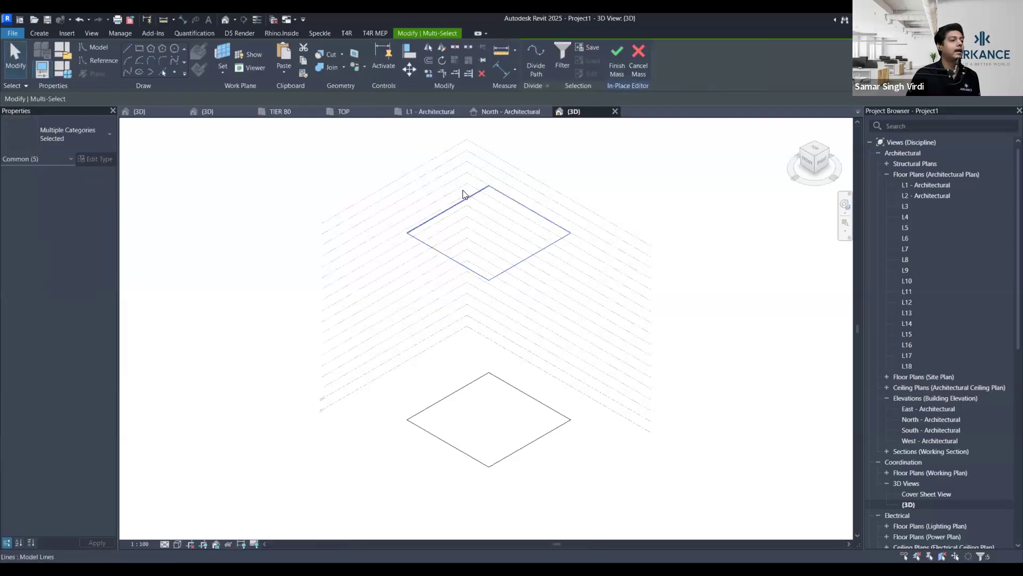
Copy the square on L18 and paste it aligned to level L10
middle_click_drag(576, 350, 548, 297, "shift")
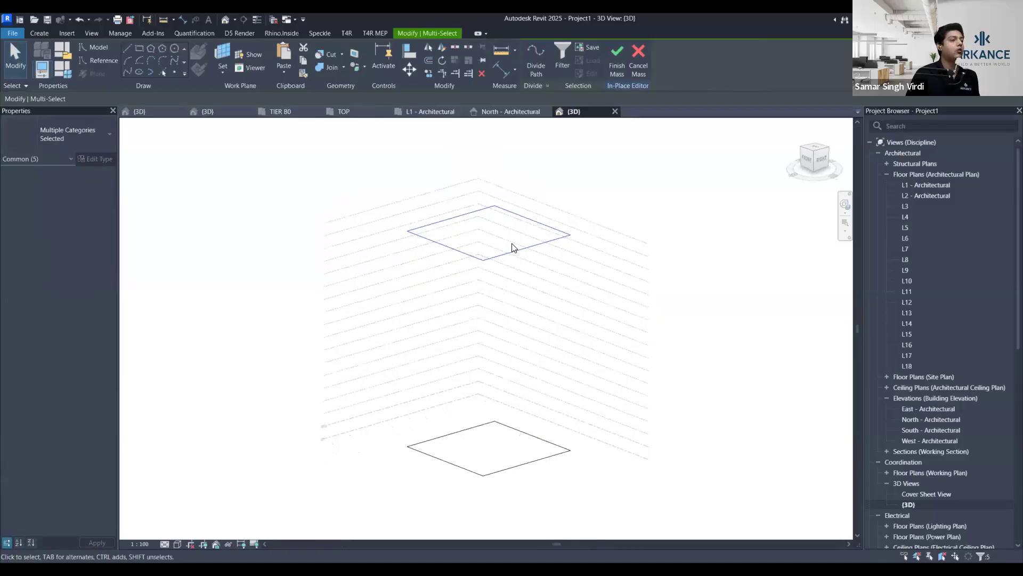
left_click(302, 61)
left_click(285, 75)
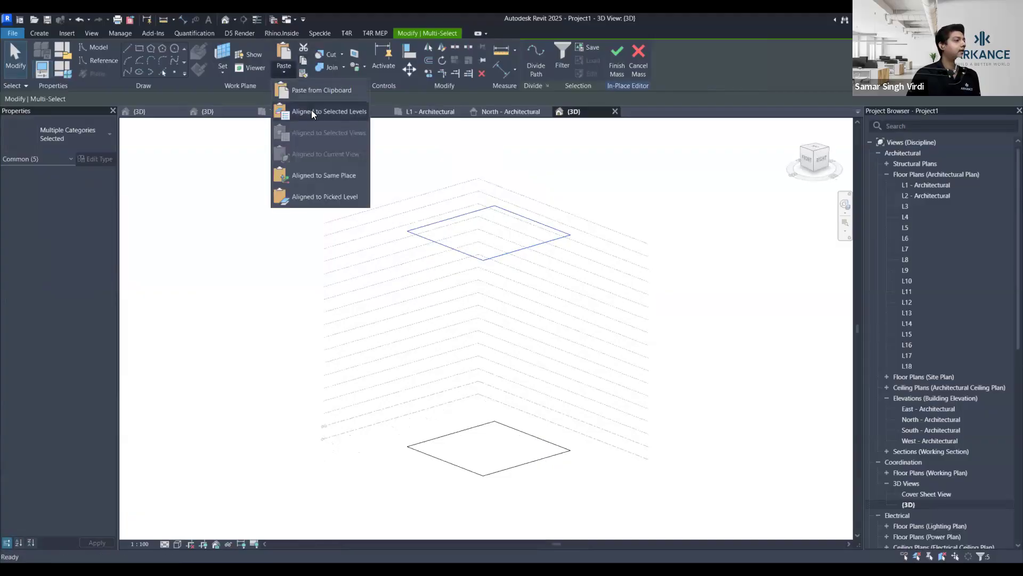
left_click(311, 111)
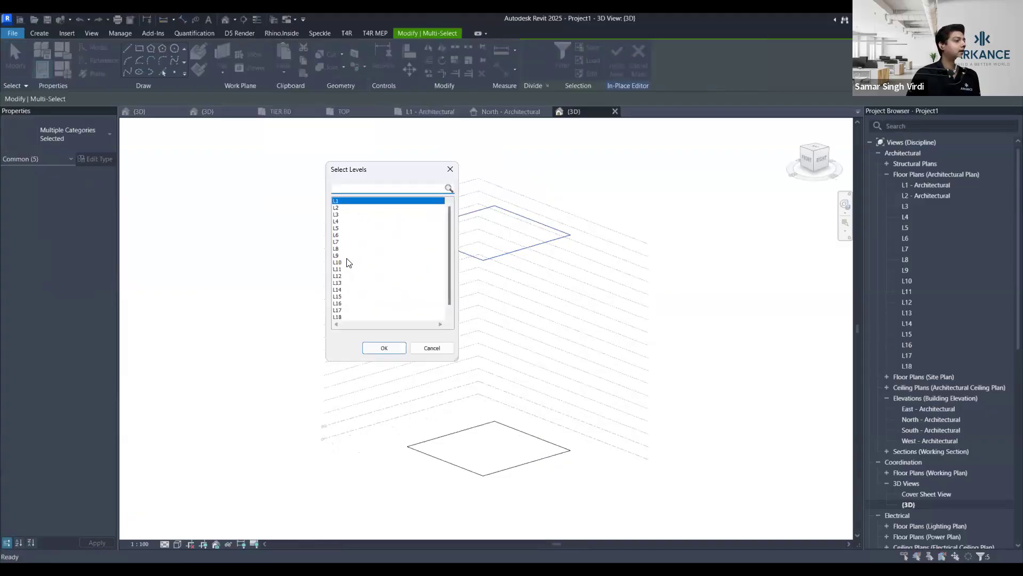
left_click(339, 262)
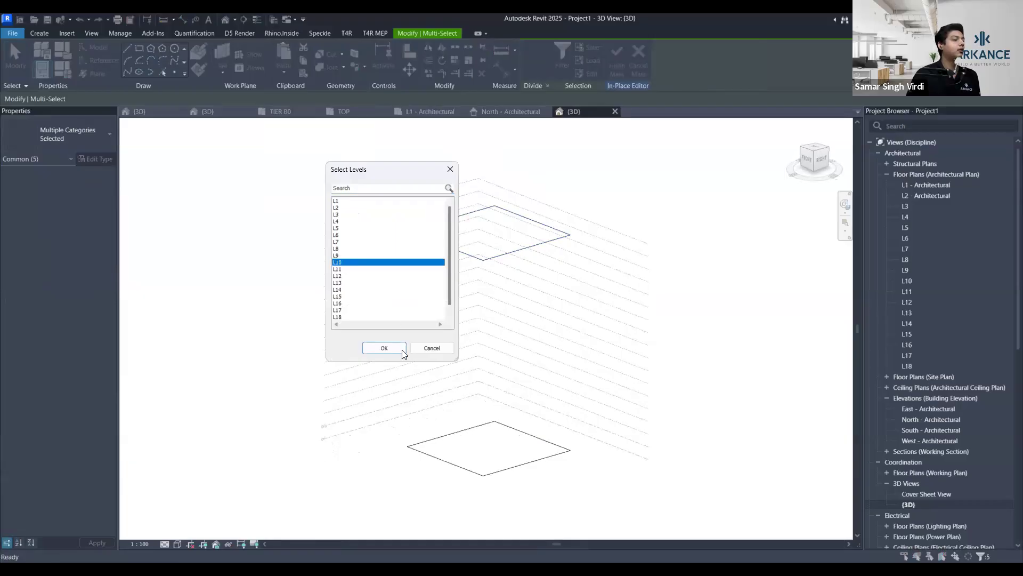
left_click(385, 348)
scroll(663, 298, "down", 3)
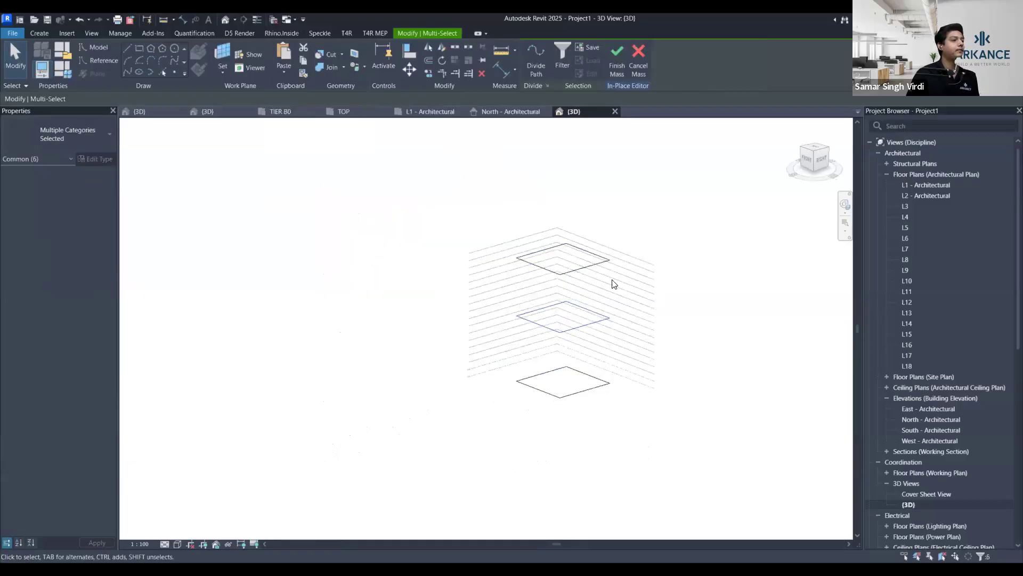
middle_click_drag(647, 318, 577, 304, "shift")
middle_click_drag(679, 323, 656, 327, "shift")
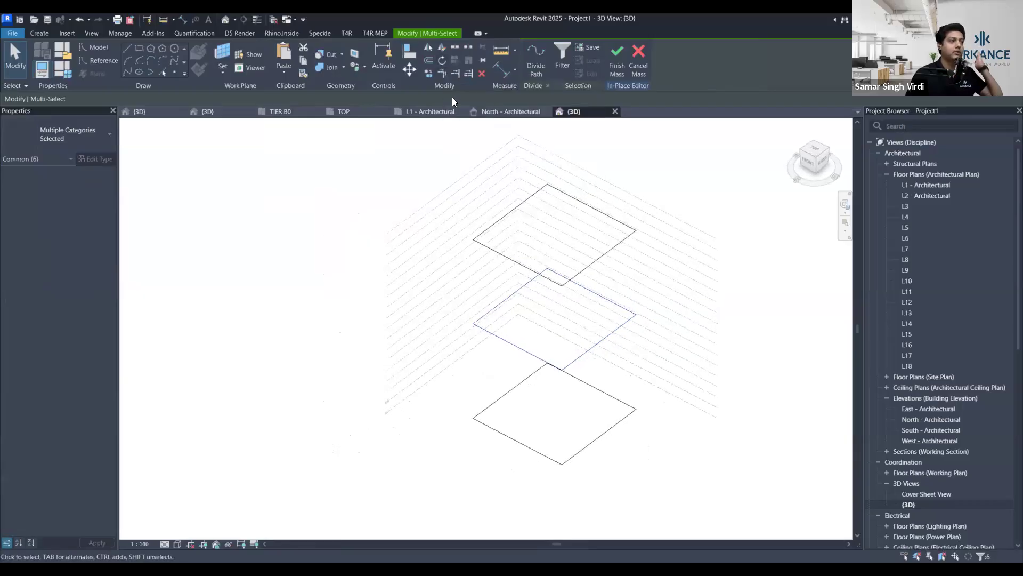
left_click(443, 60)
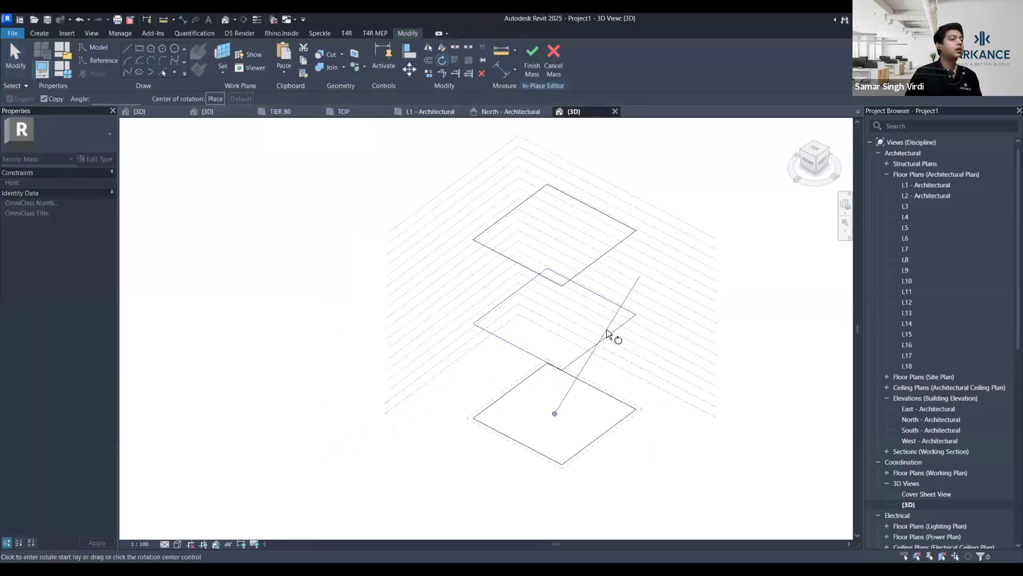
left_click(674, 417)
left_click(671, 459)
left_click(620, 483)
key("Escape")
Rotate the L10 square's lines by 45 degrees about their centre with Copy enabled
left_click(604, 369)
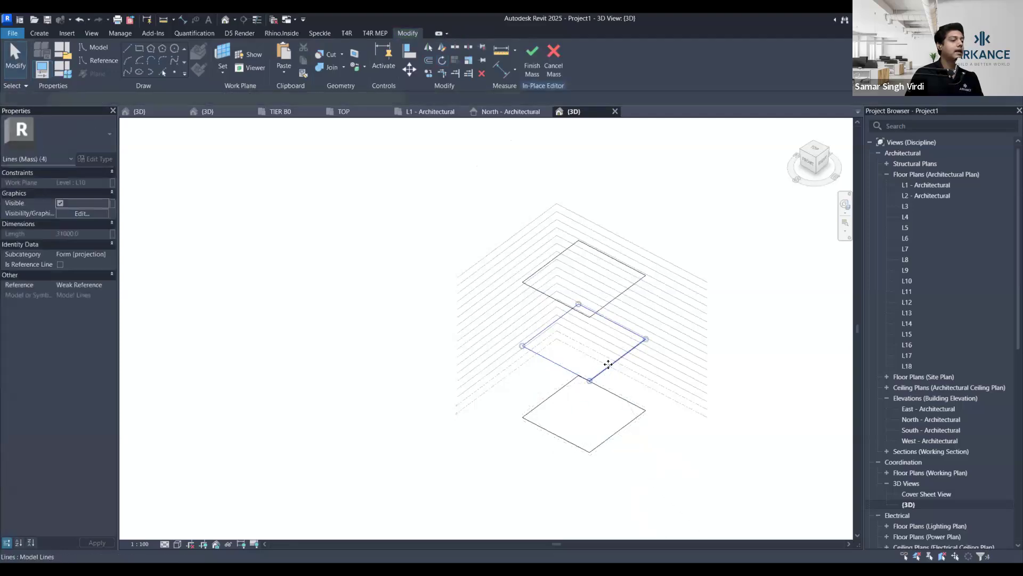
key("r")
key("o")
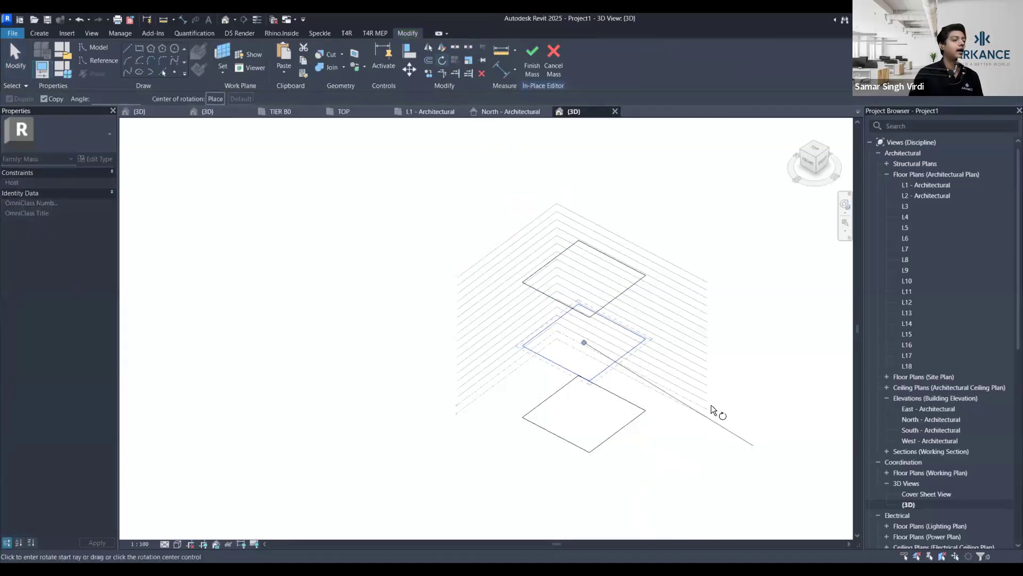
left_click(711, 404)
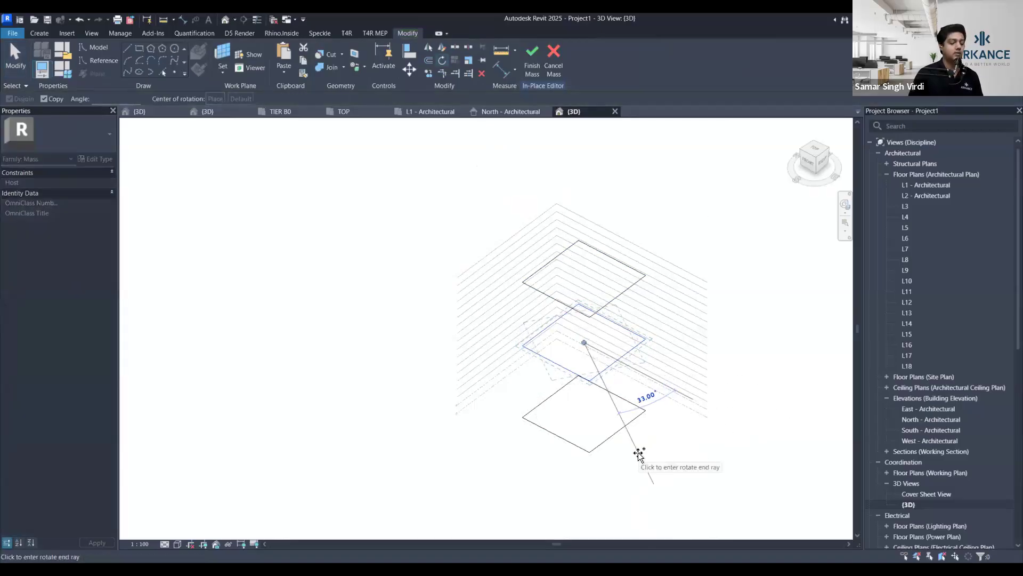
type("45")
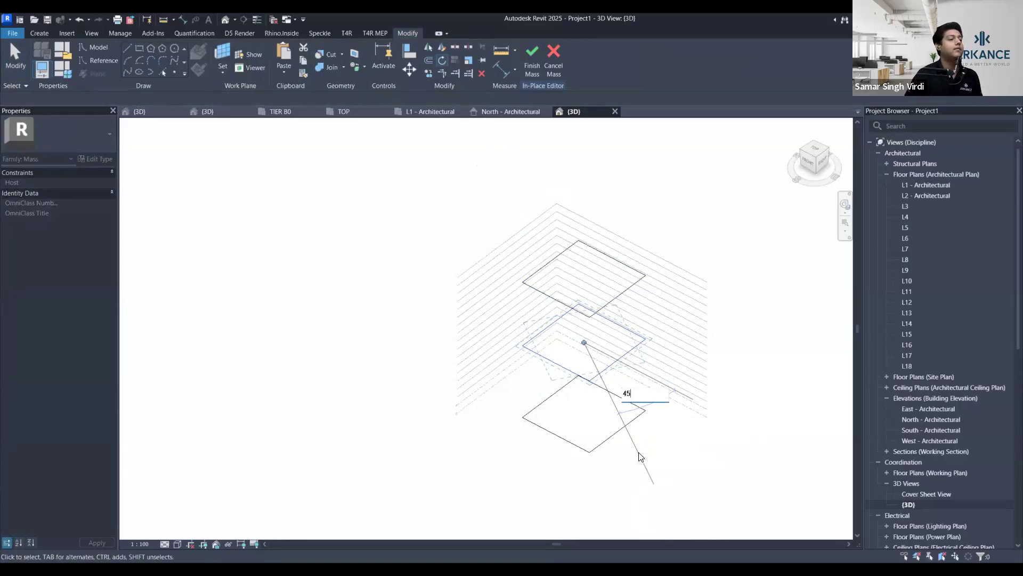
key("Return")
Select the whole chain of the unrotated square on L10 and delete it
left_click(691, 438)
key("Tab")
left_click(598, 375)
scroll(613, 359, "up", 3)
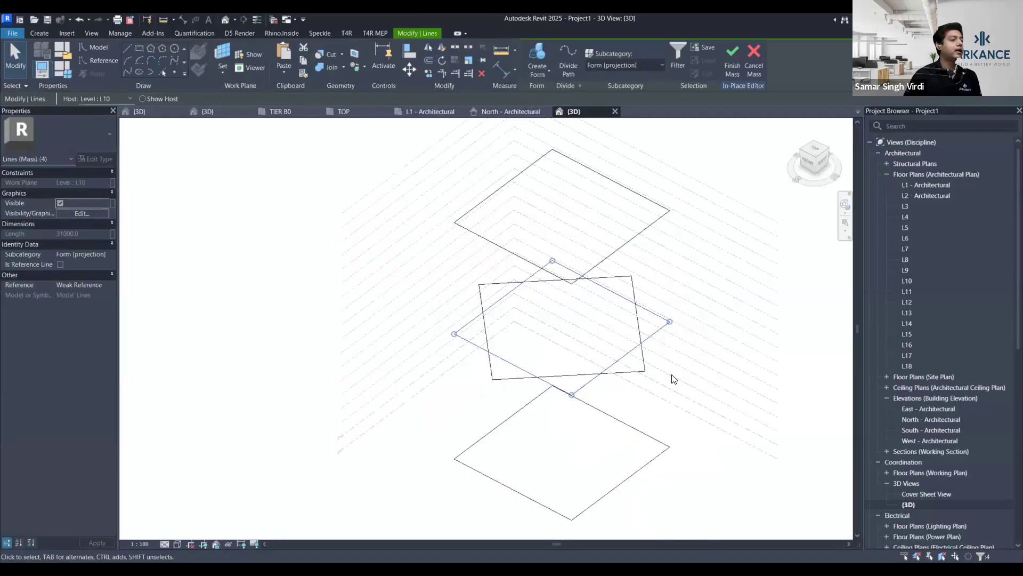
key("Delete")
Create a solid form from the three square profiles on L18, L10 and L1
key("Tab")
scroll(569, 282, "down", 3)
middle_click_drag(663, 387, 630, 335, "shift")
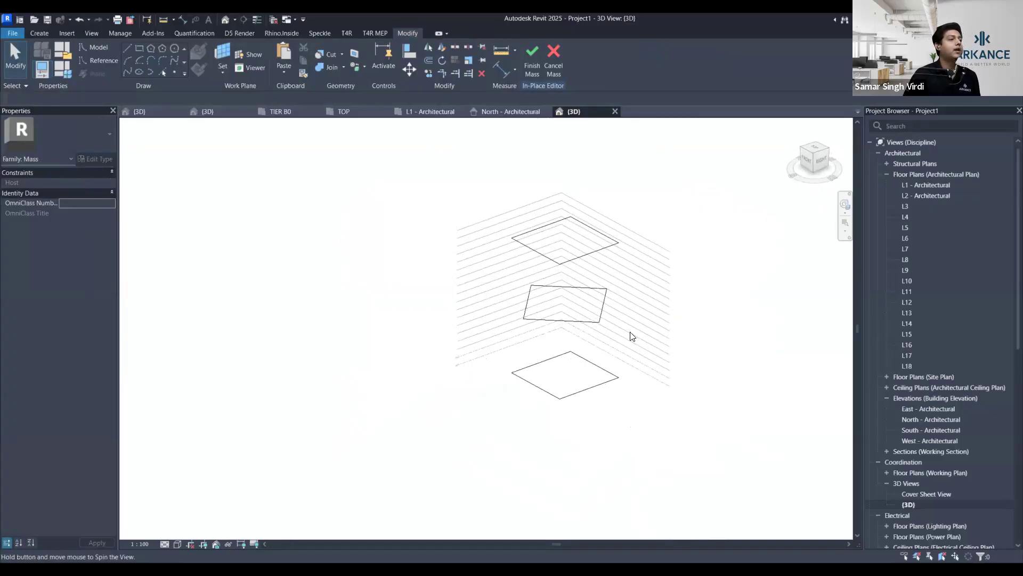
left_click(580, 258)
left_click(585, 322, "ctrl")
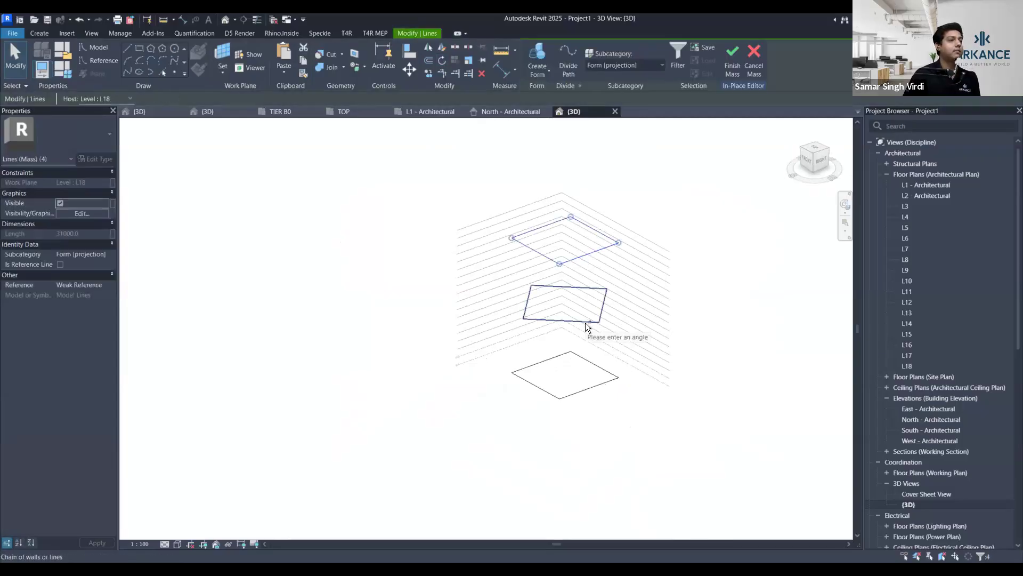
left_click(599, 379, "ctrl")
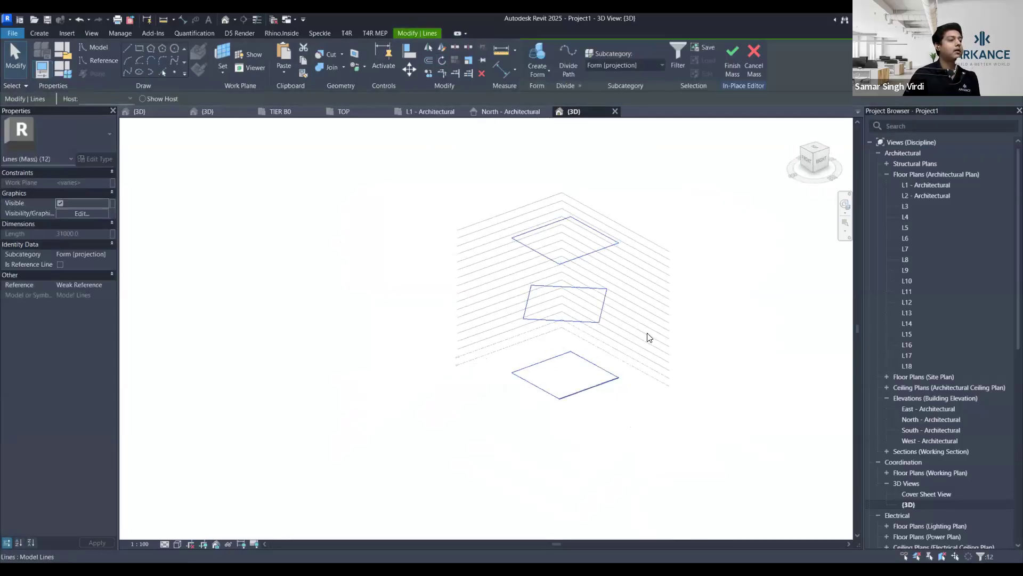
left_click(546, 75)
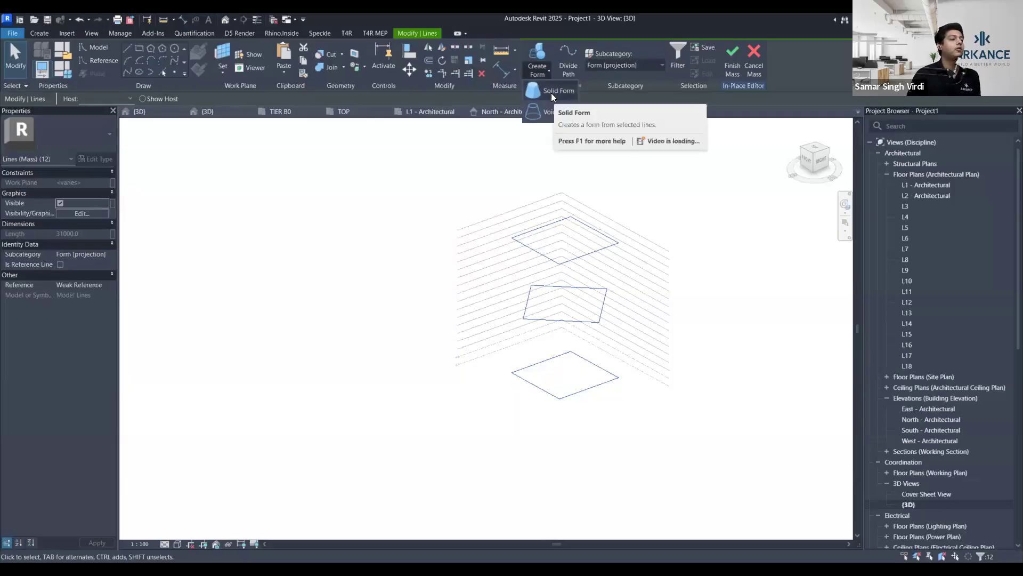
left_click(551, 93)
middle_click_drag(688, 382, 586, 203, "shift")
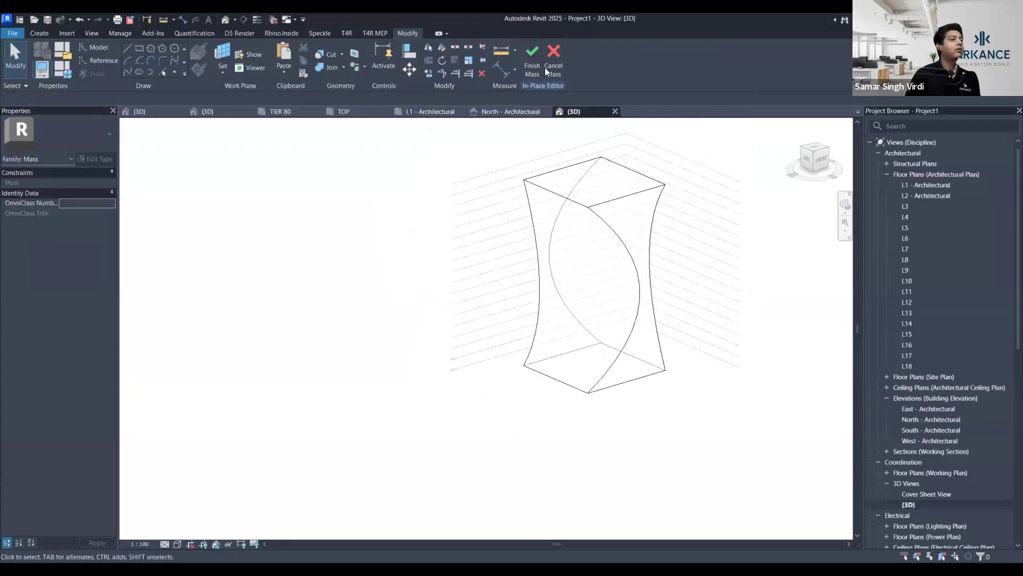
Finish the in-place tower mass
left_click(538, 64)
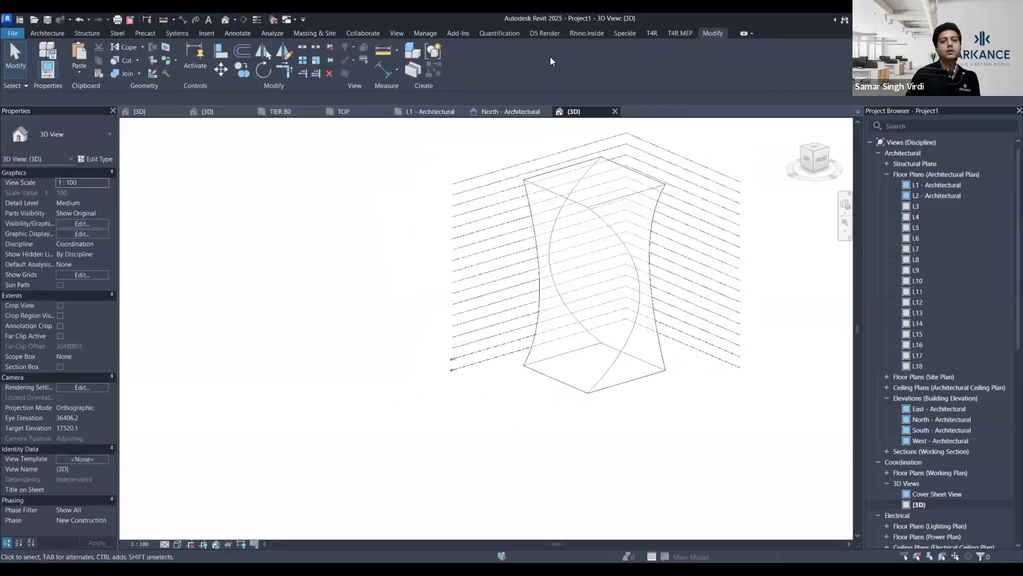
middle_click_drag(609, 459, 634, 438, "shift")
left_click(580, 383)
left_click(632, 436)
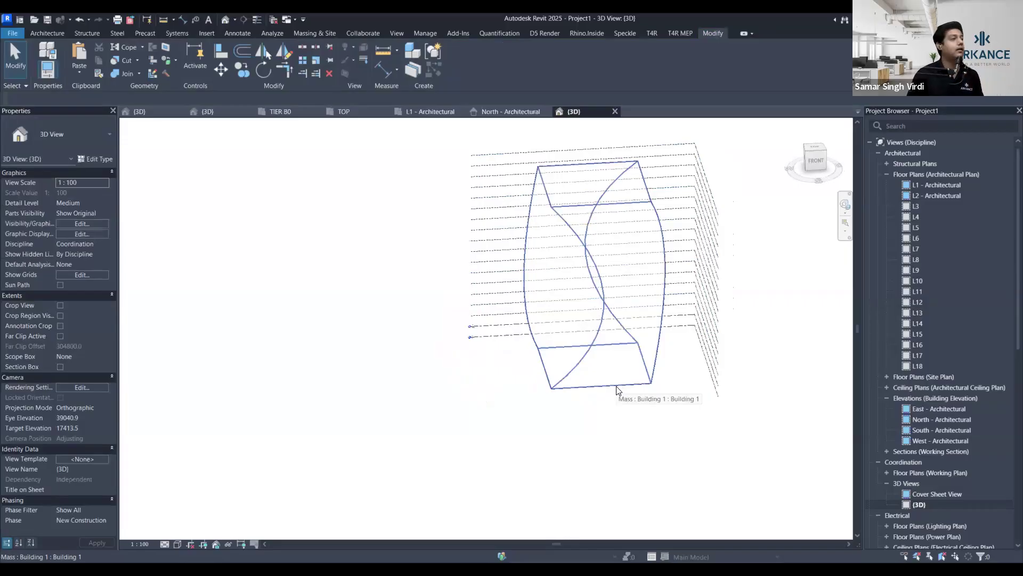
left_click(335, 31)
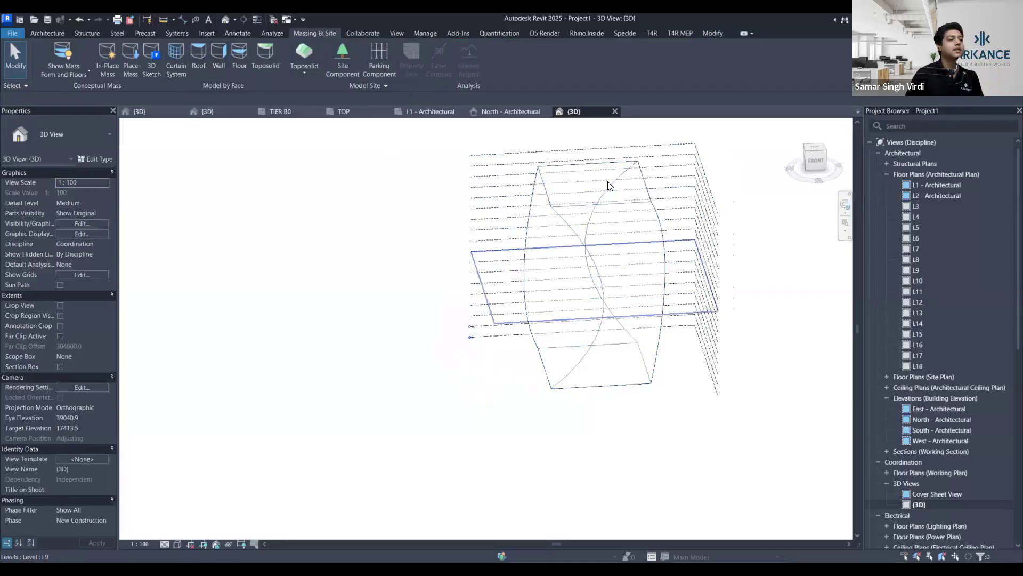
Select the tower mass and create mass floors for every level from L1 to L18
middle_click_drag(621, 392, 640, 382, "shift")
left_click(639, 383)
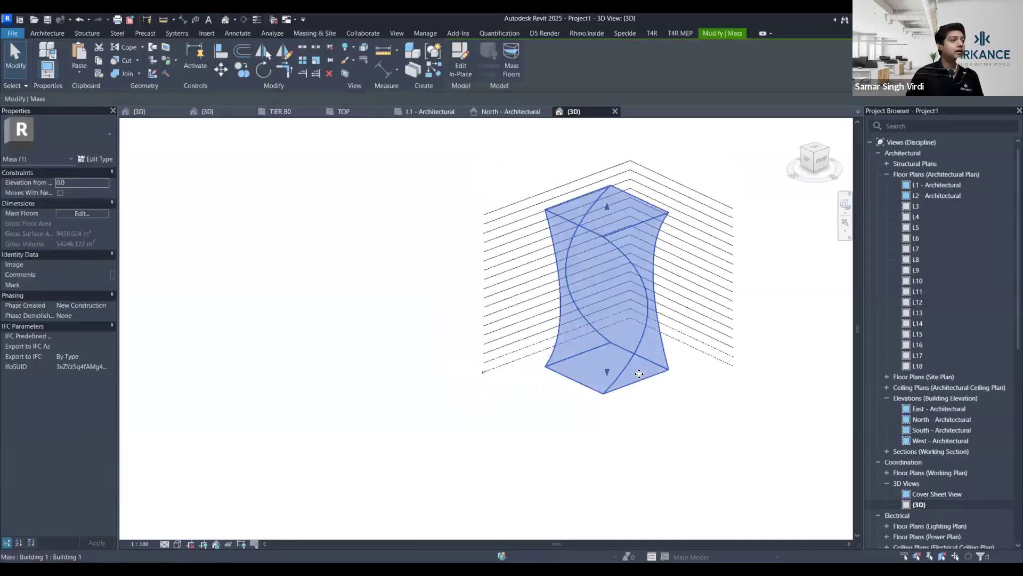
left_click(517, 62)
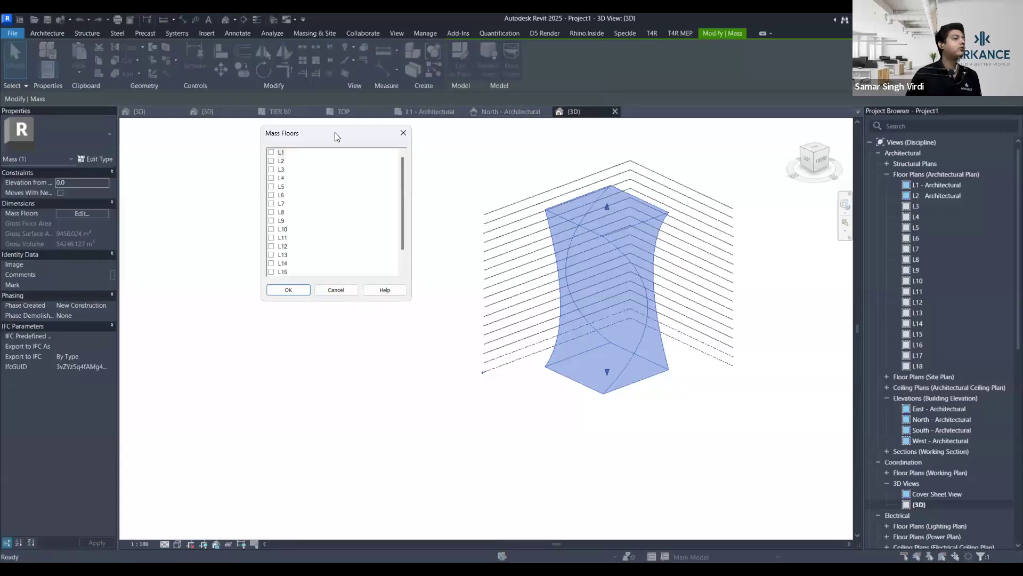
left_click_drag(335, 133, 487, 135)
scroll(441, 213, "down", 1)
scroll(441, 214, "down", 1)
left_click(427, 276, "shift")
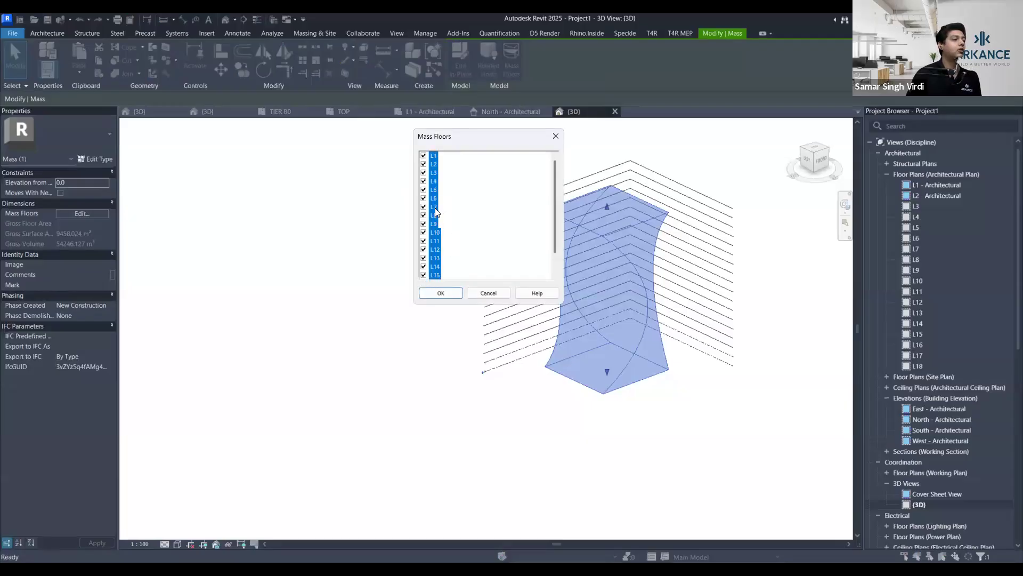
left_click(445, 294)
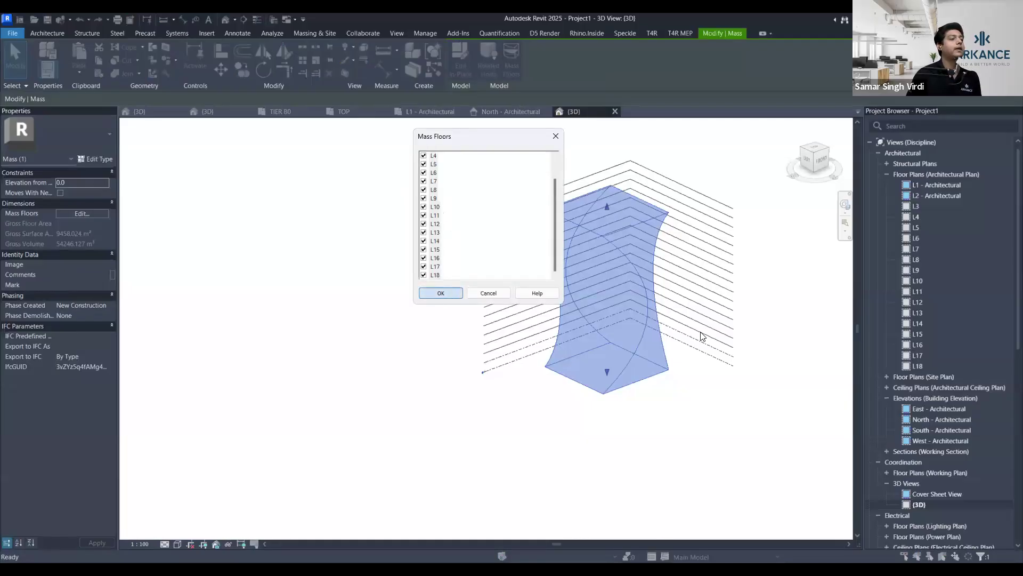
middle_click_drag(720, 360, 681, 347, "shift")
middle_click_drag(724, 398, 533, 194, "shift")
key("Escape")
Create Generic 300mm floors by face on all the tower's mass floors
left_click(315, 33)
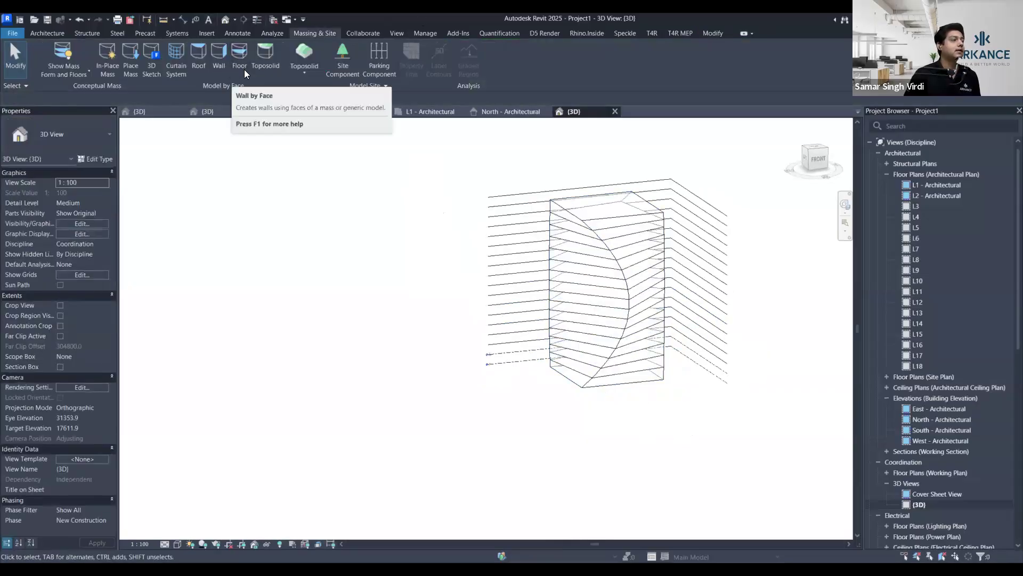
left_click(235, 65)
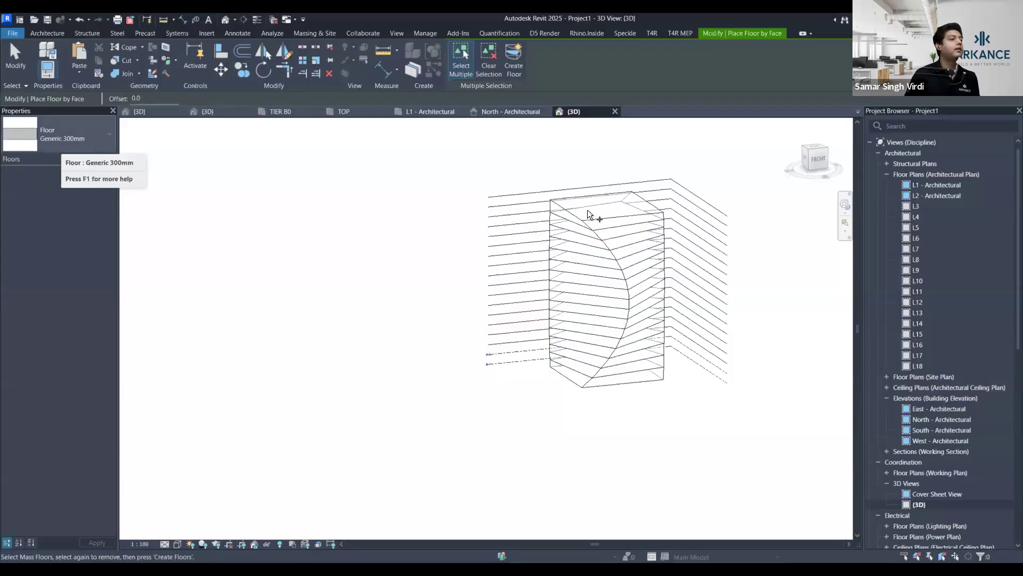
left_click_drag(699, 164, 526, 395)
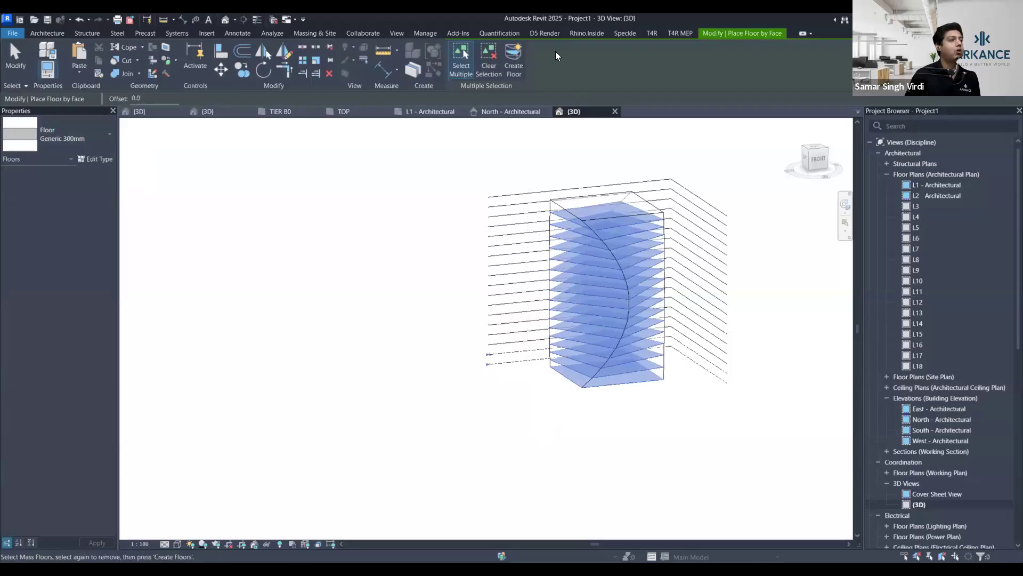
left_click(512, 56)
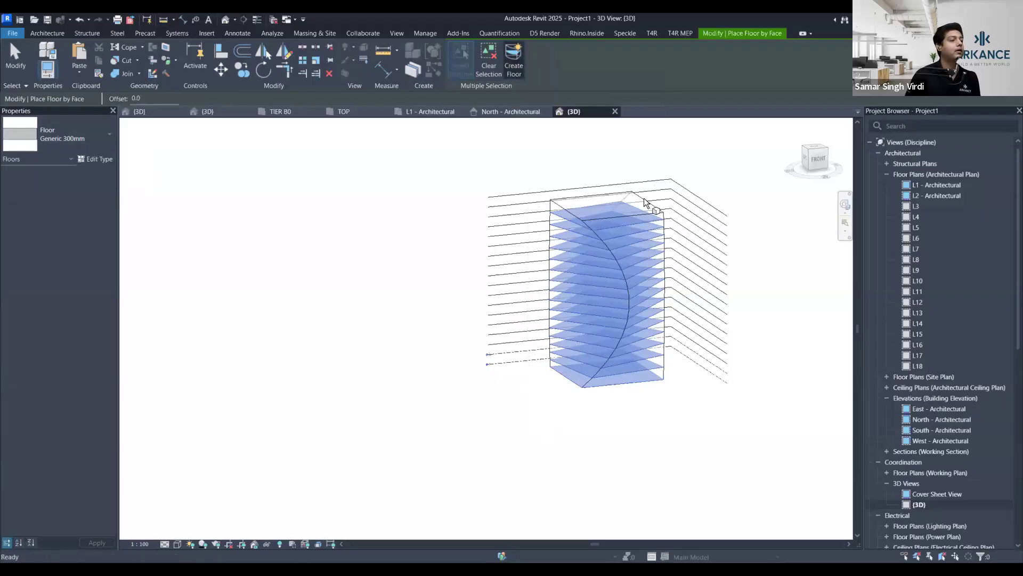
Examine how the floor slabs meet the curved mass edges and check the L17 slab's properties
scroll(614, 235, "up", 8)
scroll(581, 250, "down", 3)
middle_click_drag(503, 266, 512, 276)
scroll(607, 253, "up", 3)
scroll(581, 255, "up", 4)
middle_click_drag(581, 254, 575, 257)
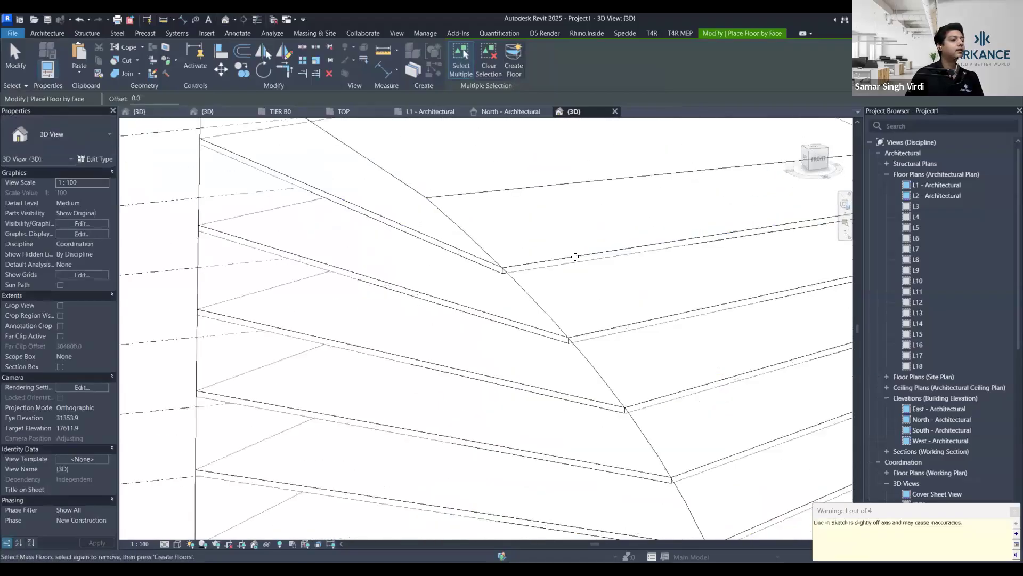
key("Escape")
left_click(575, 236)
scroll(490, 240, "down", 1)
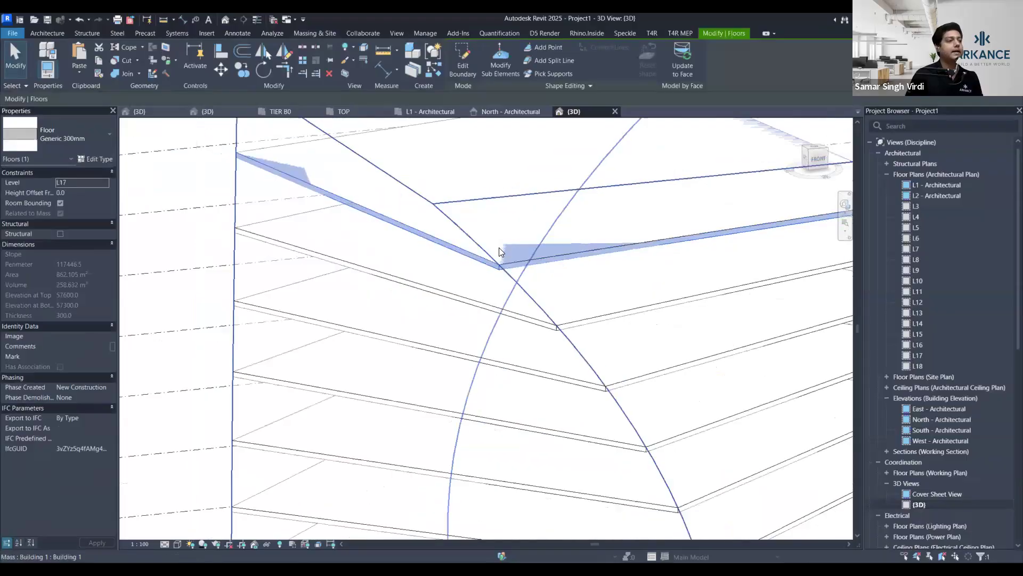
scroll(492, 241, "down", 5)
middle_click_drag(582, 281, 656, 320, "shift")
key("Escape")
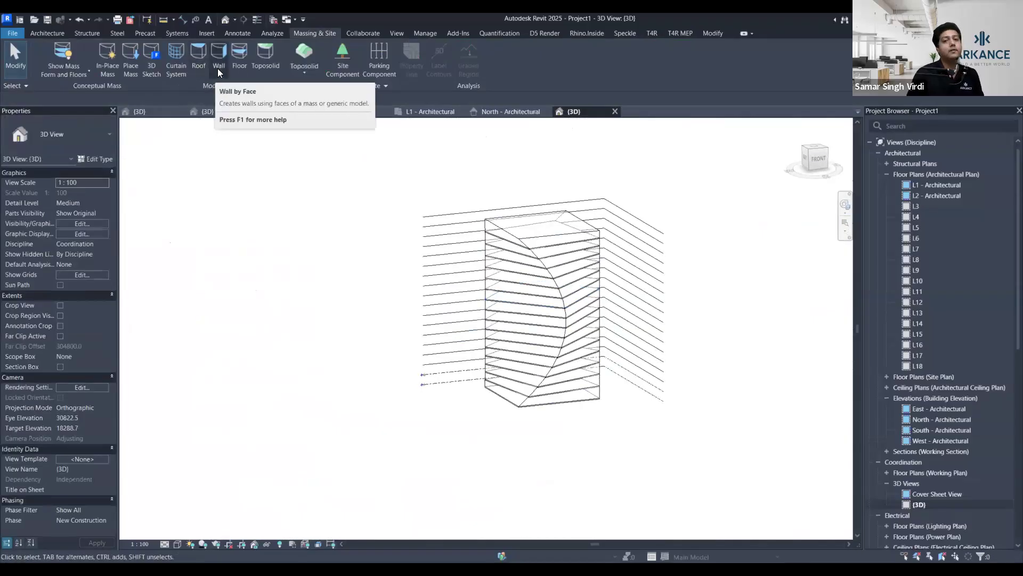
Create a 1500 x 3000mm curtain system by face on the tower's four twisted side faces
left_click(181, 73)
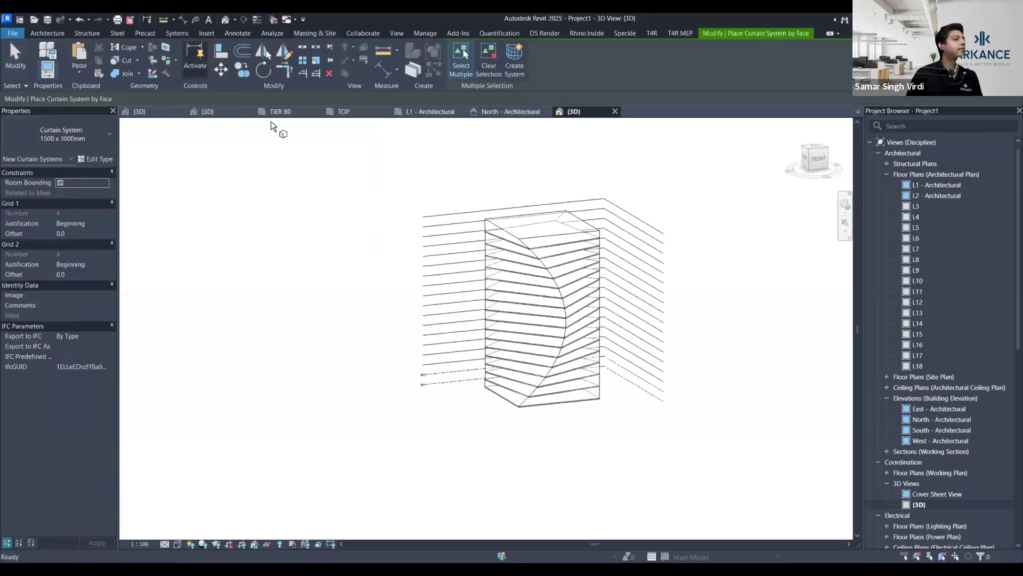
middle_click_drag(571, 371, 568, 402, "shift")
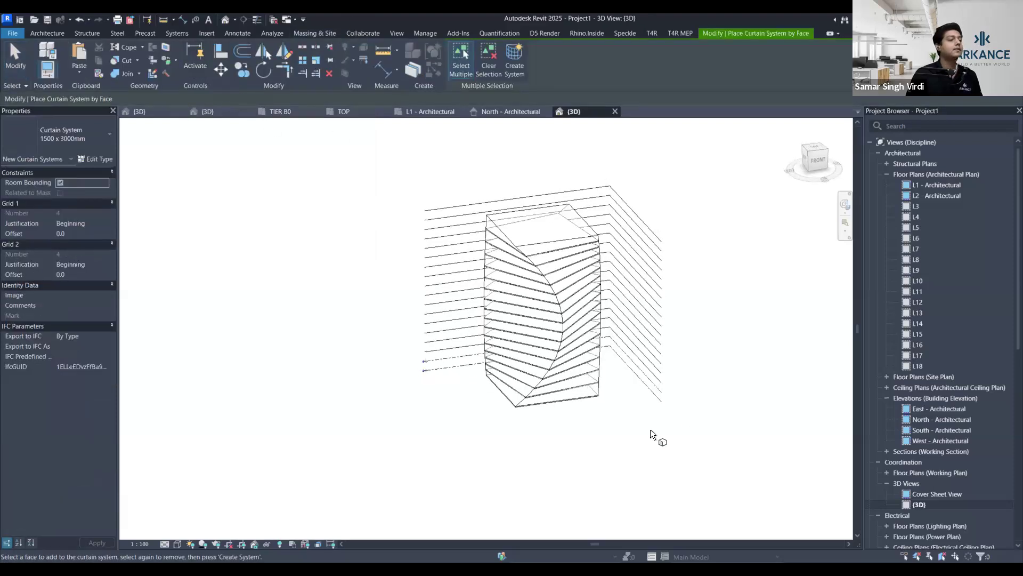
left_click(517, 412)
middle_click_drag(498, 413, 543, 368, "shift")
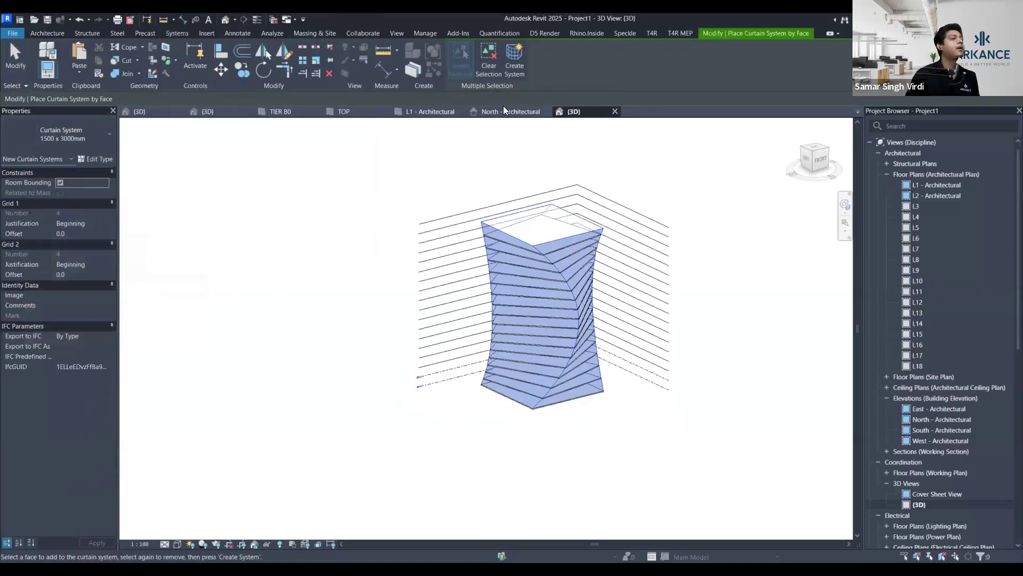
left_click(515, 59)
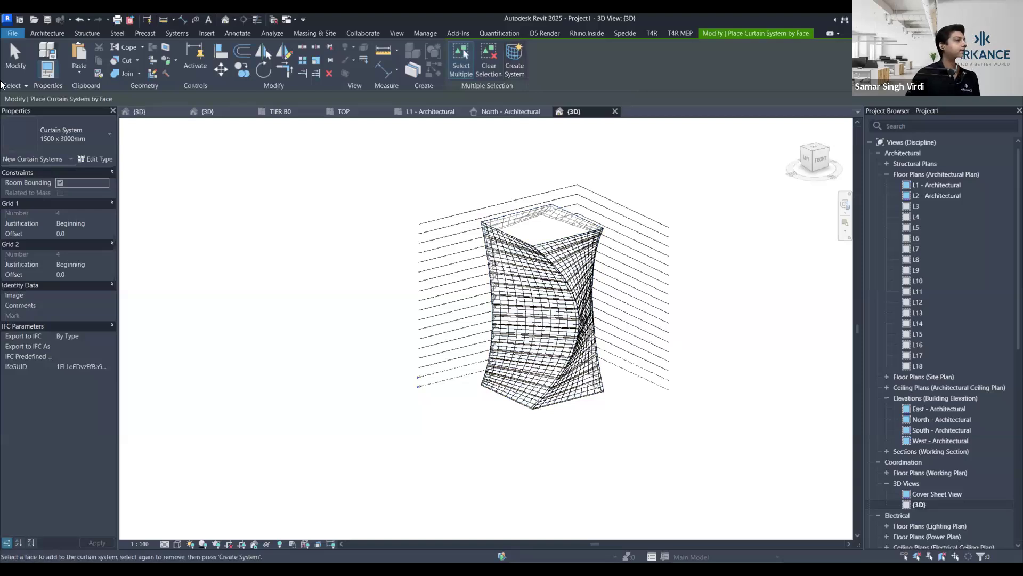
key("Escape")
Examine the curtain grid over the tower's twisted faces from several sides, including its top and base
middle_click_drag(659, 367, 696, 397, "shift")
scroll(634, 367, "up", 4)
scroll(537, 324, "down", 5)
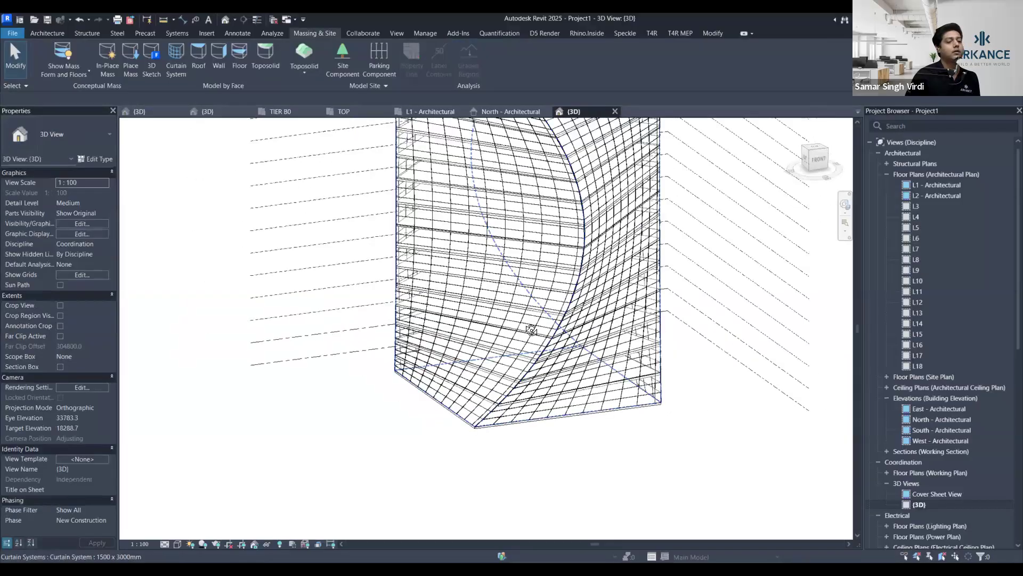
middle_click_drag(537, 324, 593, 232, "shift")
scroll(593, 232, "up", 4)
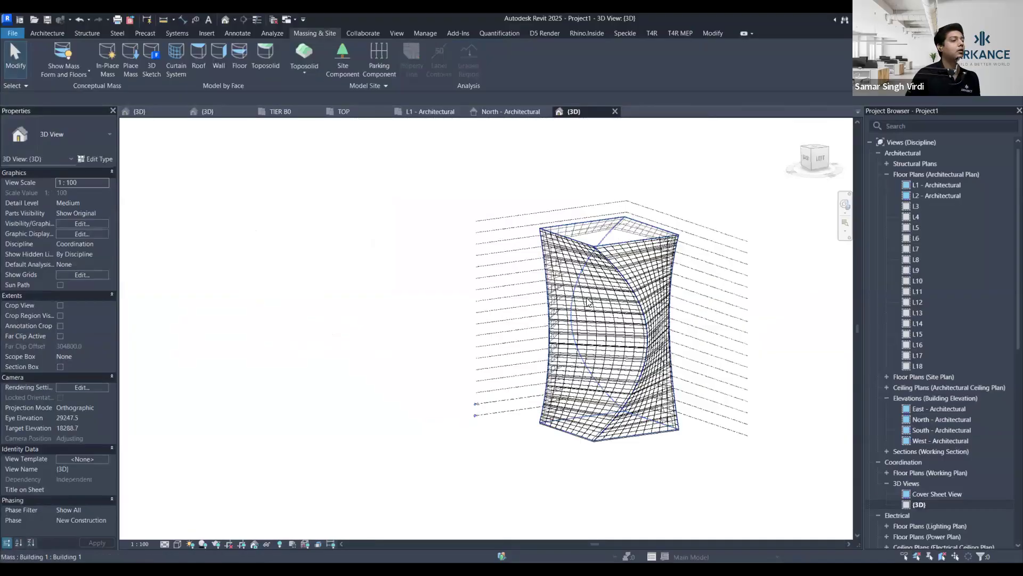
scroll(678, 386, "down", 3)
middle_click_drag(678, 386, 583, 270, "shift")
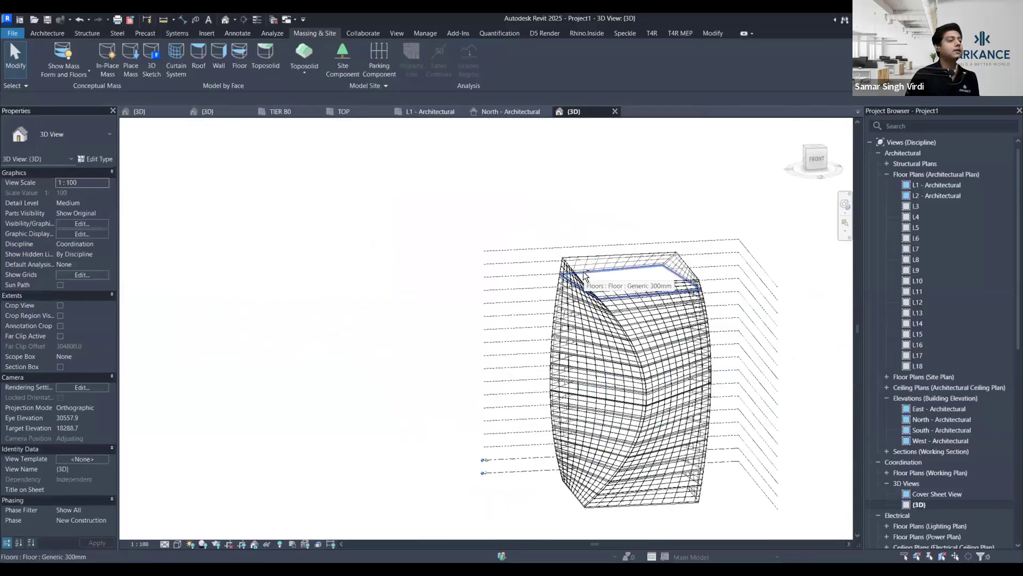
scroll(592, 283, "down", 2)
middle_click_drag(677, 441, 619, 421, "shift")
scroll(619, 420, "up", 2)
scroll(620, 422, "up", 2)
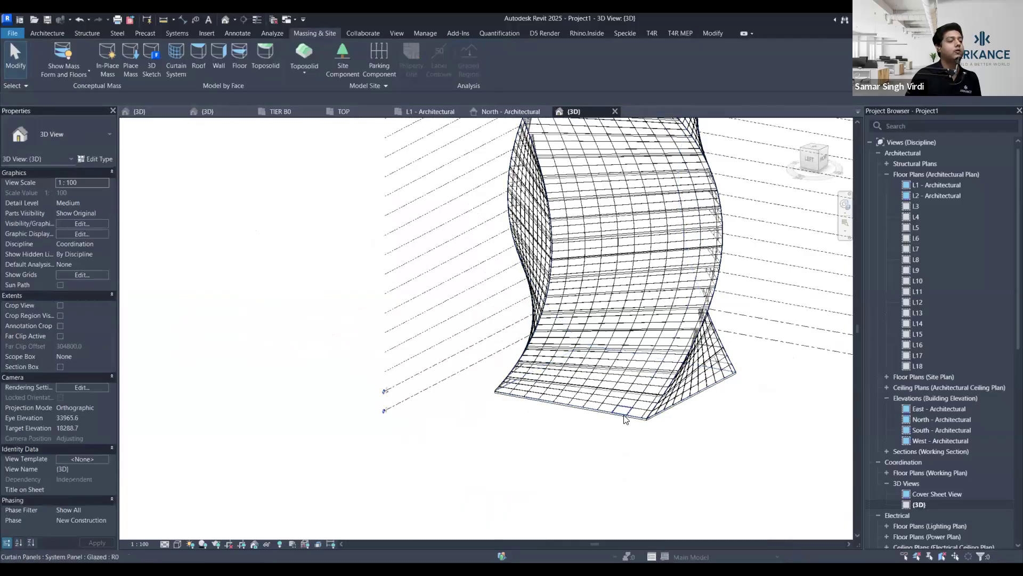
Check the properties of a glazed panel at the tower's base and of the whole curtain system
left_click(624, 416)
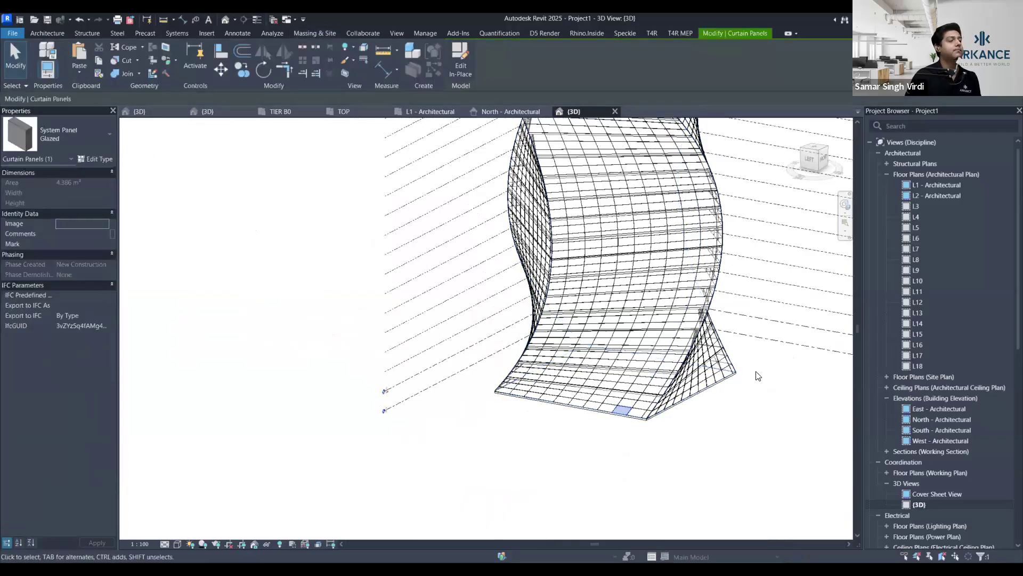
left_click(644, 439)
key("Tab")
key("Tab")
key("Tab")
key("Tab")
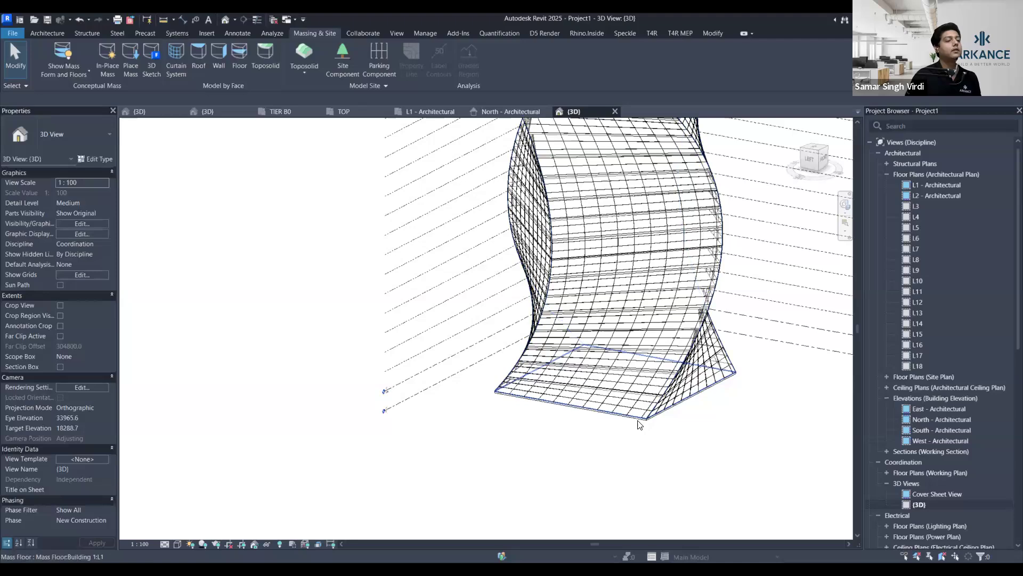
scroll(776, 442, "down", 3)
middle_click_drag(689, 450, 619, 265, "shift")
scroll(618, 264, "up", 5)
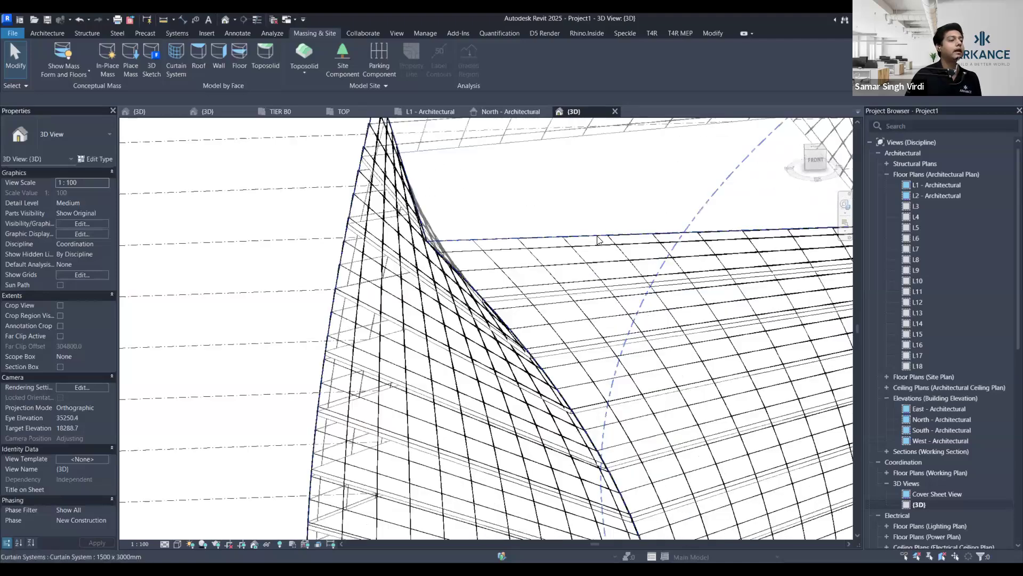
left_click(600, 272)
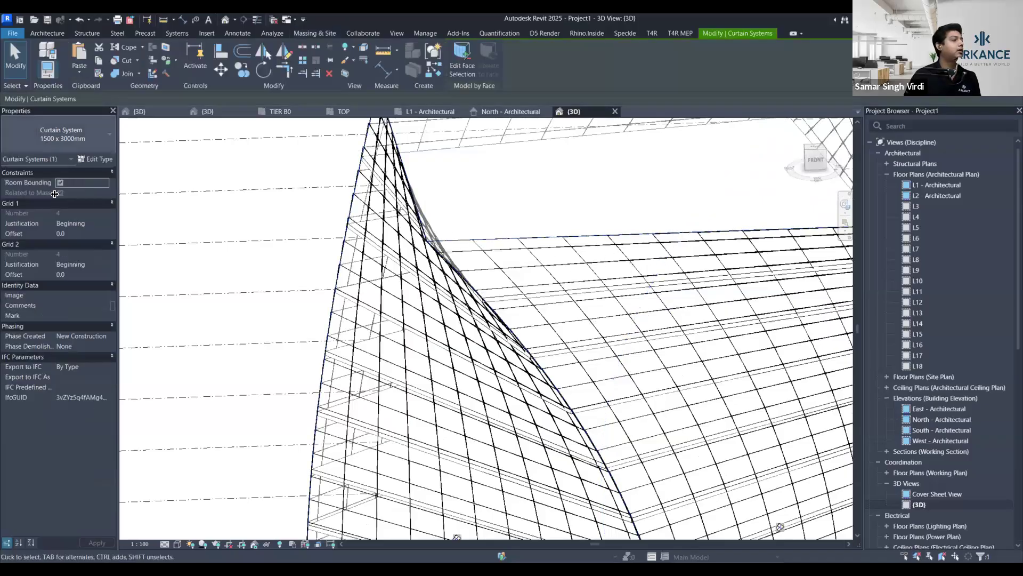
scroll(651, 333, "down", 8)
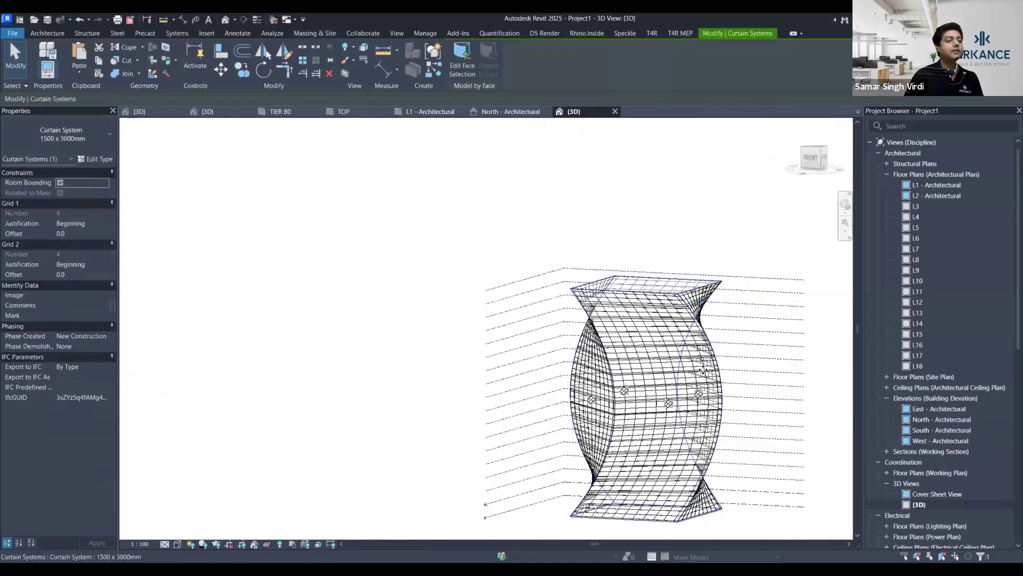
left_click(742, 321)
middle_click_drag(742, 321, 799, 365, "shift")
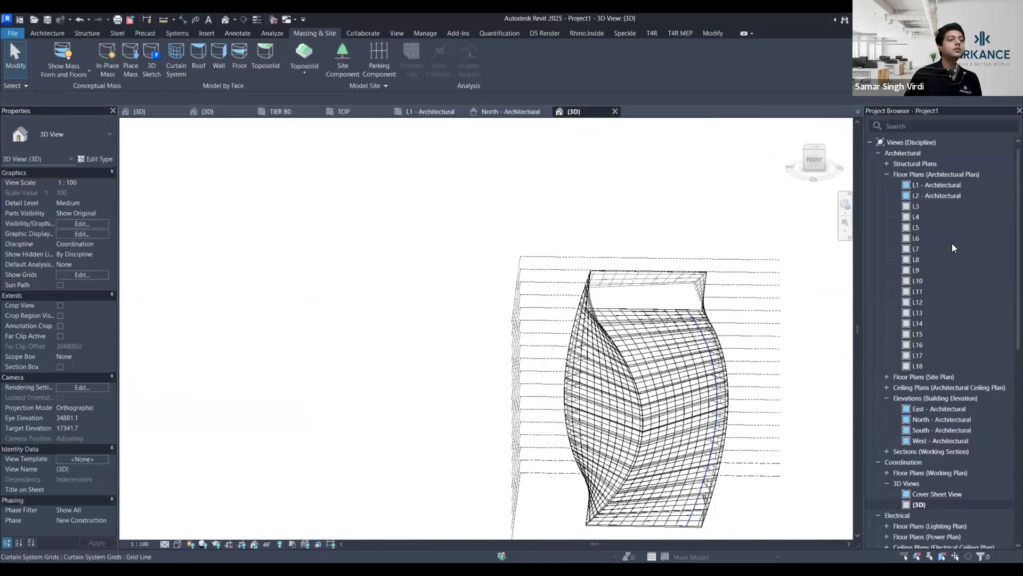
Open the L7 floor plan to examine the tower's outline at that level, and return to the 3D view
left_click(950, 248)
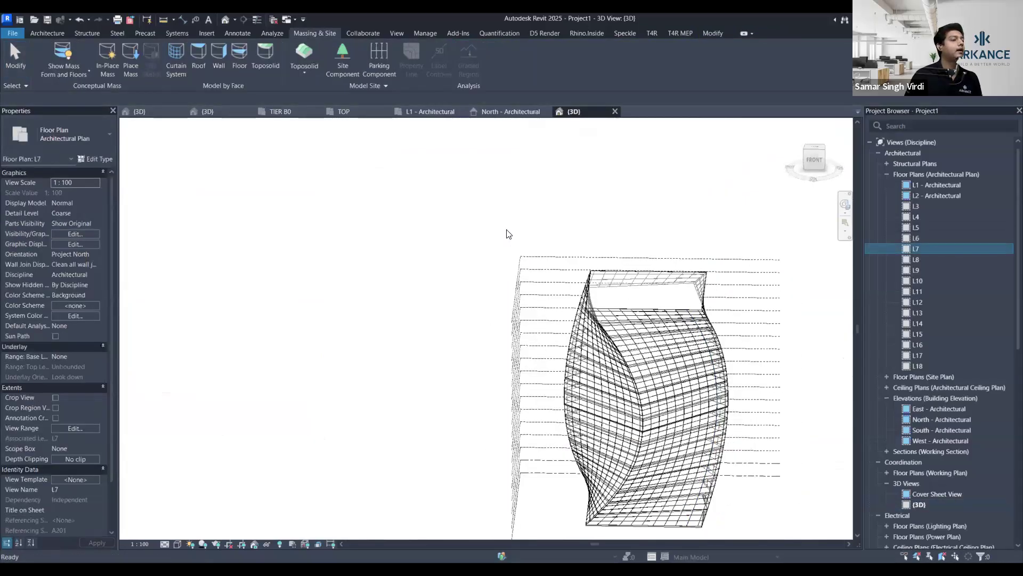
scroll(533, 176, "up", 5)
scroll(555, 164, "down", 6)
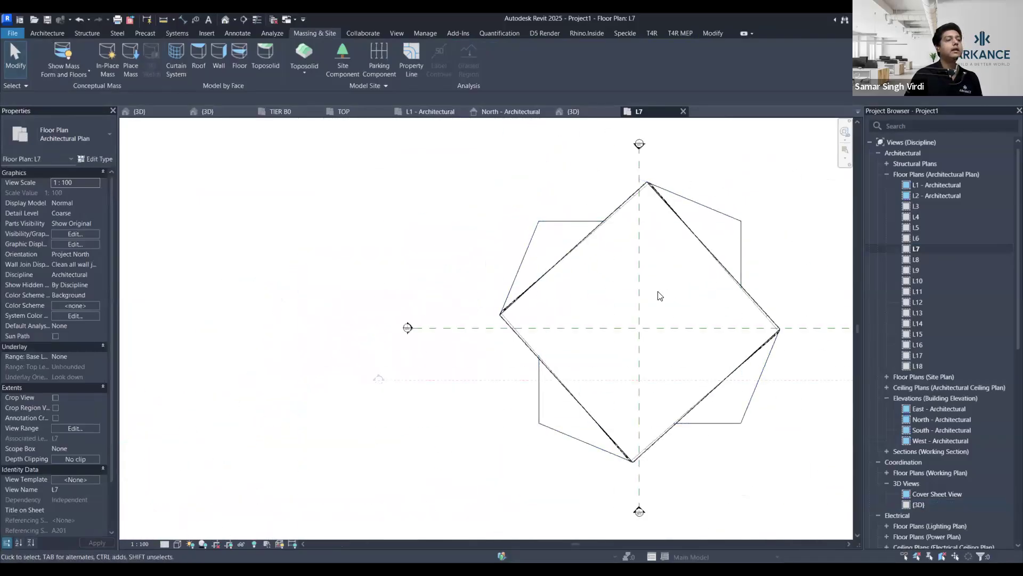
left_click(683, 111)
middle_click_drag(703, 370, 660, 315, "shift")
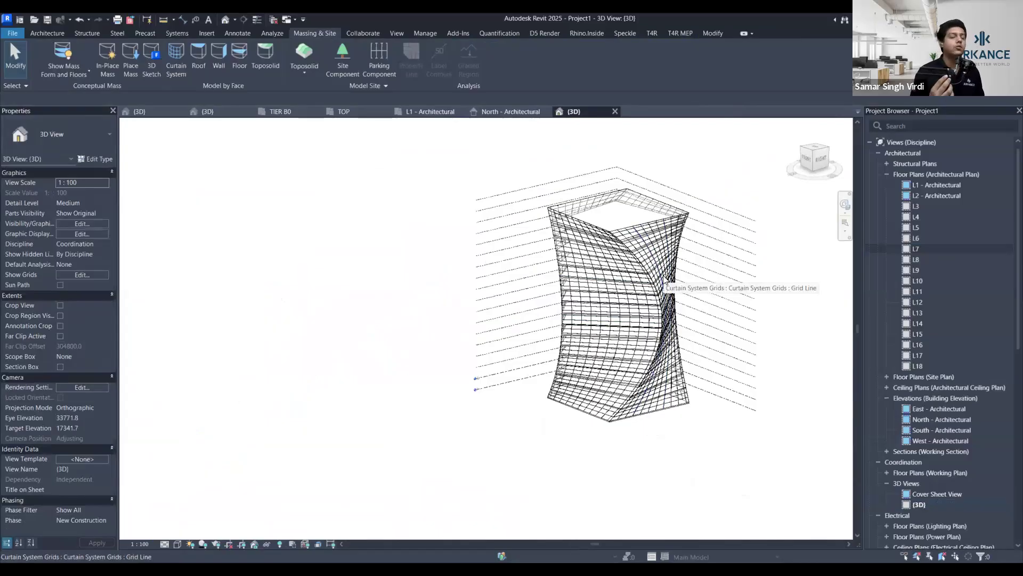
Save the project as "Webinar 1" and close the North - Architectural elevation view
key("ctrl+s")
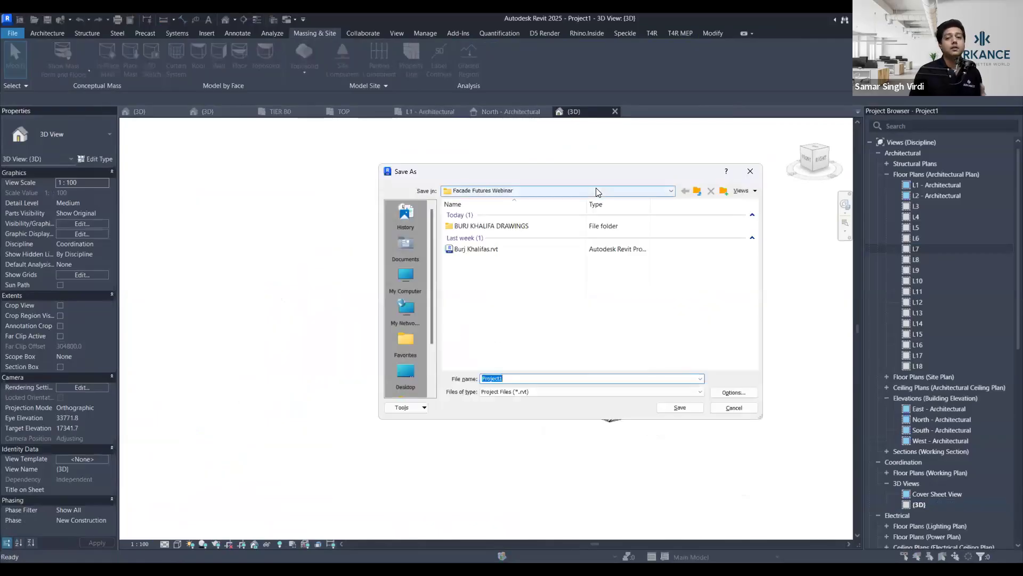
left_click(530, 378)
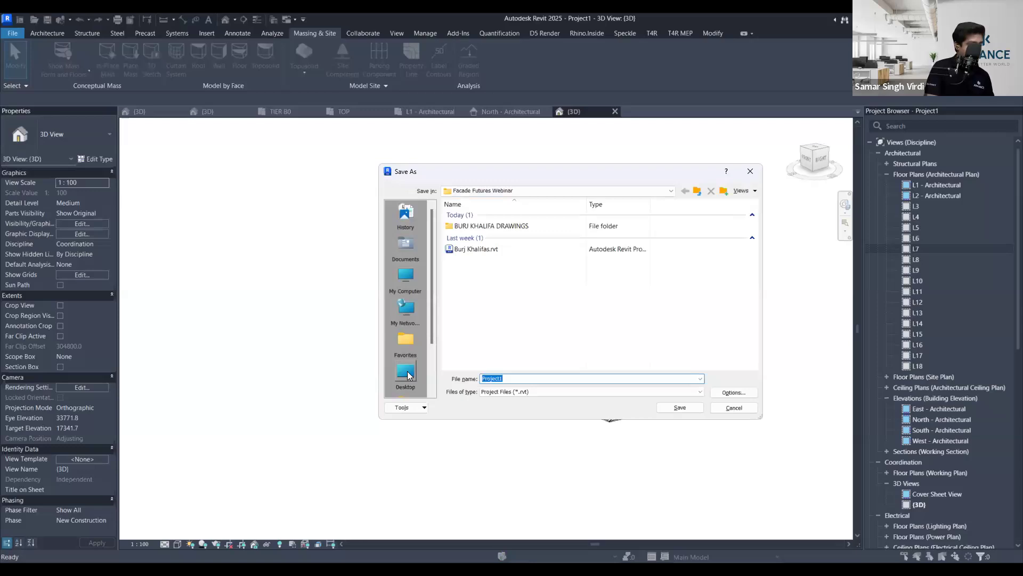
type("Webinar 1")
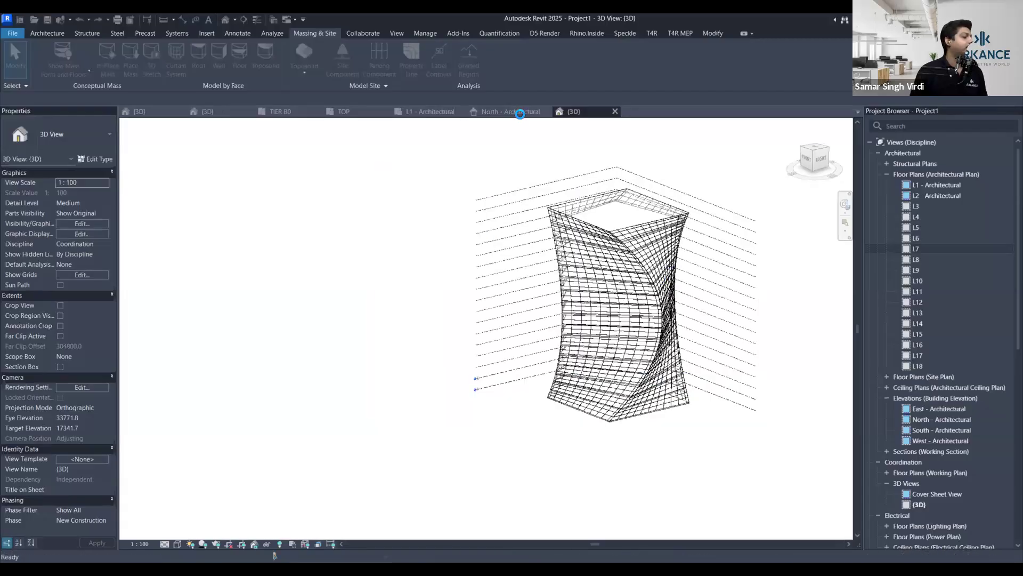
left_click(520, 112)
left_click(551, 112)
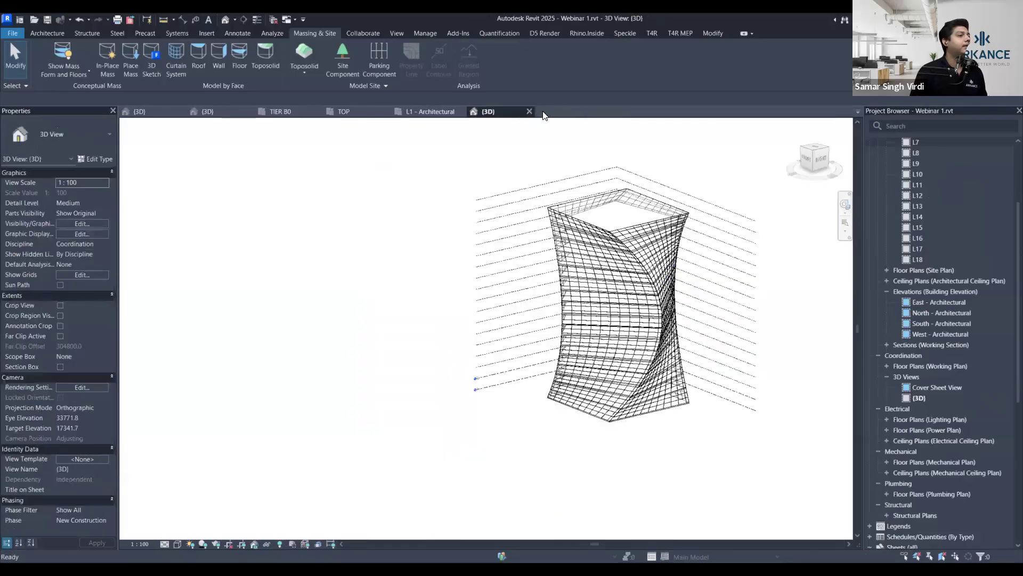
Close the remaining Webinar 1 views and create a new project from the Metric Multi-discipline template
left_click(534, 112)
left_click(465, 112)
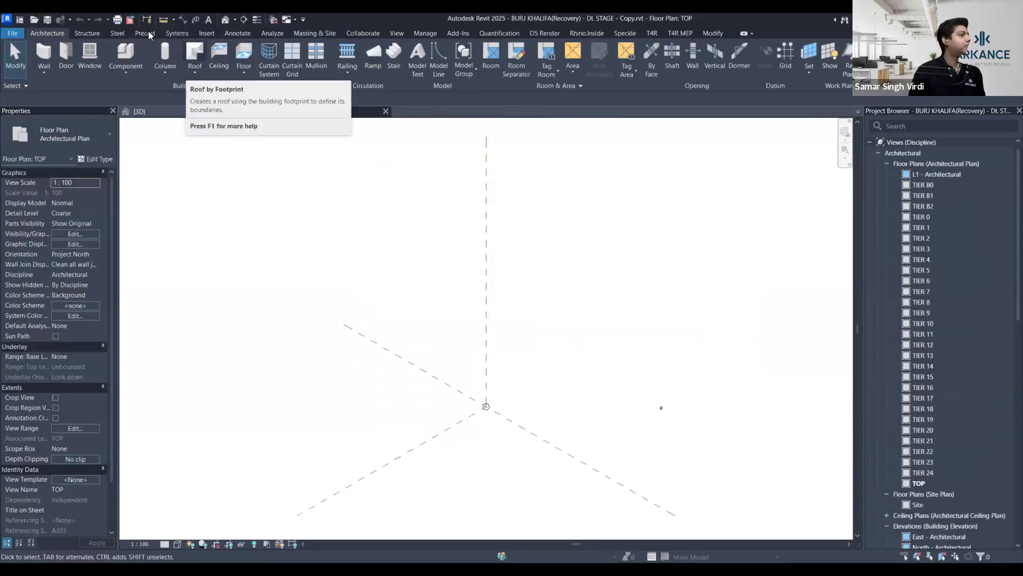
left_click(13, 33)
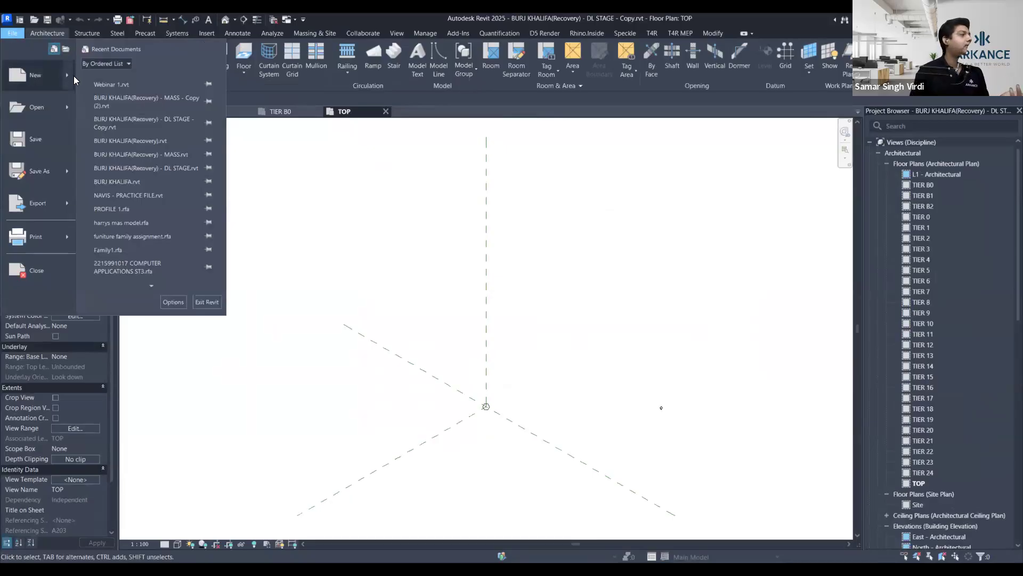
mouse_move(67, 73)
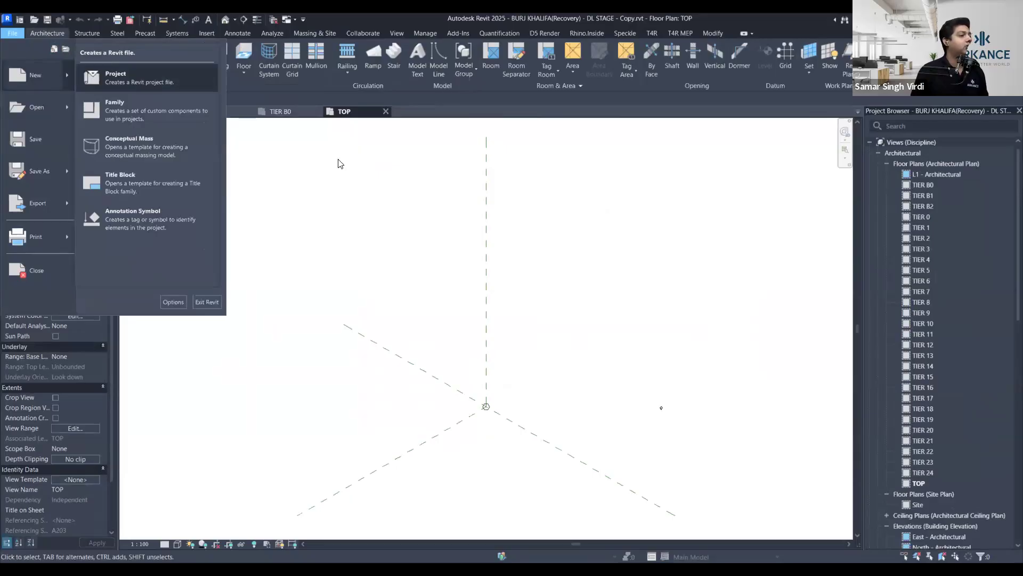
left_click(512, 262)
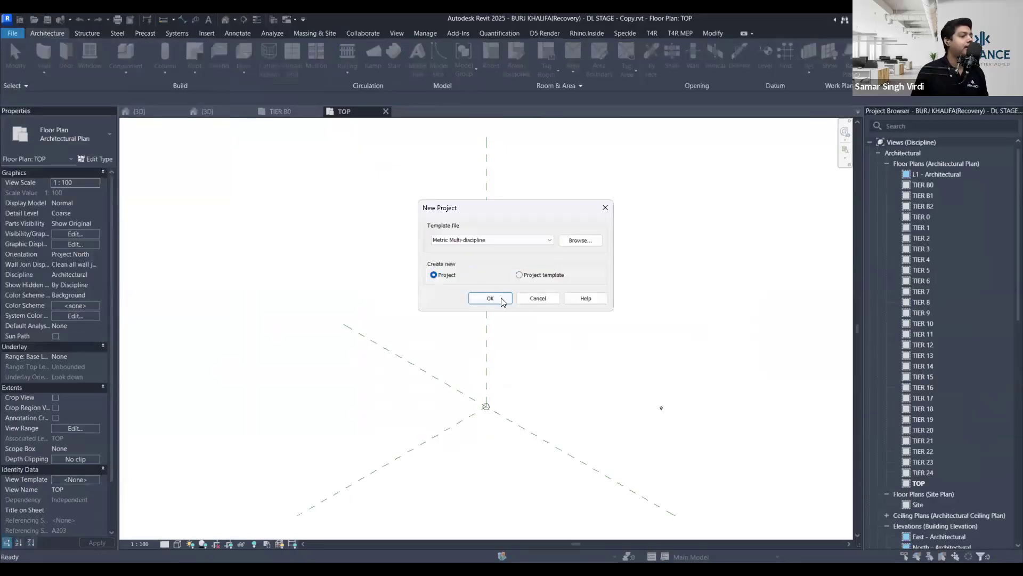
left_click(501, 298)
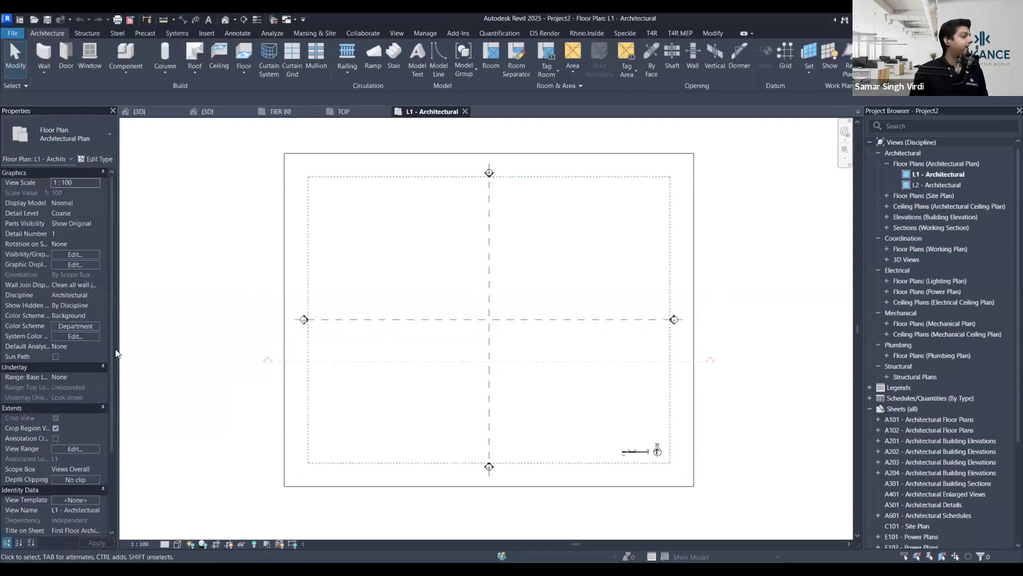
Set the L1 plan's scope box to None and turn off its crop view and crop region visibility
left_click(292, 161)
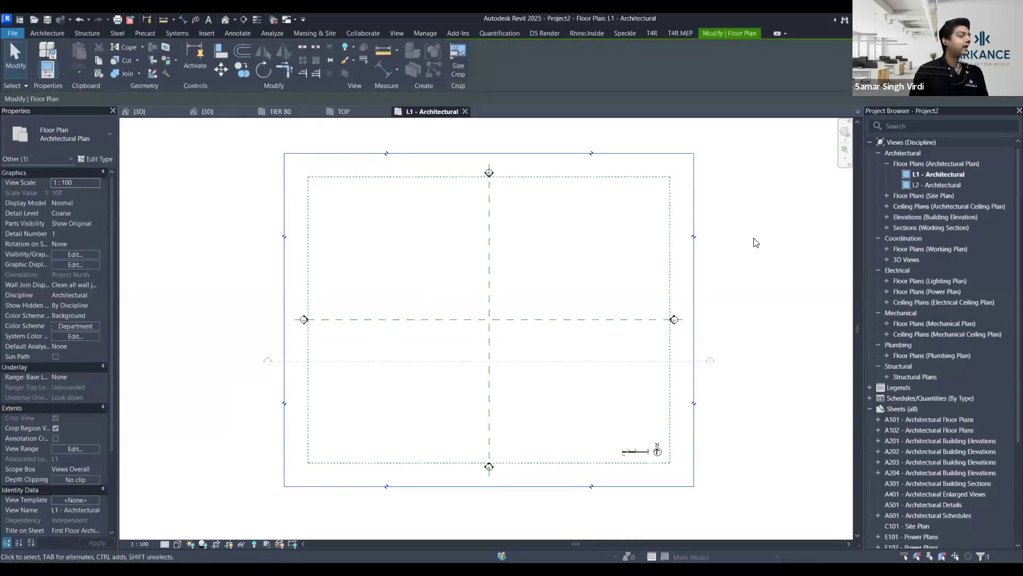
left_click(142, 411)
left_click(55, 428)
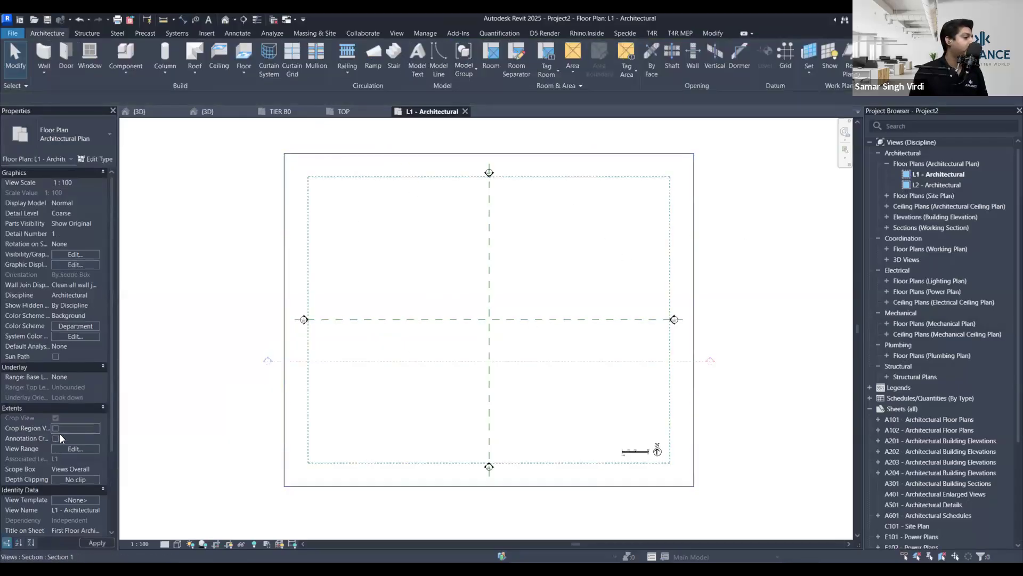
left_click(94, 469)
left_click(87, 481)
left_click(56, 418)
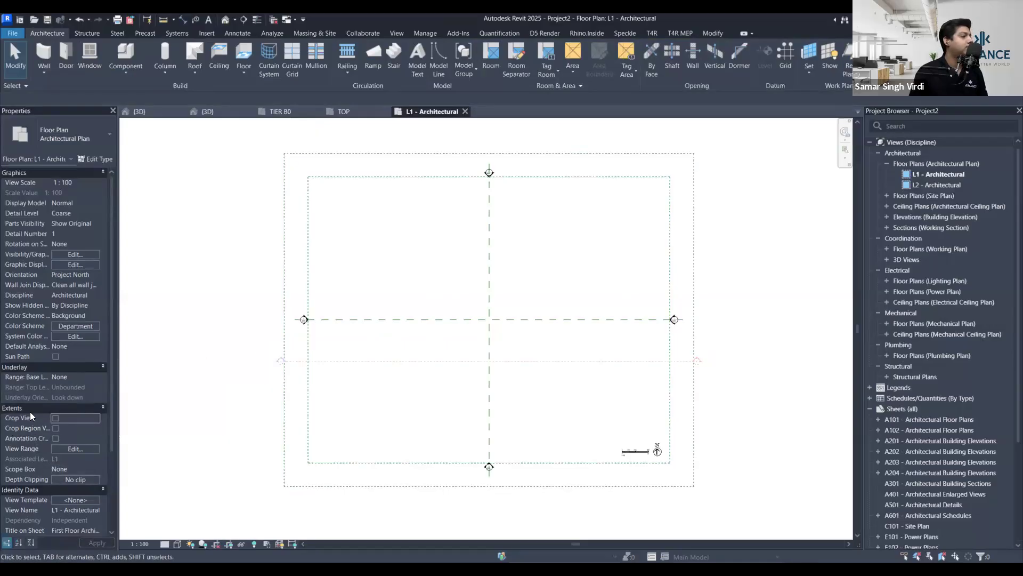
Delete the two rectangular scope boxes from the L1 plan
scroll(537, 305, "down", 2)
left_click_drag(570, 160, 545, 229)
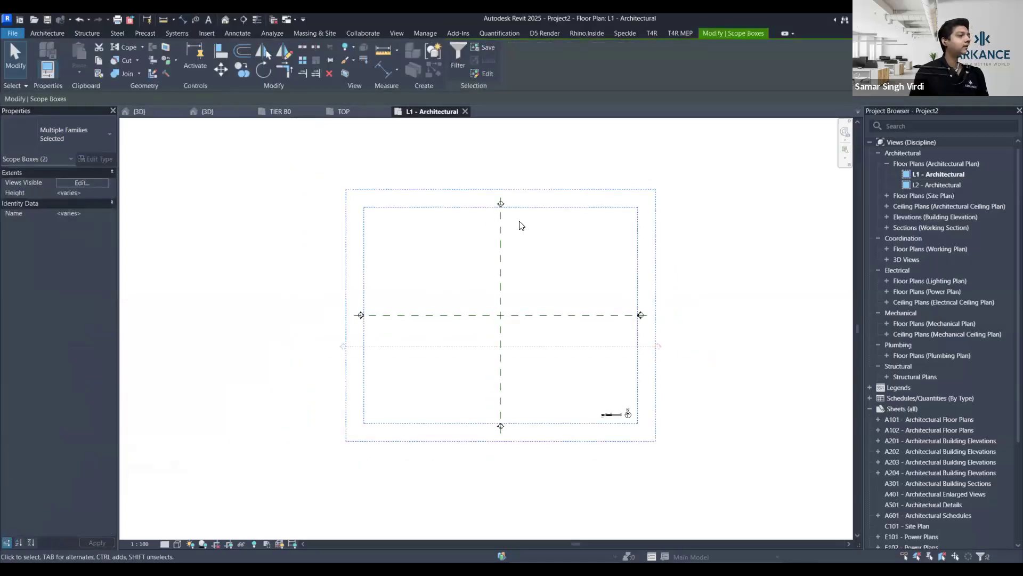
key("Delete")
scroll(532, 308, "up", 2)
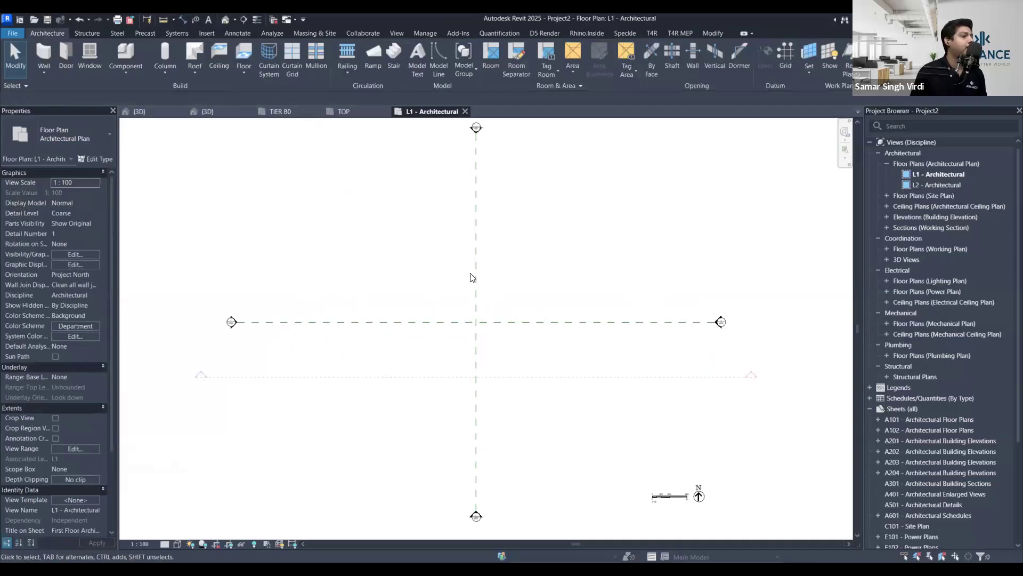
Open the L2 - Architectural plan and turn off its crop view and crop region visibility
double_click(970, 186)
left_click(688, 140)
left_click(580, 255)
left_click(55, 419)
left_click(56, 428)
middle_click_drag(589, 273, 607, 292)
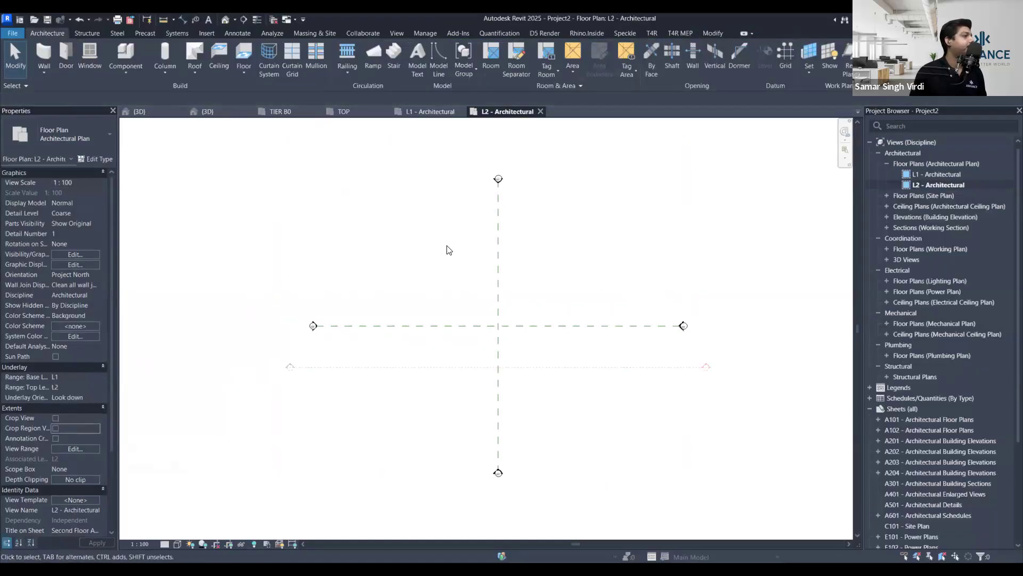
Start a new in-place mass in the L2 plan
left_click(323, 33)
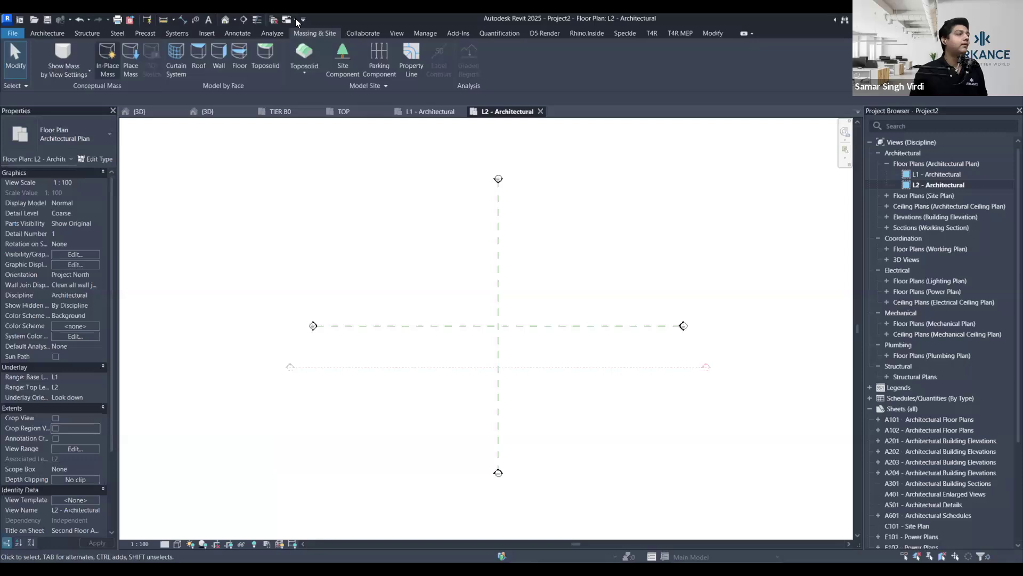
left_click(103, 71)
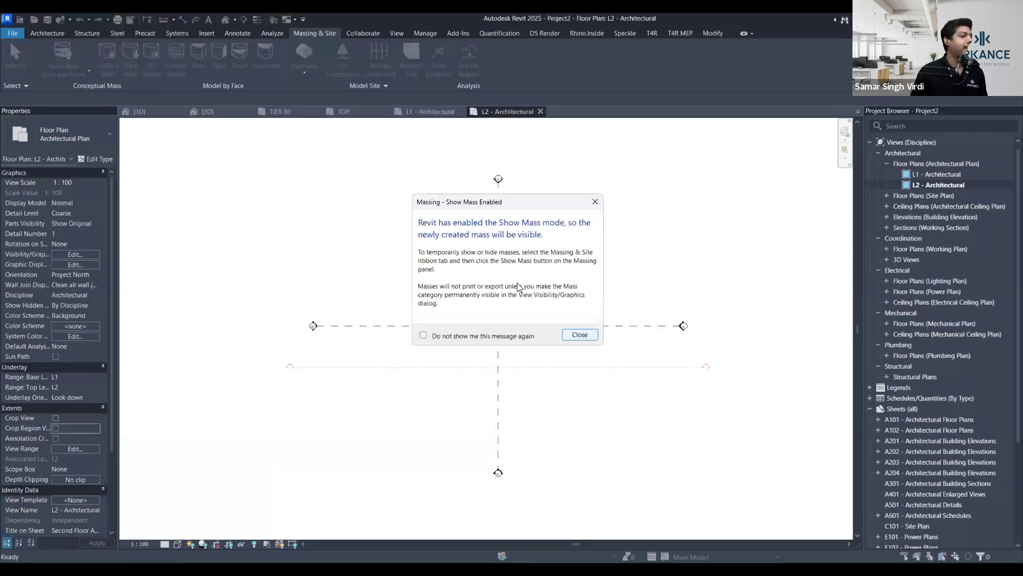
key("Return")
left_click(500, 304)
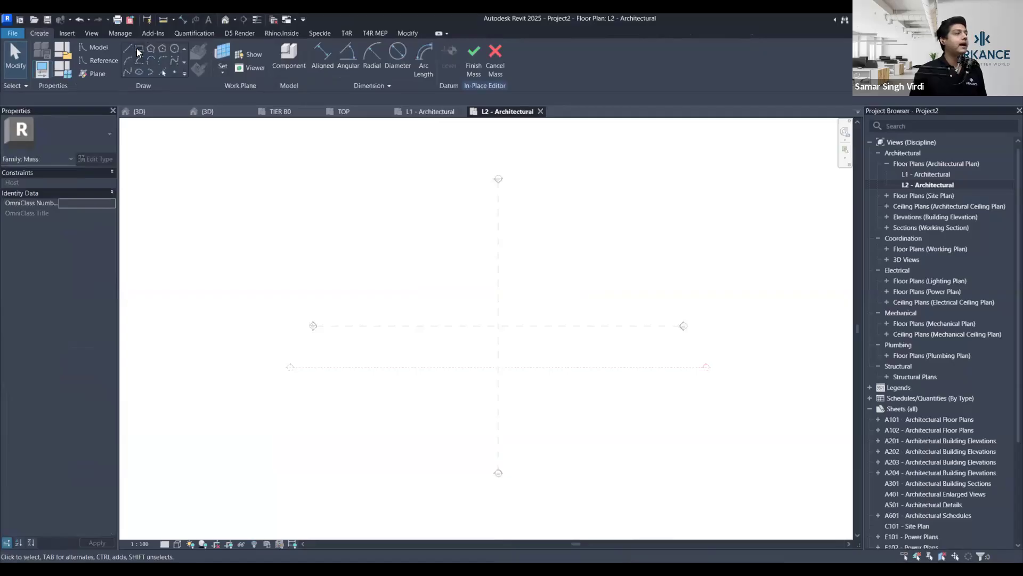
Place six reference points in a roughly vertical column to the left of the centre reference plane
left_click(174, 72)
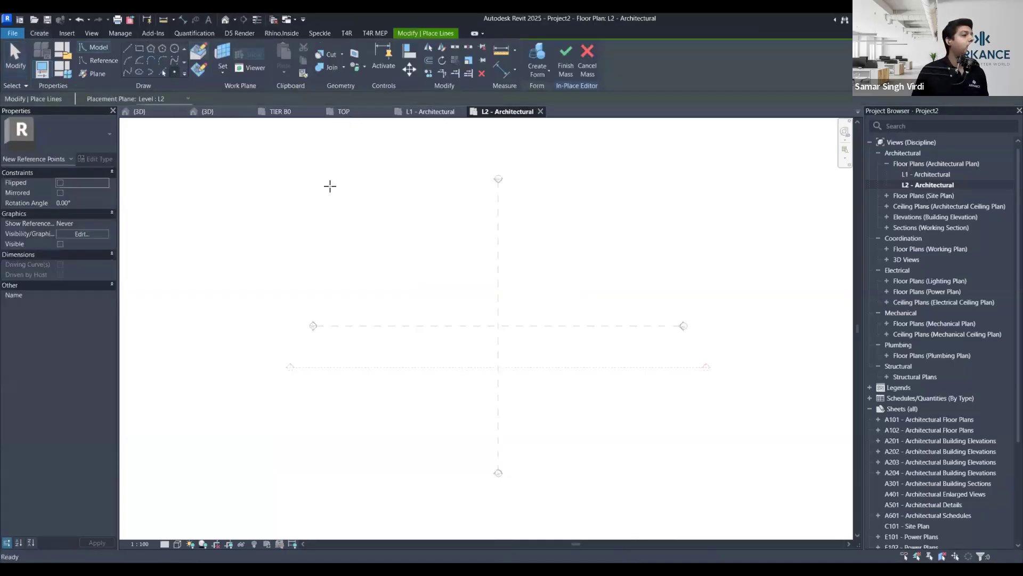
left_click(424, 228)
left_click(438, 259)
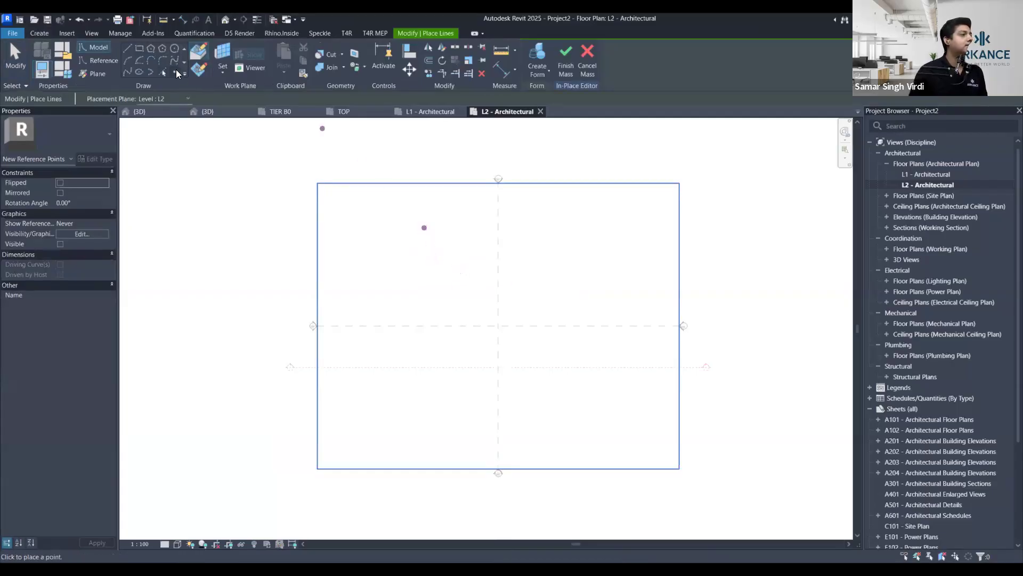
left_click(424, 264)
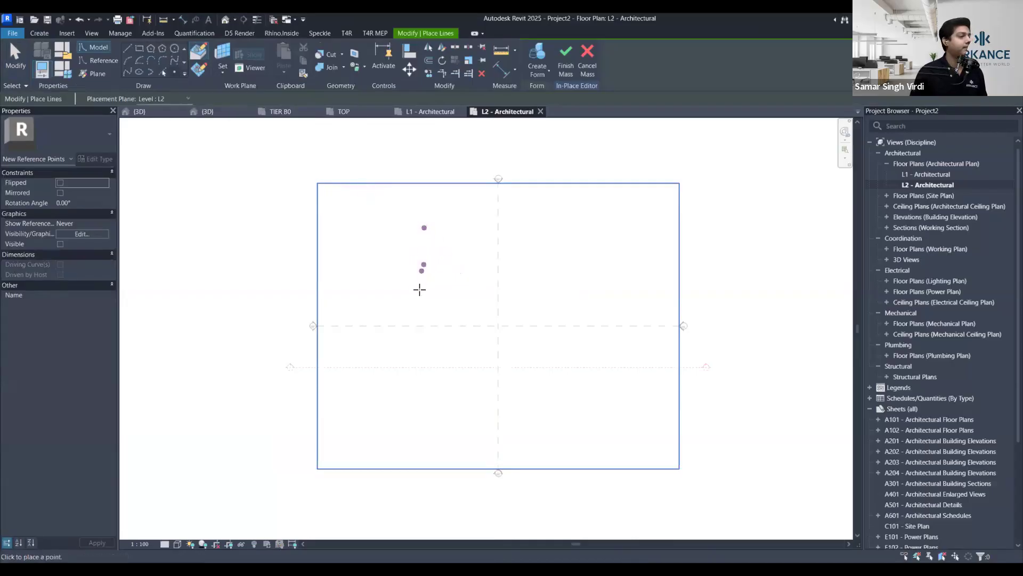
left_click(421, 299)
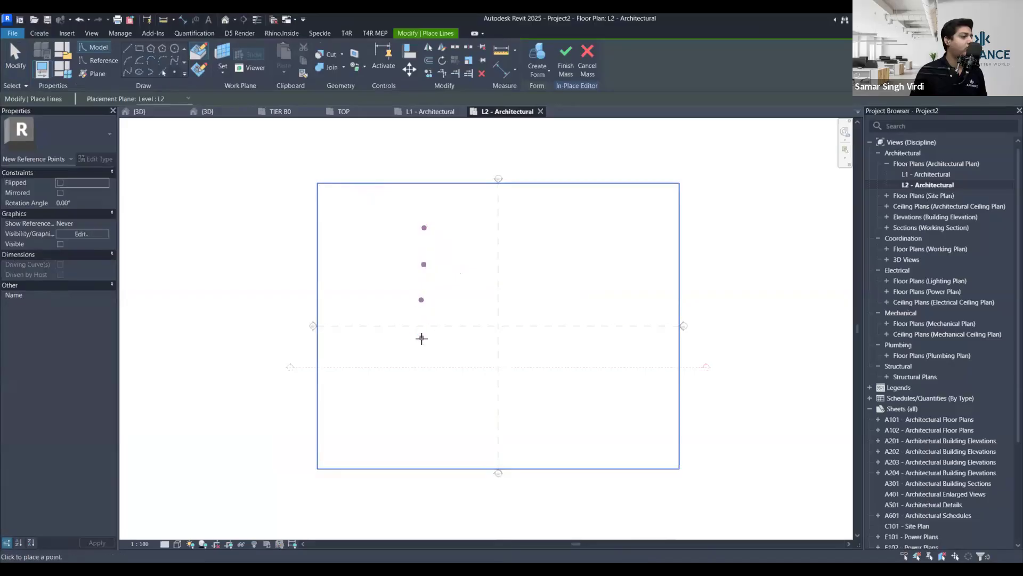
left_click(421, 338)
left_click(419, 374)
left_click(415, 396)
left_click(805, 412)
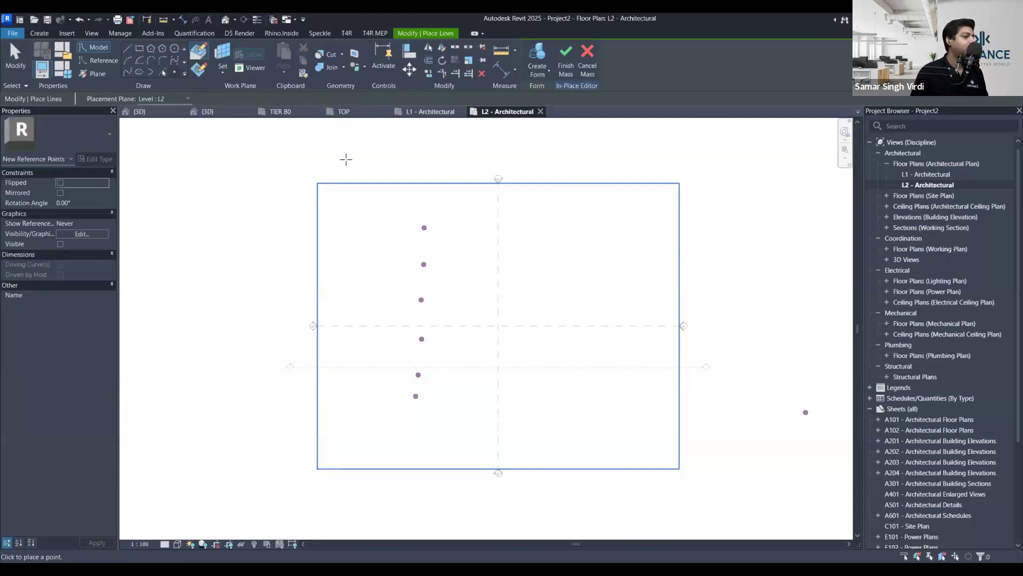
left_click(14, 62)
Mirror the six reference points about a drawn, nearly vertical axis between the column and the centre reference plane
left_click_drag(459, 201, 395, 421)
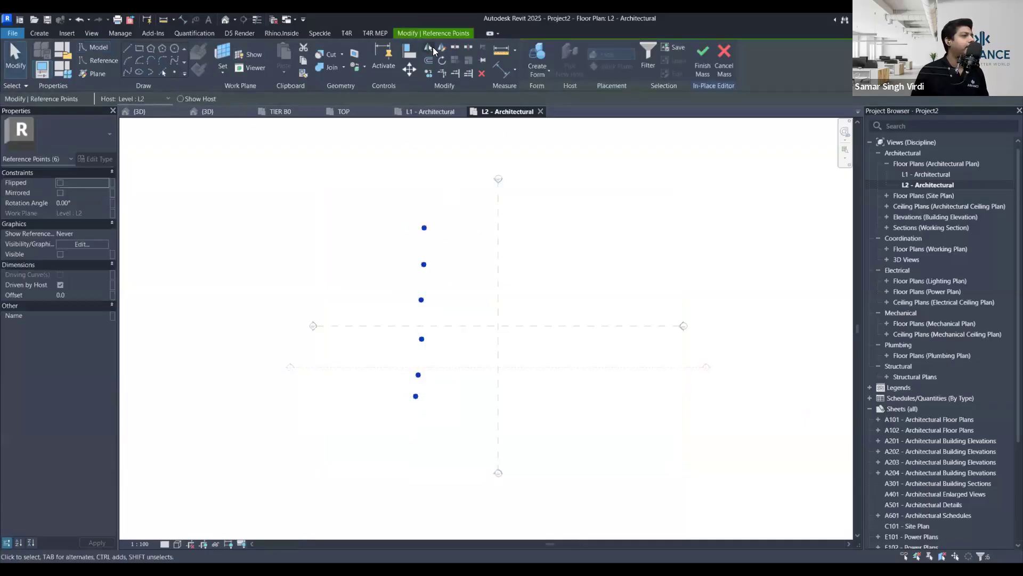
left_click(441, 48)
left_click(454, 217)
left_click(450, 433)
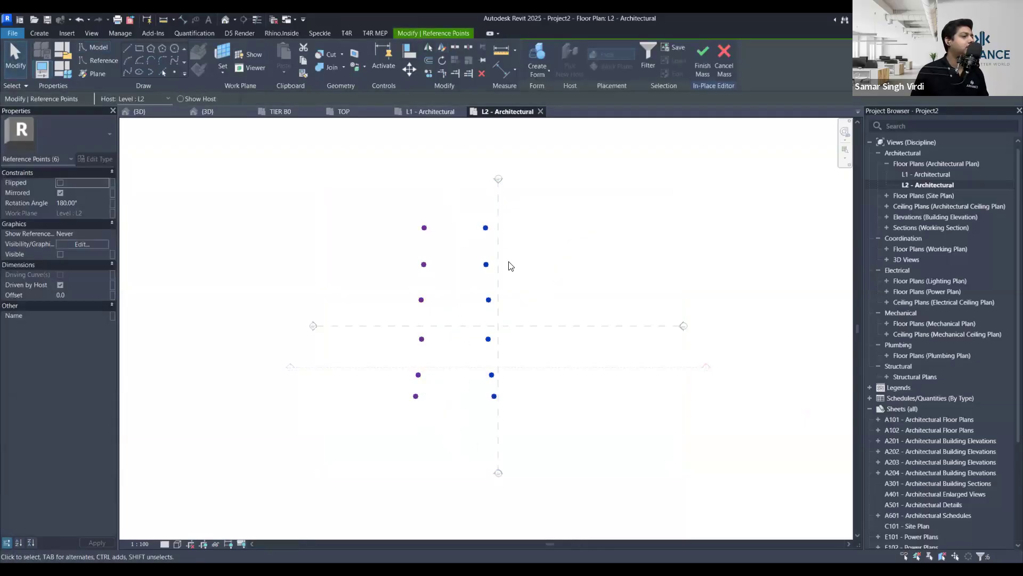
Nudge the mirrored column of reference points right until it sits just beyond the vertical centre reference plane
left_click(503, 229)
left_click_drag(502, 229, 476, 409)
key("Right")
key("Right")
key("Right")
key("Right")
key("Right")
key("Right")
key("Right")
key("Right")
key("Right")
Place a third column of six reference points midway between the two existing columns
left_click(174, 71)
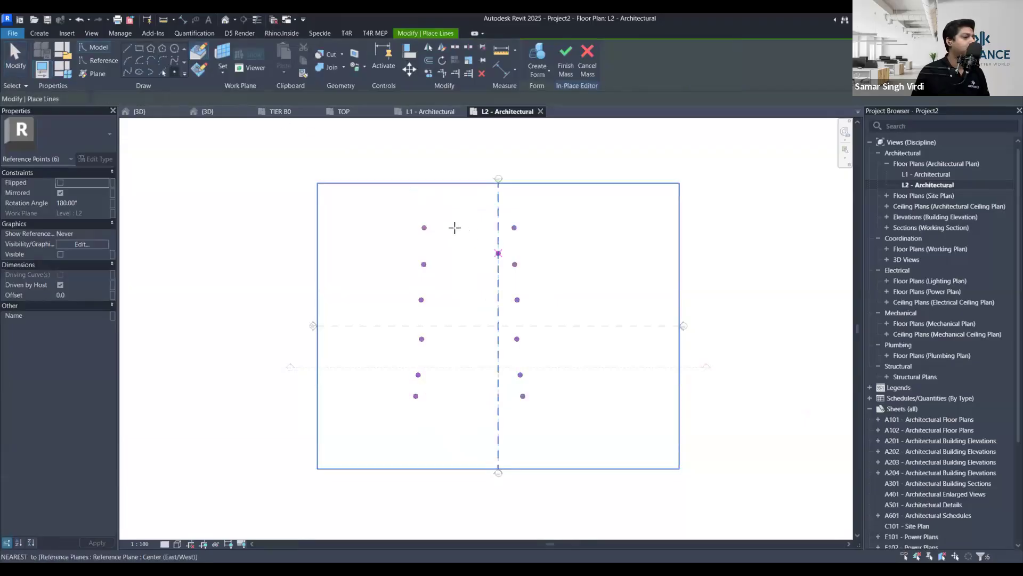
left_click(467, 228)
left_click(466, 298)
left_click(466, 310)
left_click(469, 332)
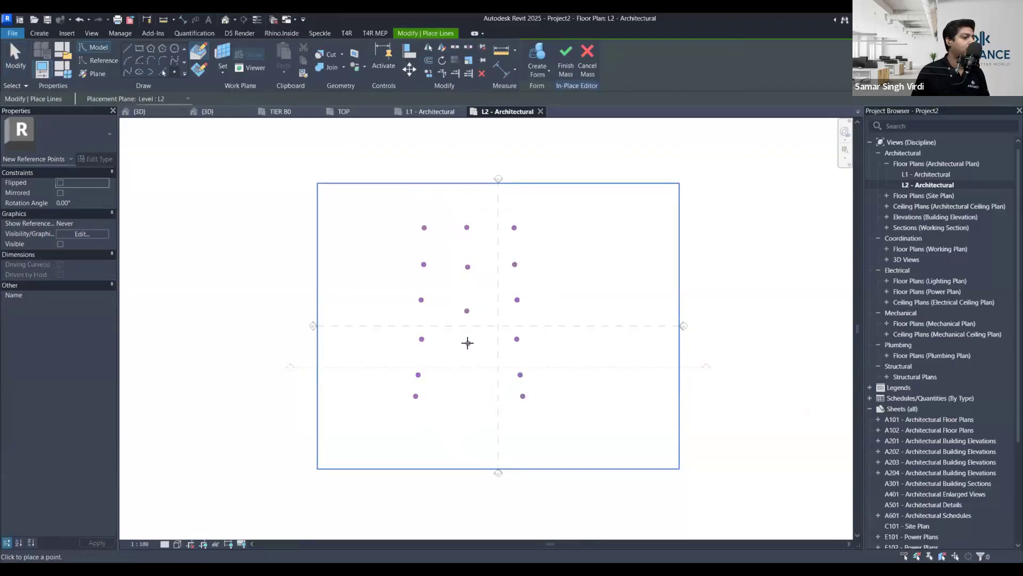
left_click(469, 379)
left_click(466, 403)
key("Escape")
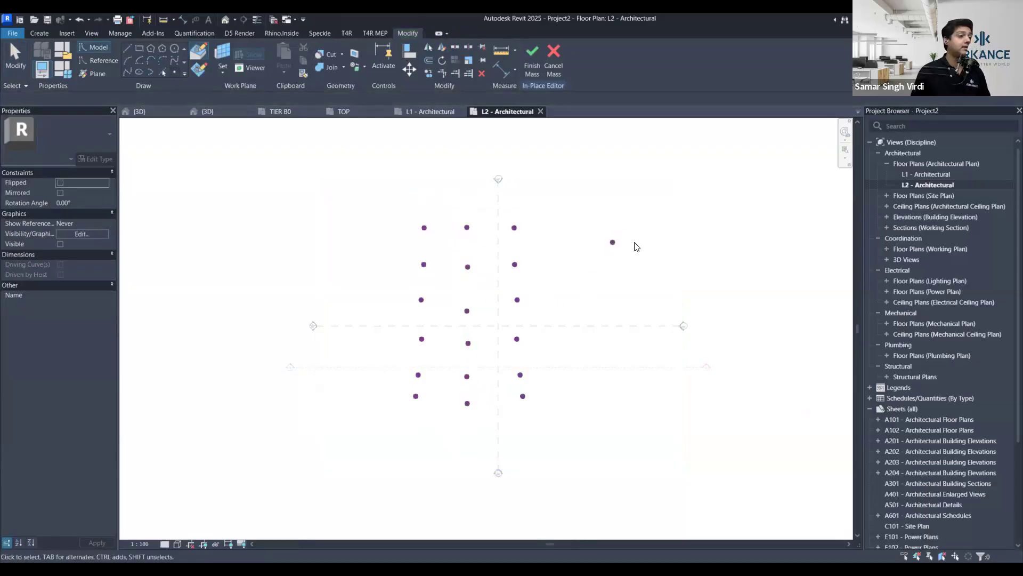
Copy the isolated reference point to the right of the columns three times straight down
left_click(612, 244)
scroll(611, 246, "up", 2)
scroll(613, 243, "up", 1)
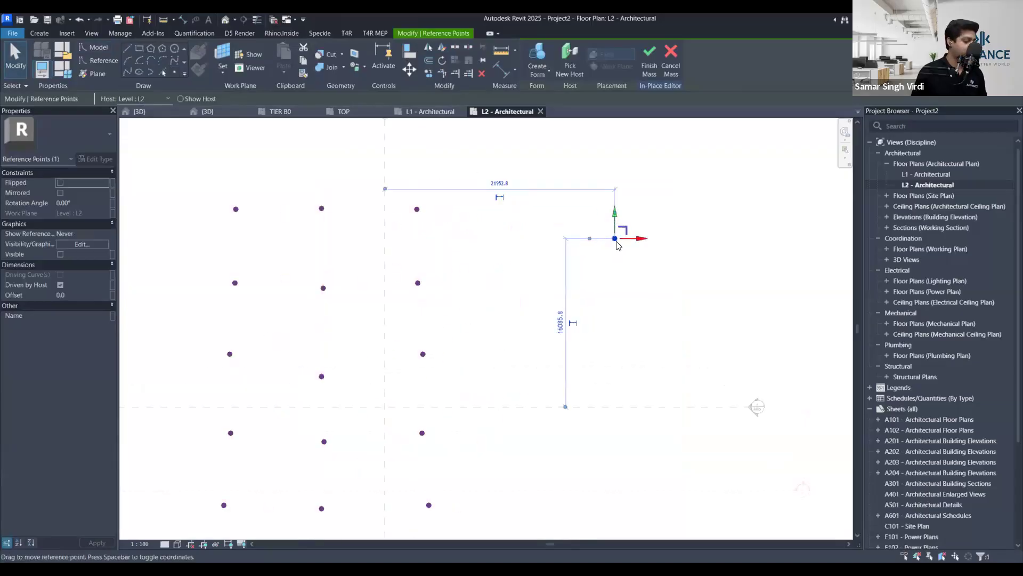
key("c")
key("o")
left_click(615, 238)
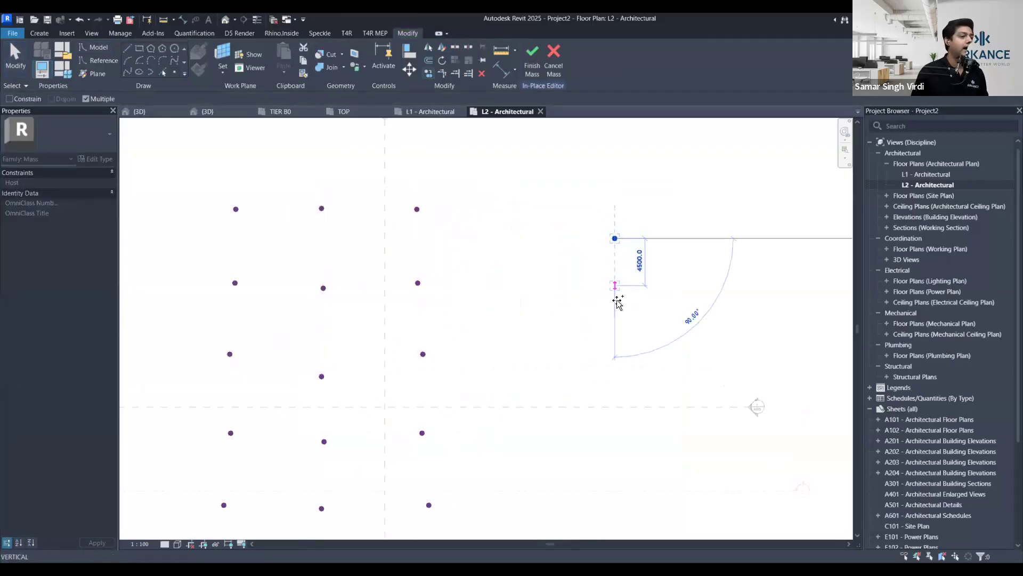
left_click(614, 314)
left_click(615, 378)
left_click(614, 436)
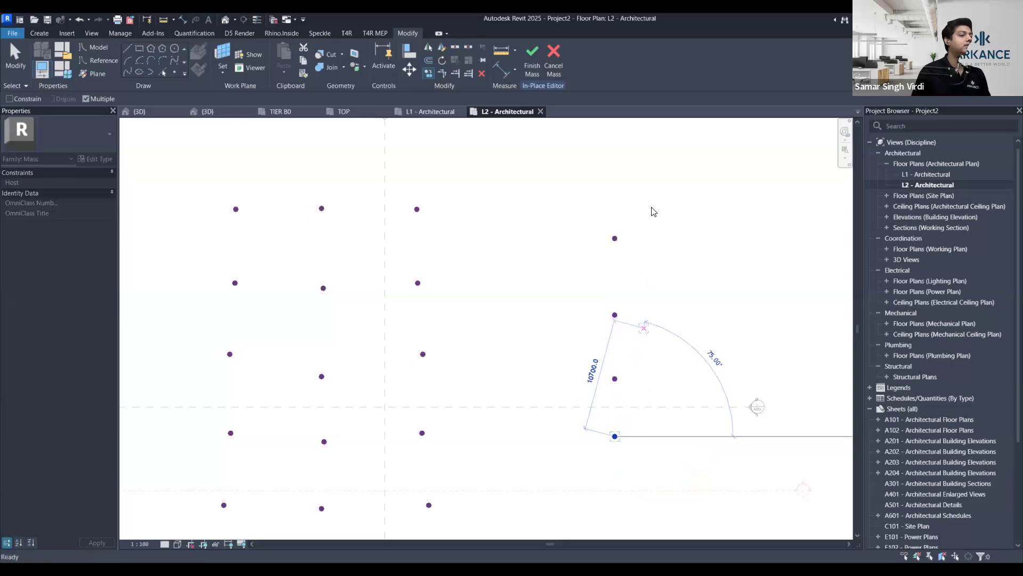
Delete the isolated reference point and its three copies to the right of the columns
key("Escape")
key("Escape")
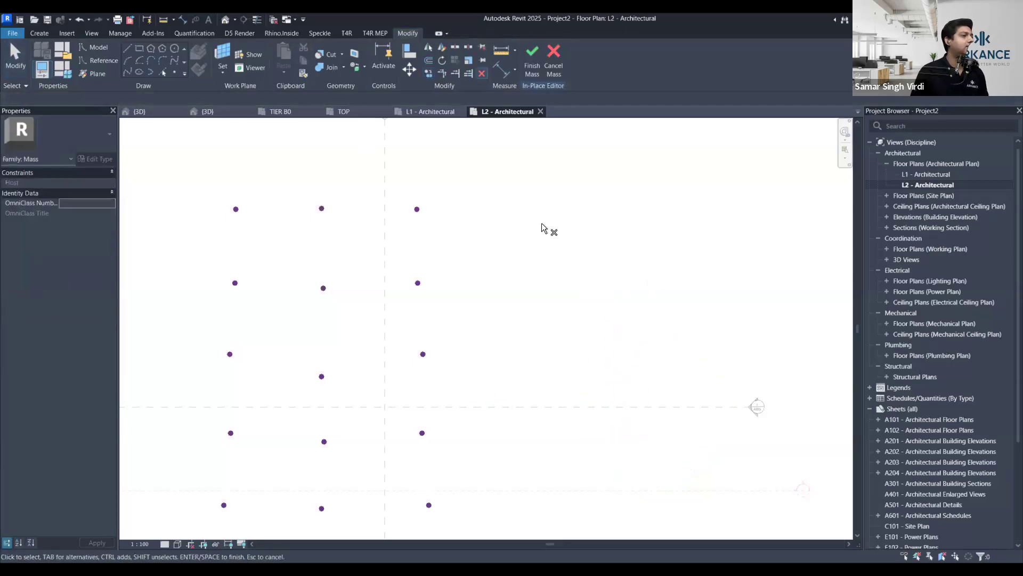
scroll(545, 225, "down", 2)
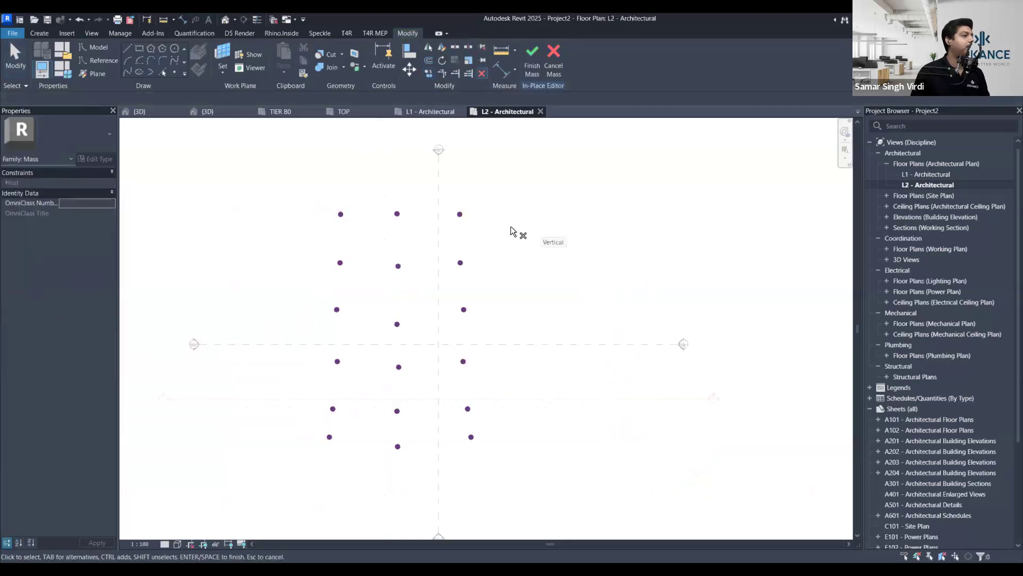
left_click(439, 111)
left_click(509, 112)
scroll(464, 210, "down", 2)
scroll(484, 287, "up", 2)
Shift the fifth reference point from the top of the left column slightly to the right
left_click_drag(305, 488, 497, 392)
left_click(524, 175)
left_click_drag(391, 163, 396, 298)
left_click_drag(376, 397, 379, 398)
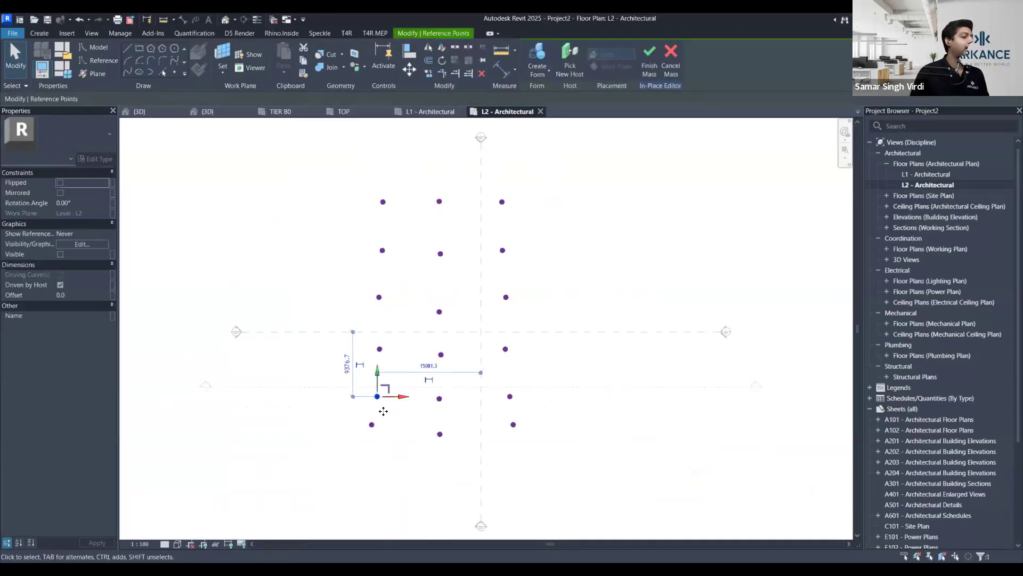
Draw a spline through the six reference points of each of the three columns, from left to middle to right
left_click(397, 169)
left_click_drag(397, 169, 353, 457)
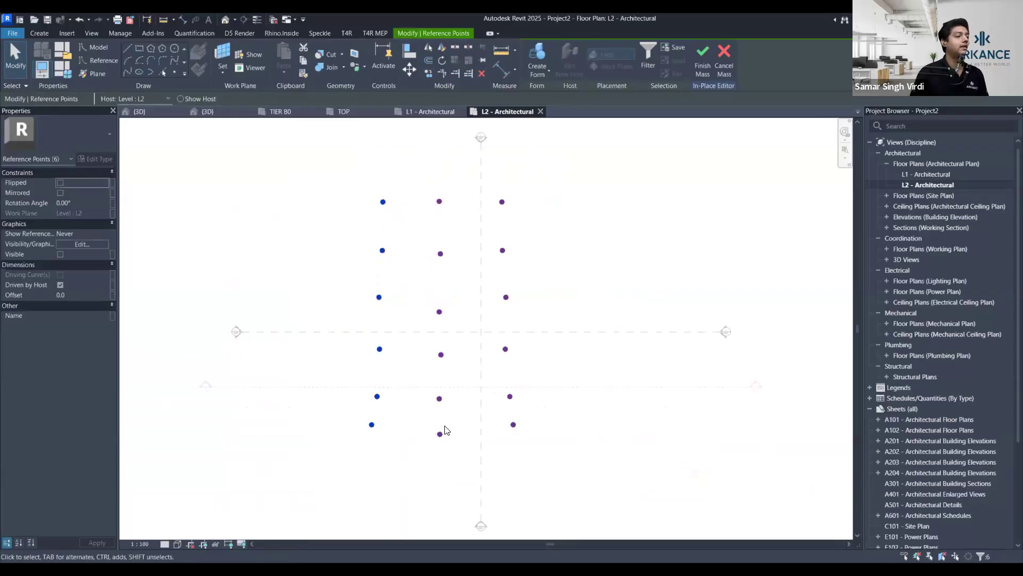
left_click_drag(400, 161, 309, 489)
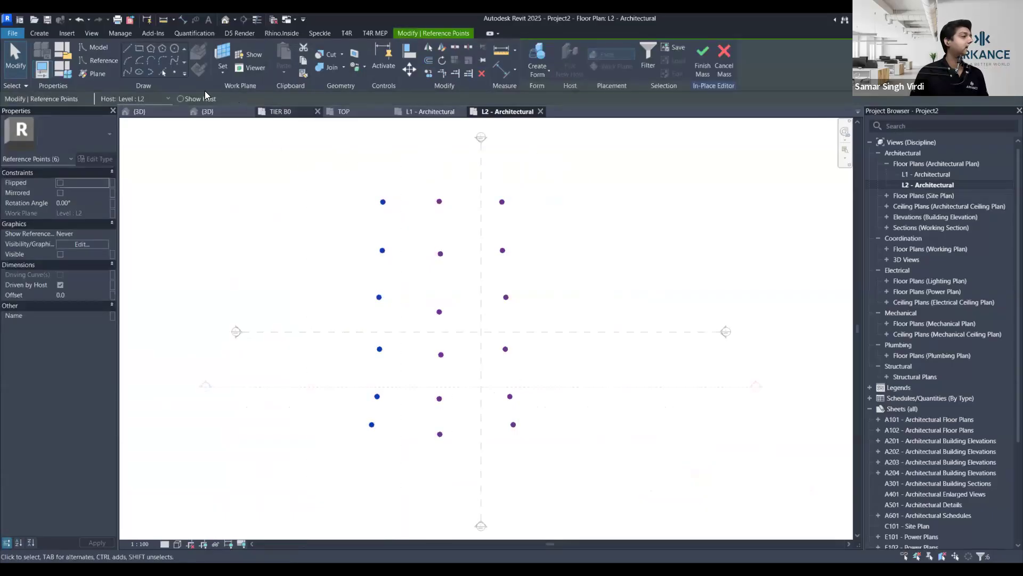
left_click(128, 74)
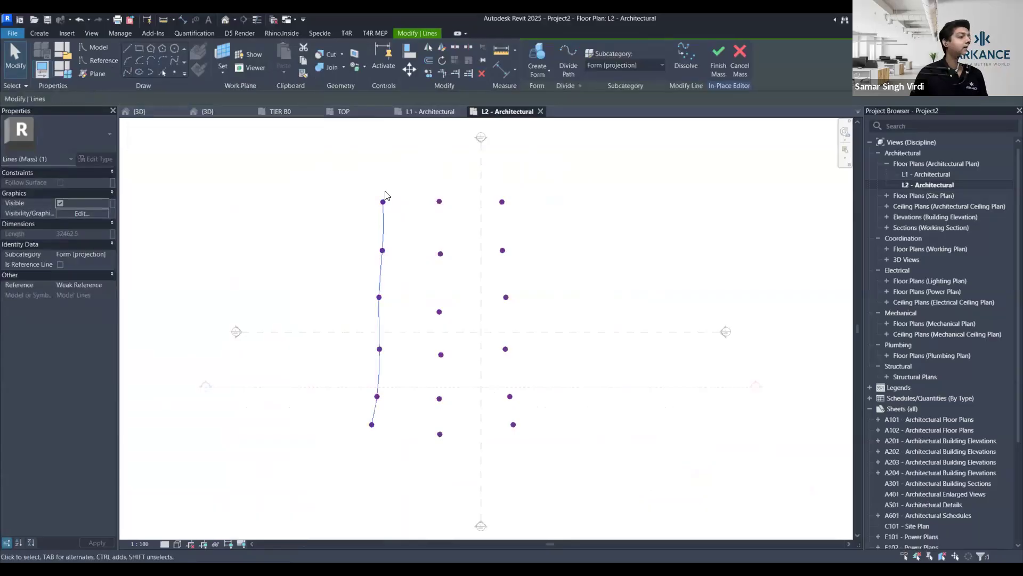
left_click_drag(457, 162, 424, 469)
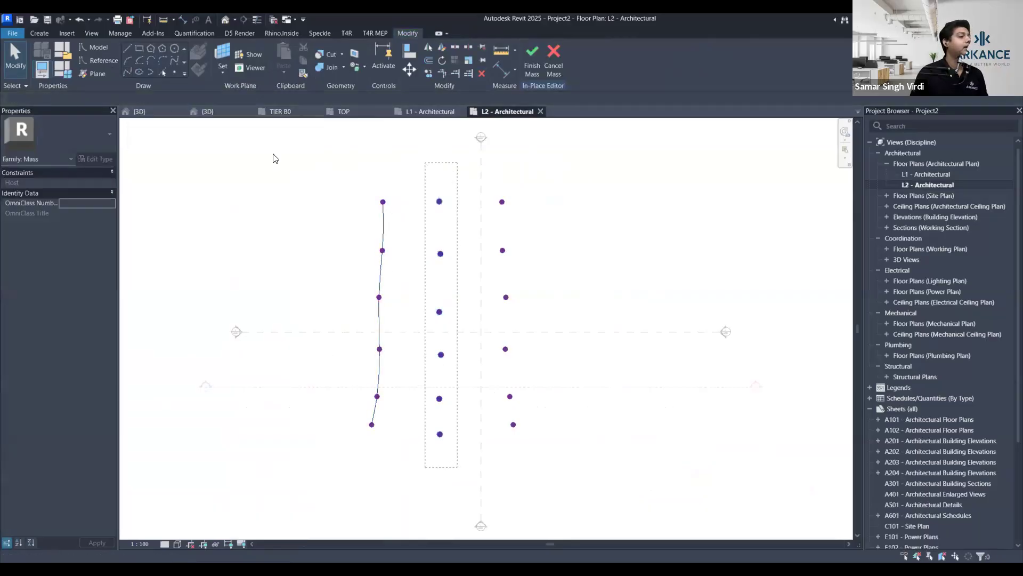
left_click(129, 73)
left_click_drag(575, 169, 475, 457)
left_click(129, 73)
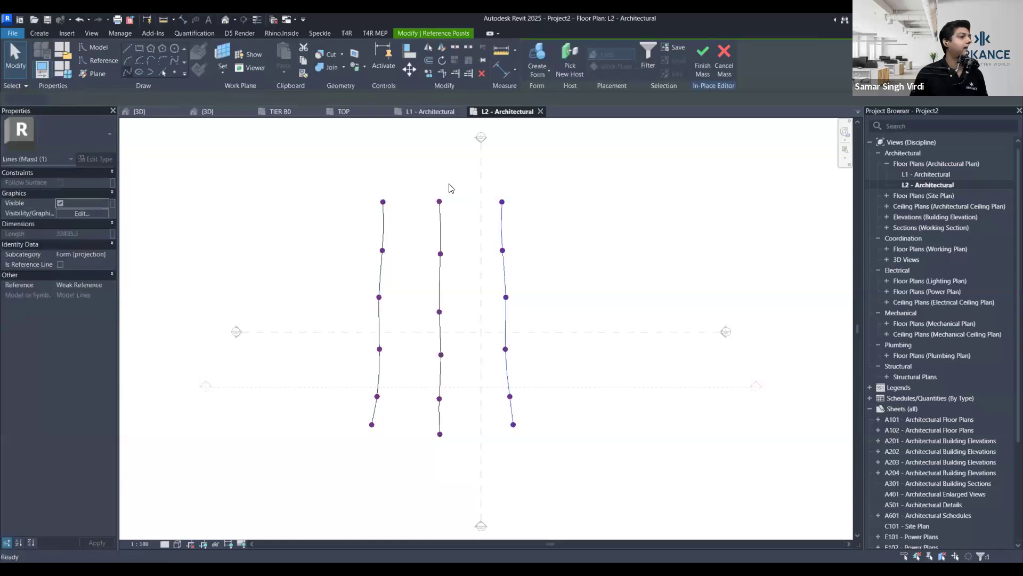
Open the default 3D view of the in-place mass with the three splines
left_click(606, 249)
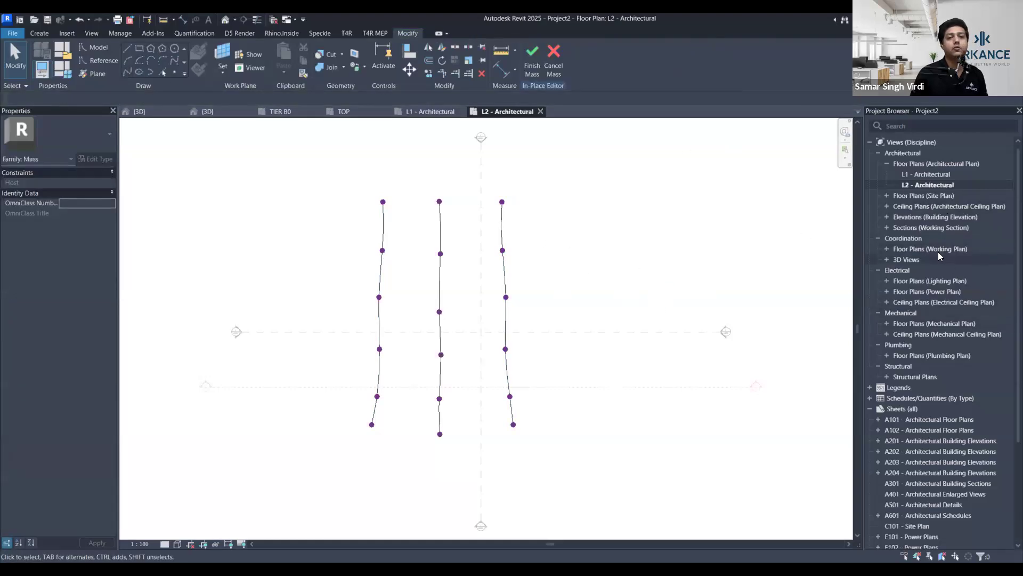
left_click(225, 20)
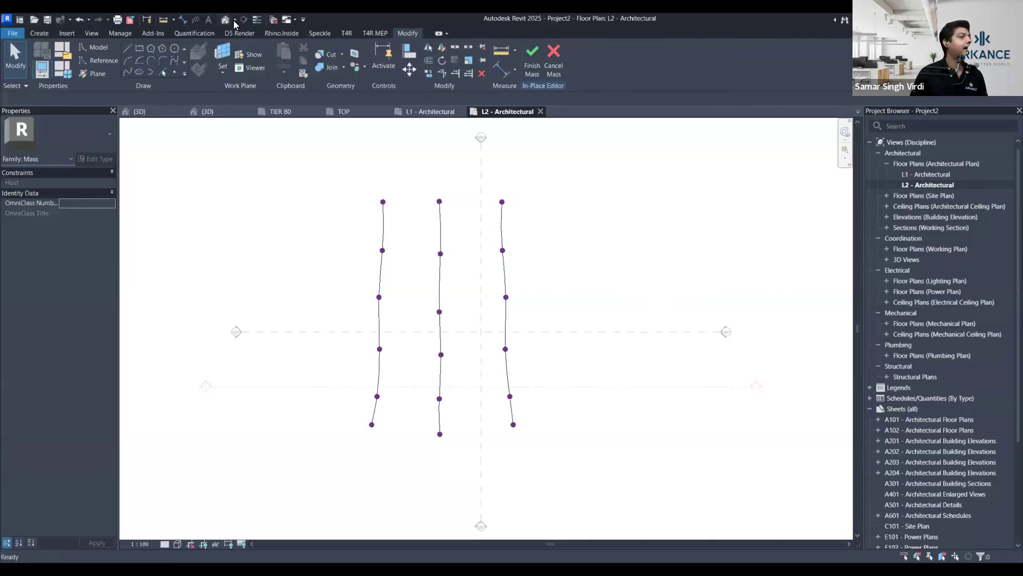
scroll(556, 356, "up", 3)
mouse_move(555, 392)
middle_mouse_down("shift")
mouse_move(430, 342)
mouse_move(454, 331)
mouse_move(607, 386)
middle_mouse_up("shift")
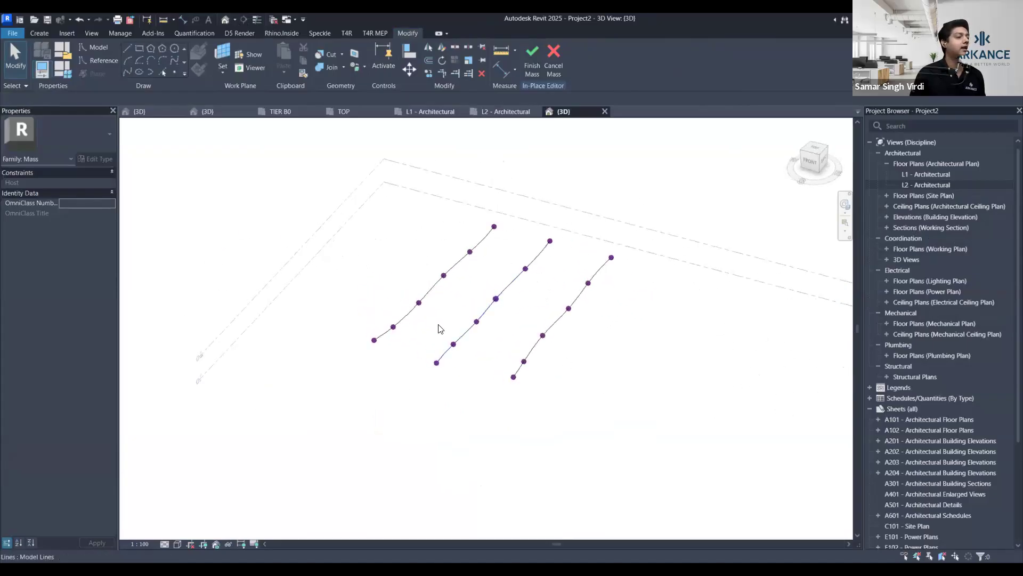
scroll(484, 240, "up", 2)
scroll(483, 240, "up", 1)
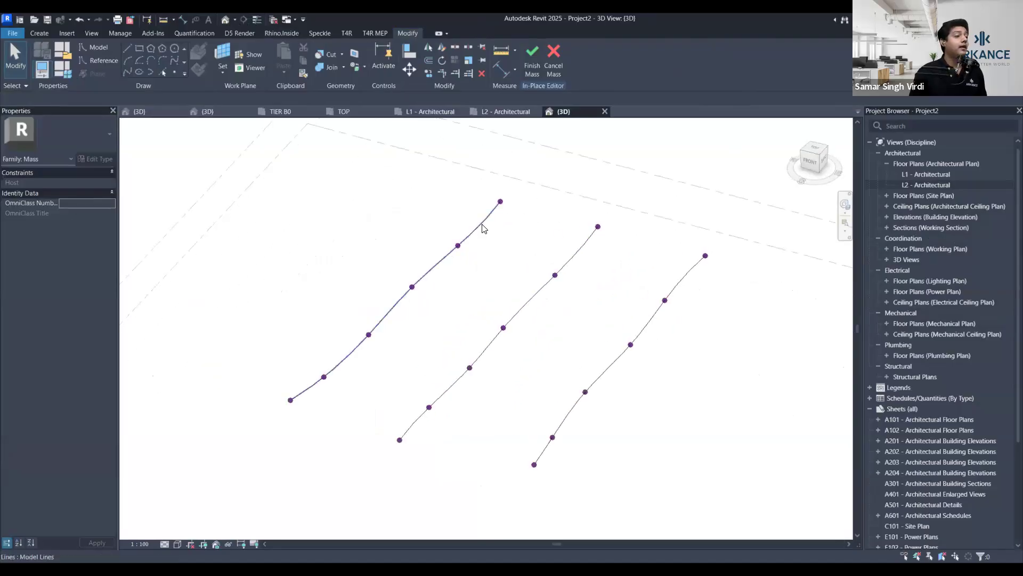
Convert the left, middle and right splines from model lines into reference lines
left_click(484, 222)
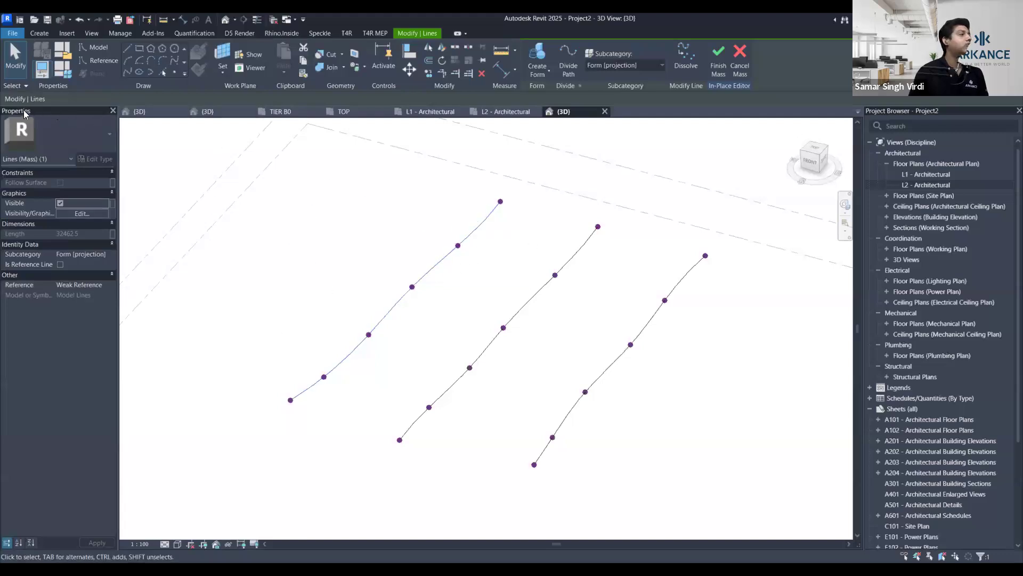
left_click(58, 265)
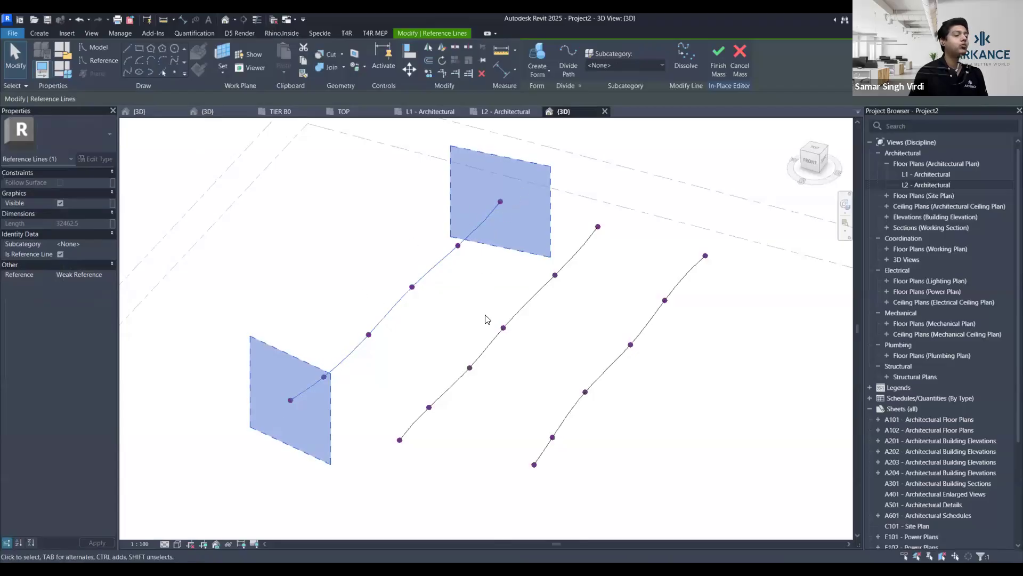
left_click(60, 254)
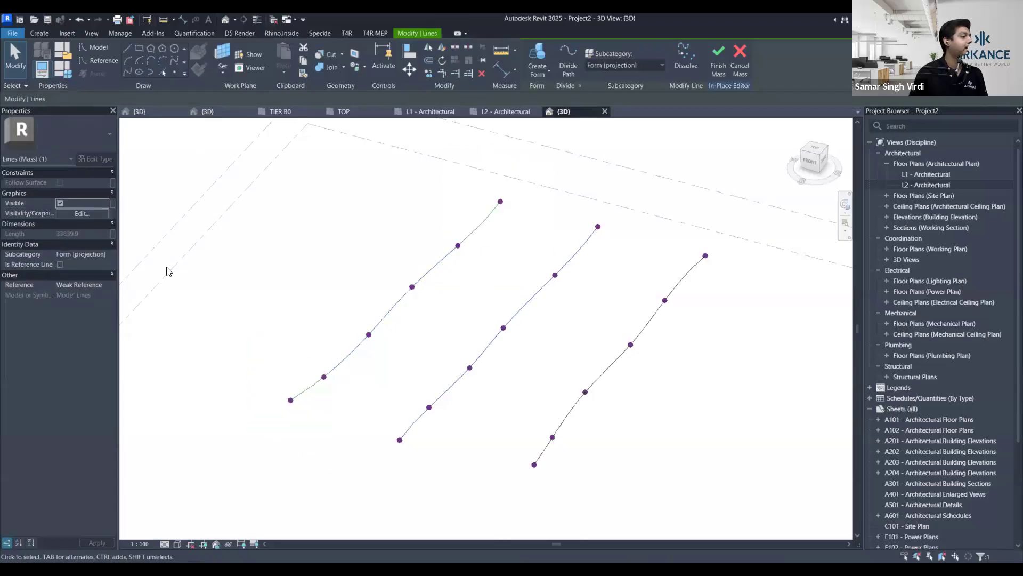
left_click(60, 264)
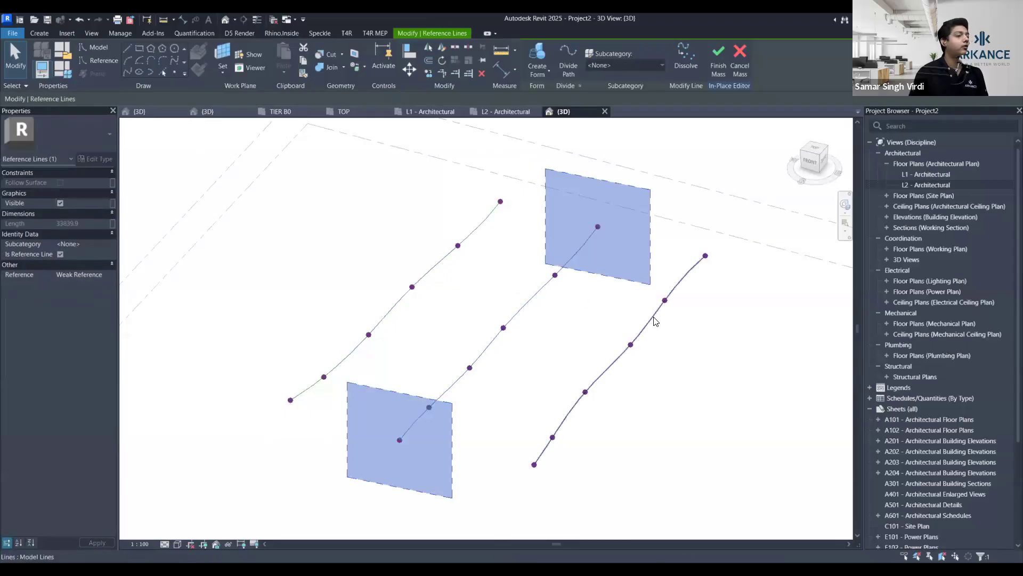
left_click(60, 254)
left_click(411, 258)
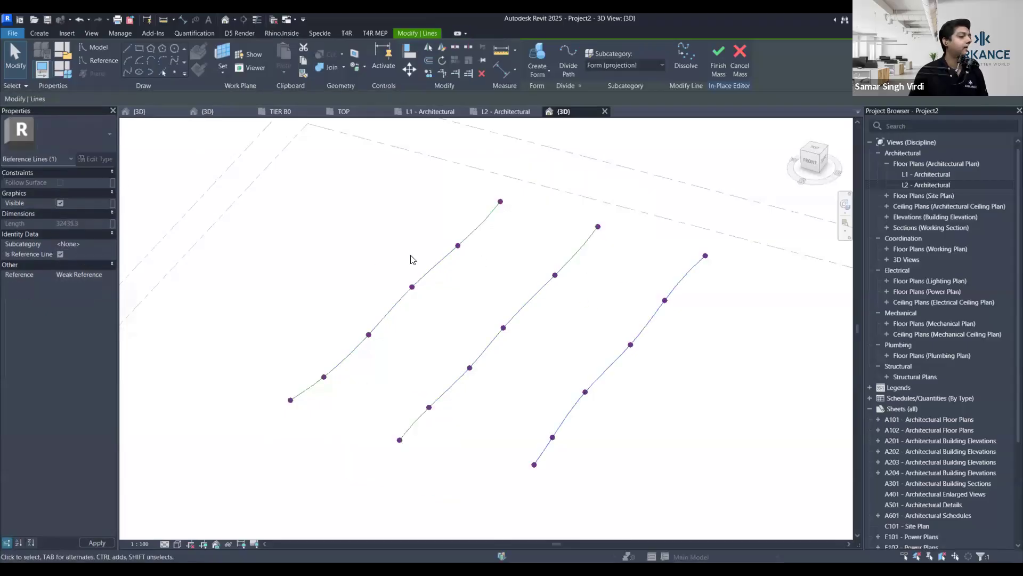
Create a solid form from the three spline reference lines and their reference points
scroll(592, 227, "down", 2)
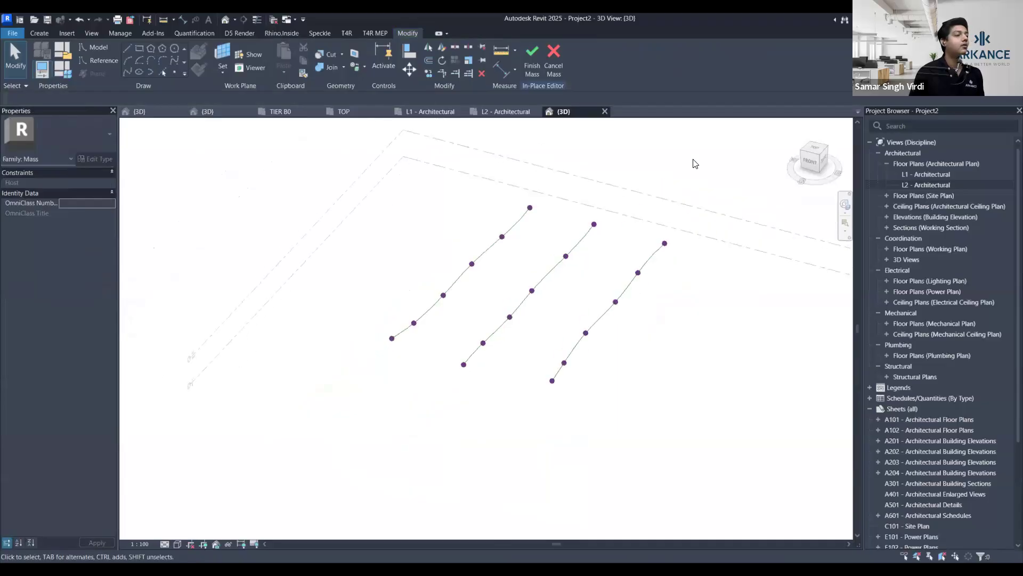
left_click_drag(650, 206, 455, 281)
middle_click_drag(655, 263, 625, 298, "shift")
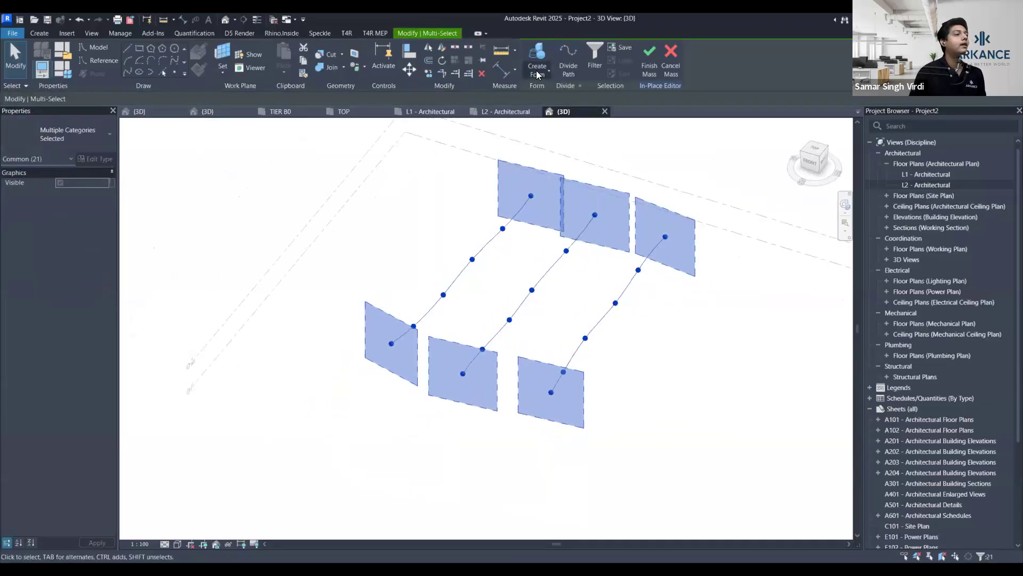
left_click(543, 73)
left_click(549, 90)
At the splines' far ends, raise the left end point, and lower the right one to about -2310 and the middle one to about -1014 offset
middle_click_drag(692, 320, 625, 303, "shift")
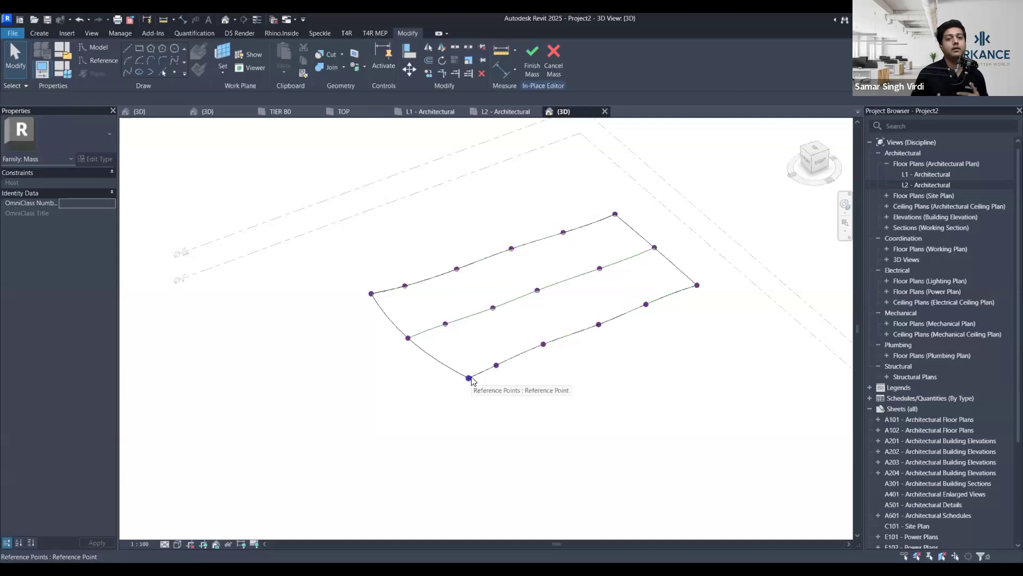
left_click(615, 214)
left_click_drag(616, 197, 616, 181)
left_click(698, 285)
left_click_drag(697, 268, 696, 286)
left_click(654, 247)
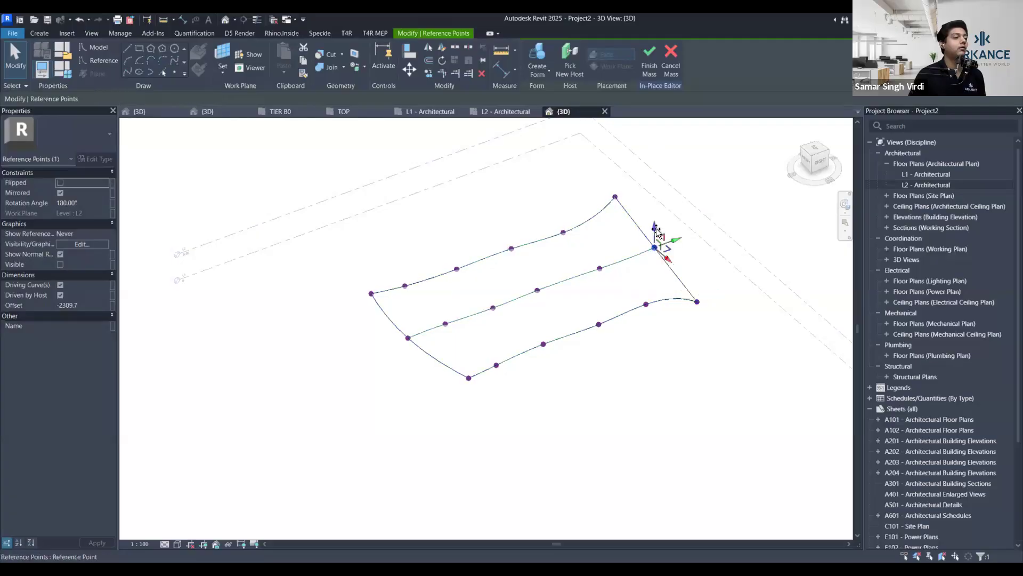
left_click_drag(654, 233, 708, 232)
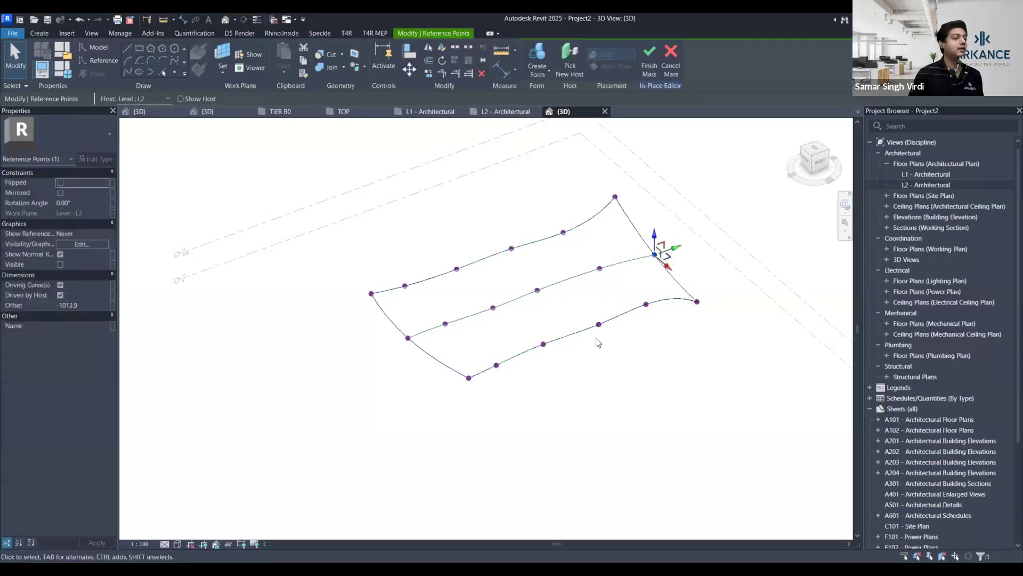
Lower the near end points of the middle and right splines vertically
left_click(408, 338)
left_click_drag(409, 320, 409, 339)
left_click(469, 378)
left_click_drag(470, 365, 473, 389)
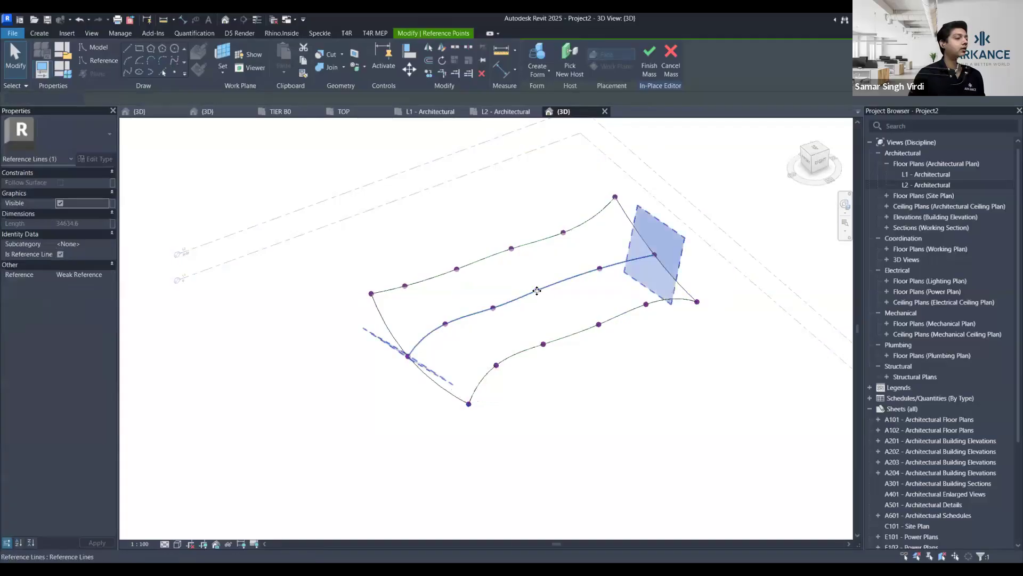
Lower the middle spline's third point from the far end to about -1450 offset, raise the left spline's matching point and lower the right one's
left_click(549, 304)
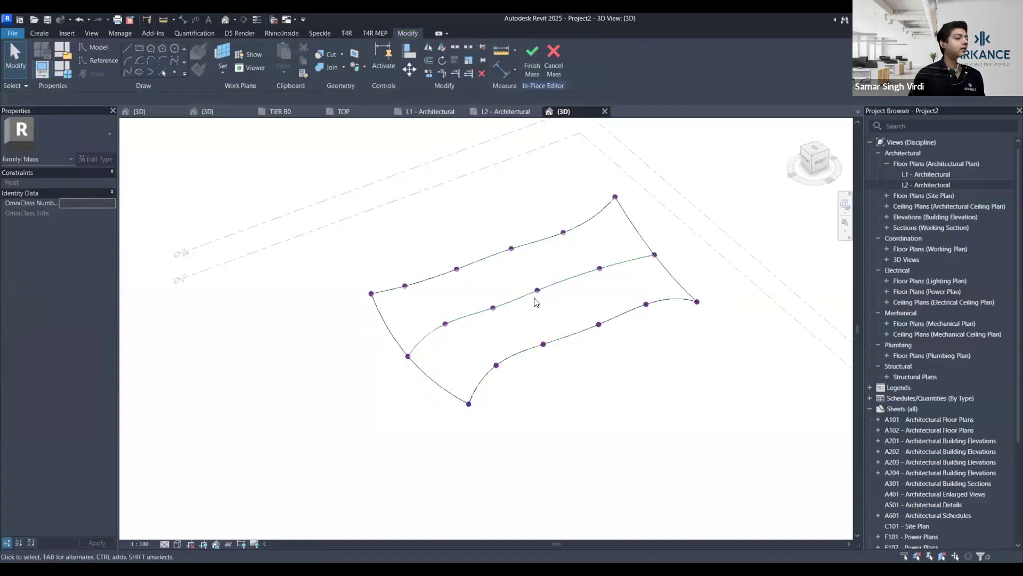
scroll(538, 290, "up", 3)
left_click(542, 281)
left_click_drag(542, 259, 543, 293)
scroll(696, 285, "down", 2)
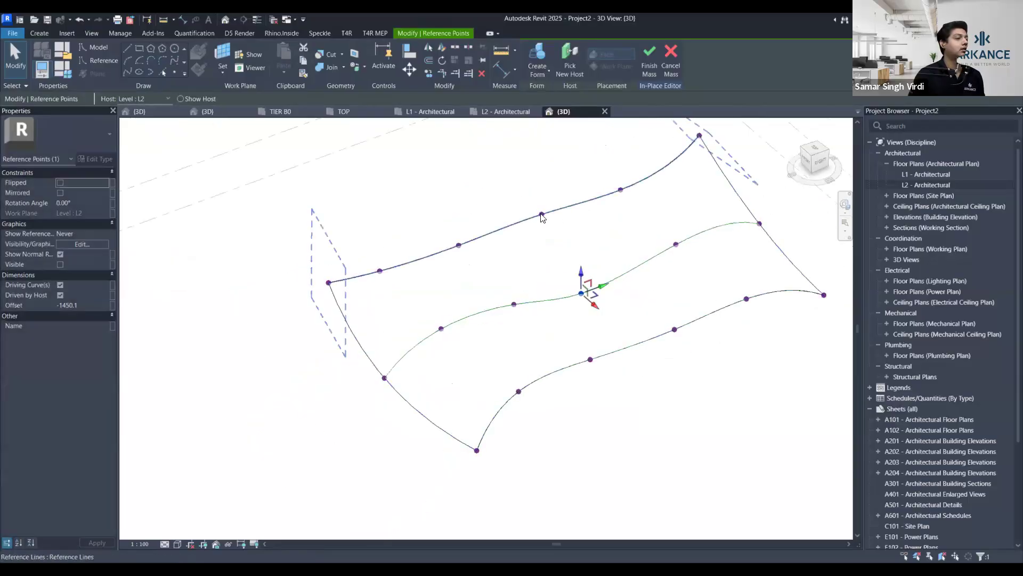
left_click(542, 214)
mouse_move(542, 198)
left_mouse_down()
mouse_move(544, 182)
mouse_move(546, 196)
left_mouse_up()
left_click(675, 330)
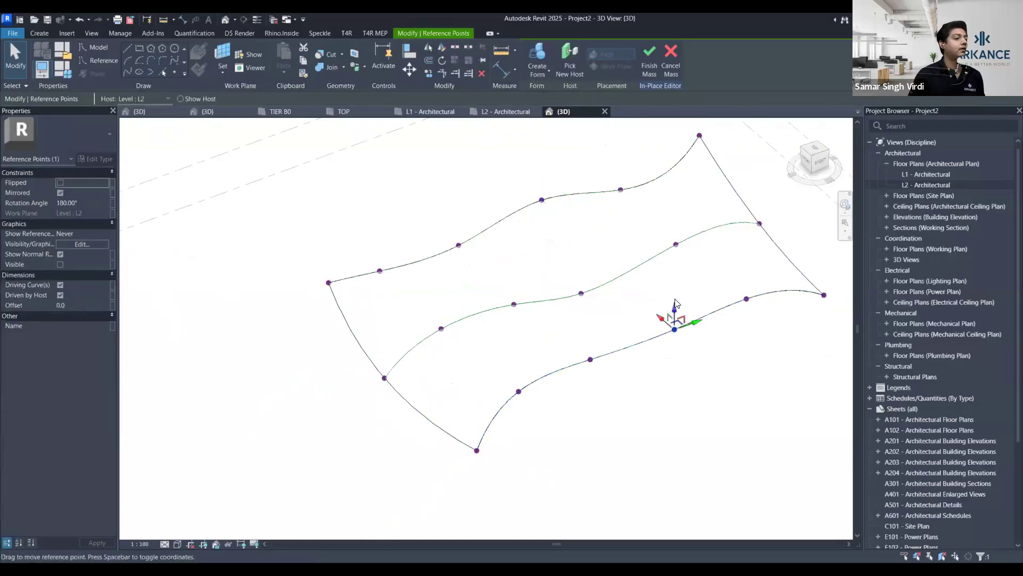
left_click_drag(675, 316, 685, 335)
left_click(562, 432)
Divide the surface of the wavy form into a UV grid
middle_click_drag(562, 432, 569, 247, "shift")
scroll(585, 278, "up", 3)
key("Tab")
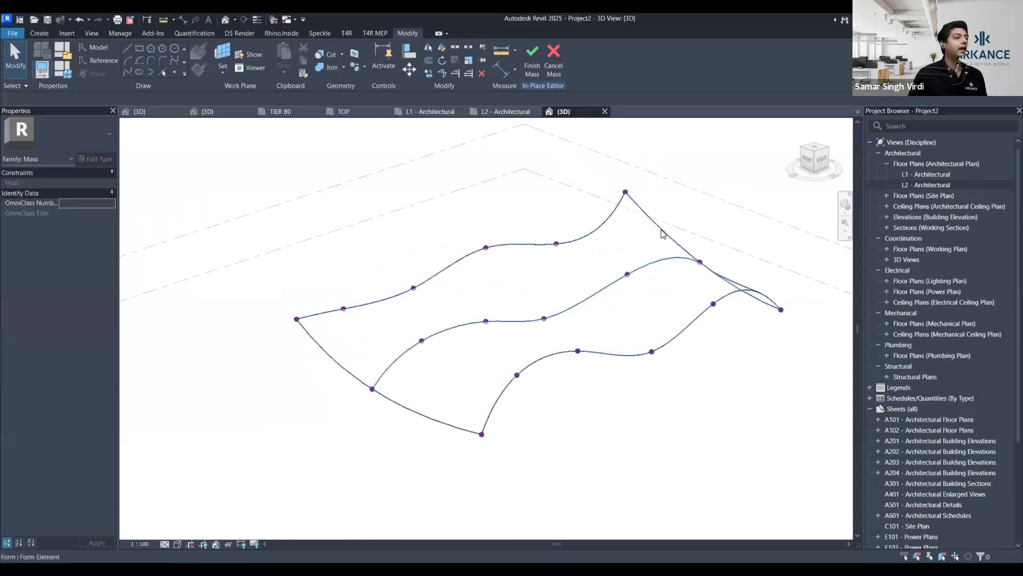
left_click(663, 234)
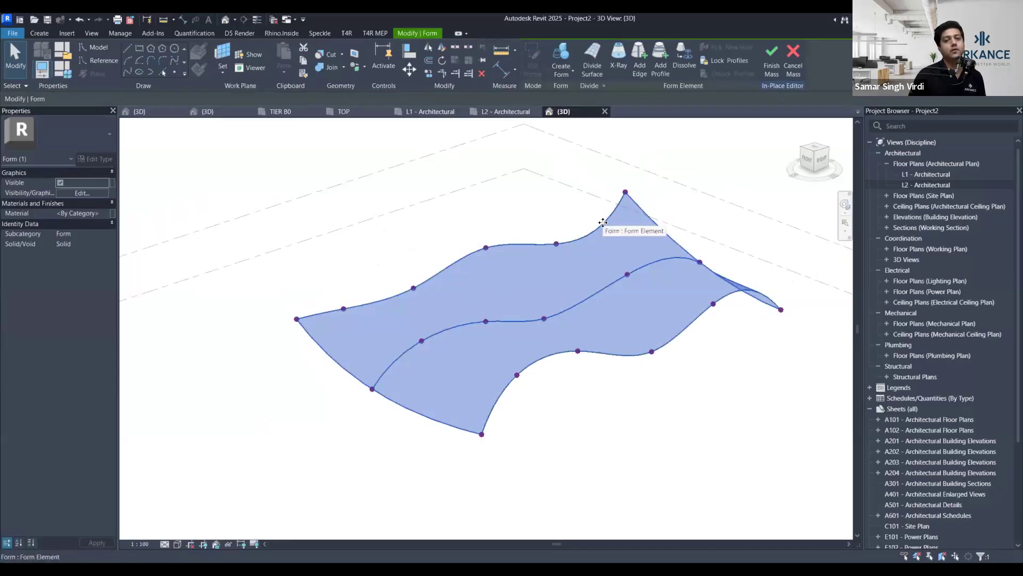
left_click(596, 68)
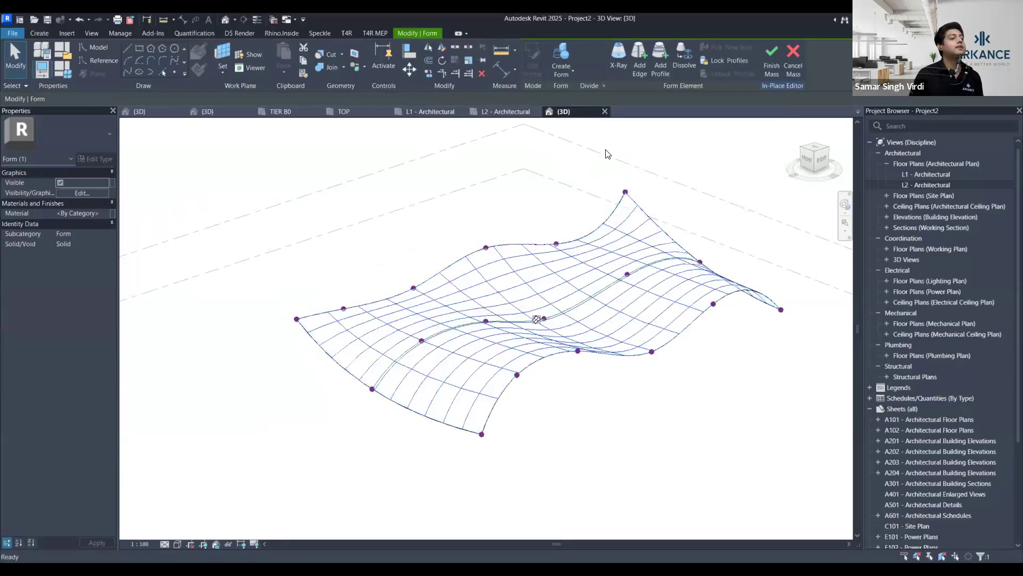
Apply the Triangle (flat) pattern to the divided surface
middle_click_drag(752, 385, 713, 403, "shift")
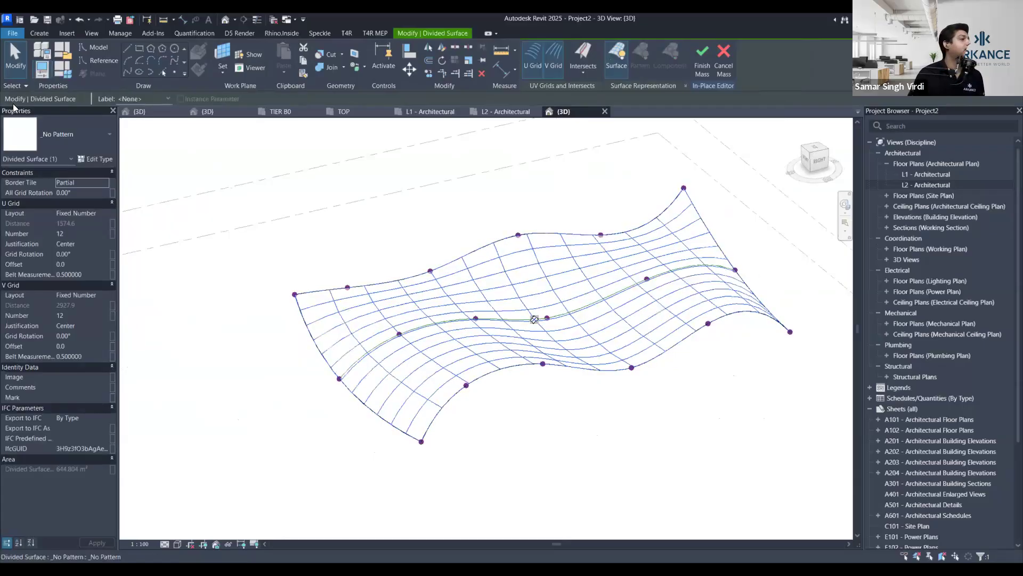
left_click(55, 140)
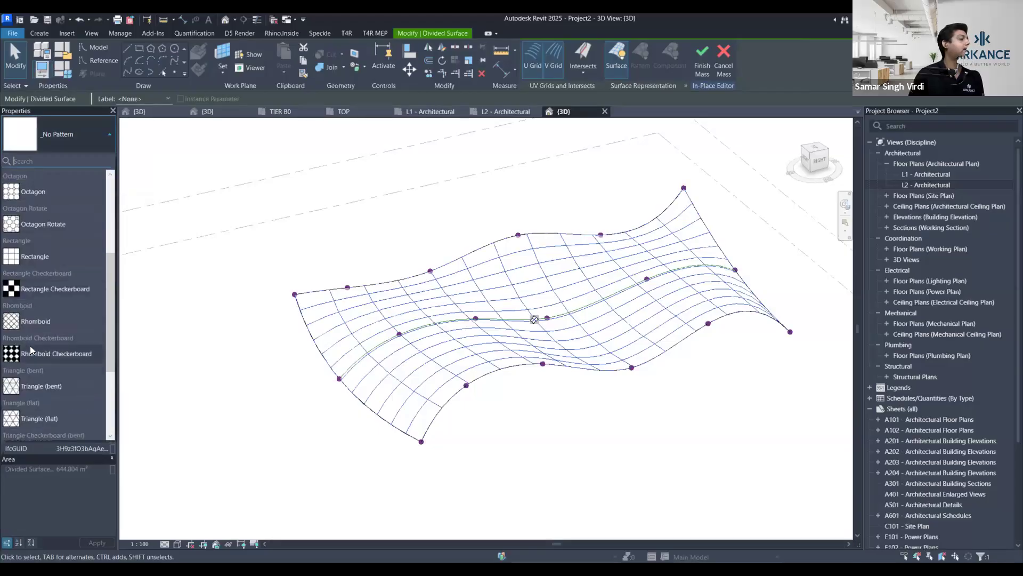
scroll(31, 344, "down", 3)
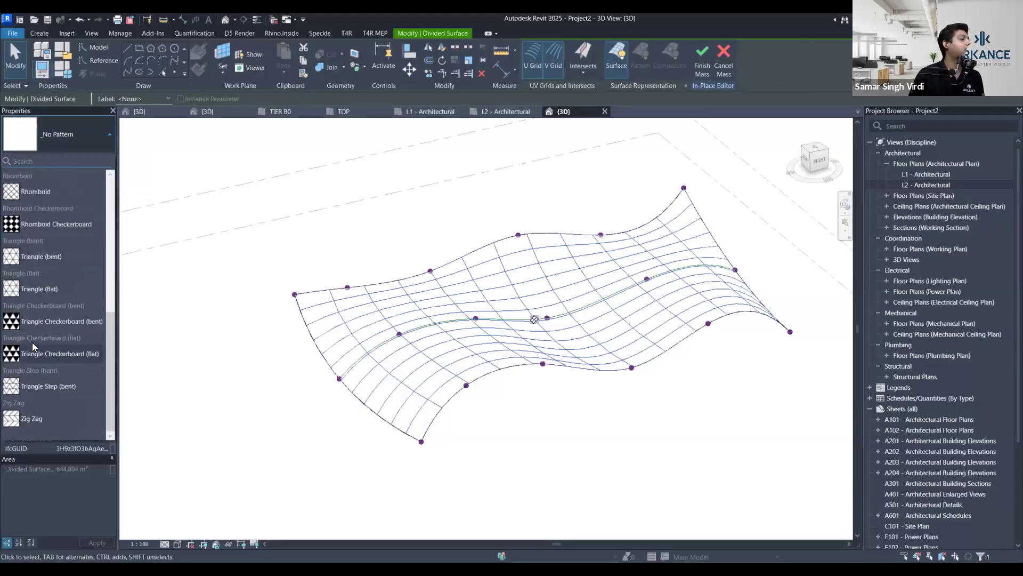
left_click(83, 283)
Set the layout of both the U grid and the V grid to Fixed Distance
middle_click_drag(449, 391, 277, 298, "shift")
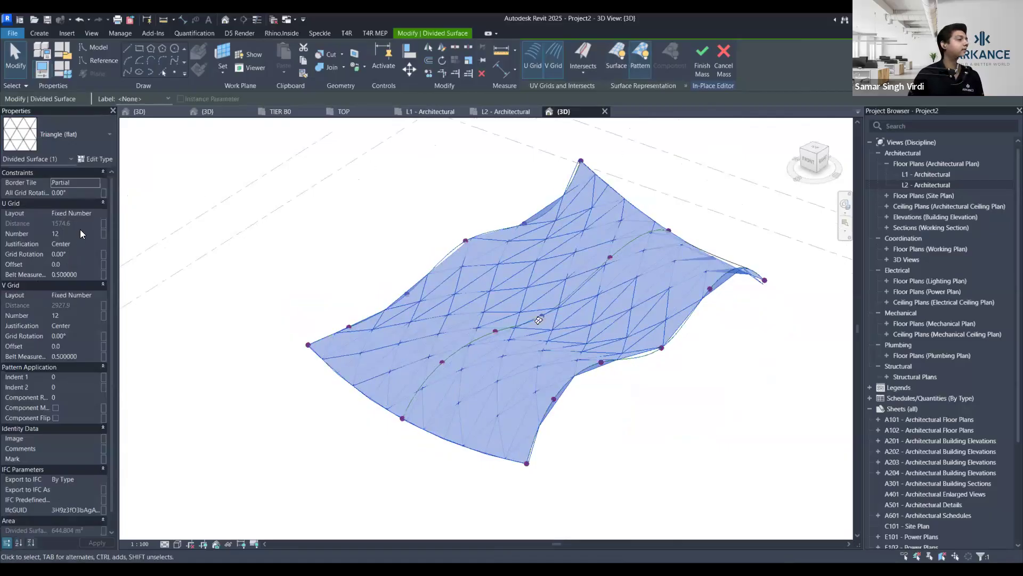
left_click(97, 214)
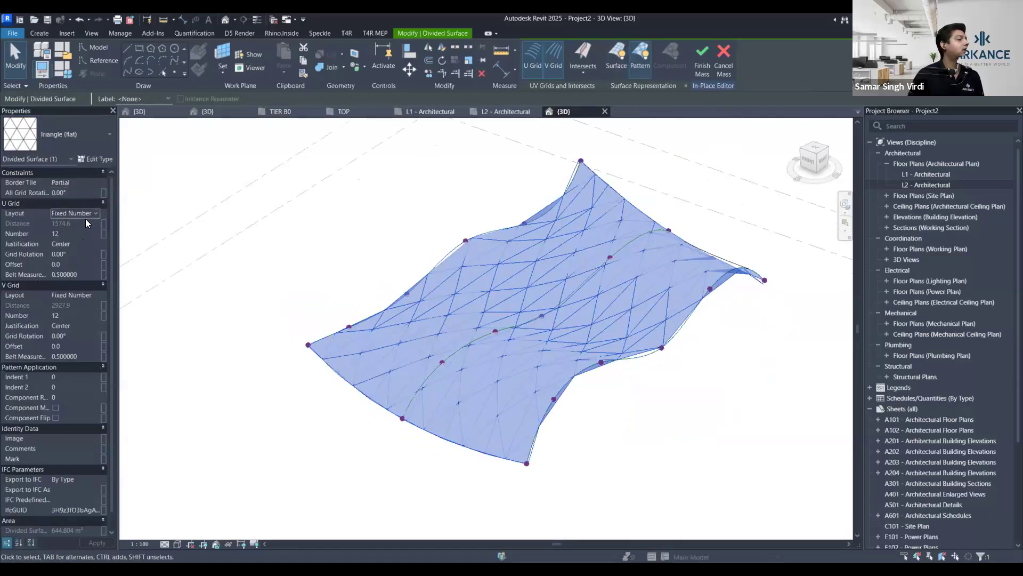
left_click(84, 215)
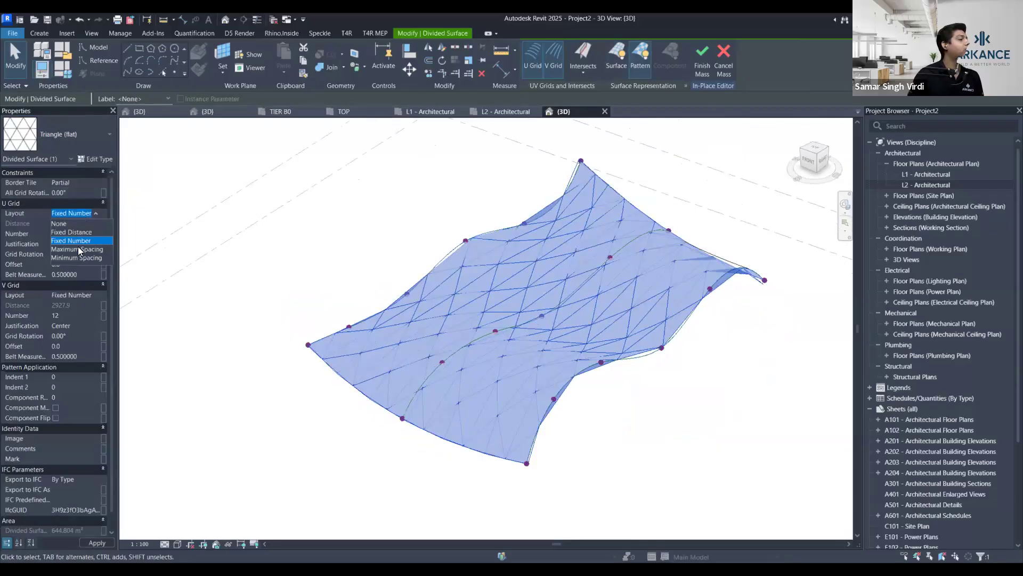
left_click(73, 233)
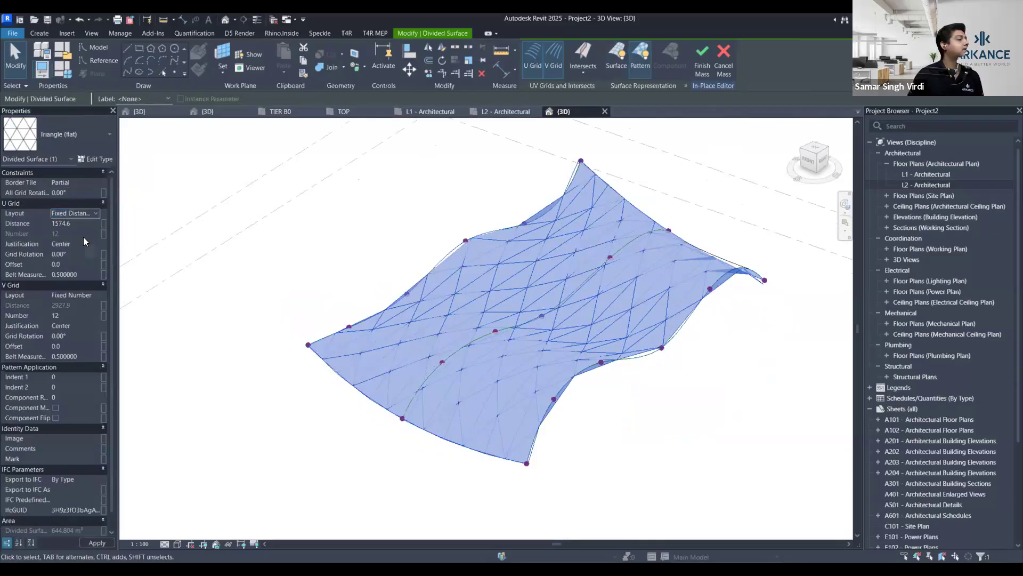
left_click(93, 294)
left_click(95, 294)
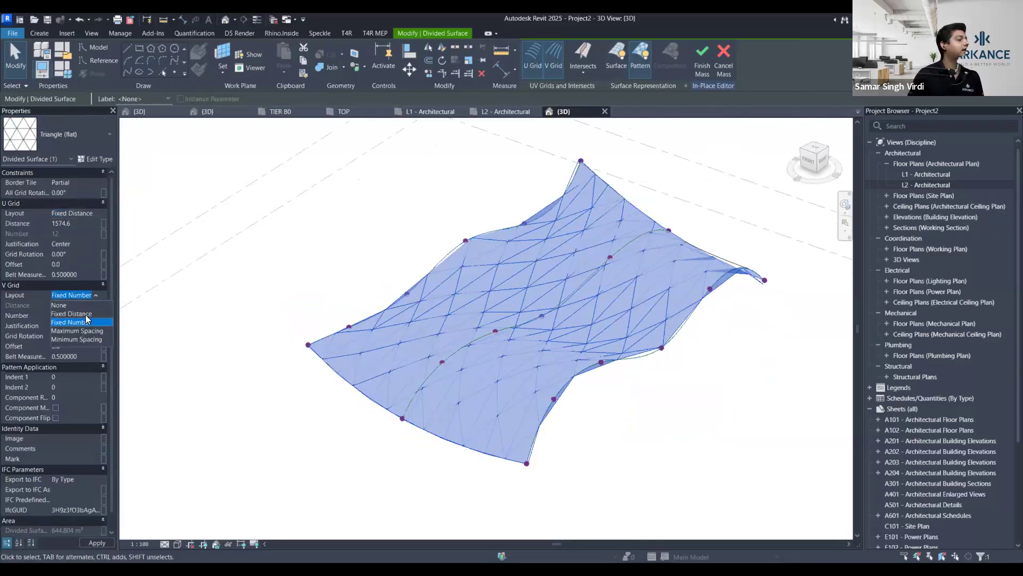
left_click(86, 315)
Set the U grid and V grid distances of the divided surface to 900 and apply the change
left_click(78, 223)
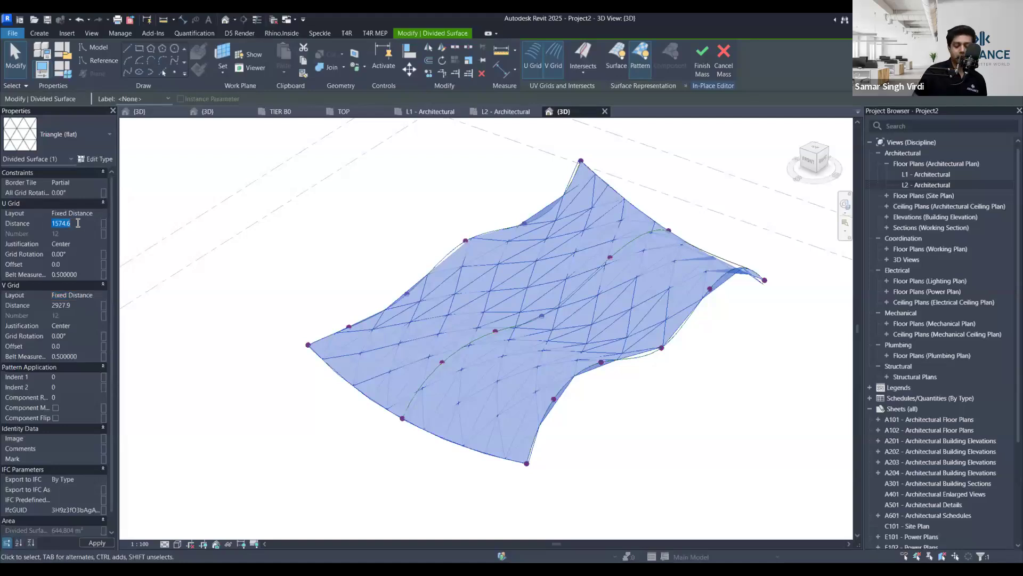
type("900")
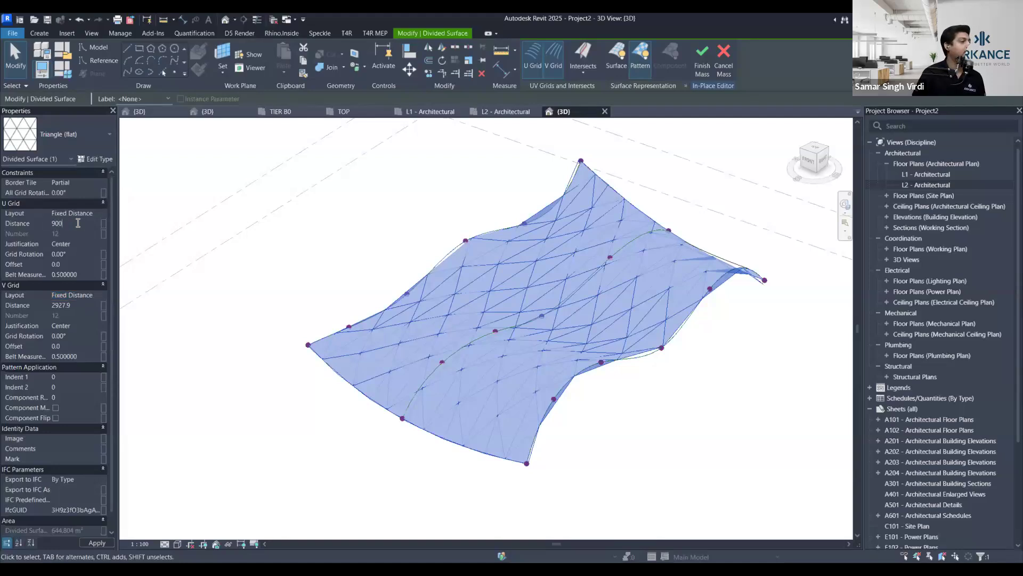
left_click(76, 305)
type("900")
left_click(92, 545)
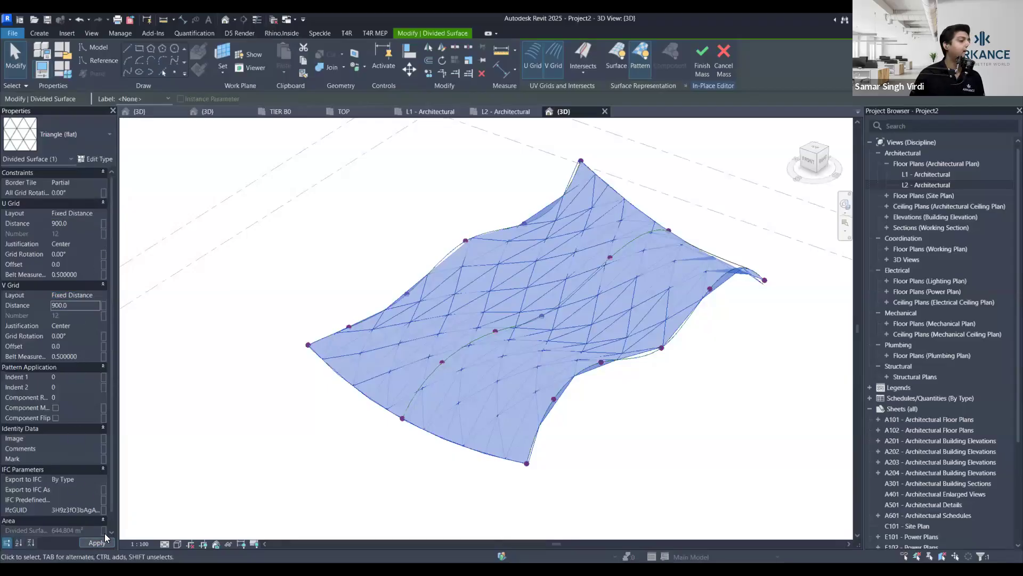
left_click(612, 420)
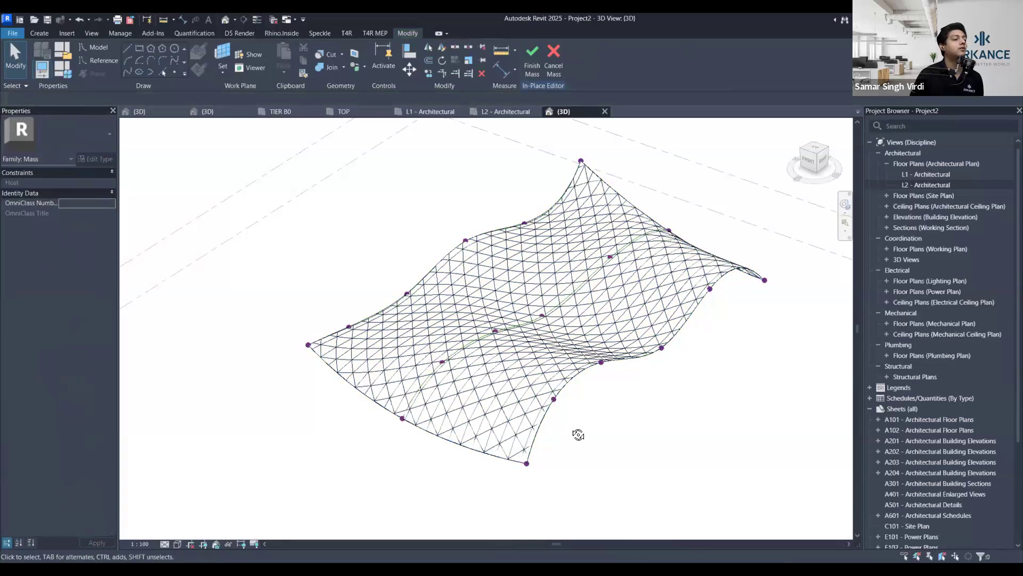
middle_click_drag(674, 354, 703, 399, "shift")
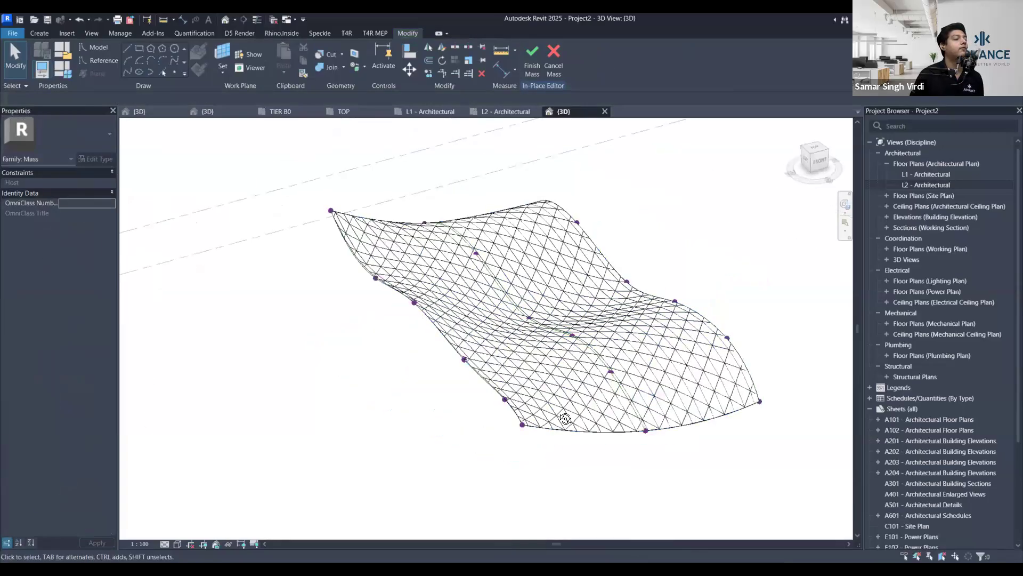
scroll(672, 349, "up", 2)
mouse_move(709, 261)
middle_mouse_down("shift")
mouse_move(587, 290)
mouse_move(576, 335)
mouse_move(675, 228)
middle_mouse_up("shift")
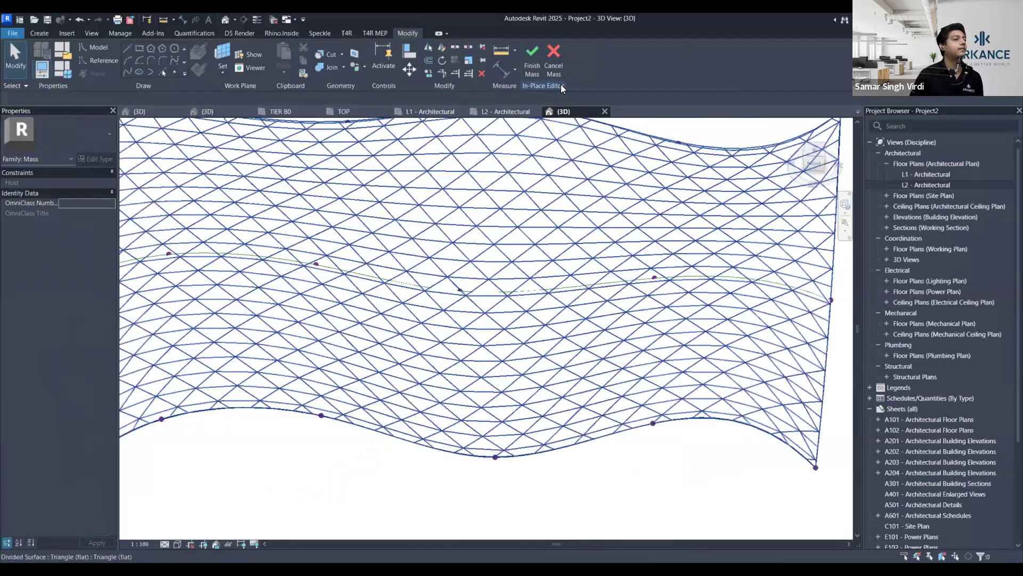
Finish the in-place mass and view the triangular-panelled wavy surface from the side and in overview
left_click(529, 59)
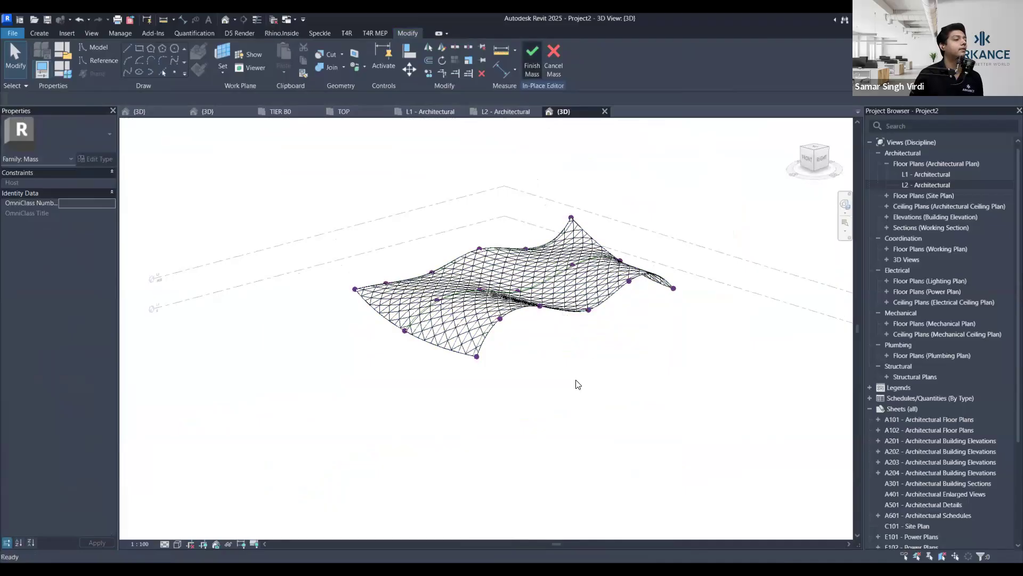
left_click(538, 273)
left_click(530, 61)
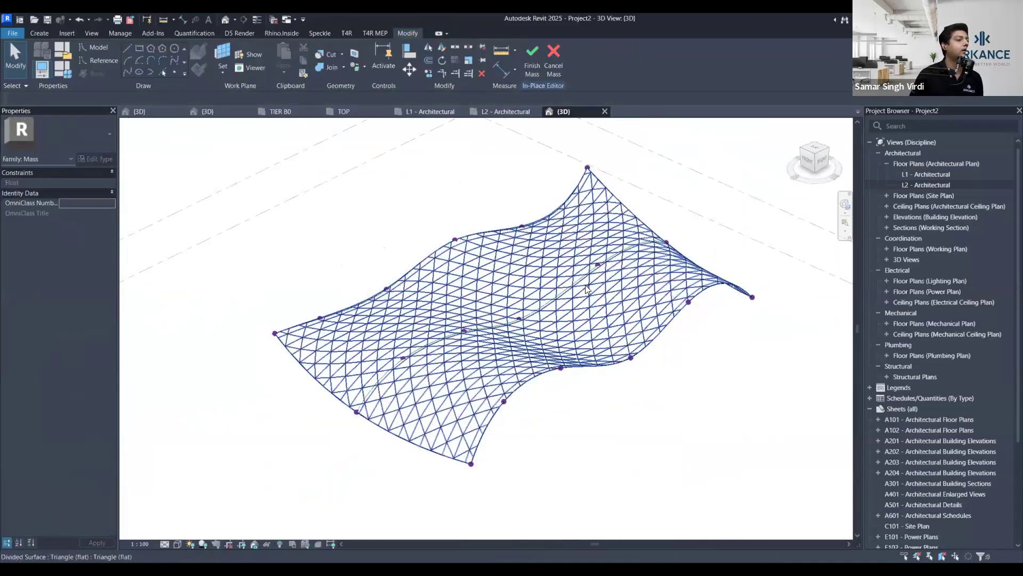
middle_click_drag(449, 320, 497, 344, "shift")
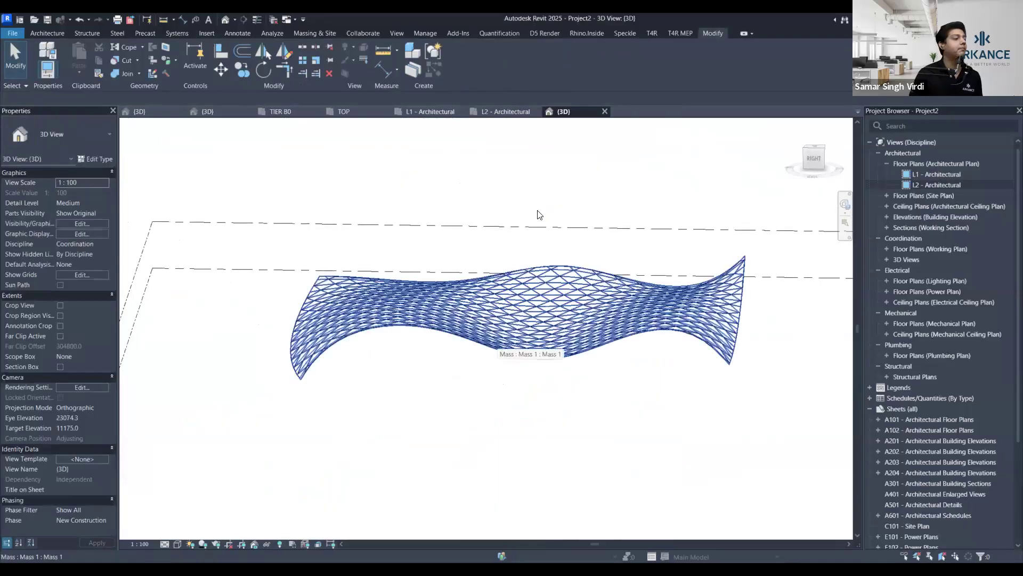
scroll(318, 304, "up", 6)
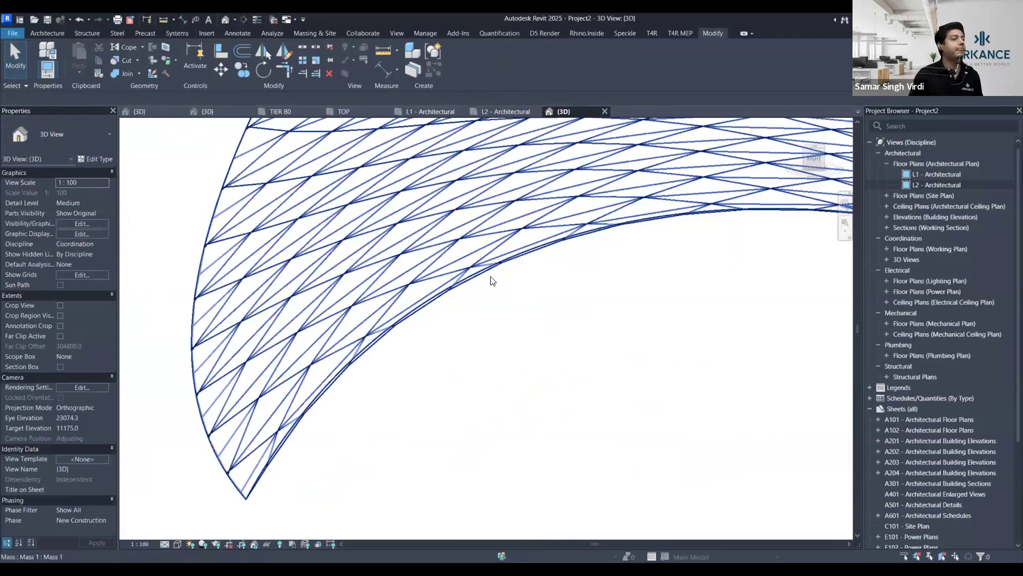
scroll(516, 282, "down", 5)
middle_click_drag(610, 366, 533, 282, "shift")
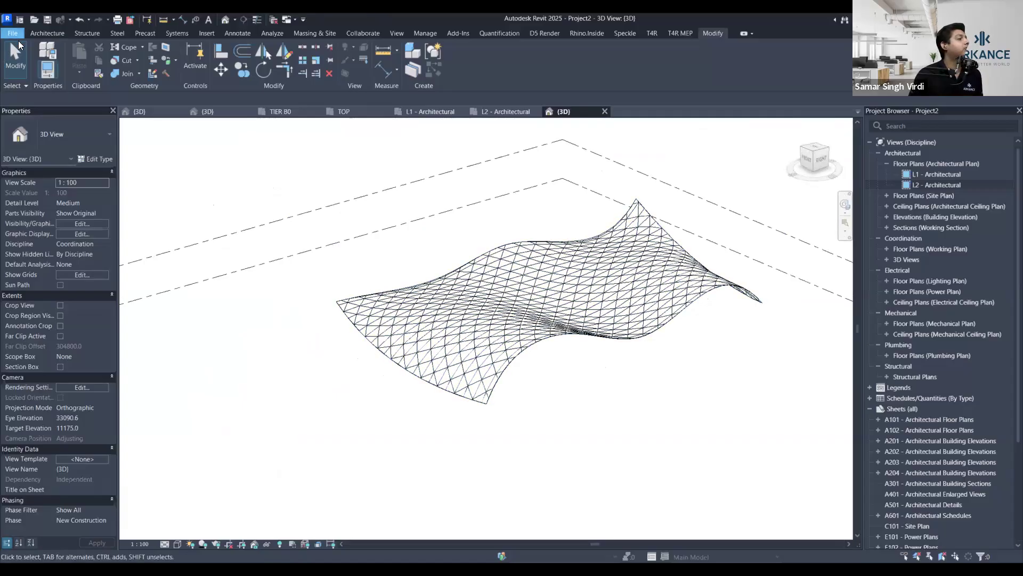
Create a new family from the Metric Generic Model Pattern Based.rft template in the English template folder
left_click(18, 40)
mouse_move(66, 77)
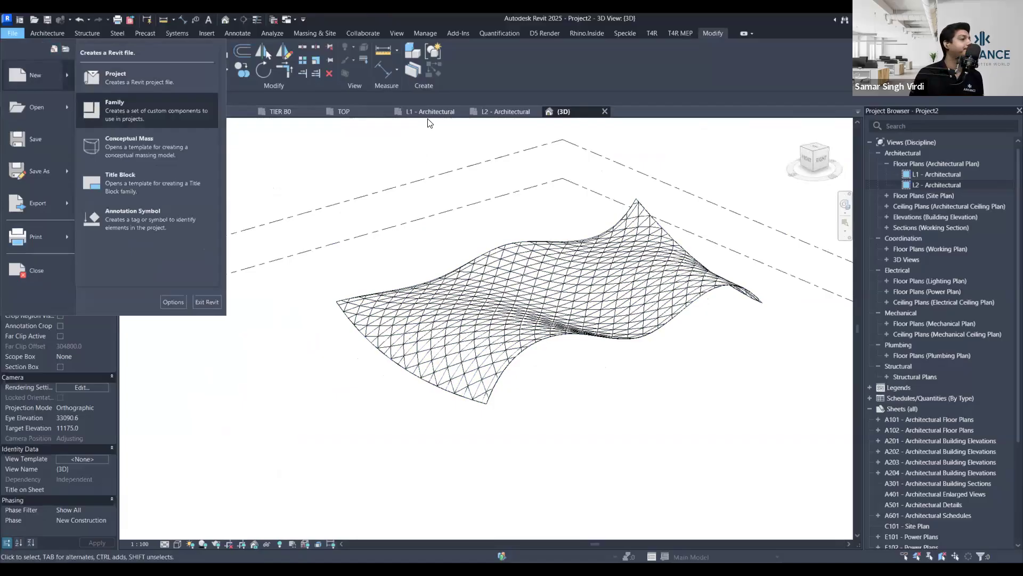
left_click(107, 110)
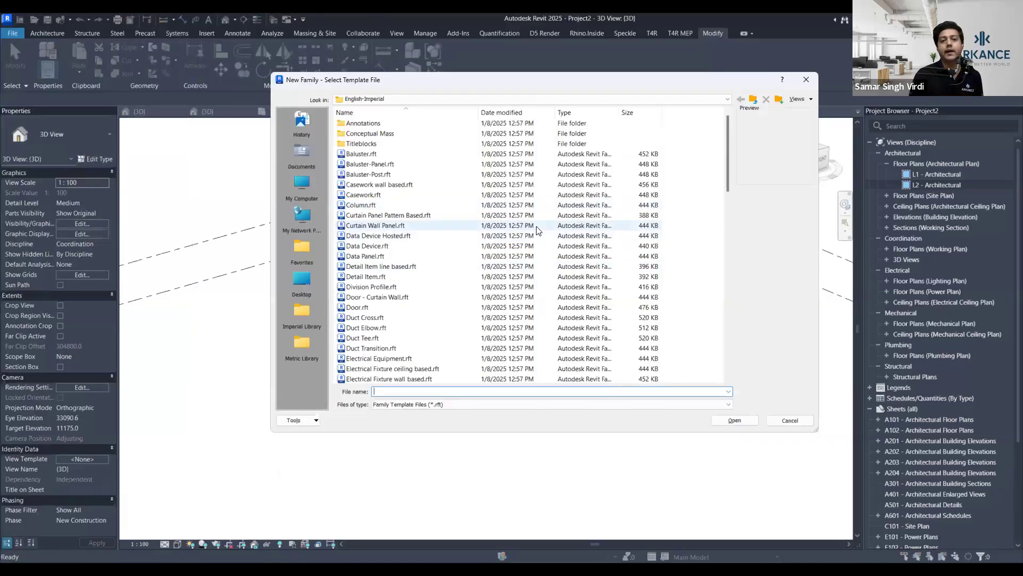
scroll(546, 225, "down", 6)
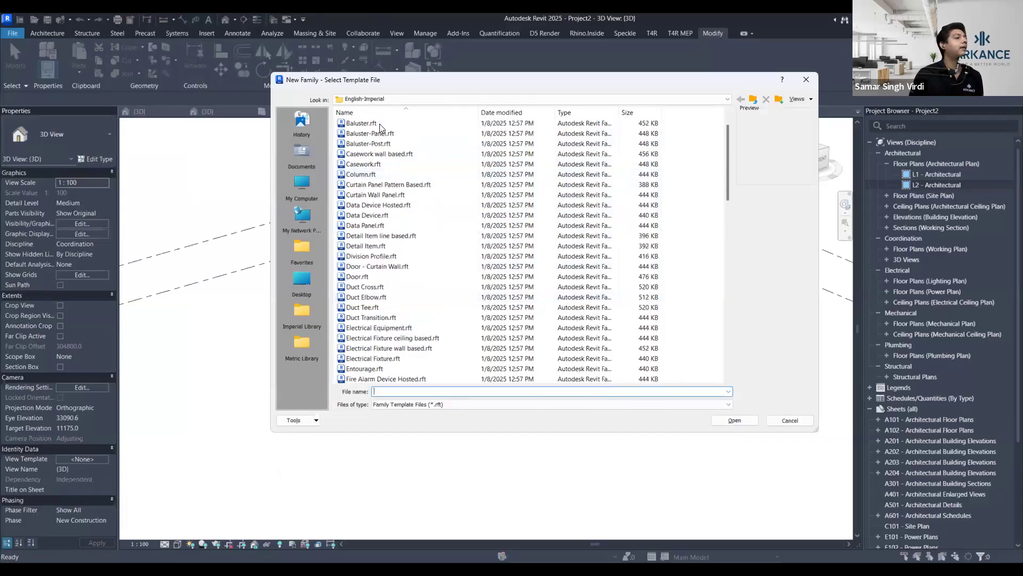
key("BackSpace")
double_click(356, 143)
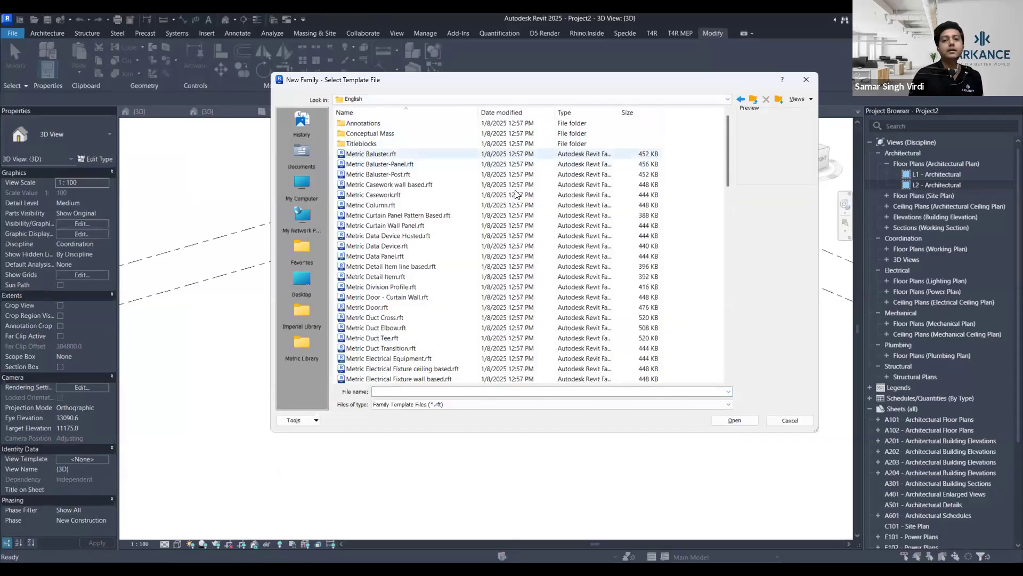
scroll(411, 240, "down", 2)
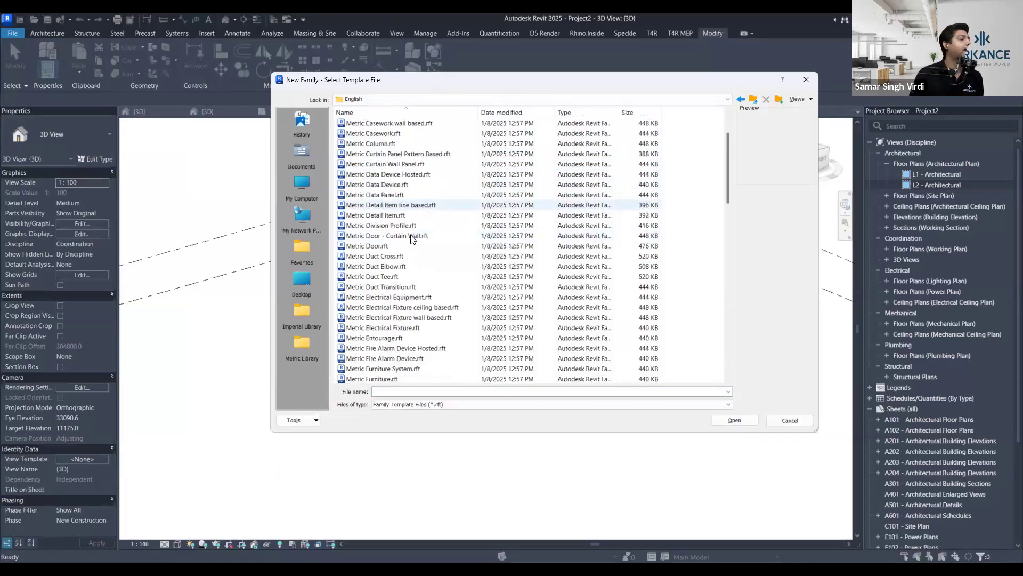
scroll(401, 269, "down", 7)
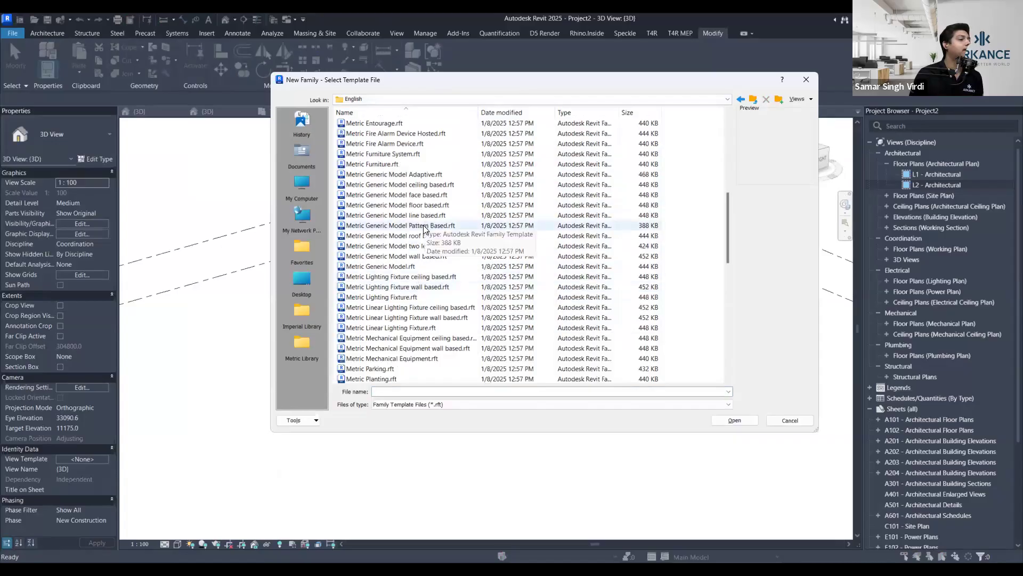
left_click(423, 225)
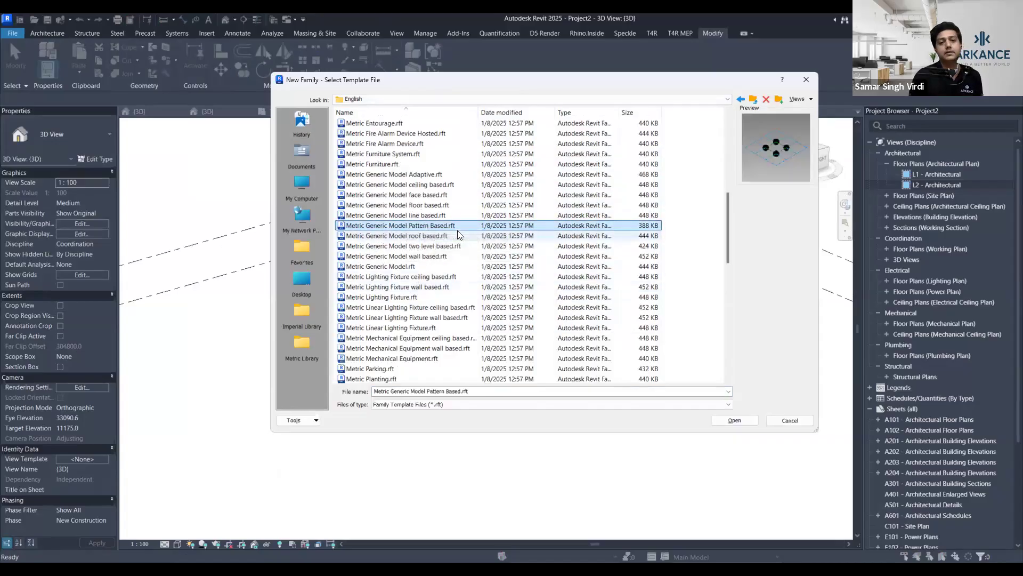
left_click(735, 420)
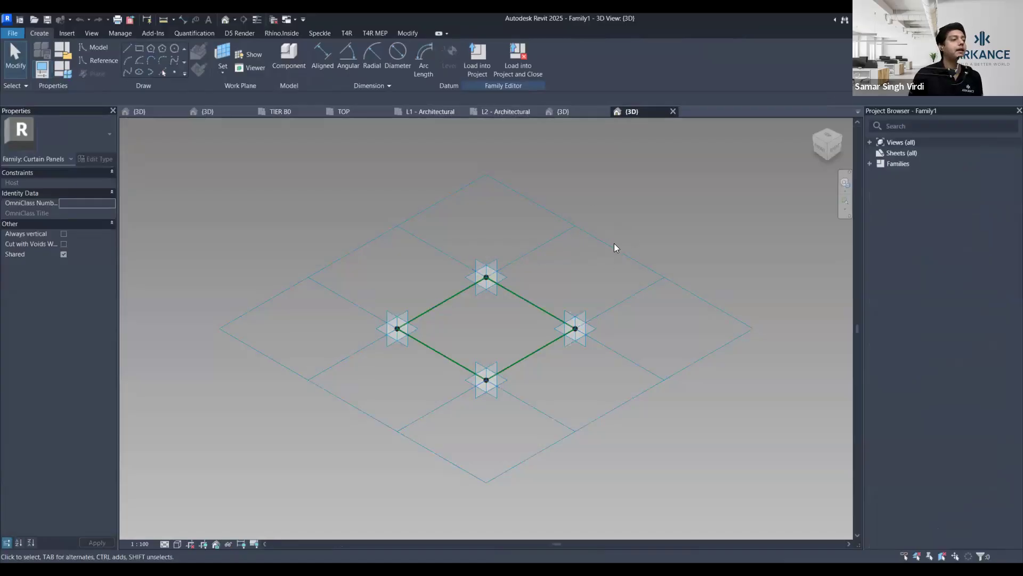
Change the tile pattern grid to Triangle (flat) and check its chain of three reference lines by selecting it
left_click(400, 226)
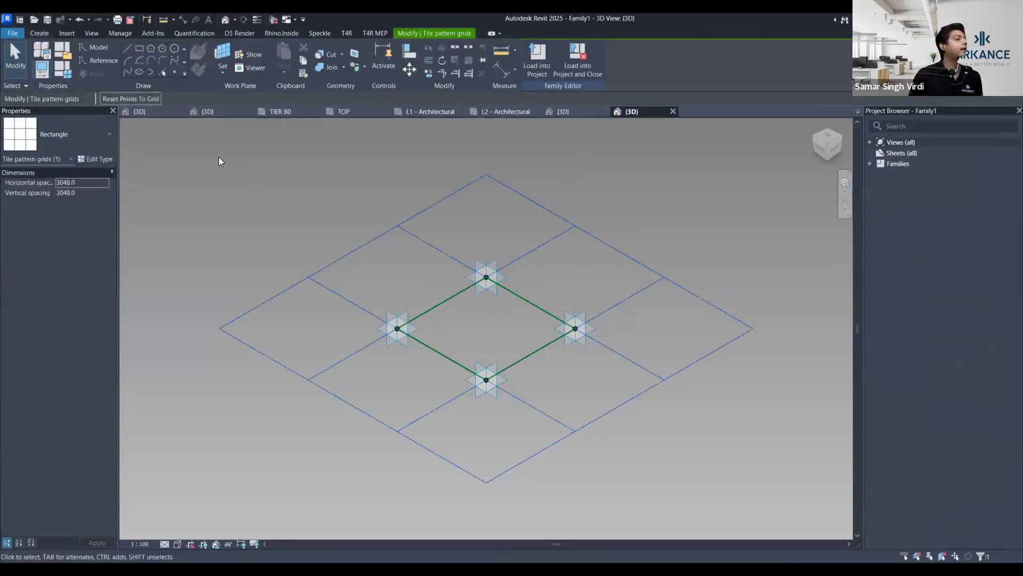
left_click(86, 142)
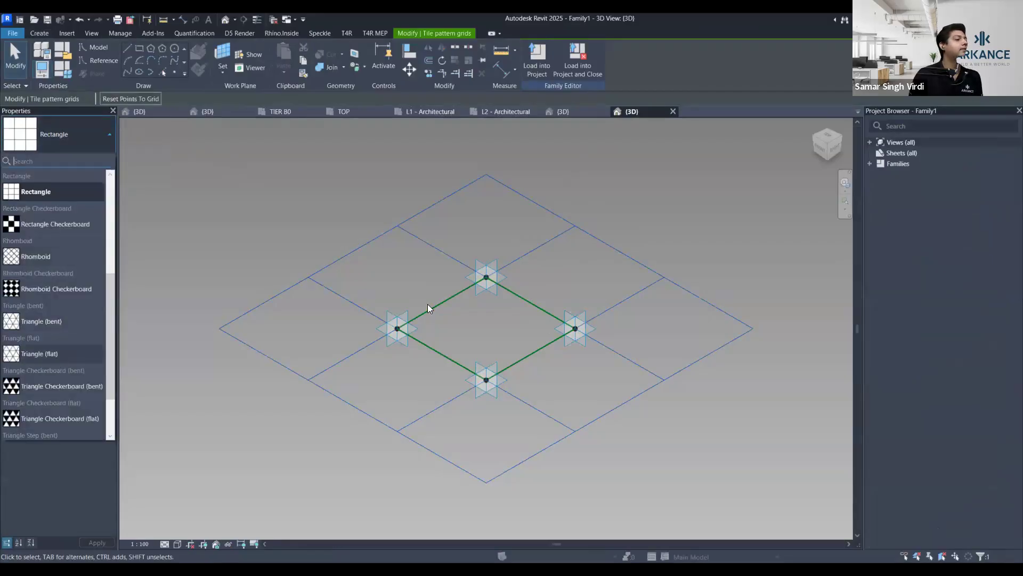
scroll(301, 186, "down", 3)
scroll(351, 244, "up", 3)
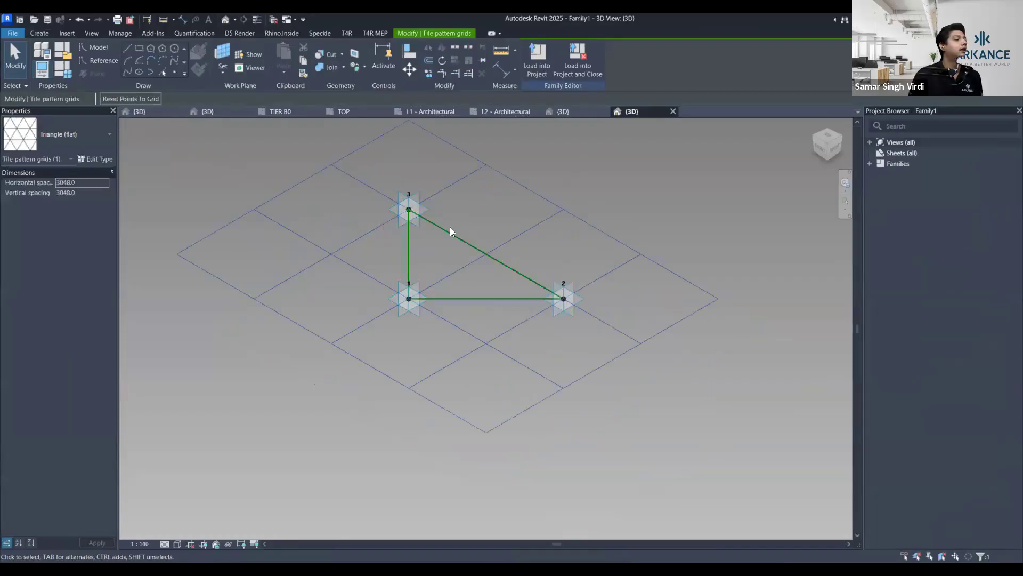
scroll(415, 228, "up", 2)
key("Tab")
left_click(417, 320)
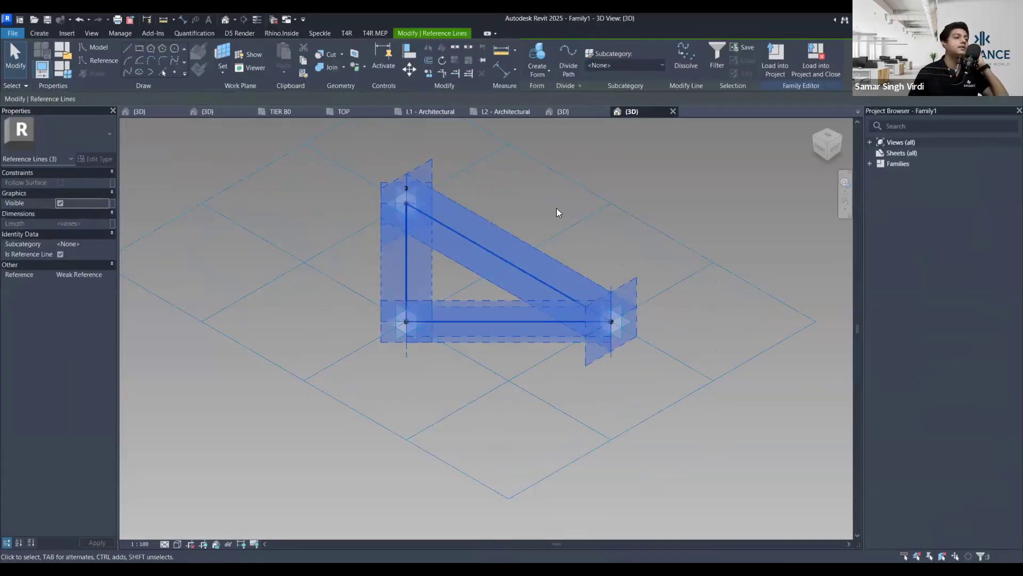
left_click(491, 185)
Place a reference point near the middle of the reference line between points 1 and 3 of the triangle
scroll(409, 239, "up", 3)
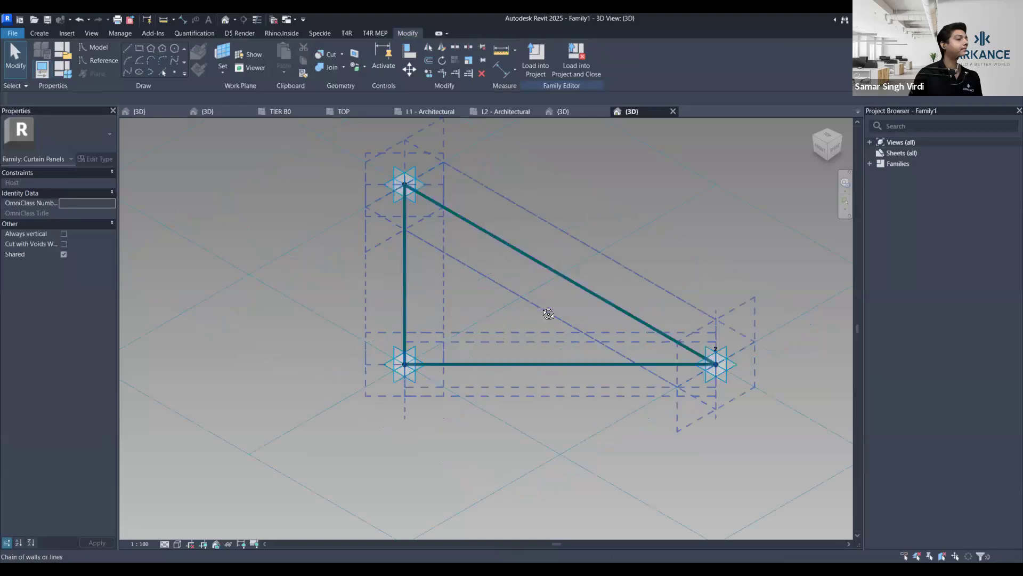
middle_click_drag(566, 297, 347, 215, "shift")
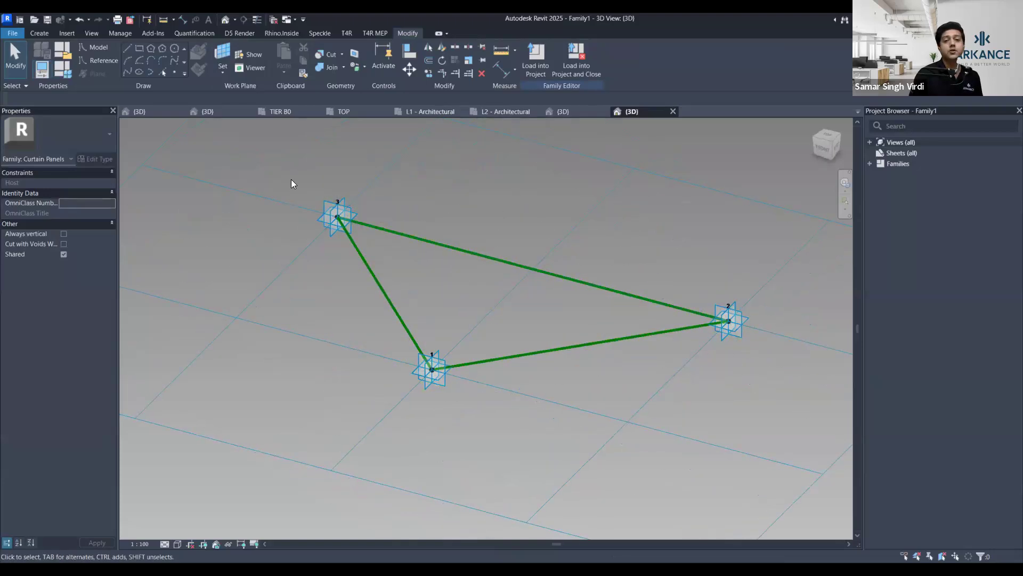
scroll(387, 281, "up", 3)
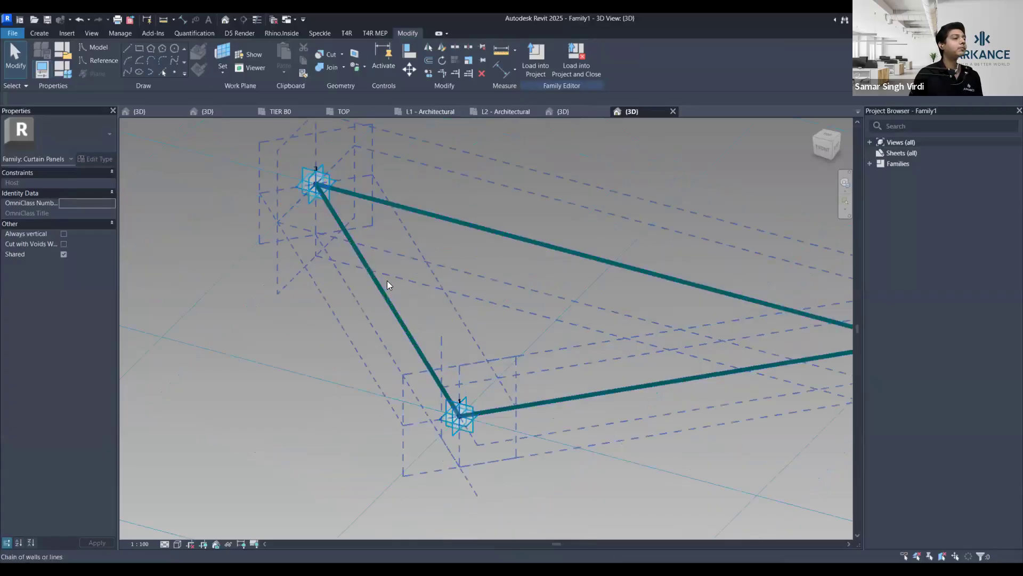
left_click(171, 75)
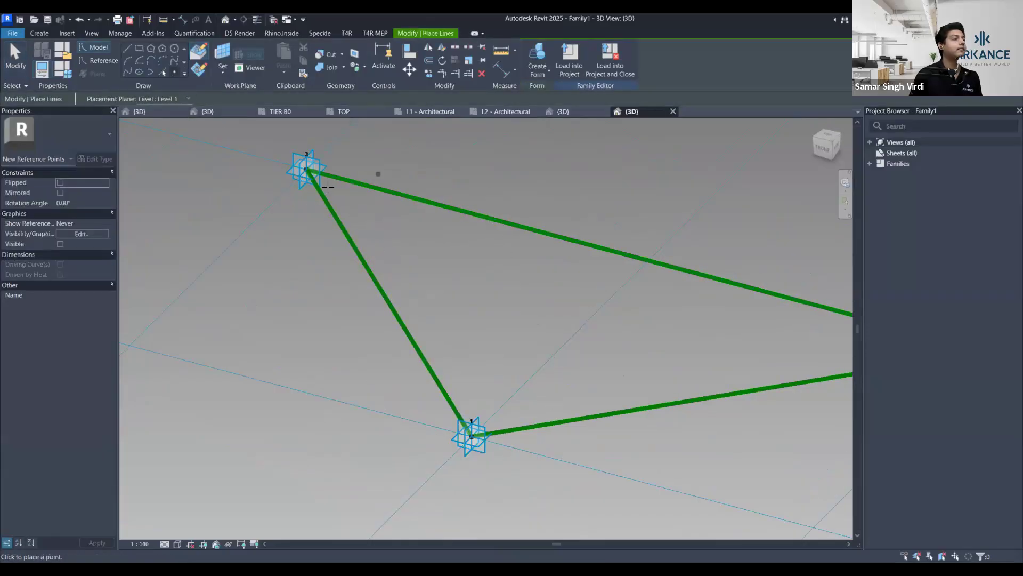
scroll(327, 187, "down", 3)
scroll(360, 230, "up", 2)
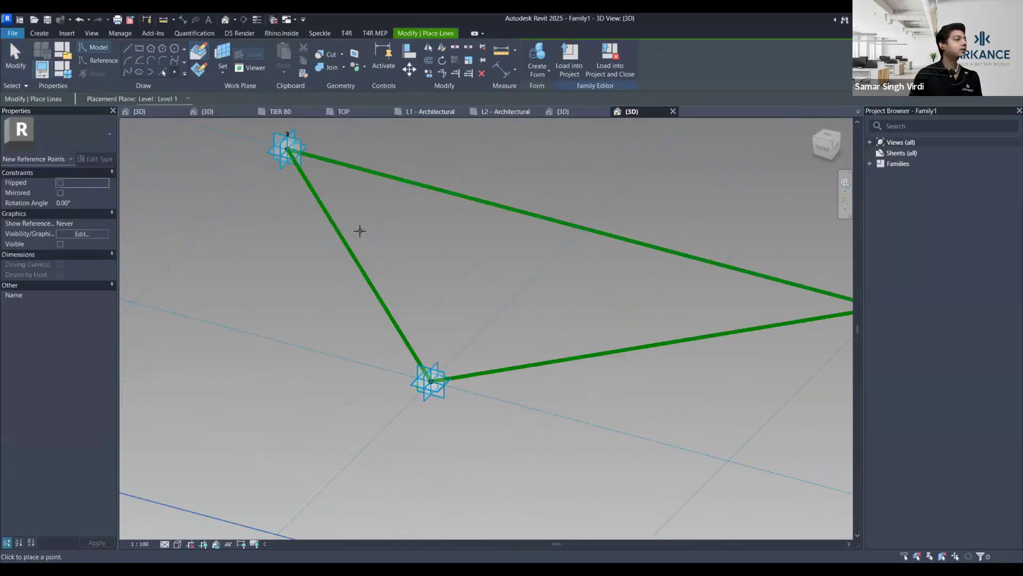
scroll(360, 230, "up", 1)
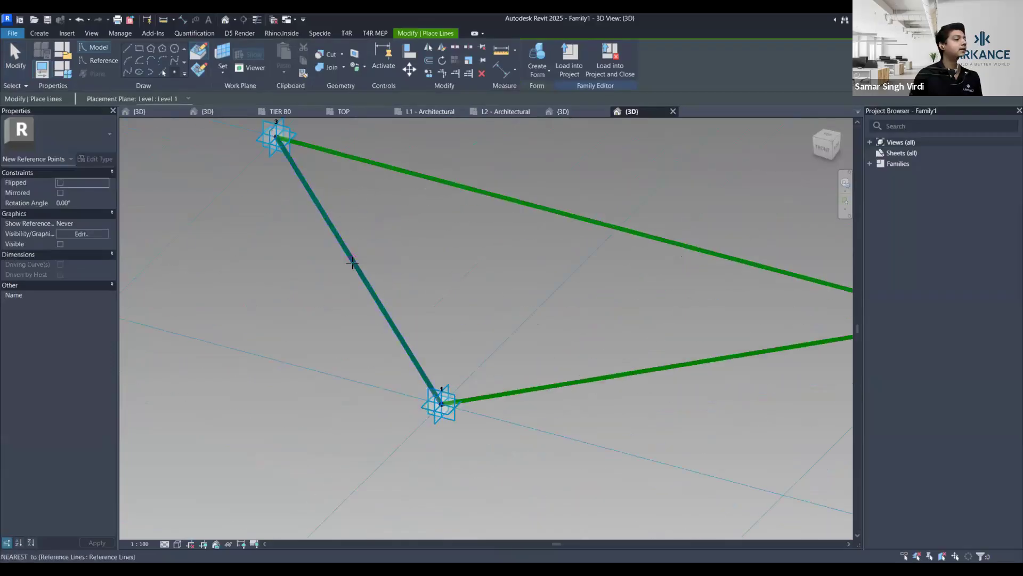
key("Escape")
key("Escape")
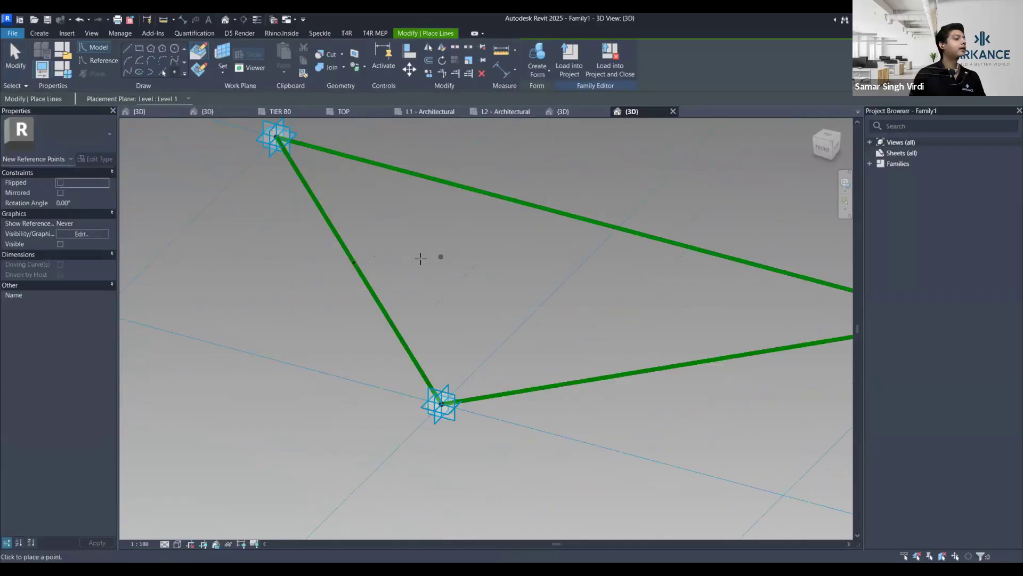
Draw a small rectangle about 120 mm high around the reference point, on that point's own work plane
left_click(354, 262)
middle_click_drag(436, 273, 448, 315, "shift")
middle_click_drag(388, 299, 345, 366, "shift")
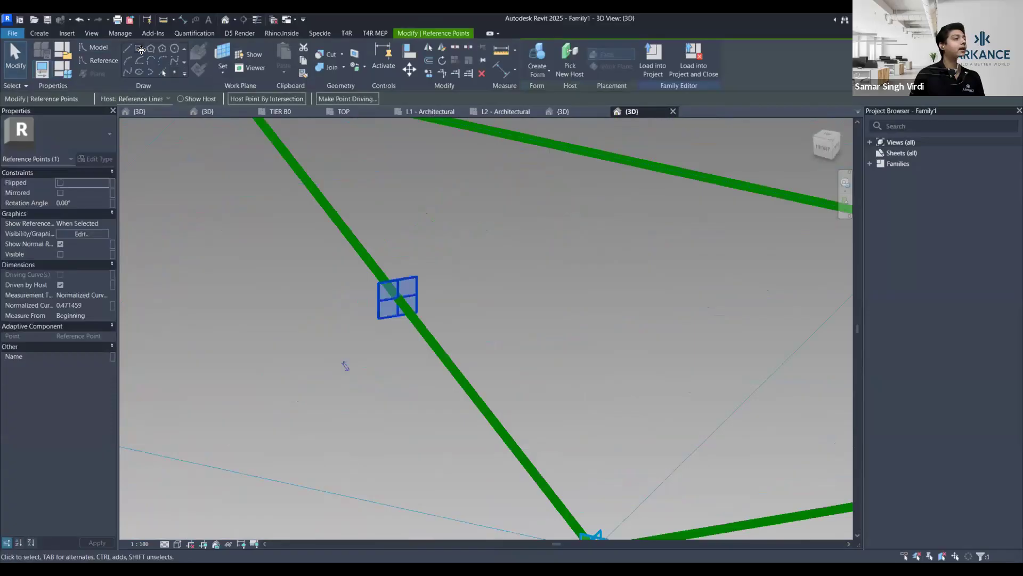
left_click(140, 49)
scroll(383, 297, "up", 3)
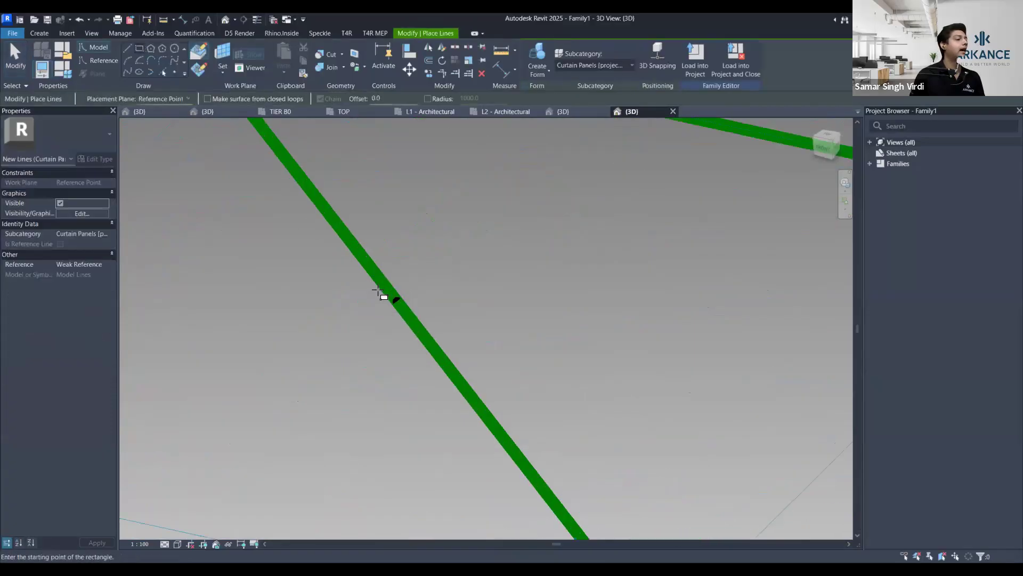
left_click(406, 326)
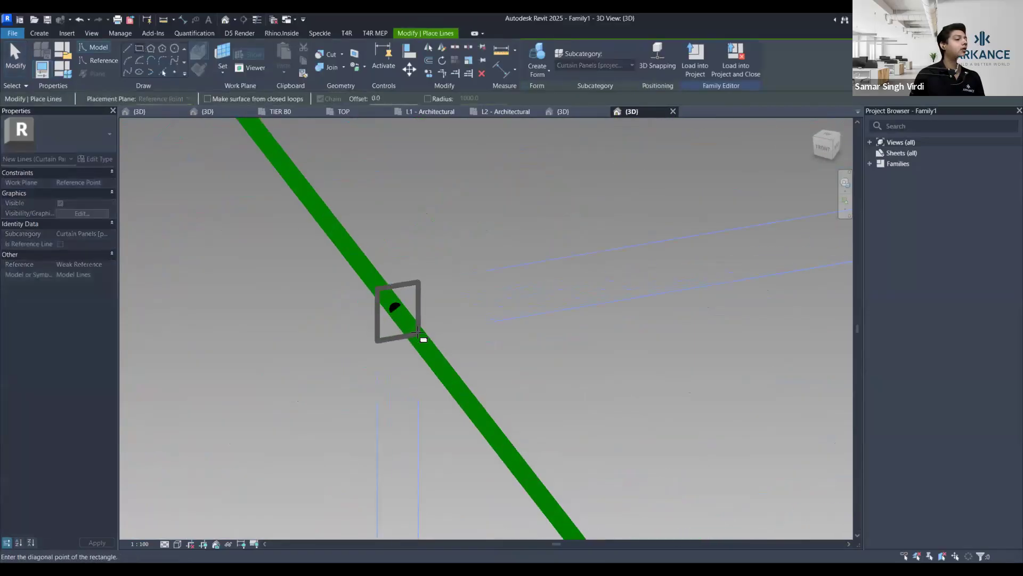
scroll(416, 331, "down", 2)
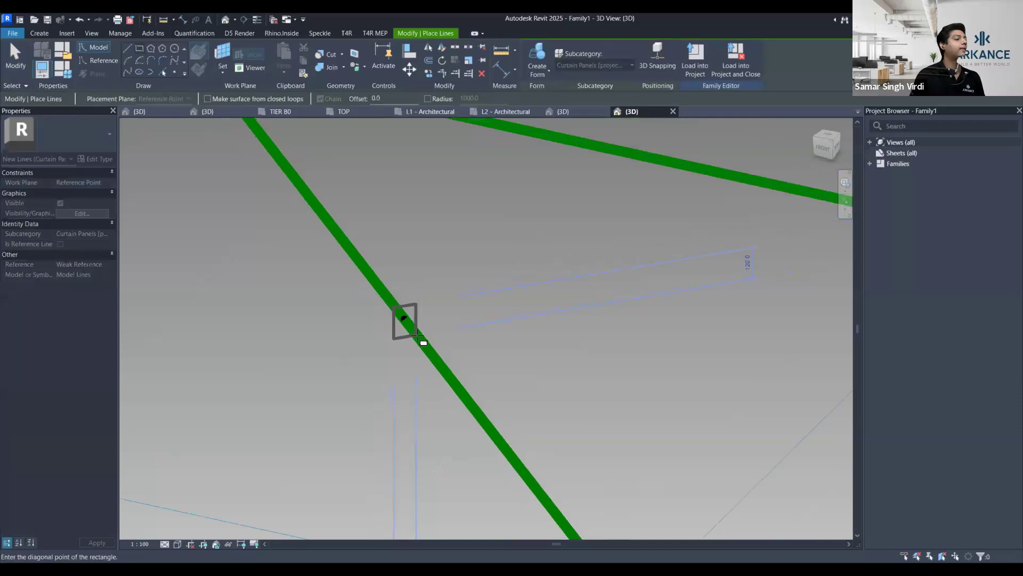
scroll(413, 325, "down", 3)
middle_click_drag(425, 317, 480, 298, "shift")
middle_click_drag(134, 115, 86, 125, "shift")
left_click(16, 57)
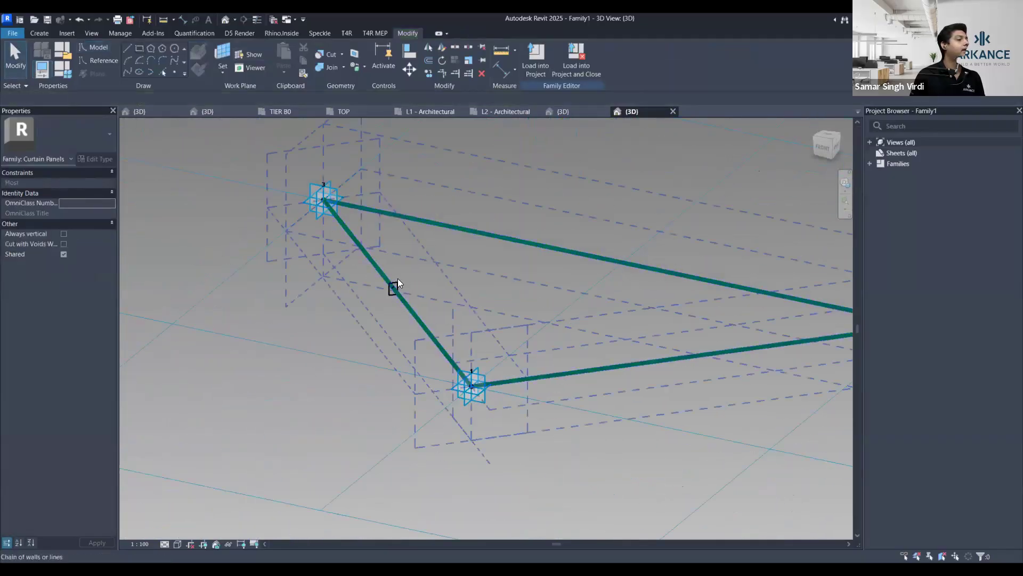
Select the rectangular profile together with the triangle's three reference lines
left_click(411, 271)
middle_click_drag(487, 255, 428, 271, "shift")
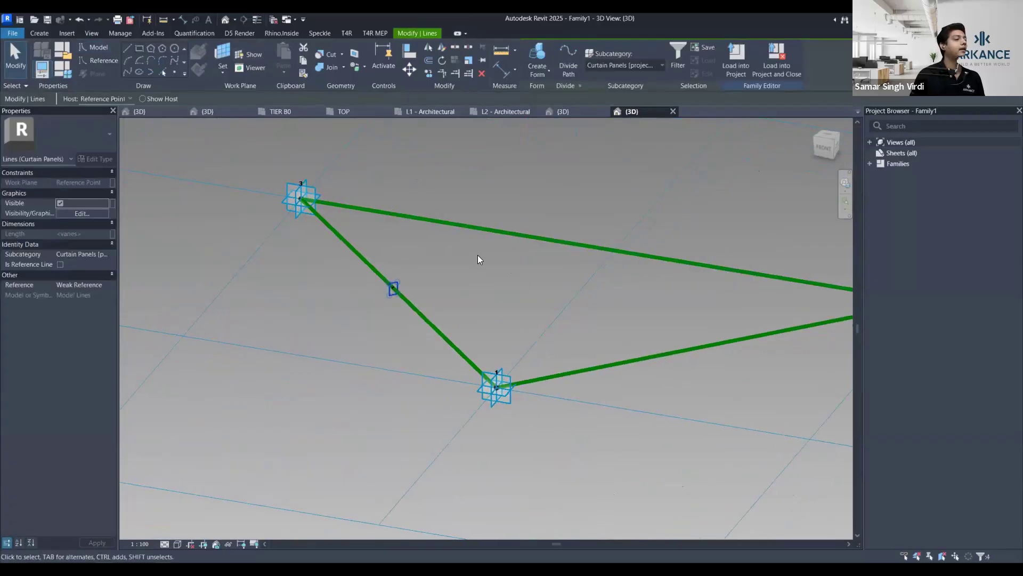
left_click(506, 229)
middle_click_drag(401, 253, 543, 314, "shift")
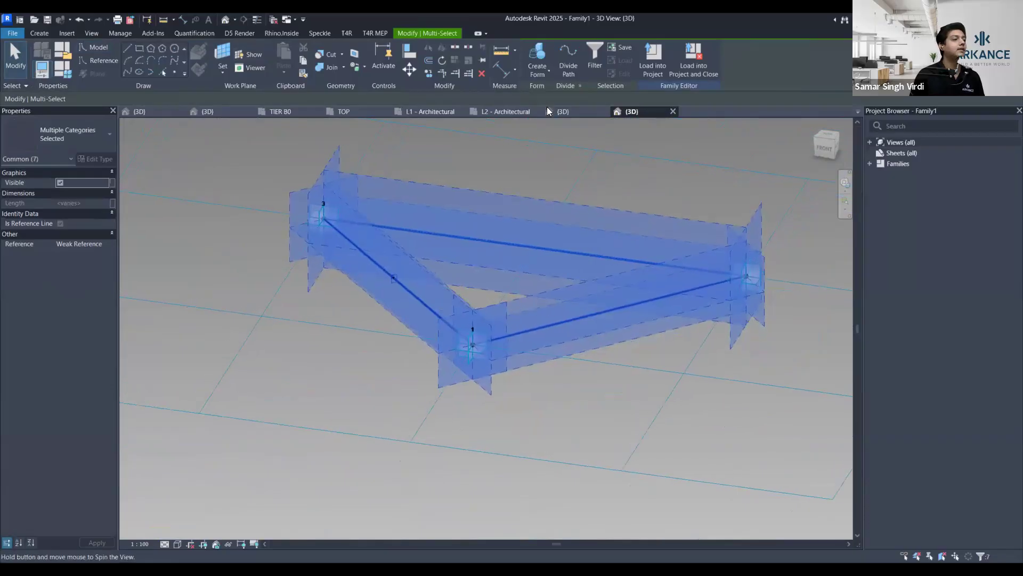
Create a solid form from the selected profile and triangle of reference lines to make the panel frame
left_click(547, 75)
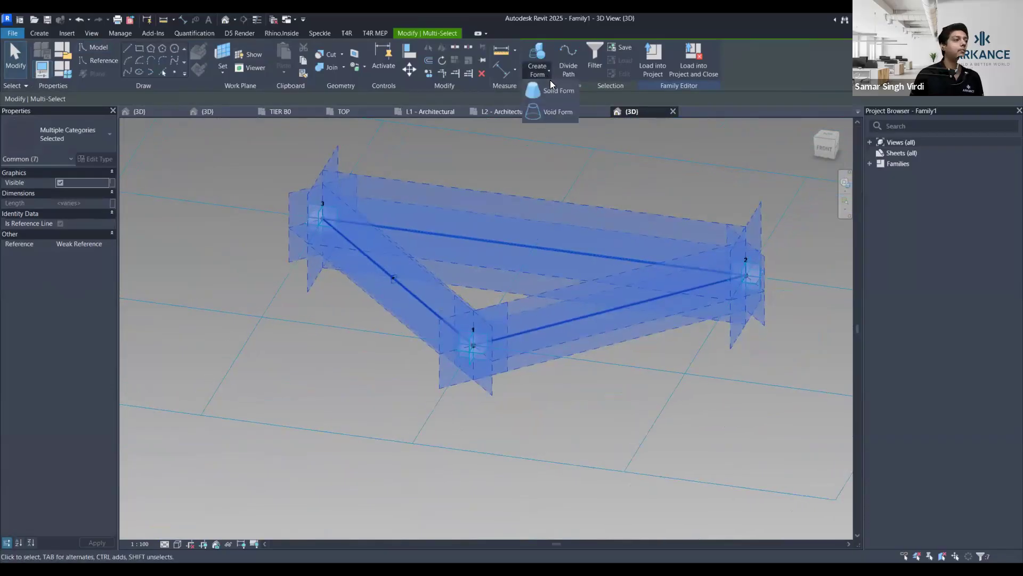
left_click(553, 89)
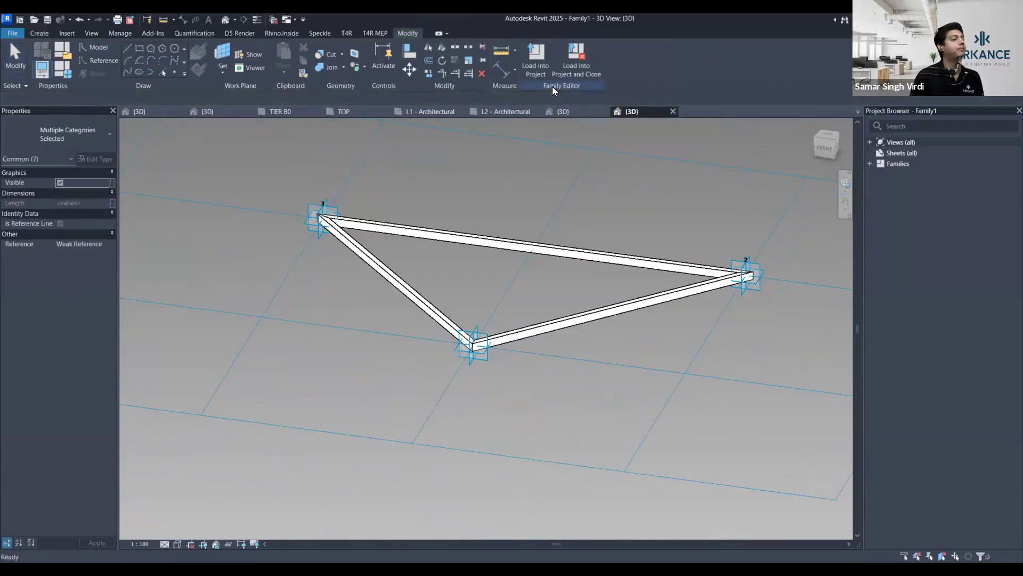
Create a solid form from the closed triangle of reference lines, choosing the flat surface option, to fill the frame
middle_click_drag(592, 404, 360, 296, "shift")
key("Tab")
left_click(560, 281)
middle_click_drag(557, 75, 551, 96, "shift")
left_click(548, 69)
left_click(549, 109)
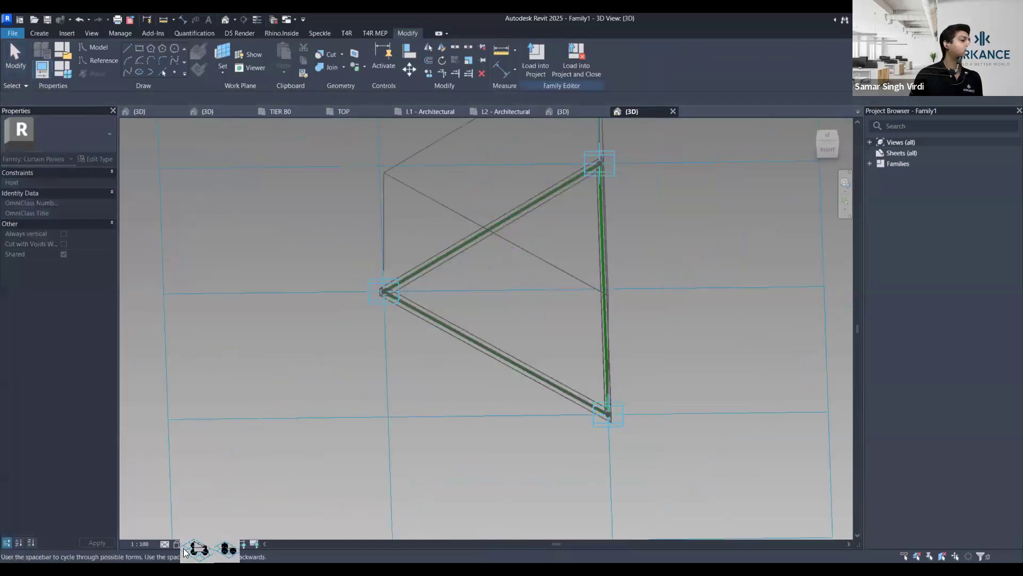
left_click(228, 554)
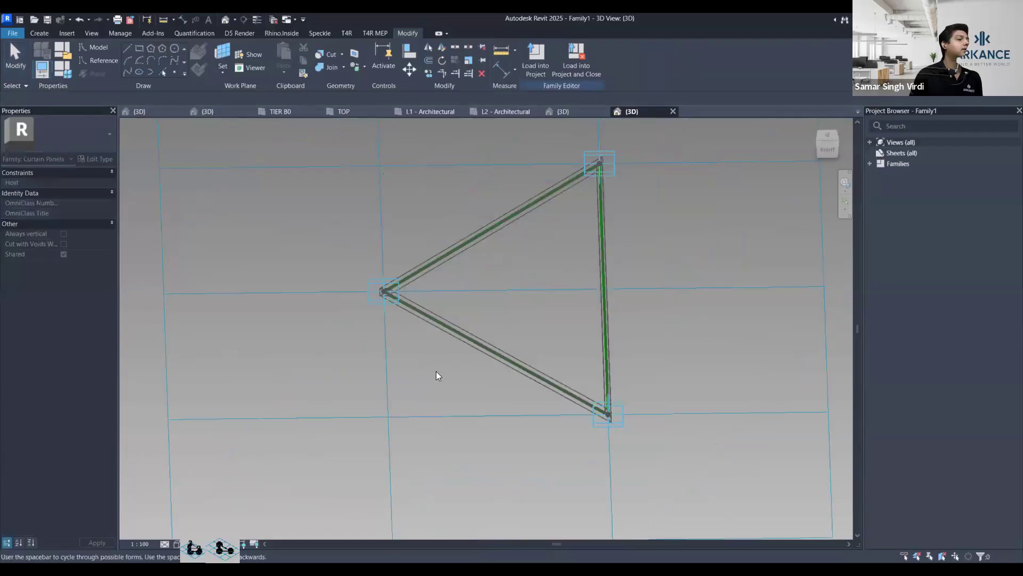
middle_click_drag(578, 317, 521, 148, "shift")
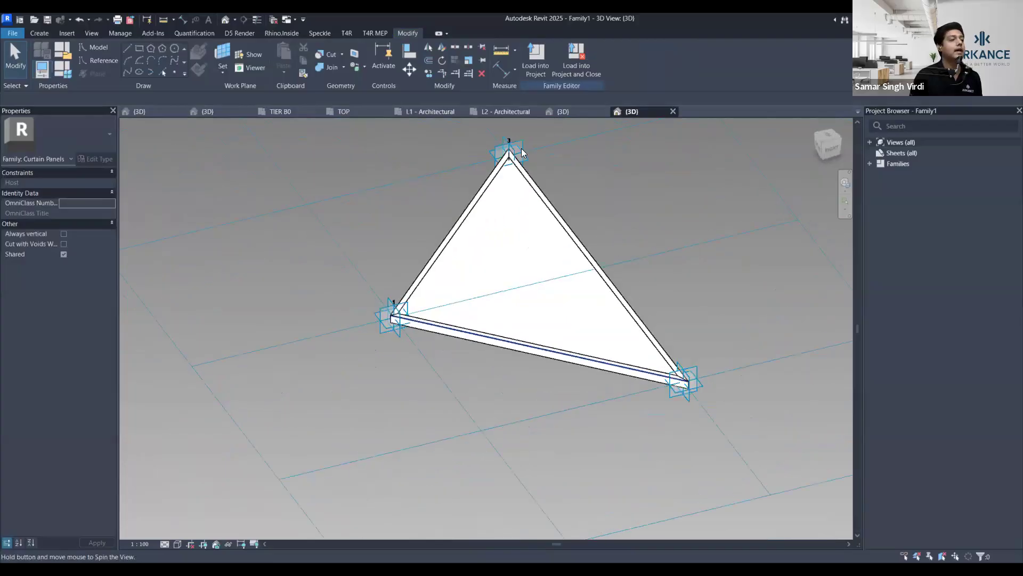
Pick the Glass material for the flat triangular form and turn on Use Render Appearance for its shading
left_click(492, 237)
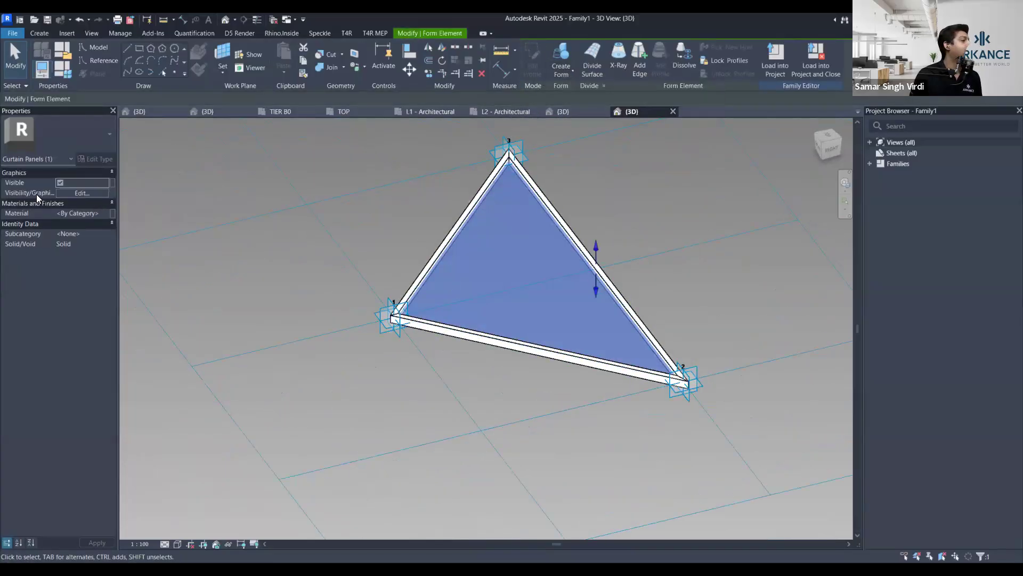
left_click(104, 211)
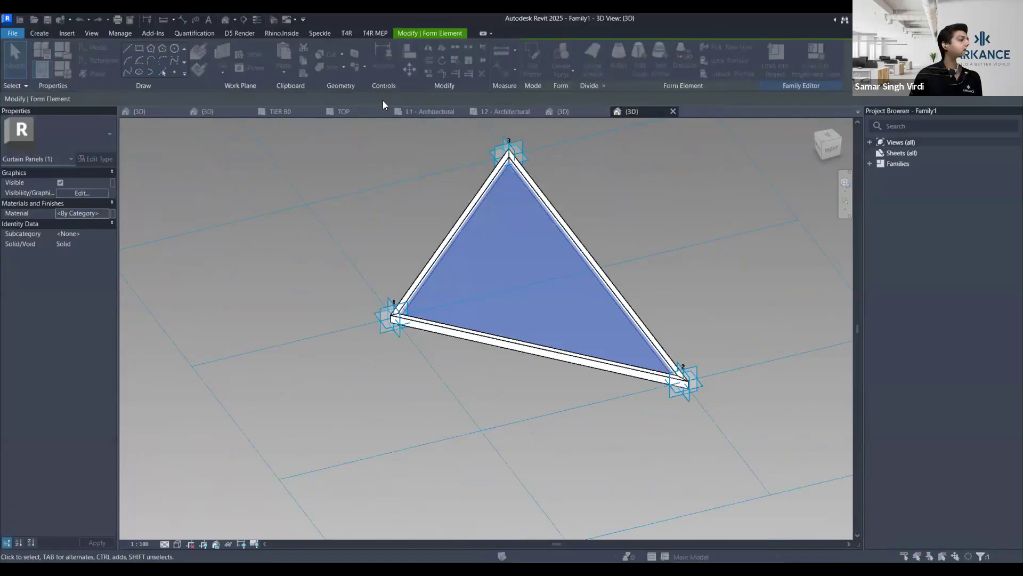
left_click(97, 213)
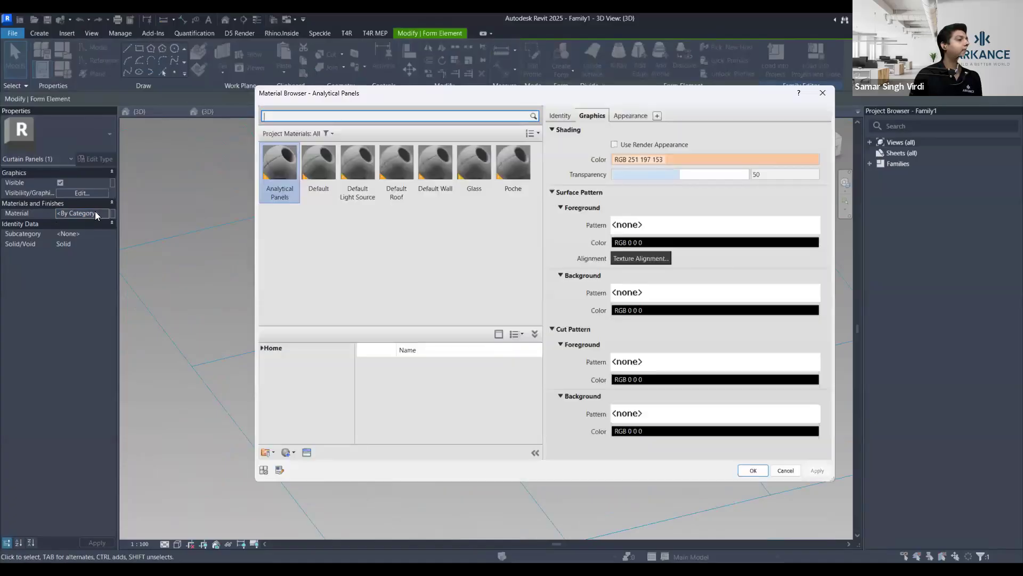
left_click(475, 167)
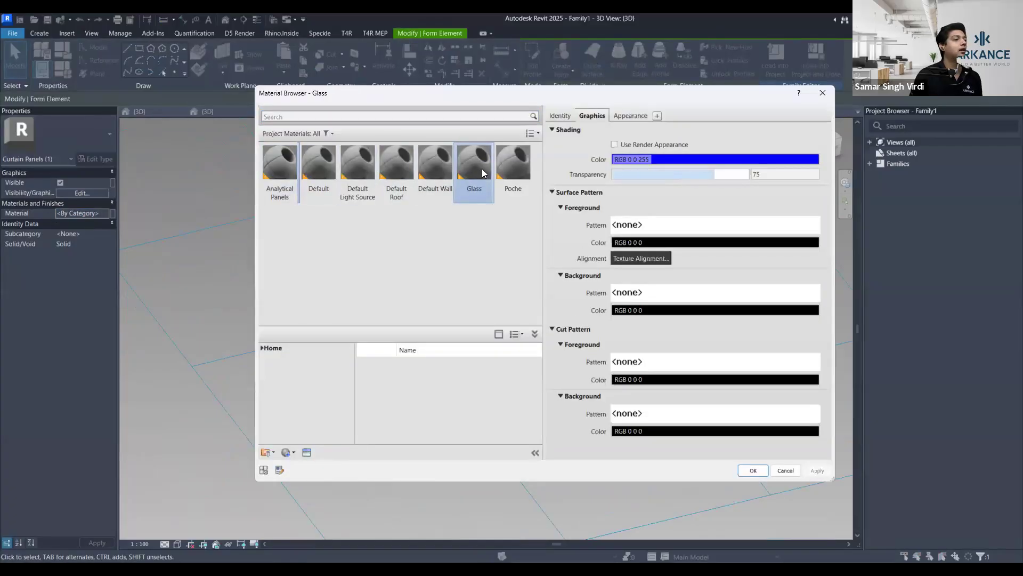
left_click(614, 144)
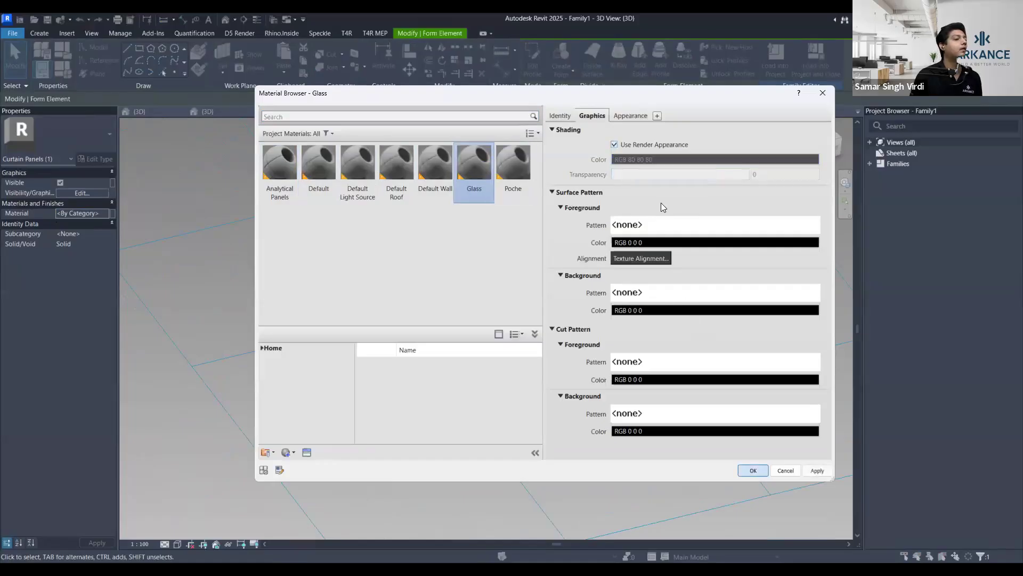
key("Return")
key("Escape")
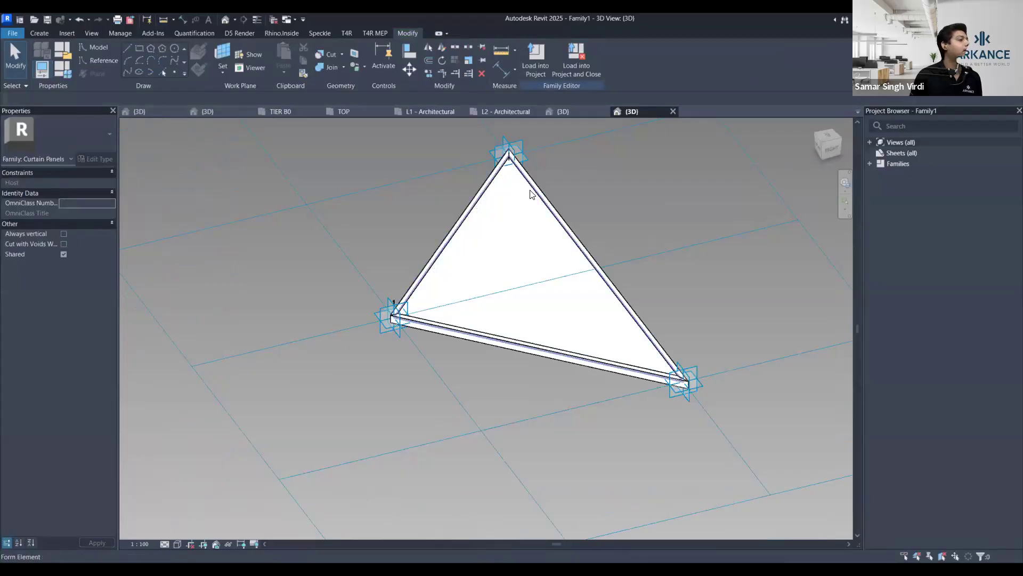
Reapply the Glass material to the flat triangular form and reselect the form to check its material
left_click(529, 187)
left_click(107, 212)
left_click(111, 213)
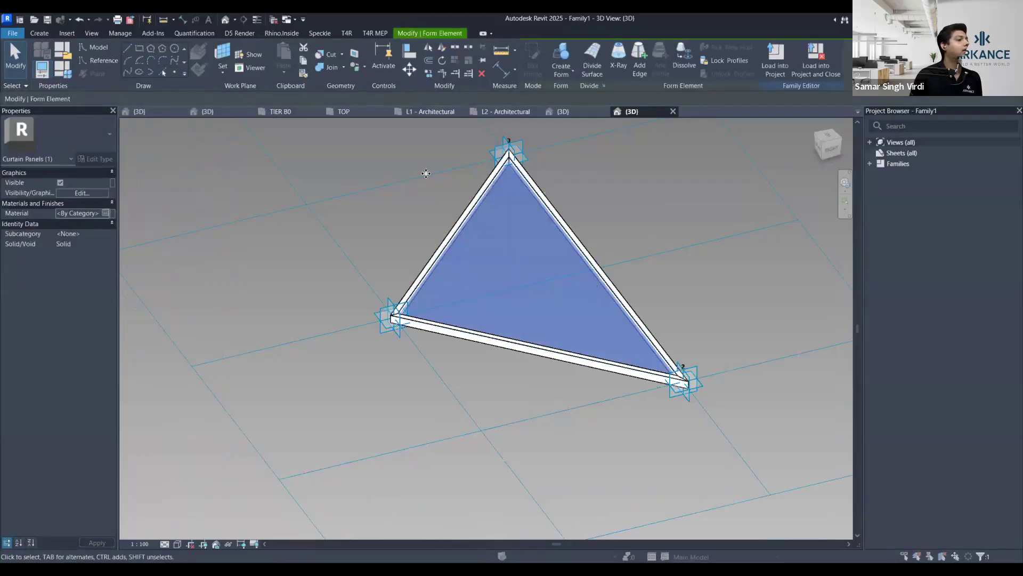
key("Return")
left_click(611, 201)
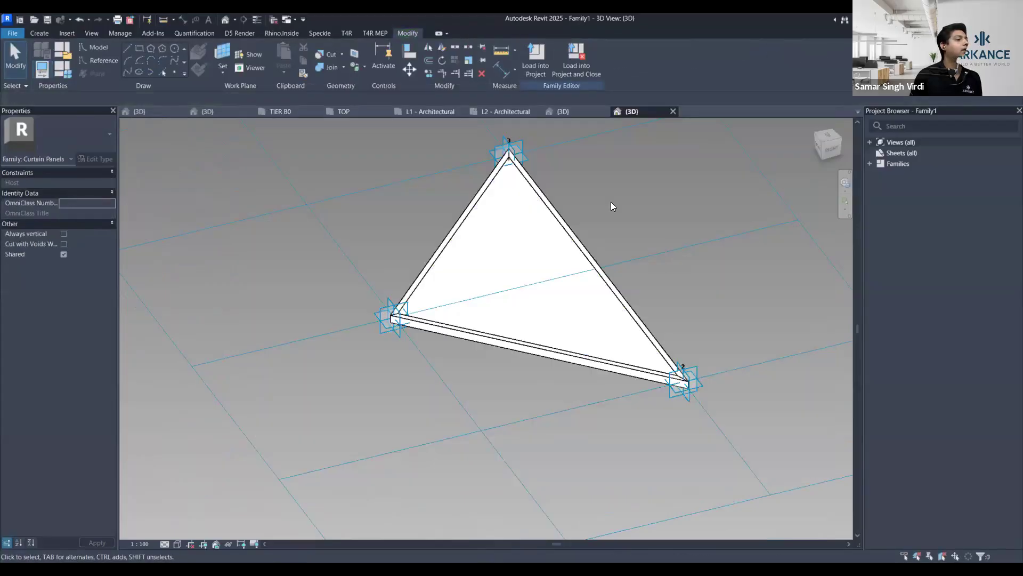
left_click(552, 217)
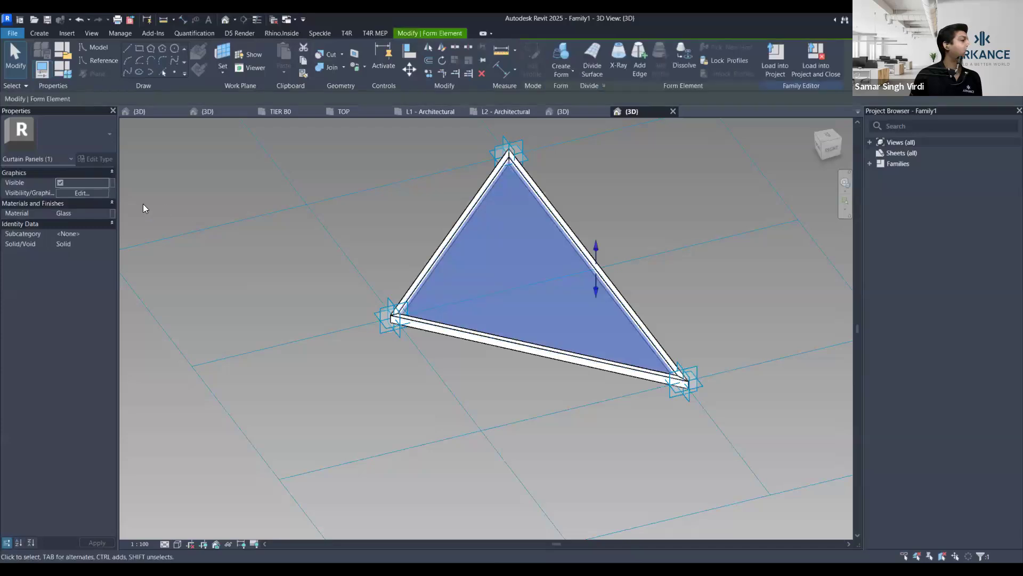
left_click(610, 192)
middle_click_drag(558, 285, 584, 245, "shift")
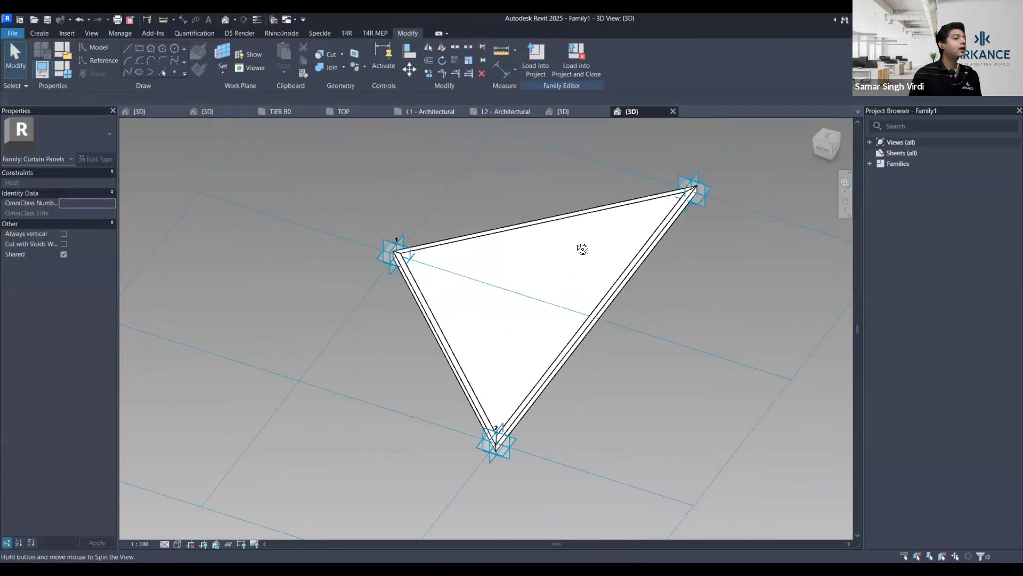
middle_click_drag(674, 225, 671, 221, "shift")
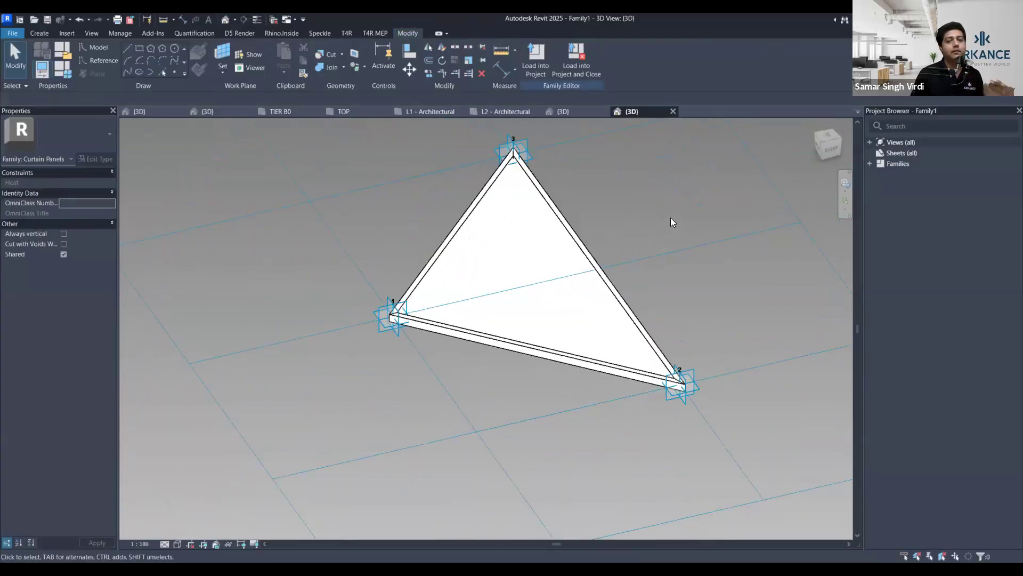
left_click(574, 114)
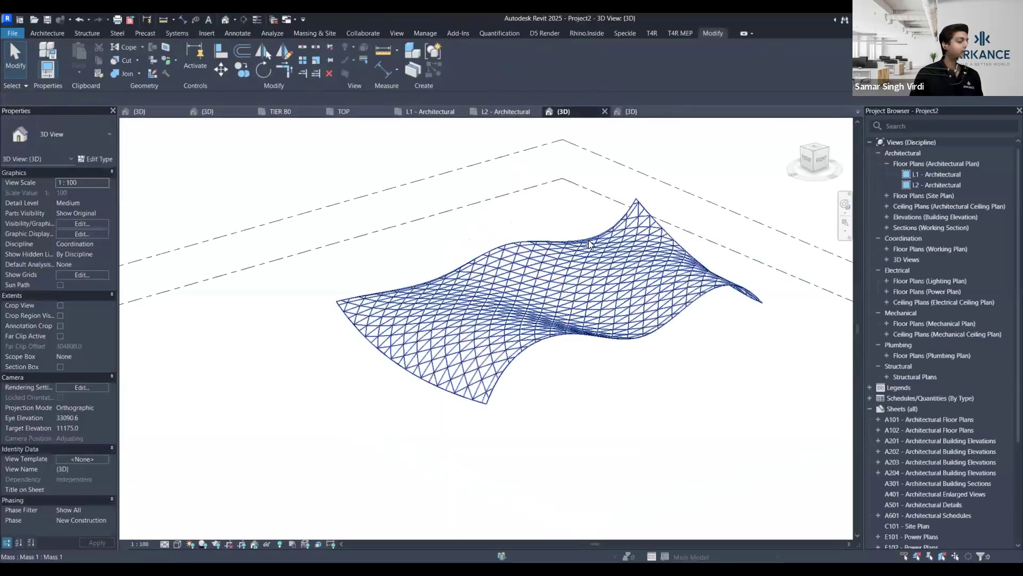
key("ctrl+Tab")
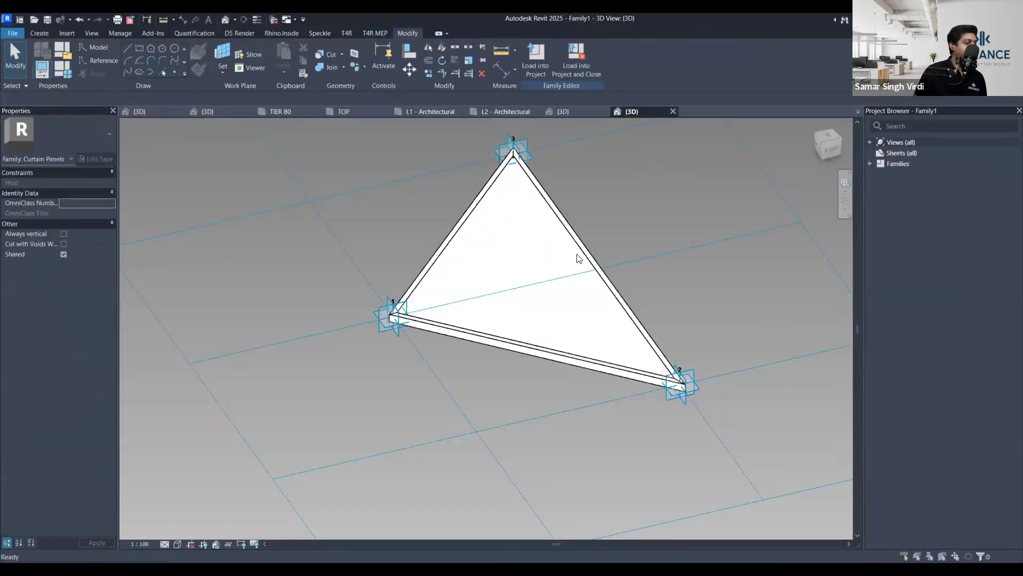
Save the curtain panel family as Webinar Family in the Facade Futures Webinar folder
key("ctrl+s")
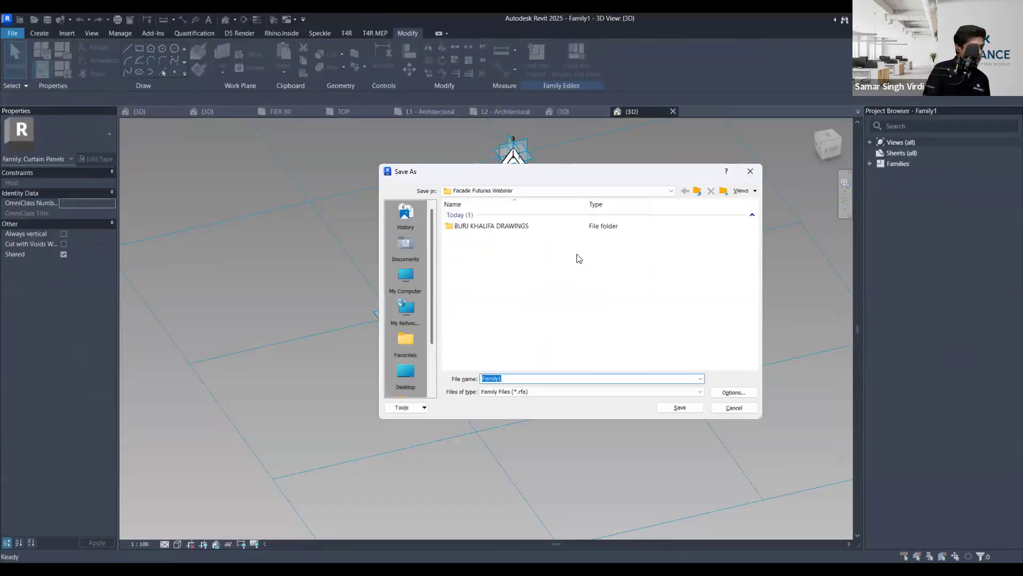
type("W")
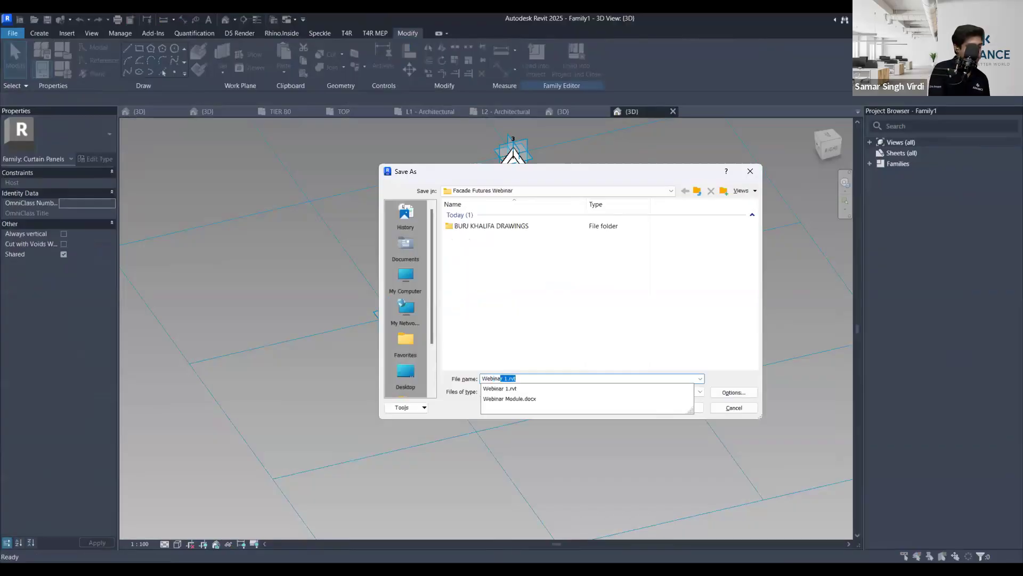
type("ebinar Family")
left_click(687, 410)
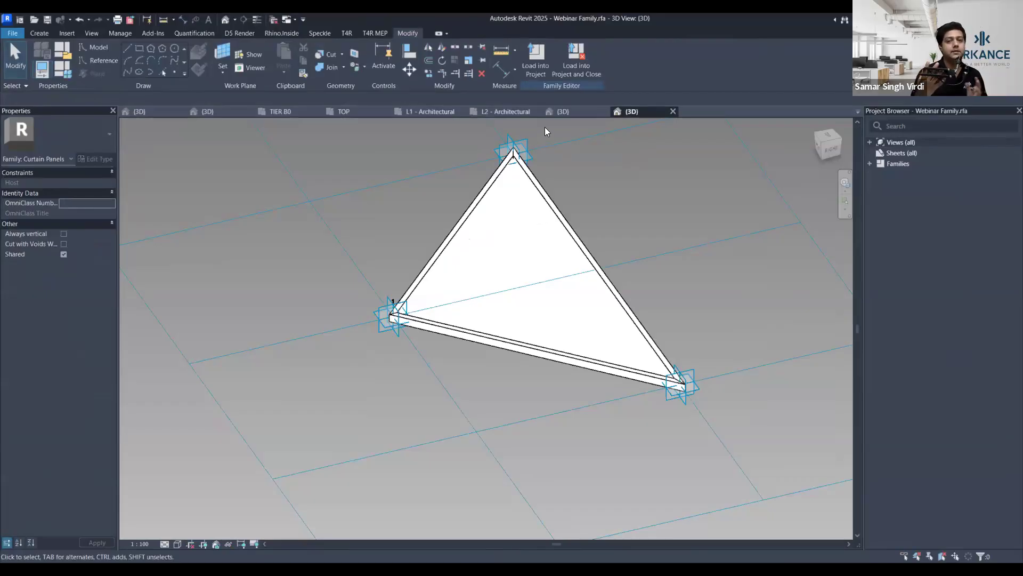
Load the saved panel family into Project2 only
left_click(534, 67)
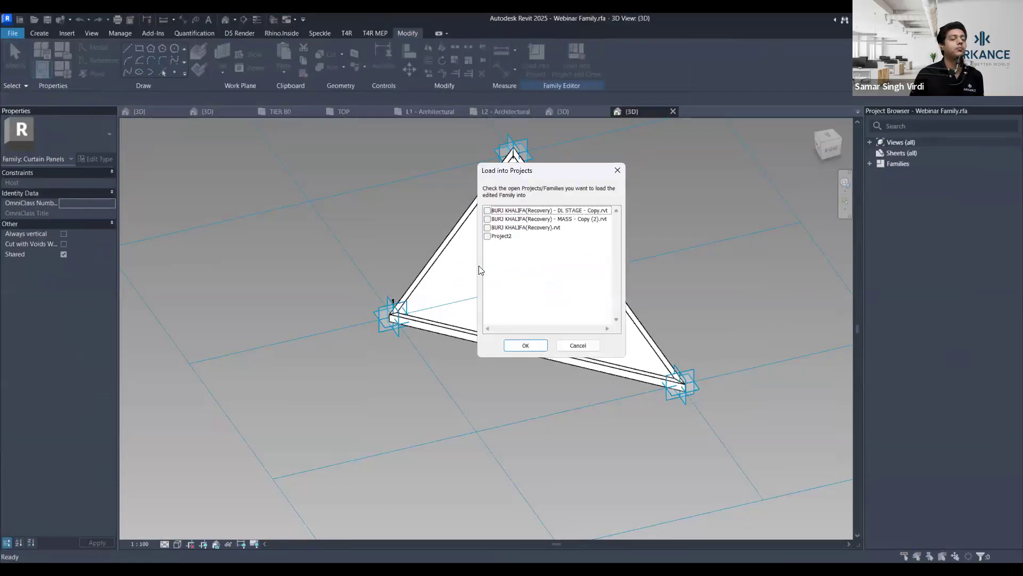
left_click(487, 236)
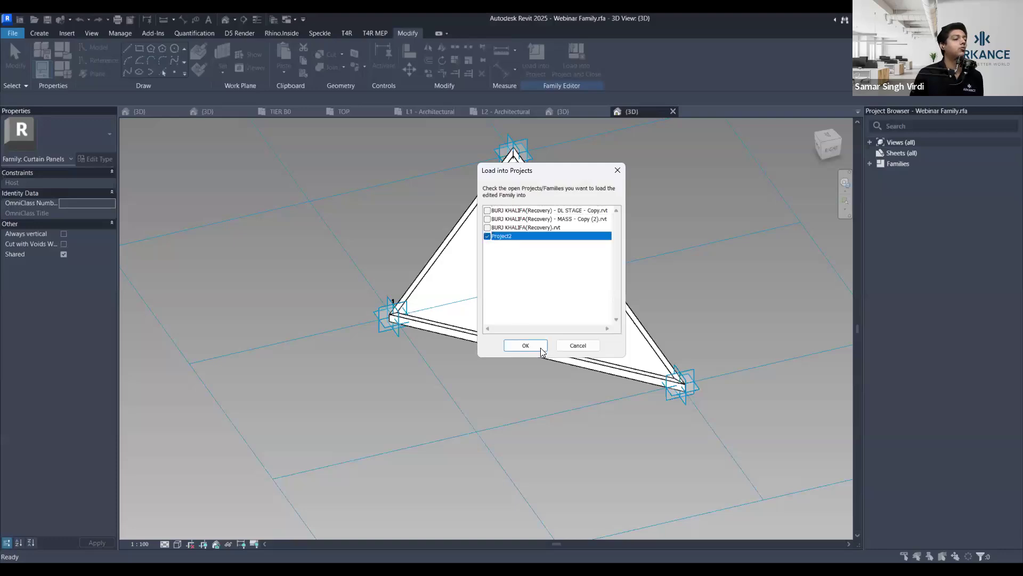
left_click(541, 348)
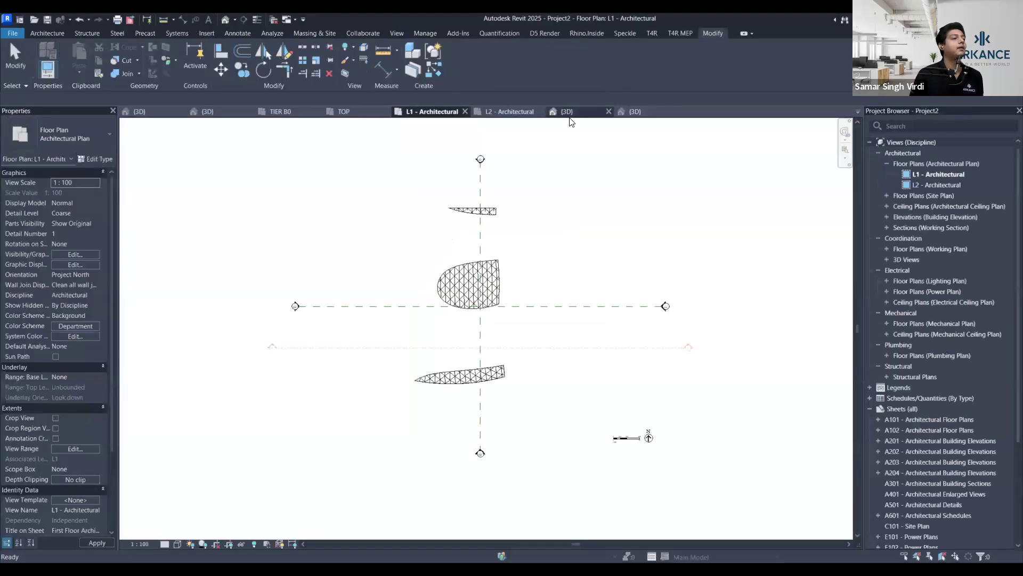
Open the wavy mass for in-place editing in Project2's 3D view
left_click(573, 114)
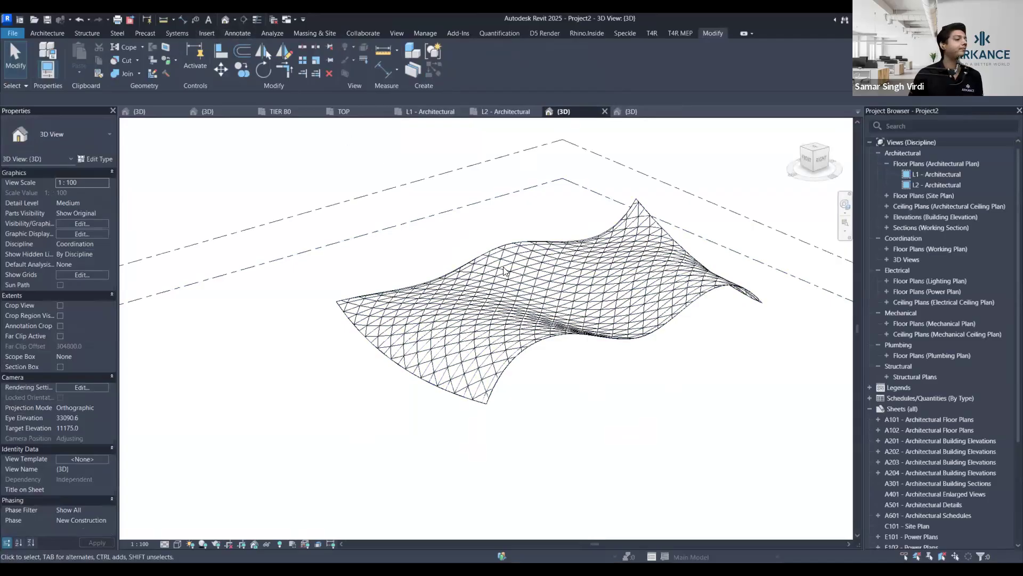
left_click(559, 277)
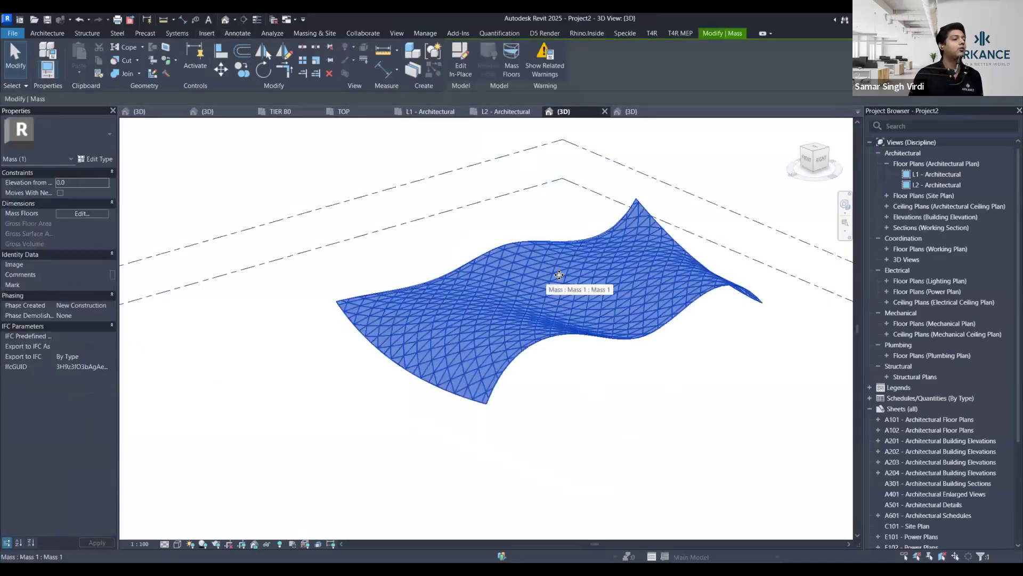
double_click(560, 275)
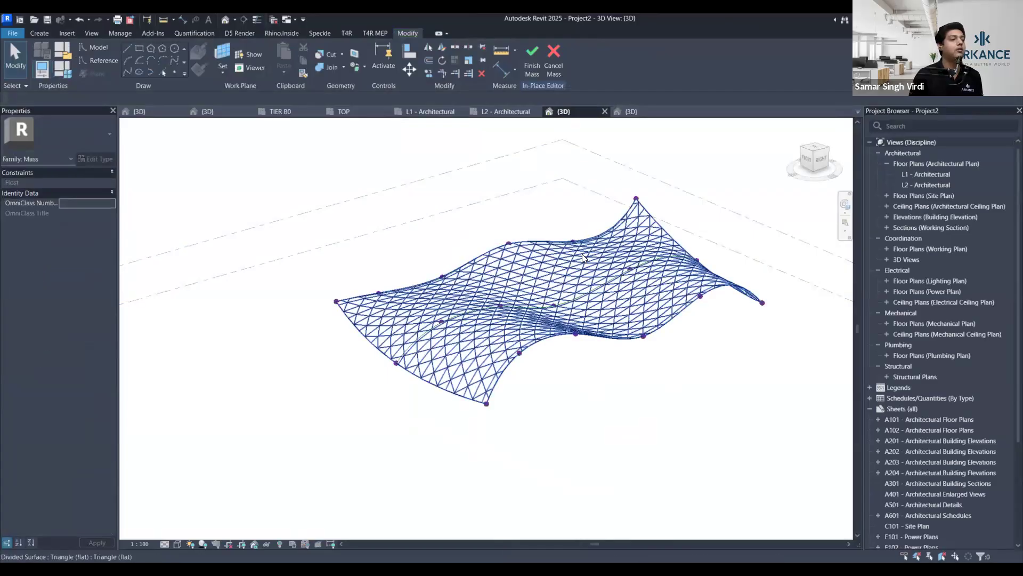
Change the type of the mass's divided surface to Webinar Family under the Triangle (flat) pattern
left_click(566, 244)
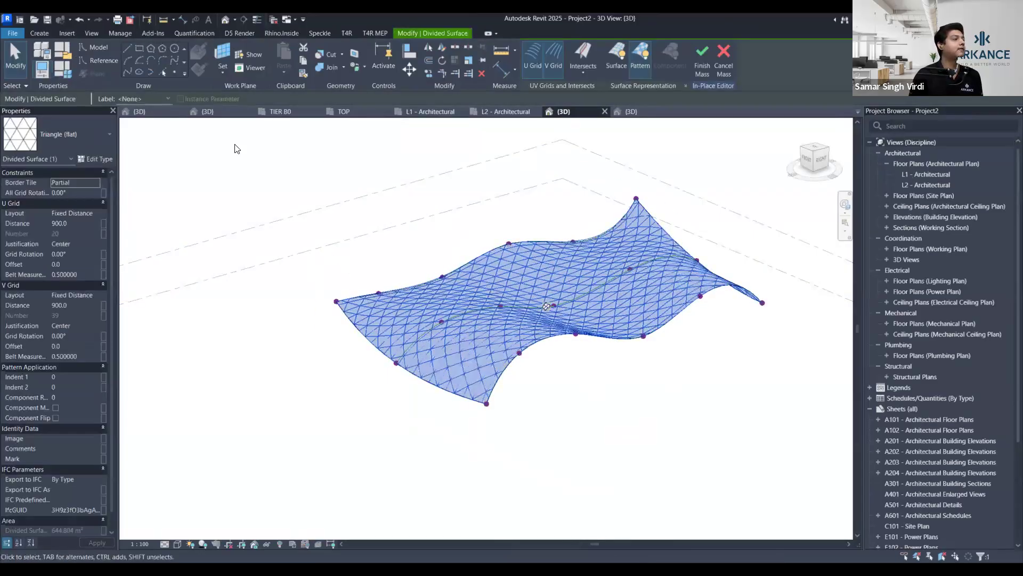
left_click(85, 136)
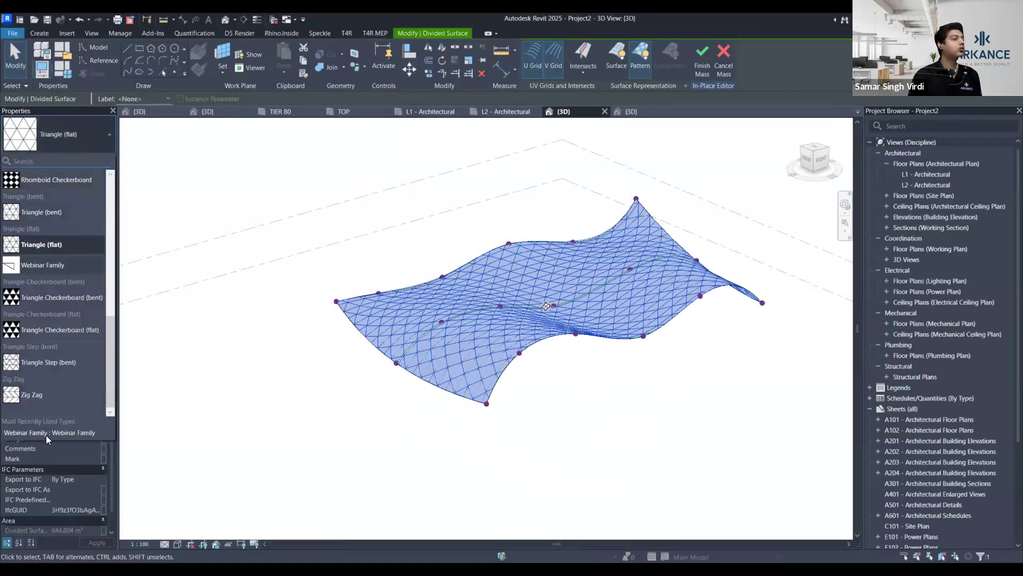
mouse_move(57, 265)
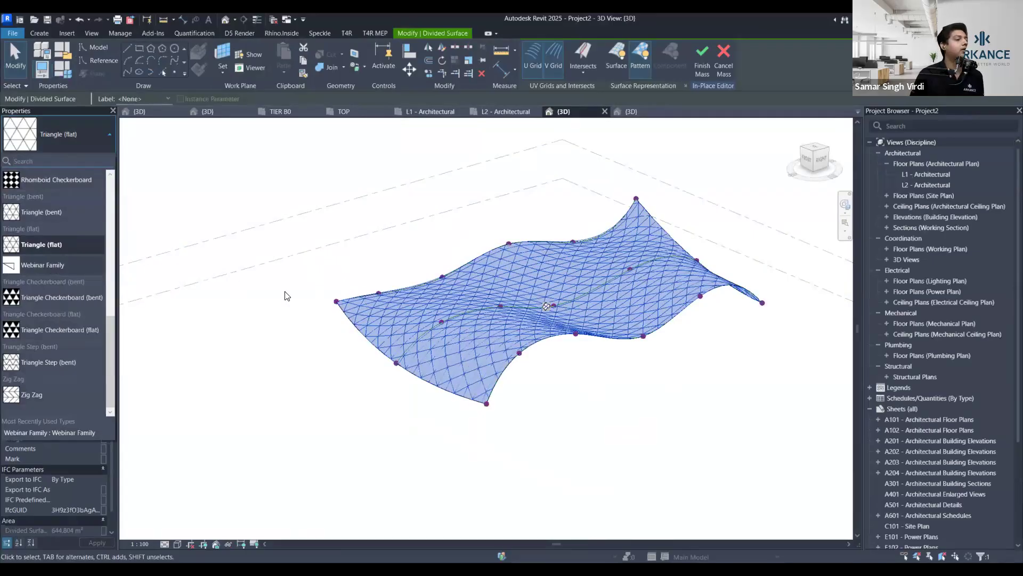
left_click(452, 346)
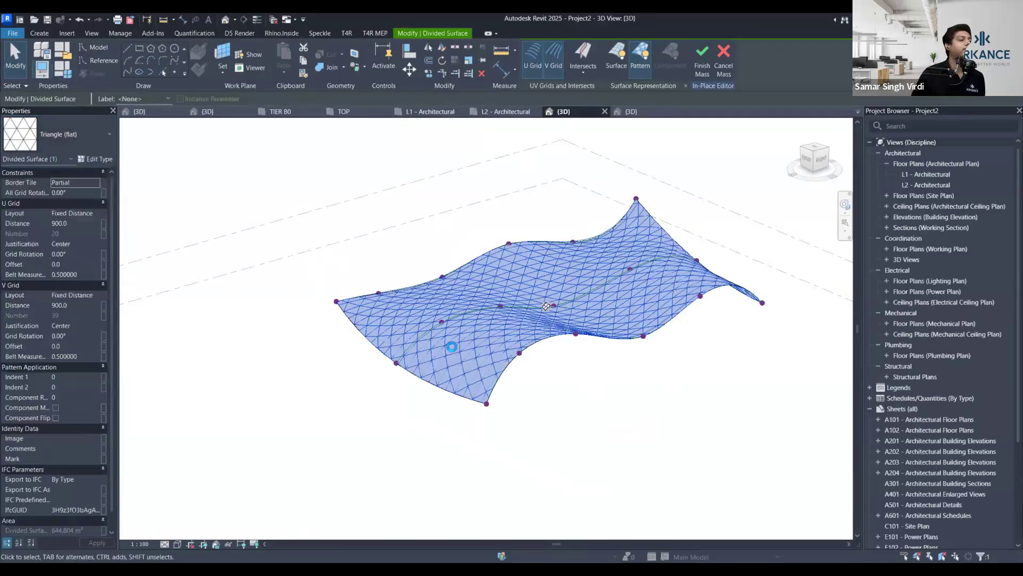
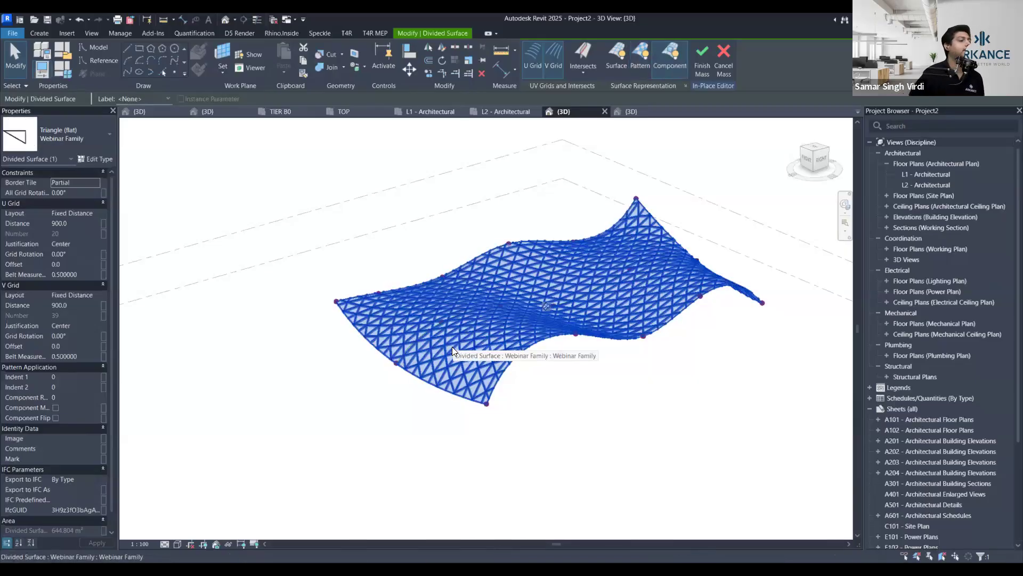
left_click(508, 380)
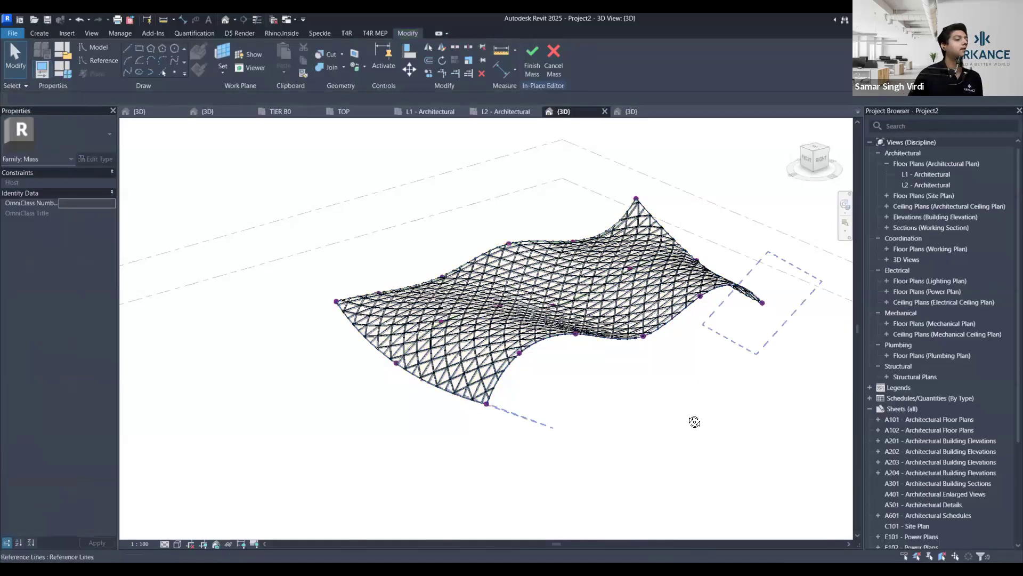
Inspect the panelled surface from other angles and finish the in-place mass edit
middle_click_drag(700, 367, 666, 321, "shift")
left_click(666, 321)
scroll(685, 361, "up", 3)
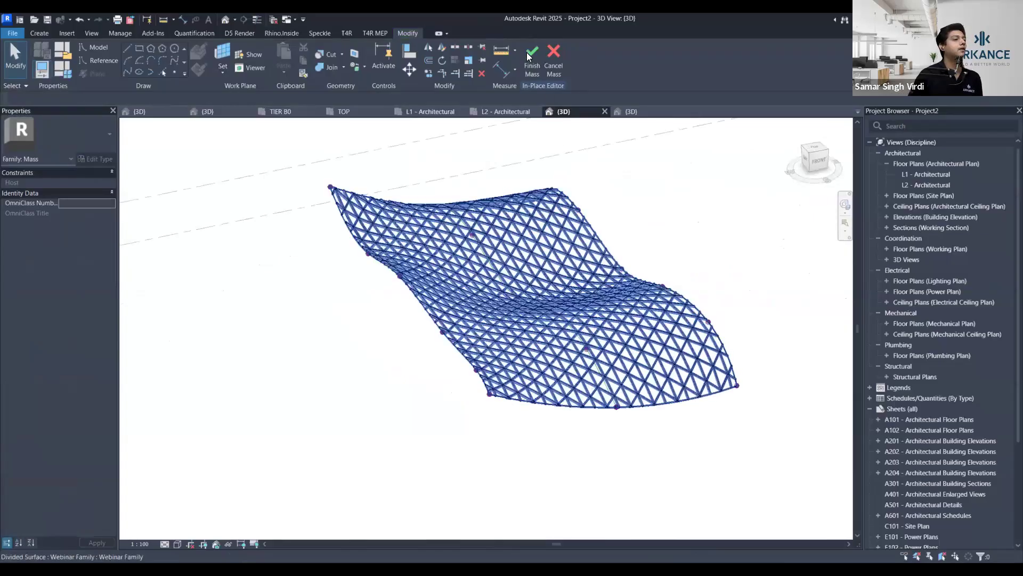
left_click(630, 147)
middle_click_drag(631, 147, 665, 185, "shift")
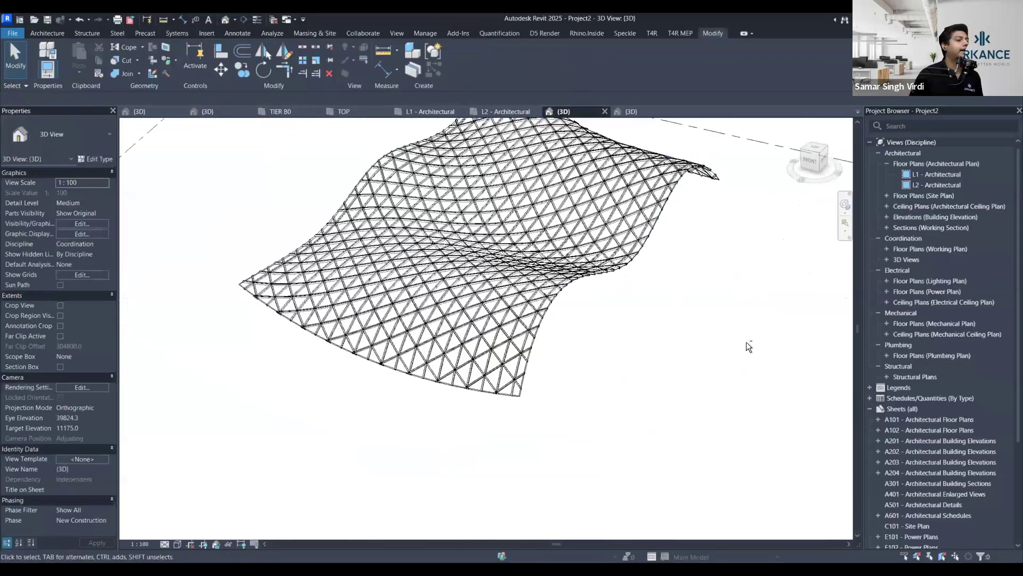
Reopen the panelled mass for in-place editing and select its divided surface
middle_click_drag(645, 338, 406, 402, "shift")
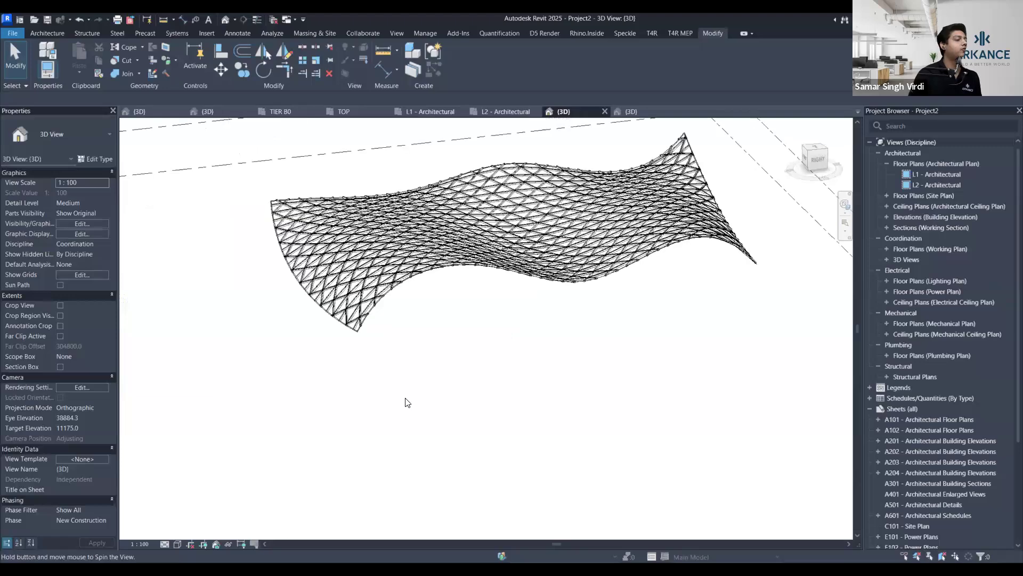
scroll(560, 377, "up", 3)
scroll(529, 343, "up", 3)
scroll(520, 338, "up", 2)
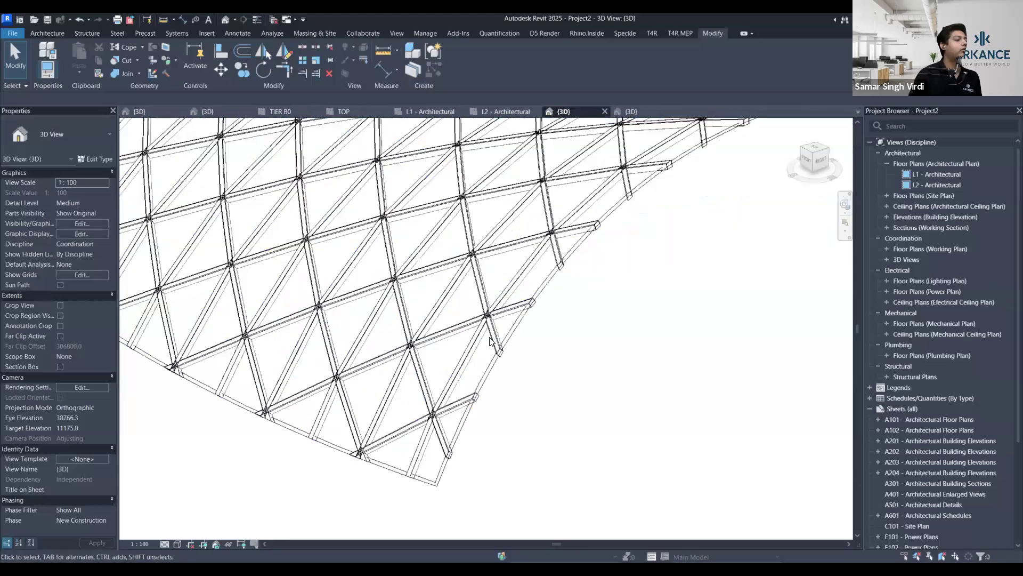
middle_click_drag(448, 128, 456, 318, "shift")
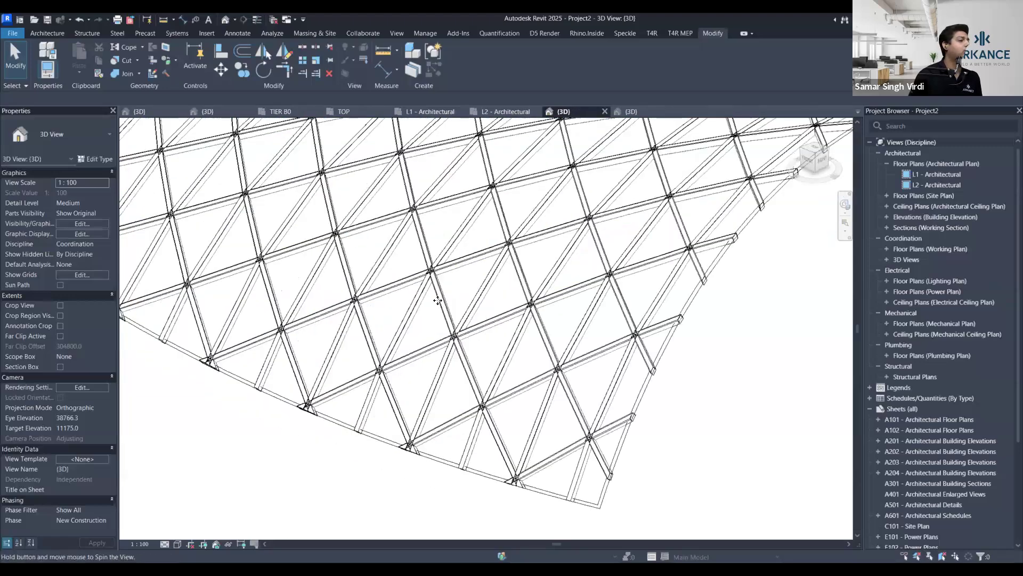
scroll(438, 300, "down", 4)
left_click(438, 300)
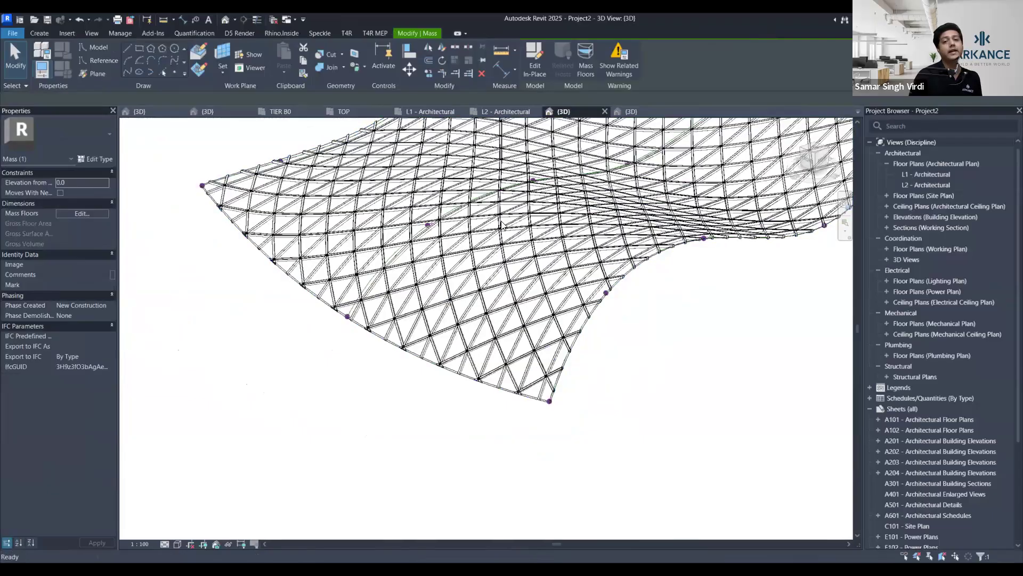
left_click(372, 348)
scroll(316, 329, "down", 3)
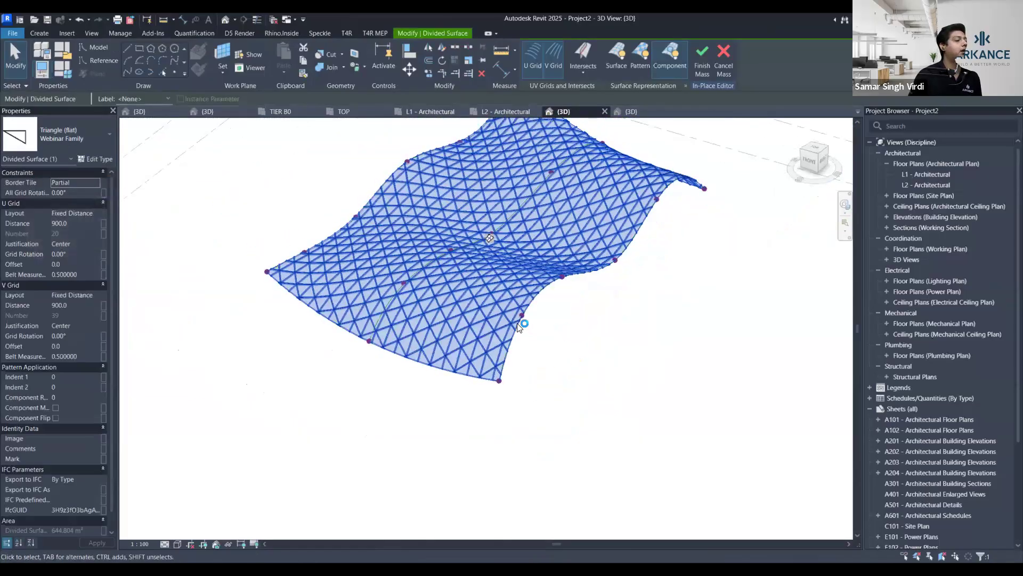
Set the divided surface's Border Tile to Empty so incomplete triangular panels are omitted along the edges
scroll(516, 208, "up", 3)
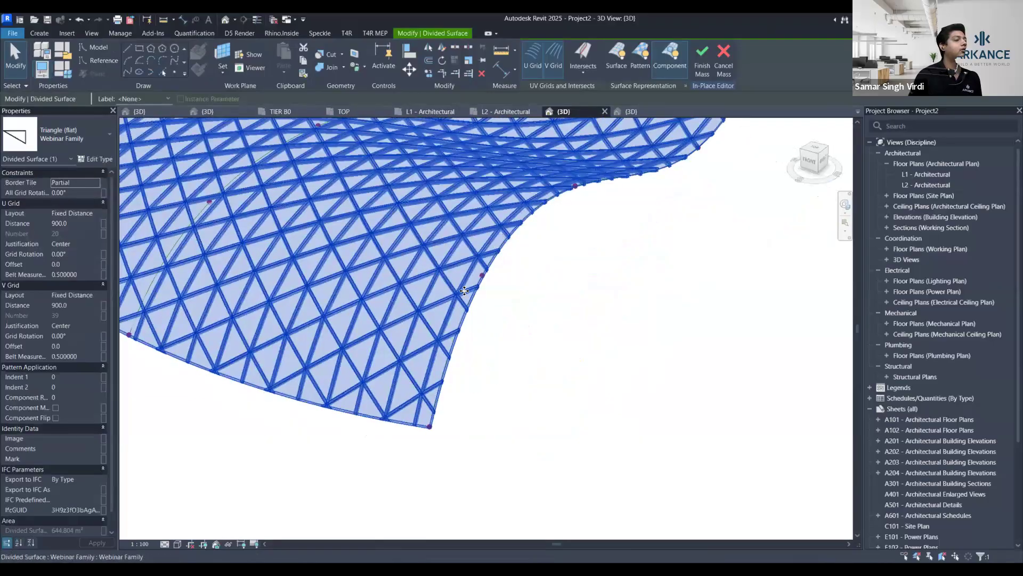
middle_click_drag(454, 284, 445, 310)
scroll(474, 291, "up", 3)
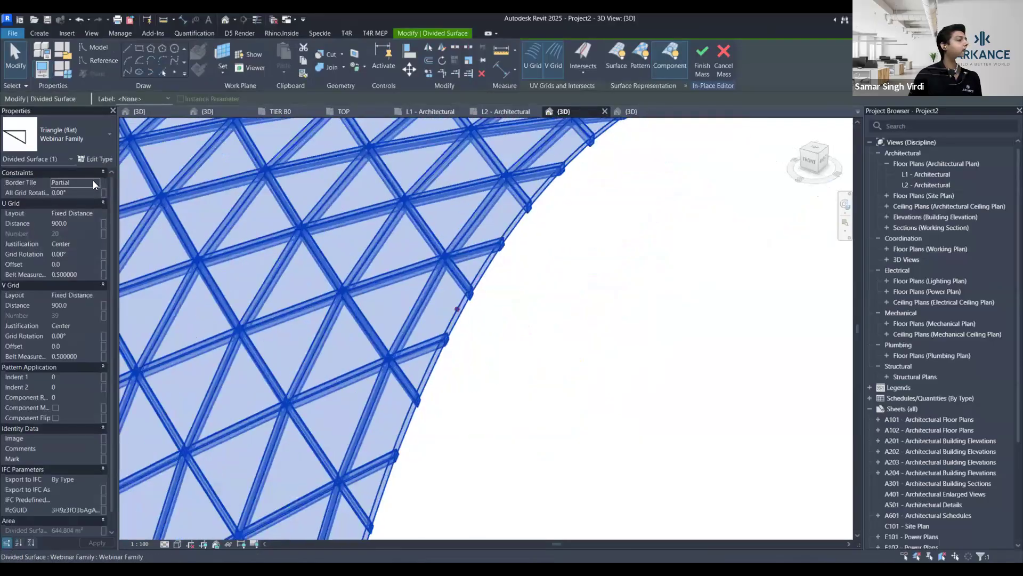
scroll(475, 290, "down", 1)
left_click(86, 196)
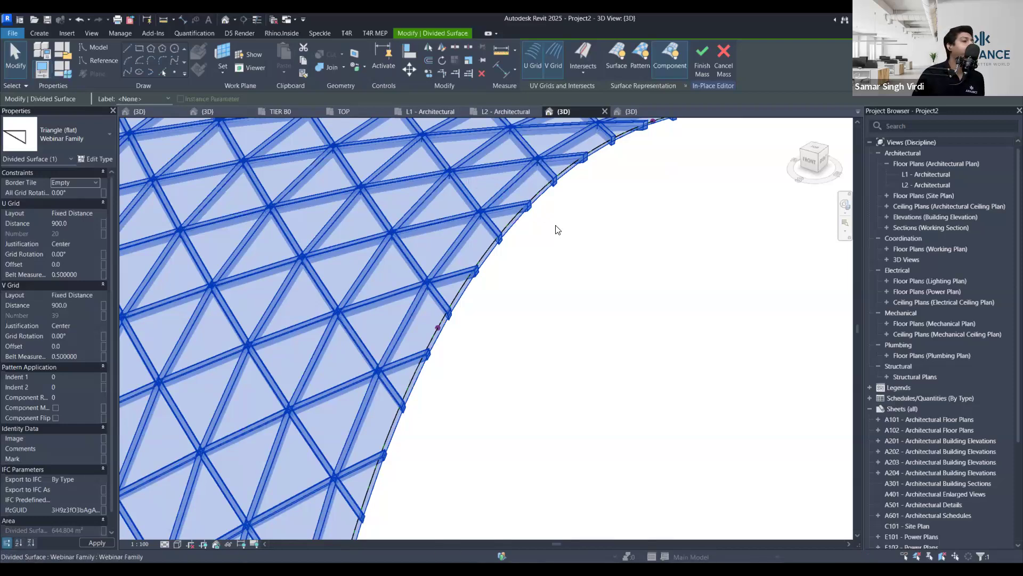
scroll(575, 300, "down", 3)
left_click(592, 274)
Finish the in-place edit of the wavy mass
middle_click_drag(593, 275, 374, 324, "shift")
scroll(581, 256, "down", 3)
middle_click_drag(606, 342, 331, 297, "shift")
middle_click_drag(534, 48, 482, 213, "shift")
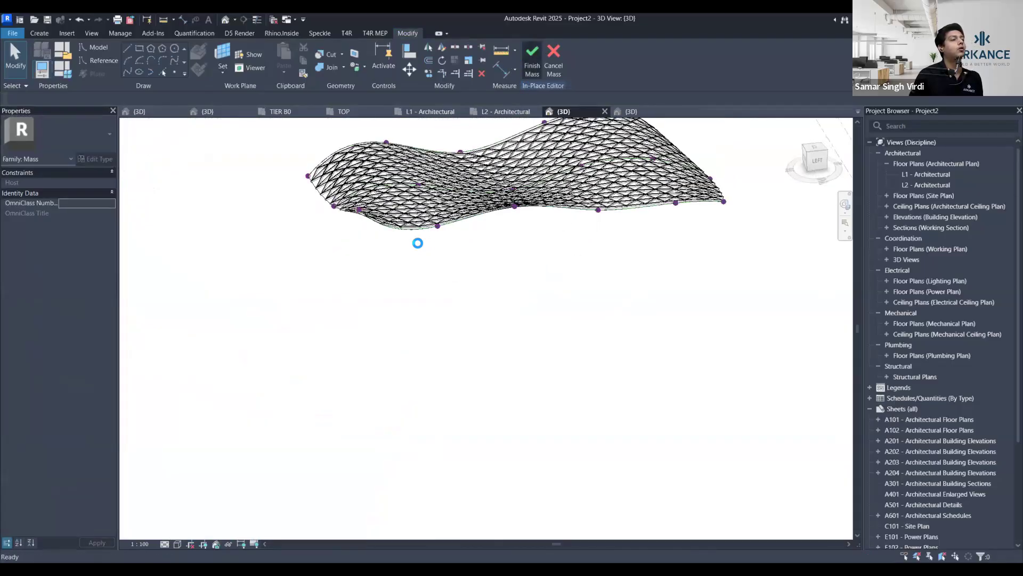
Examine the triangular panels and the emptied borders of the wavy surface from several angles and up close
middle_click_drag(673, 276, 497, 296, "shift")
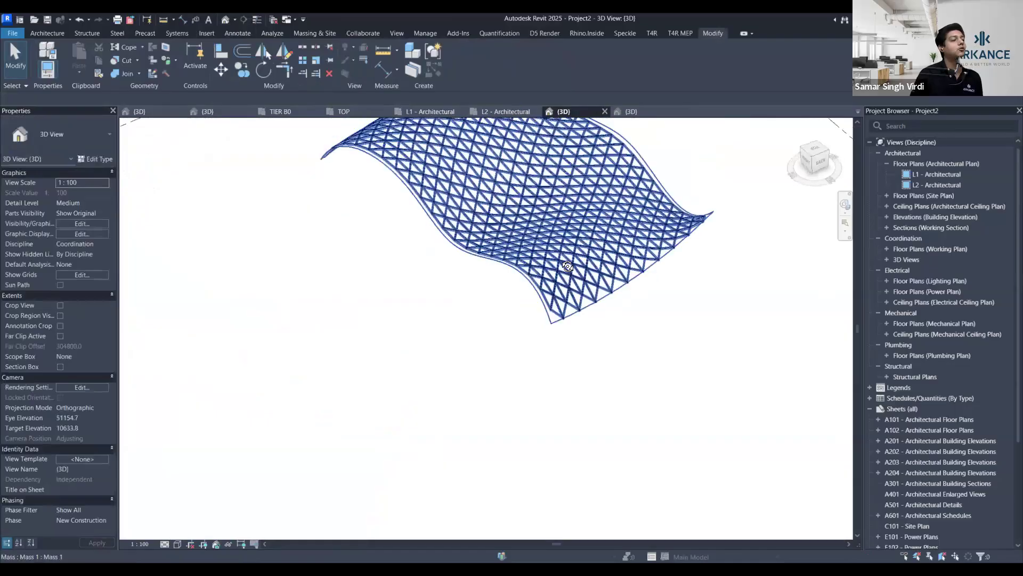
middle_click_drag(530, 222, 524, 277, "shift")
scroll(537, 279, "up", 1)
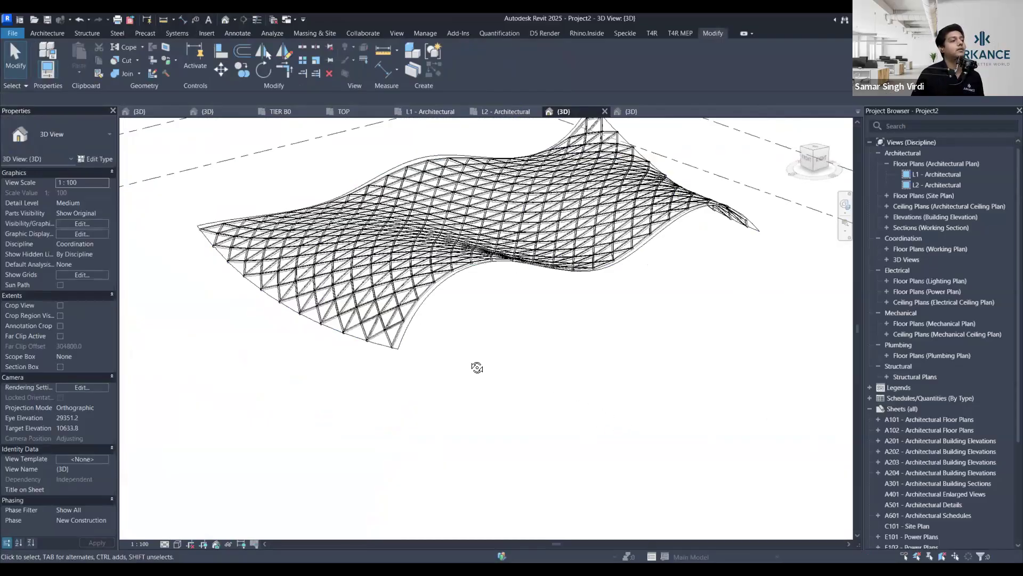
middle_click_drag(387, 313, 349, 293, "shift")
middle_click_drag(283, 245, 544, 153, "shift")
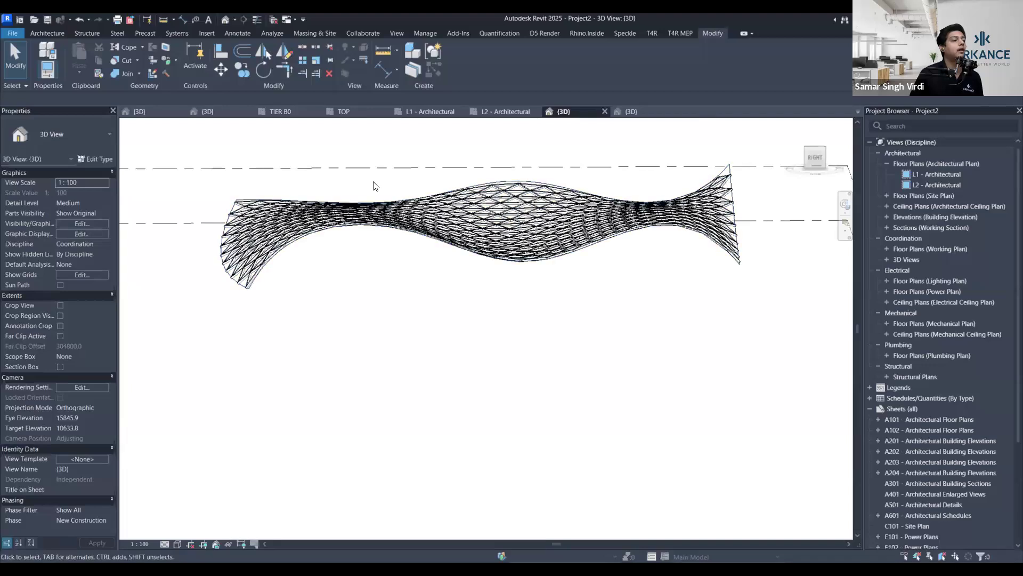
middle_click_drag(506, 269, 646, 370, "shift")
middle_click_drag(485, 228, 490, 231, "shift")
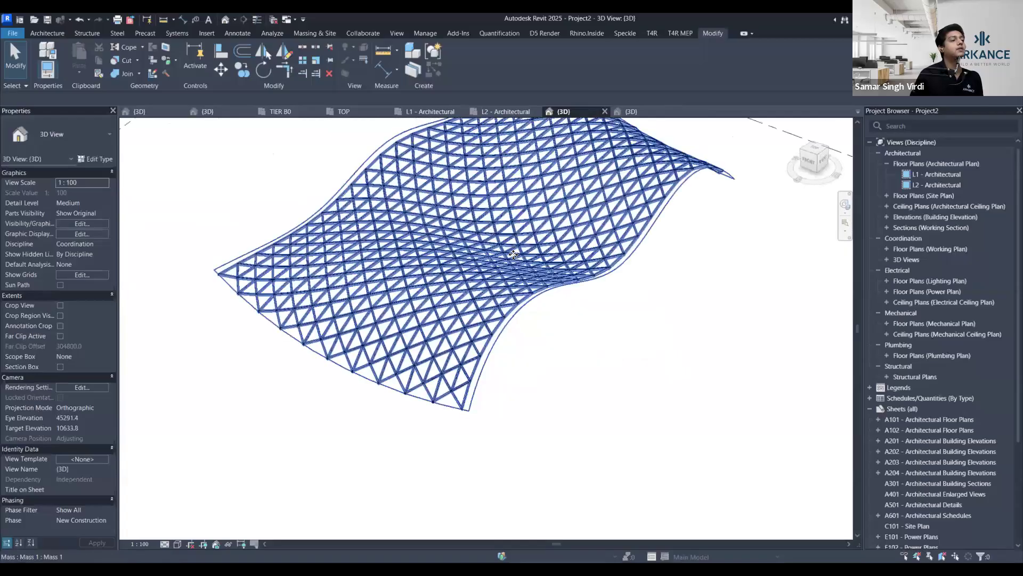
scroll(513, 255, "up", 4)
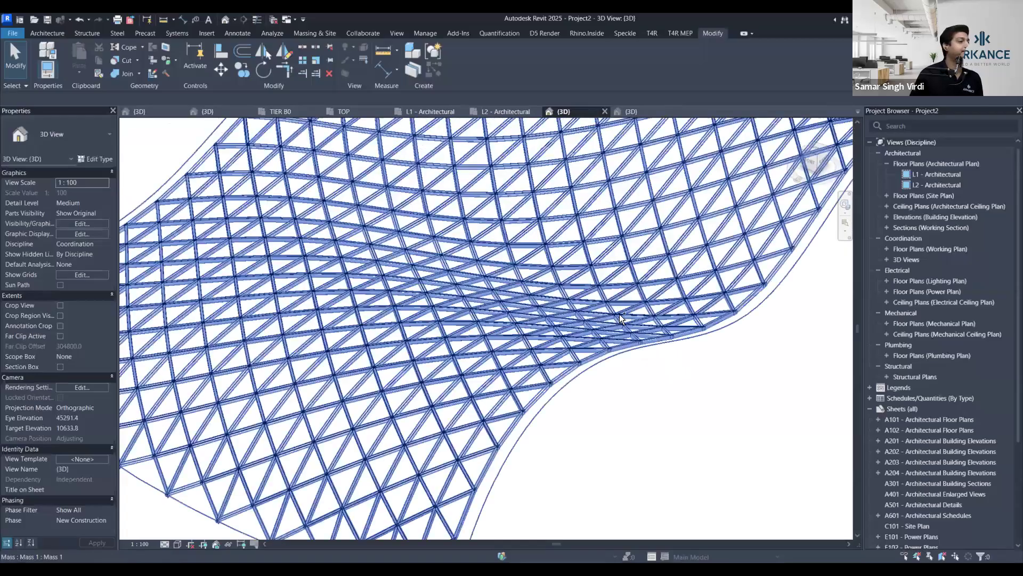
scroll(618, 298, "down", 6)
middle_click_drag(618, 290, 541, 342, "shift")
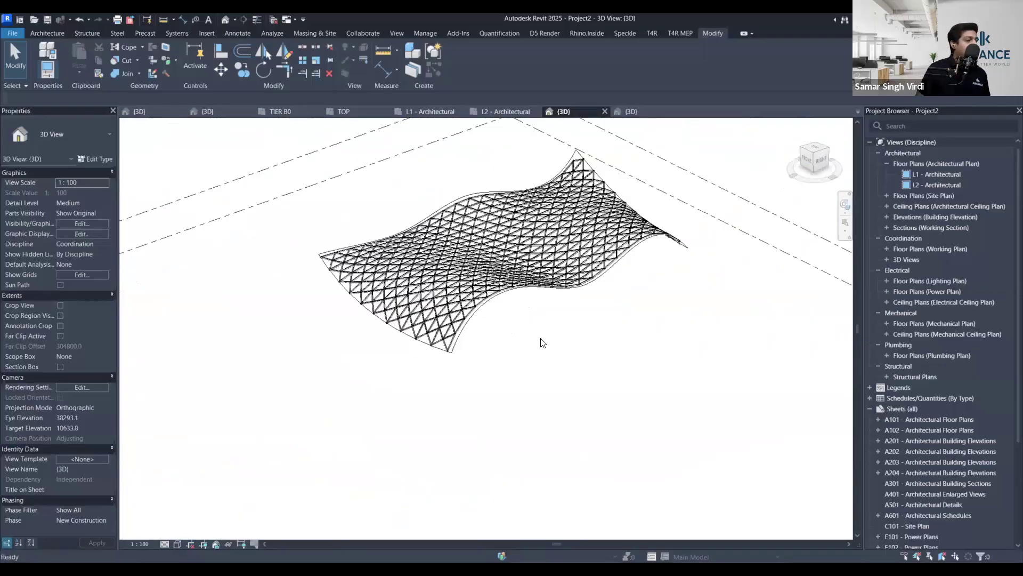
Save the project as Webinar 2 in the Facade Futures Webinar folder
key("ctrl+s")
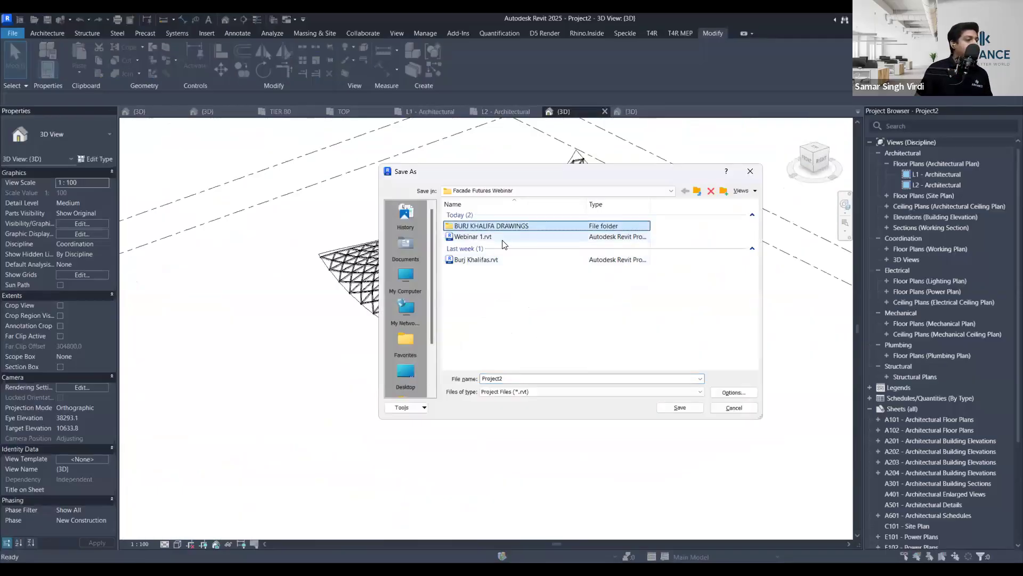
left_click(502, 238)
left_click(503, 377)
left_click_drag(503, 377, 532, 378)
type("2")
left_click(695, 409)
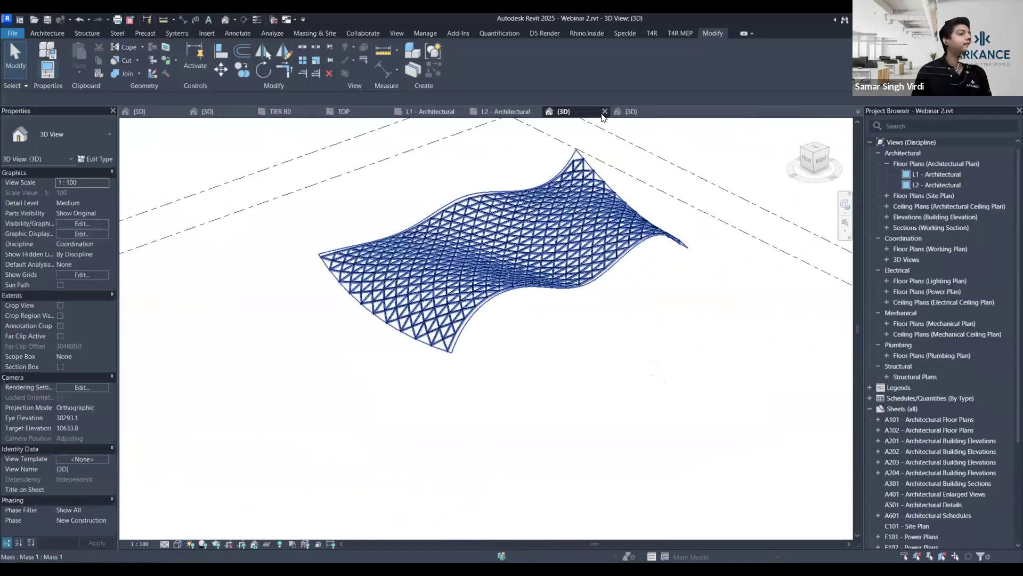
Close all open views of the Webinar 2 project
left_click(605, 112)
left_click(608, 111)
left_click(507, 111)
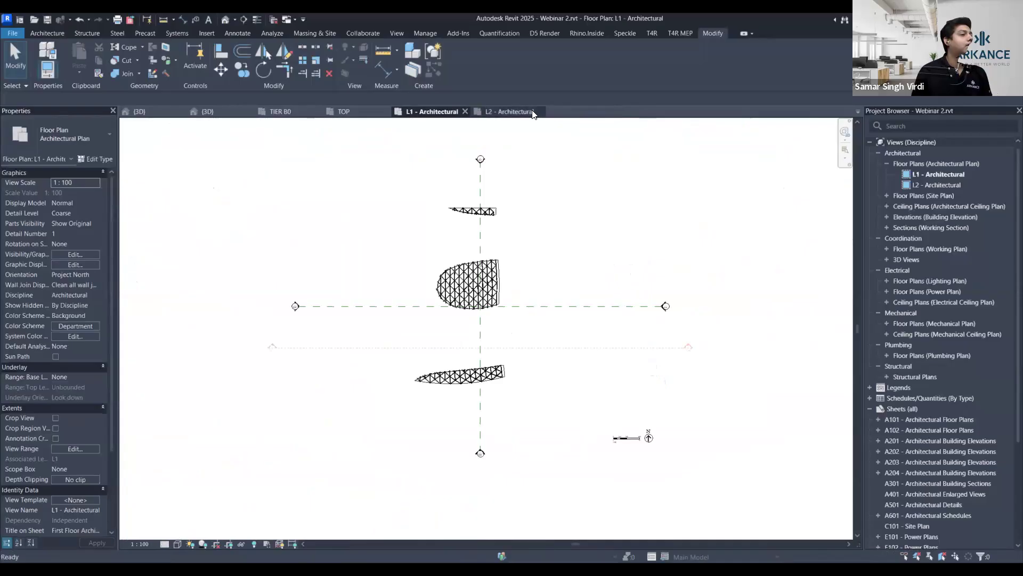
left_click(464, 110)
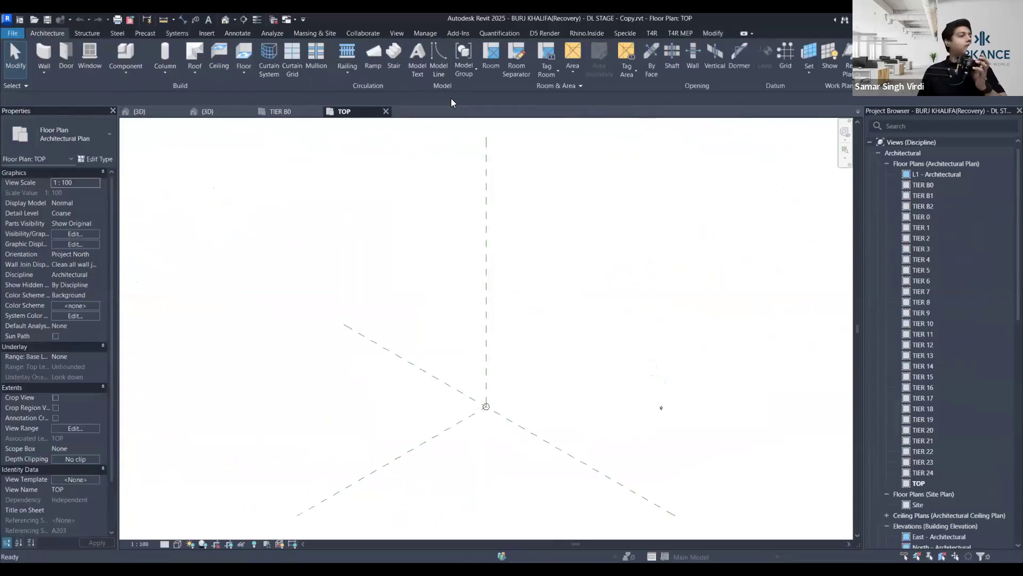
Open the 3D view of the BURJ KHALIFA(Recovery) model and examine the curtain grids on the tower's upper tiers
left_click(137, 111)
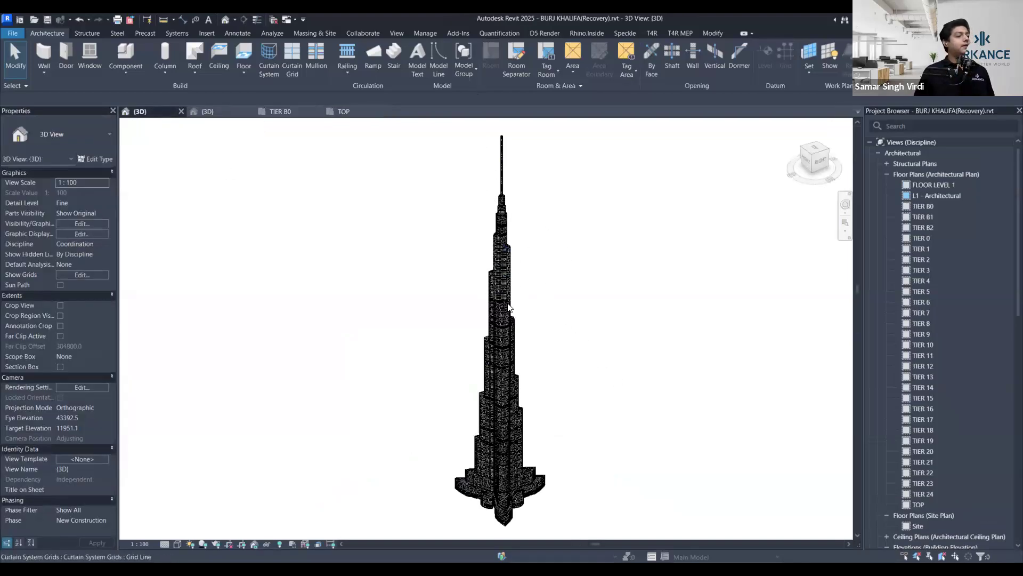
scroll(503, 290, "up", 3)
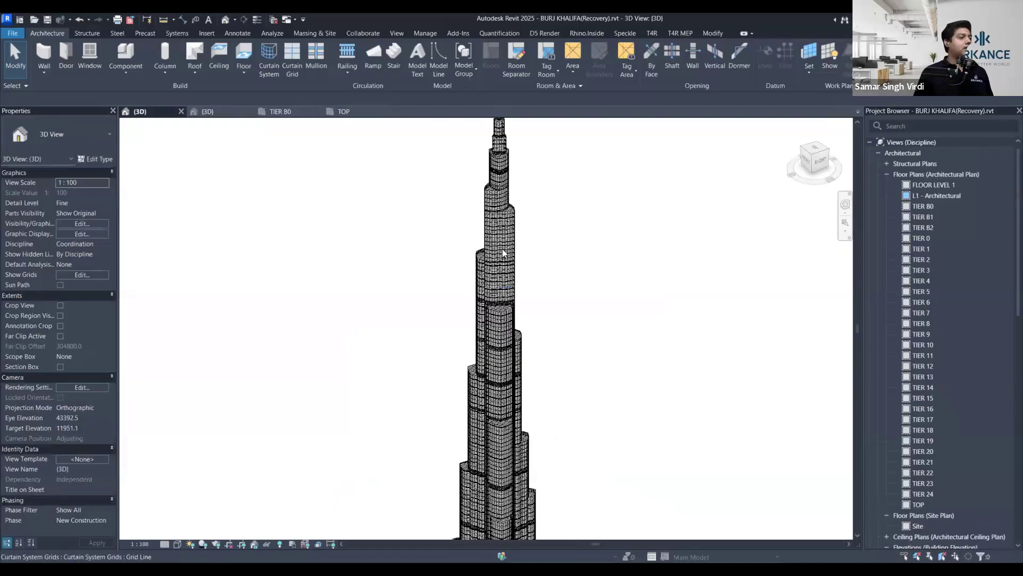
scroll(503, 246, "up", 2)
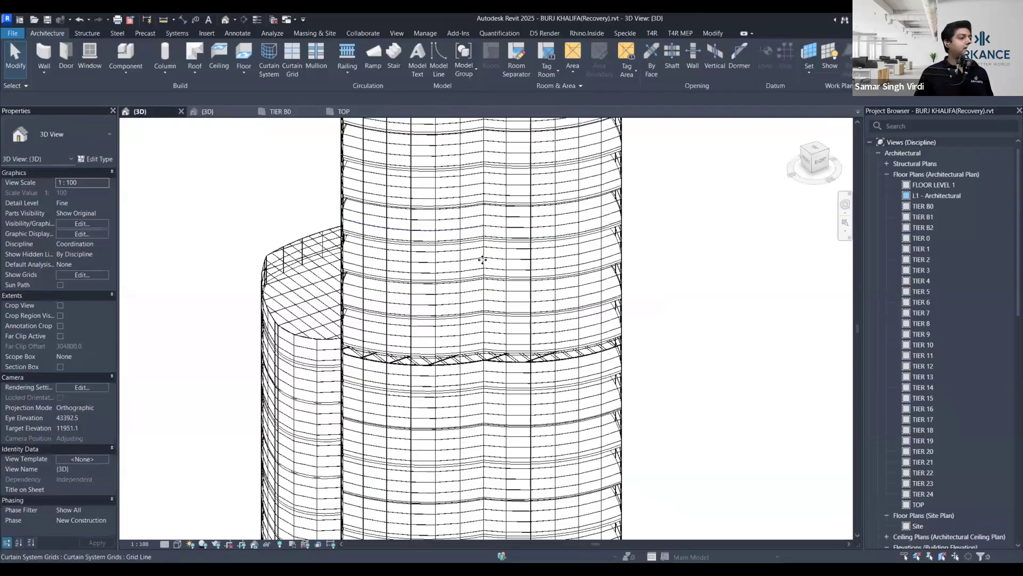
left_click(478, 305)
scroll(479, 306, "down", 1)
mouse_move(405, 357)
middle_mouse_down("shift")
mouse_move(519, 368)
mouse_move(490, 358)
mouse_move(354, 388)
mouse_move(379, 309)
mouse_move(450, 228)
mouse_move(404, 230)
middle_mouse_up("shift")
scroll(469, 320, "down", 3)
key("Escape")
scroll(410, 227, "up", 5)
scroll(415, 210, "up", 6)
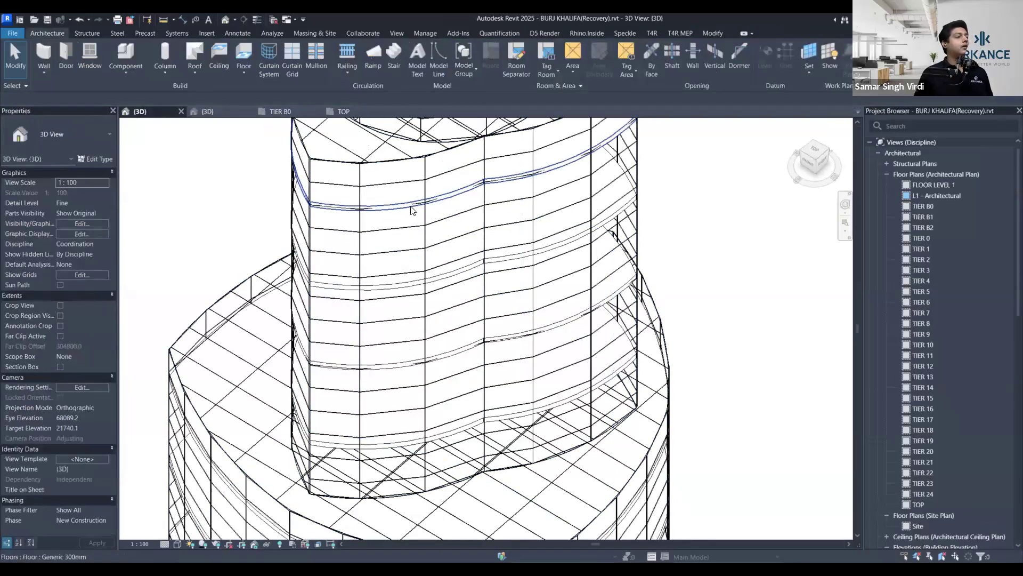
Select two neighbouring floor slabs in an upper tier to check their properties and view the whole tower
left_click(410, 210)
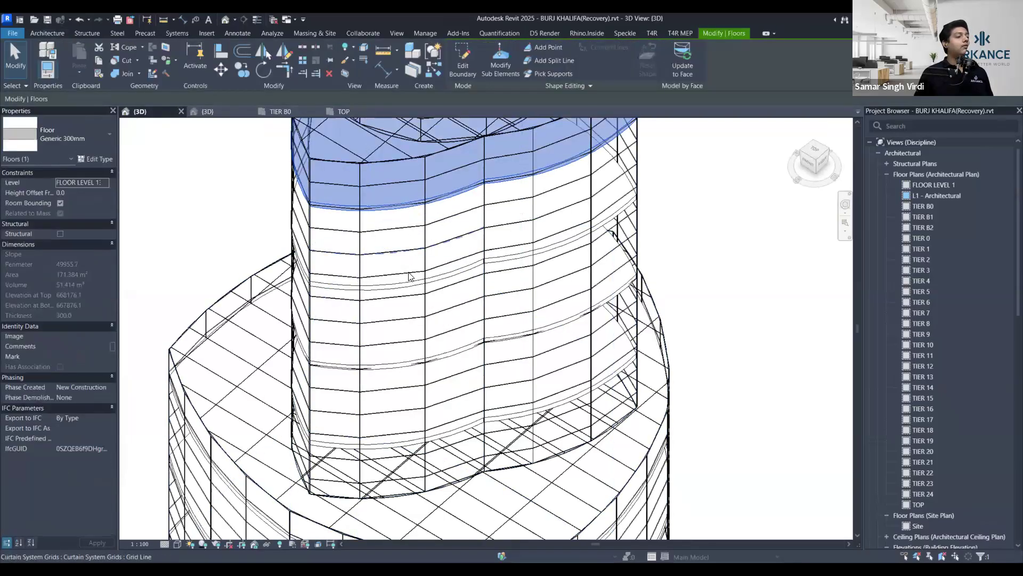
left_click(526, 277)
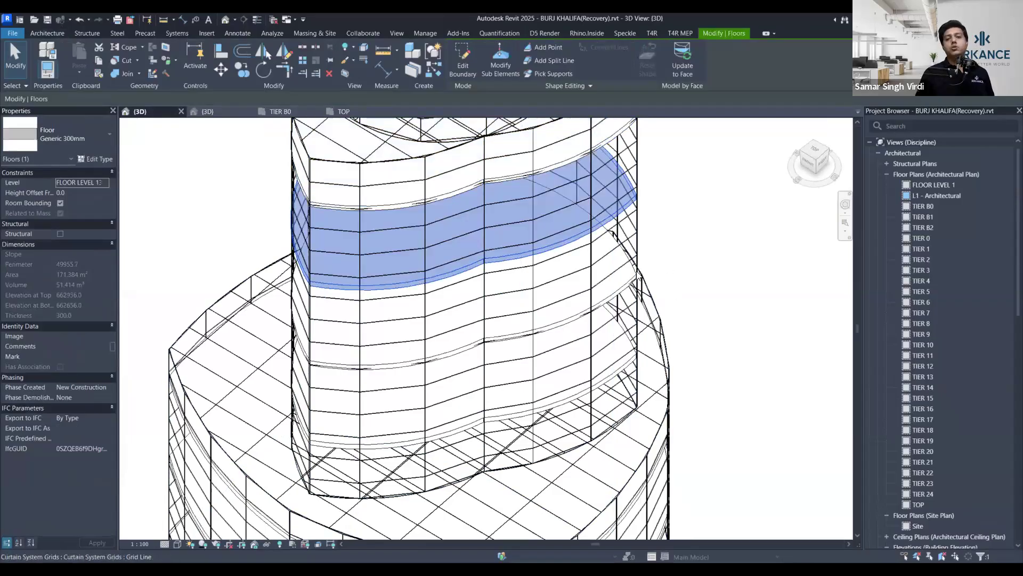
scroll(635, 271, "down", 5)
scroll(636, 272, "down", 2)
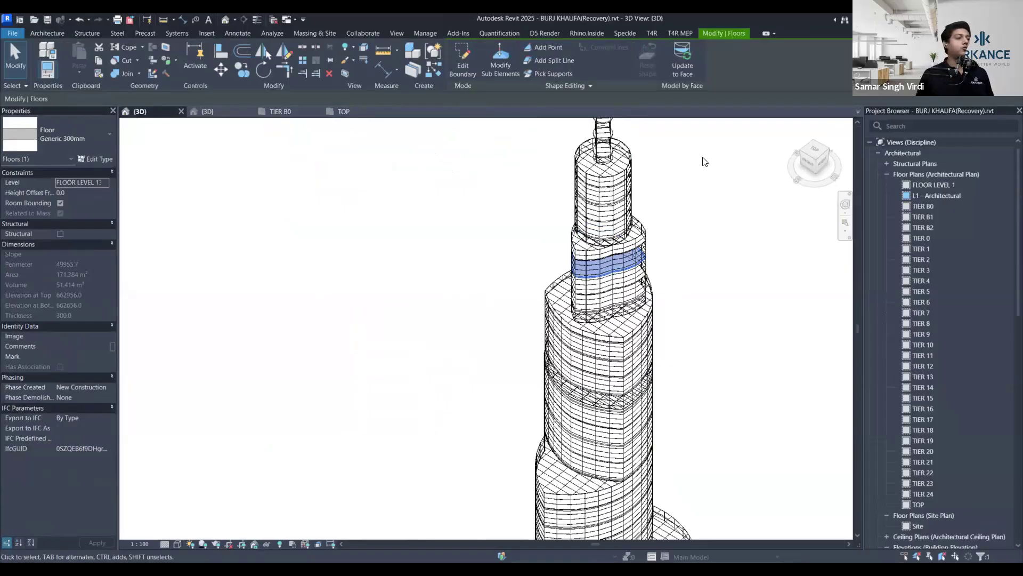
scroll(475, 205, "down", 6)
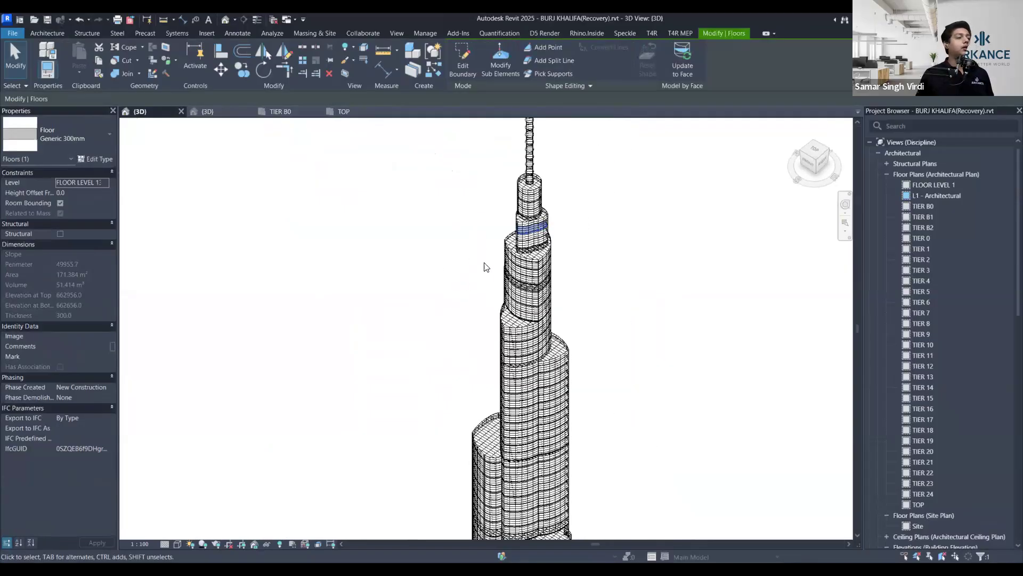
scroll(591, 290, "down", 2)
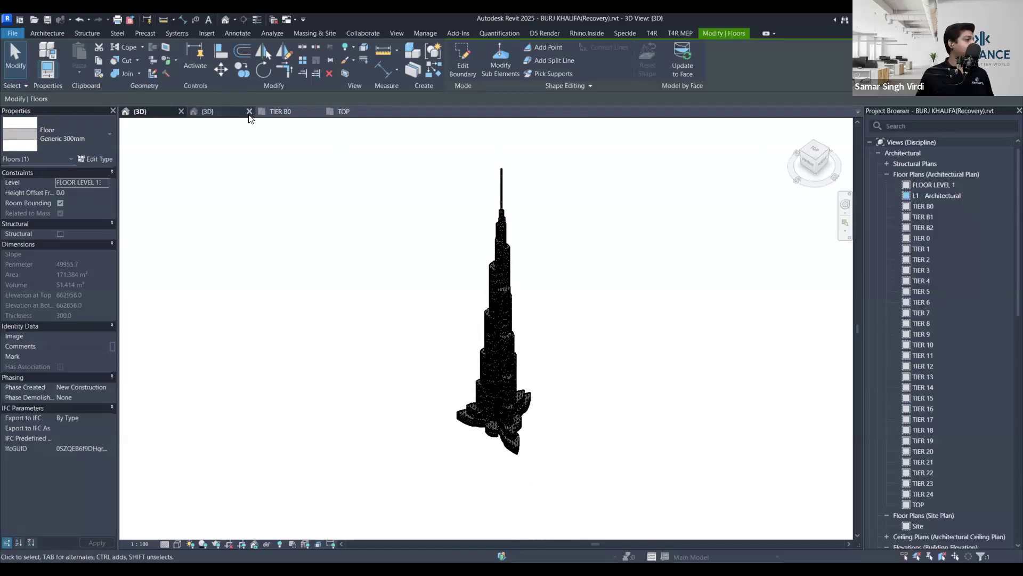
Review the TIER B0 and TOP floor plans of the DL STAGE copy and open its Site plan
left_click(286, 114)
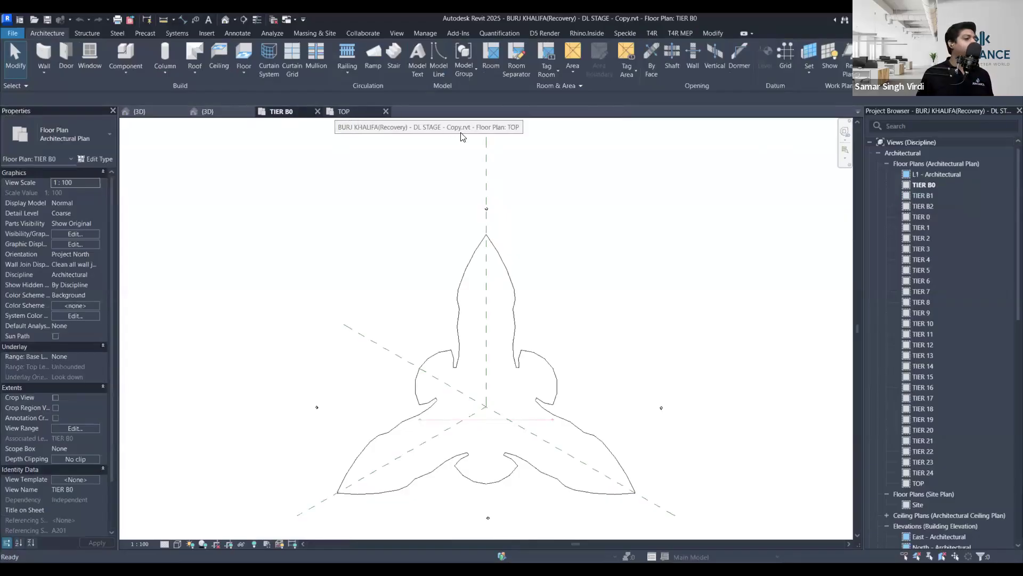
left_click(352, 111)
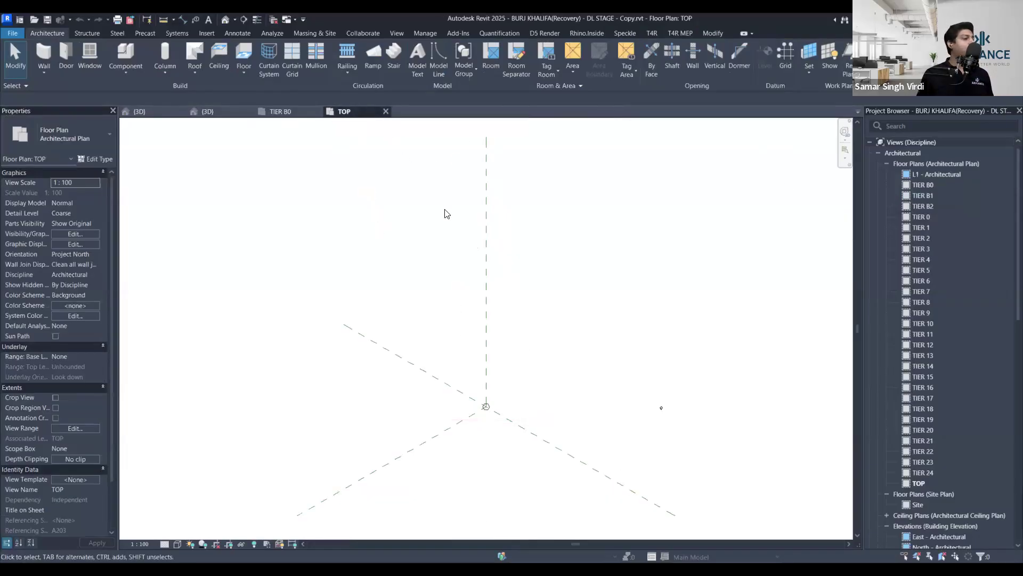
scroll(935, 451, "down", 2)
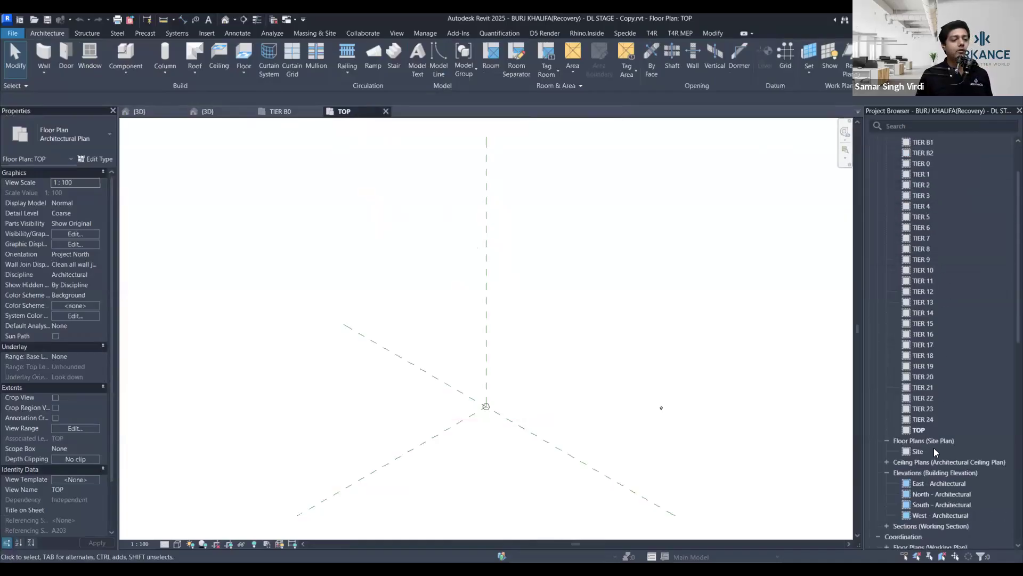
double_click(934, 451)
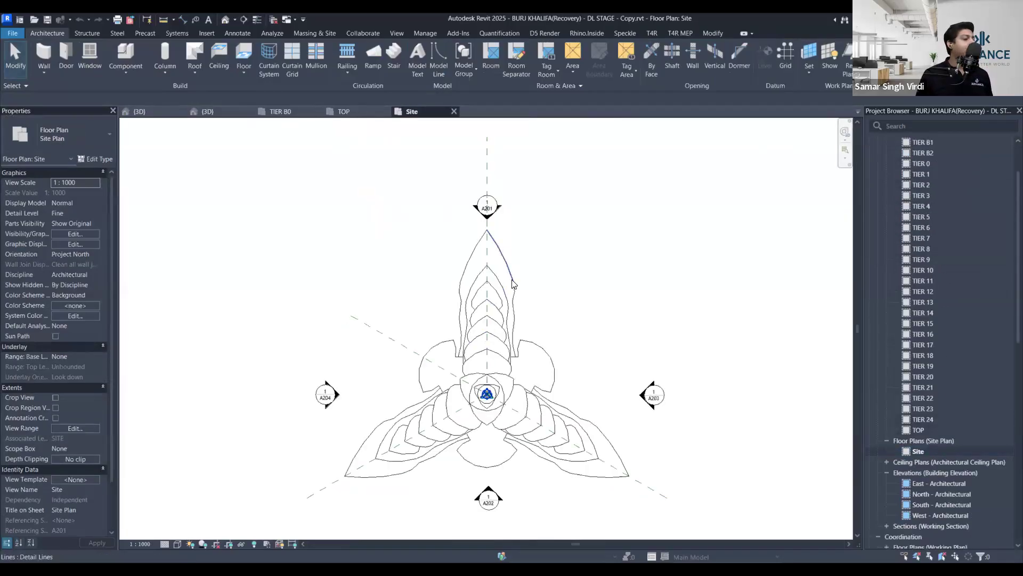
scroll(512, 281, "down", 1)
scroll(401, 480, "up", 1)
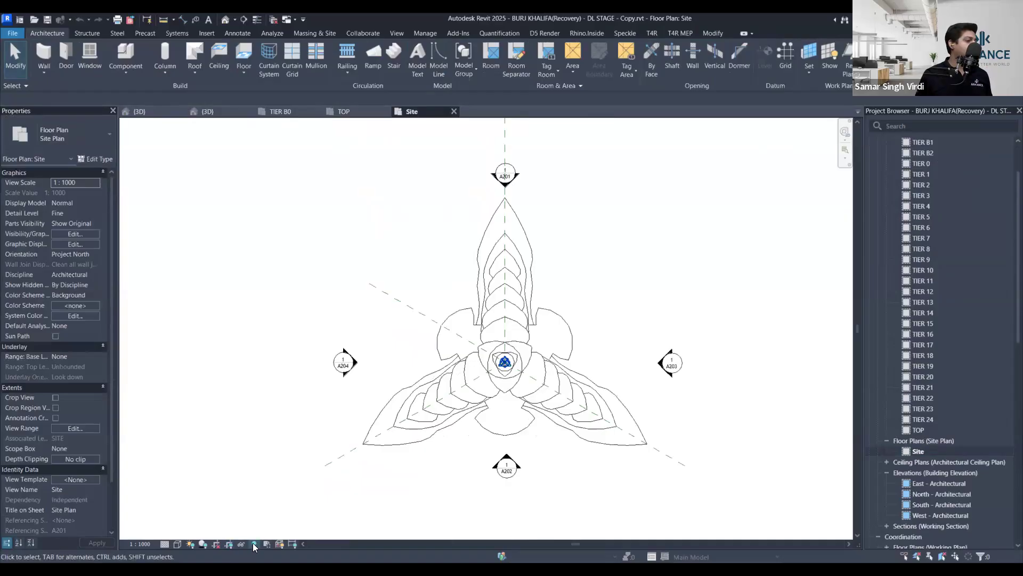
Reveal the hidden elements in the Site plan and select the Burj_Khalifa_floors reference image to examine it
left_click(252, 543)
left_click(606, 248)
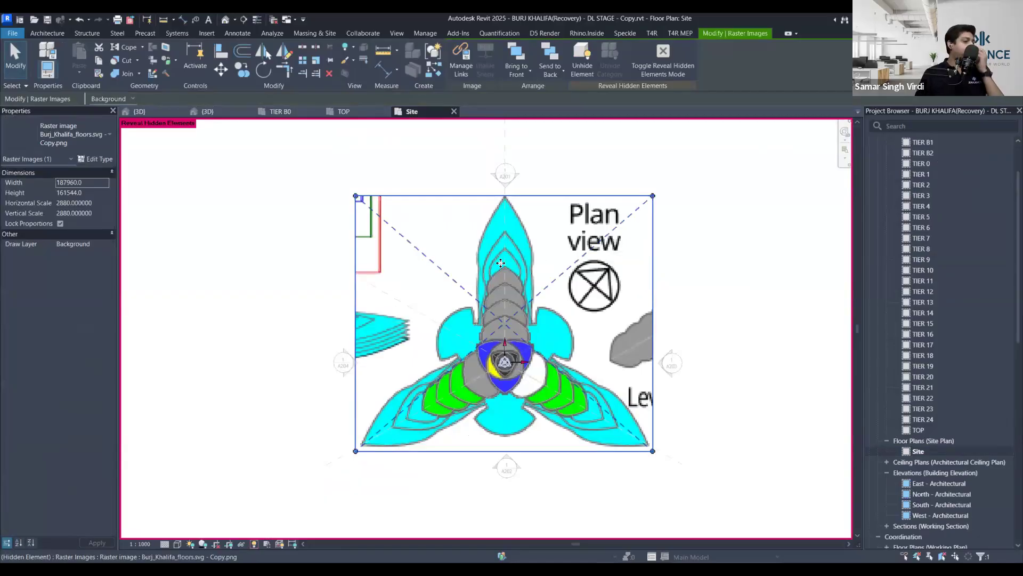
scroll(501, 365, "up", 2)
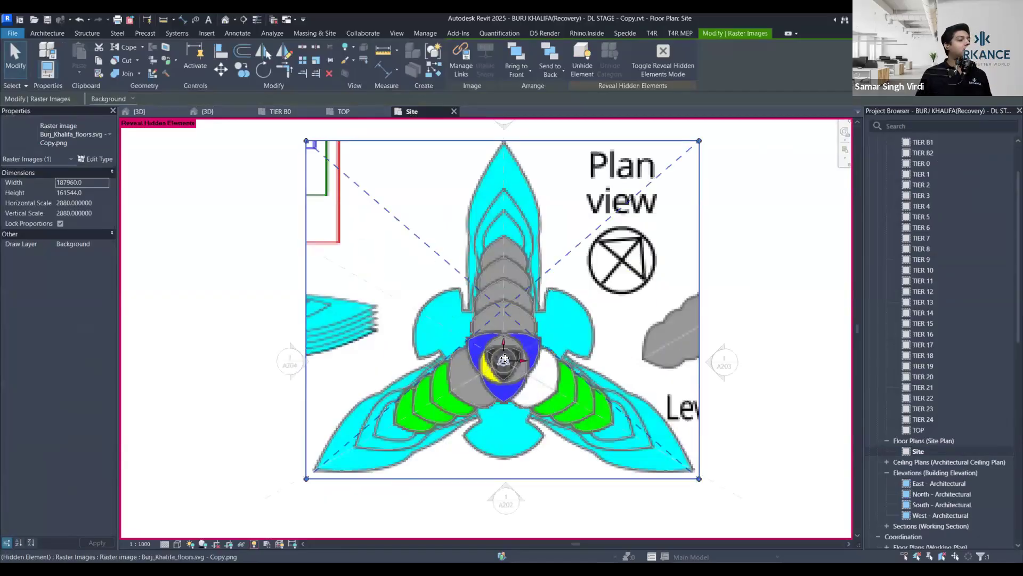
Finish examining the floors reference image and turn off the display of hidden elements in the Site plan
scroll(459, 304, "down", 1)
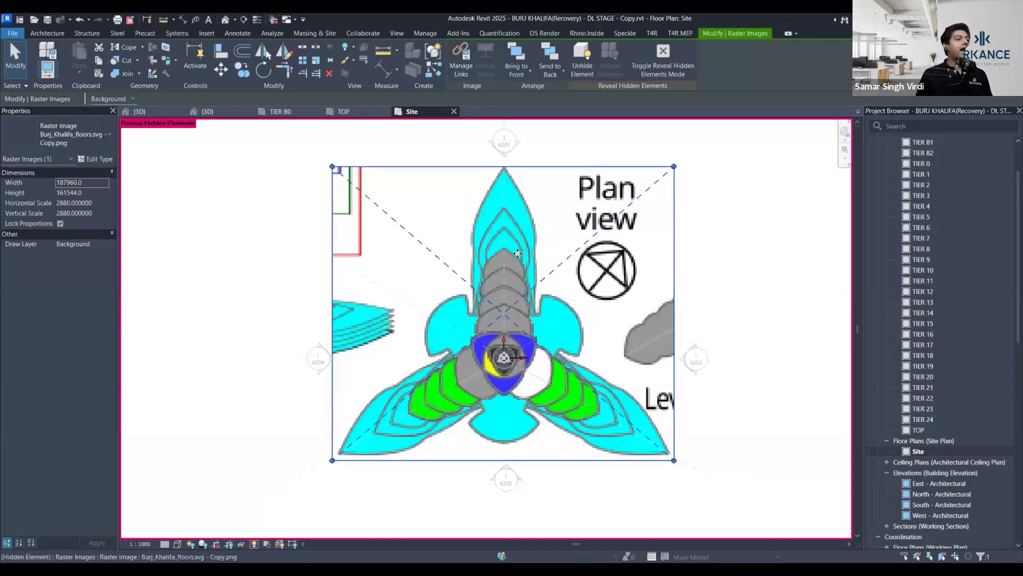
scroll(506, 199, "up", 1)
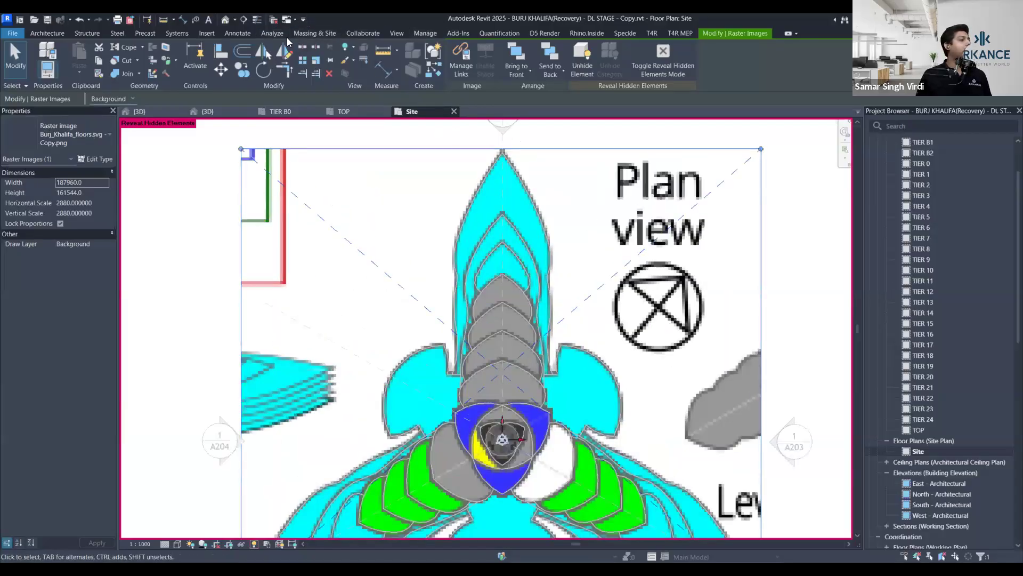
left_click(237, 33)
scroll(576, 210, "down", 3)
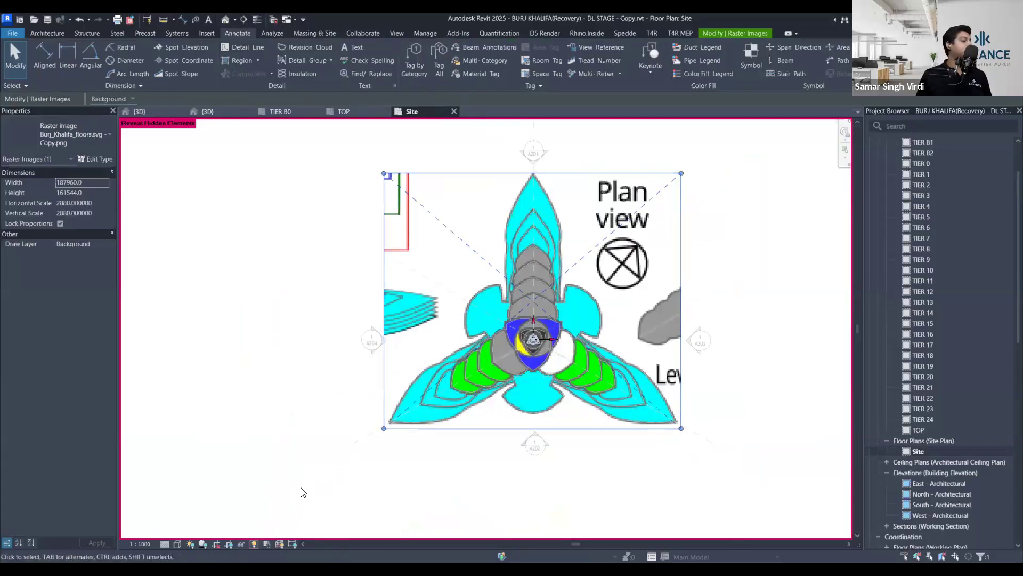
left_click(255, 543)
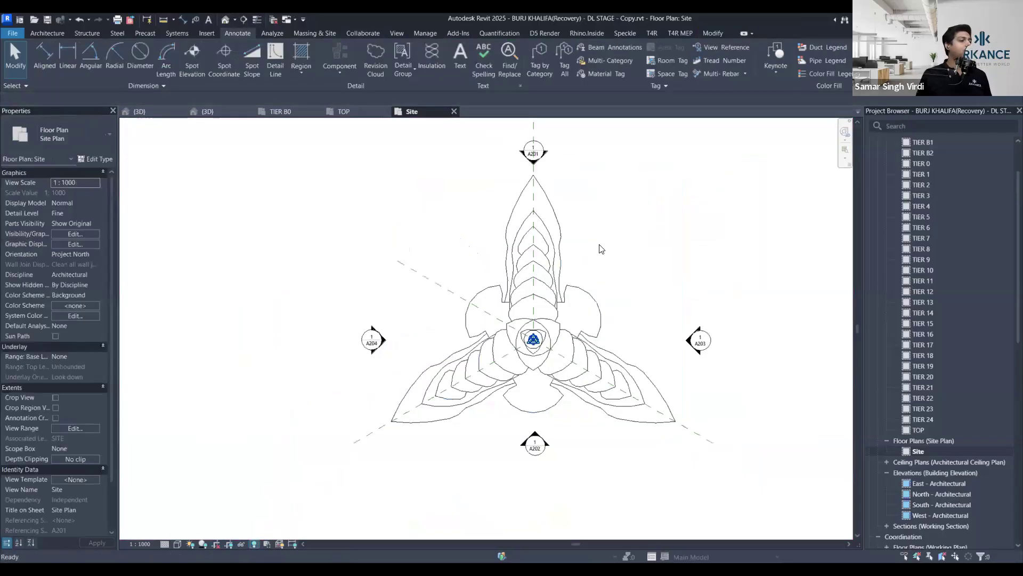
Select an outline arc of the lobe east of the core to check its line properties and examine the traced tier outlines
scroll(569, 302, "up", 3)
left_click(577, 292)
left_click(626, 346)
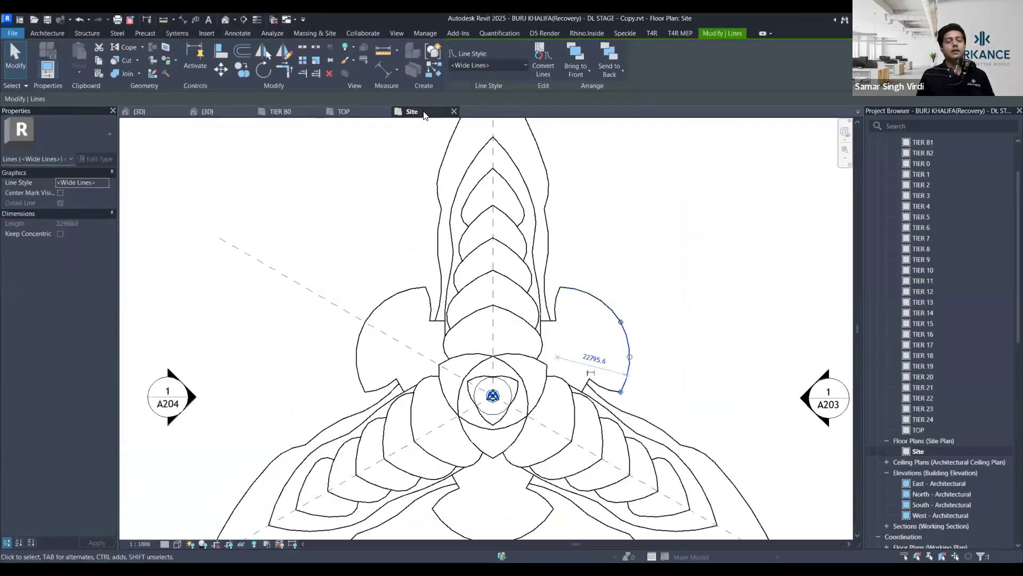
left_click(680, 217)
scroll(490, 210, "down", 3)
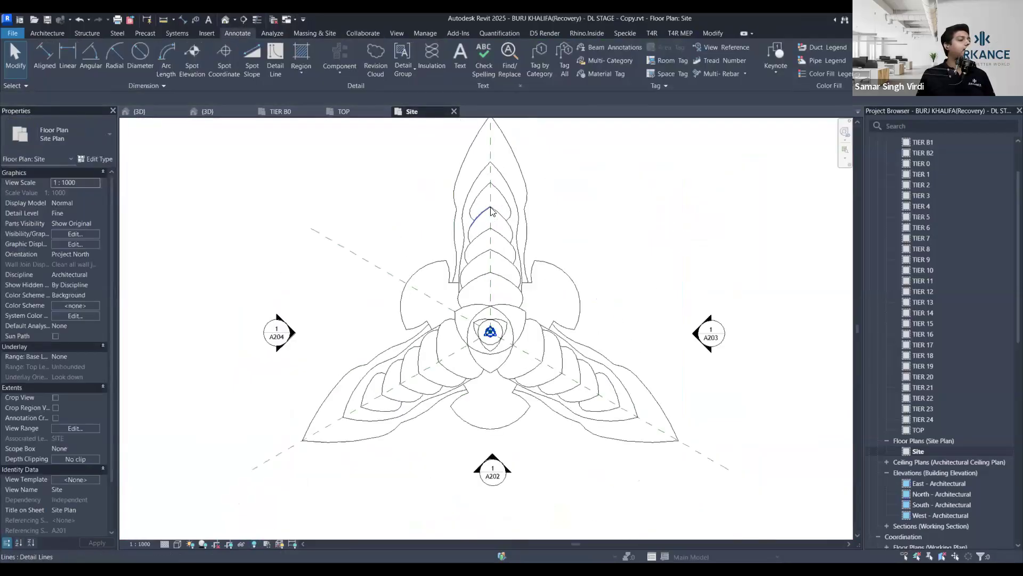
scroll(469, 240, "up", 4)
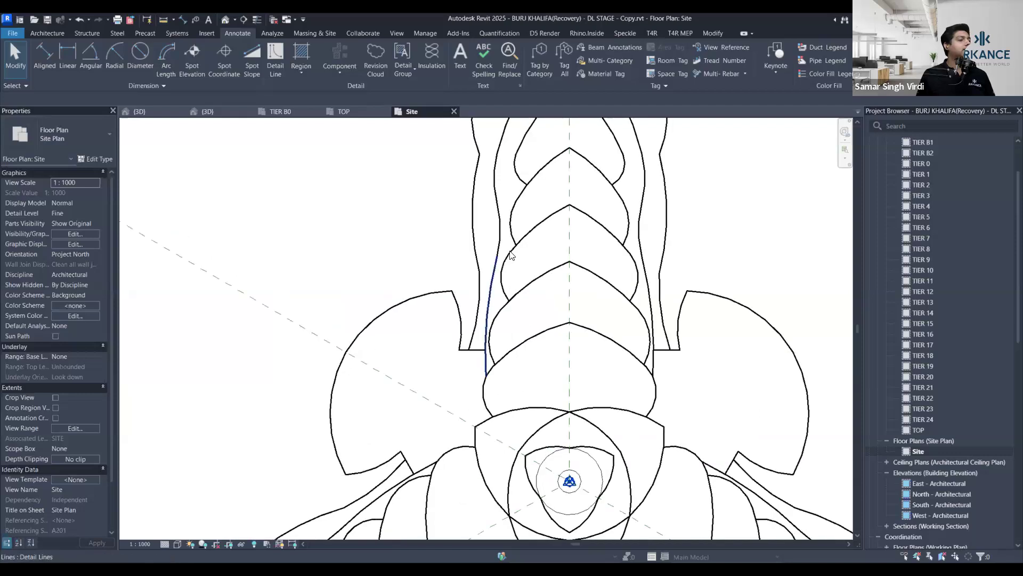
scroll(510, 254, "down", 4)
scroll(510, 359, "down", 2)
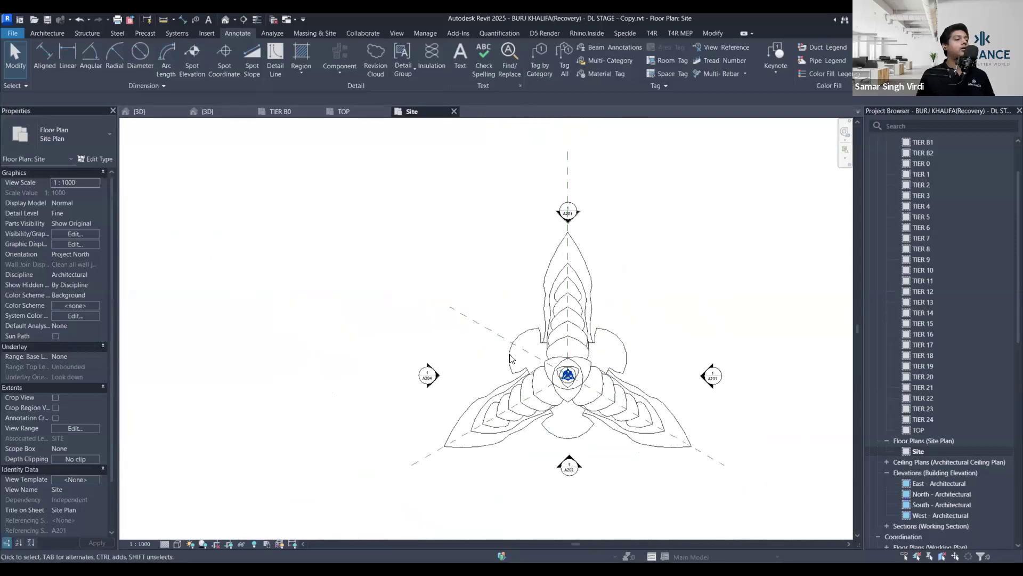
scroll(576, 262, "up", 3)
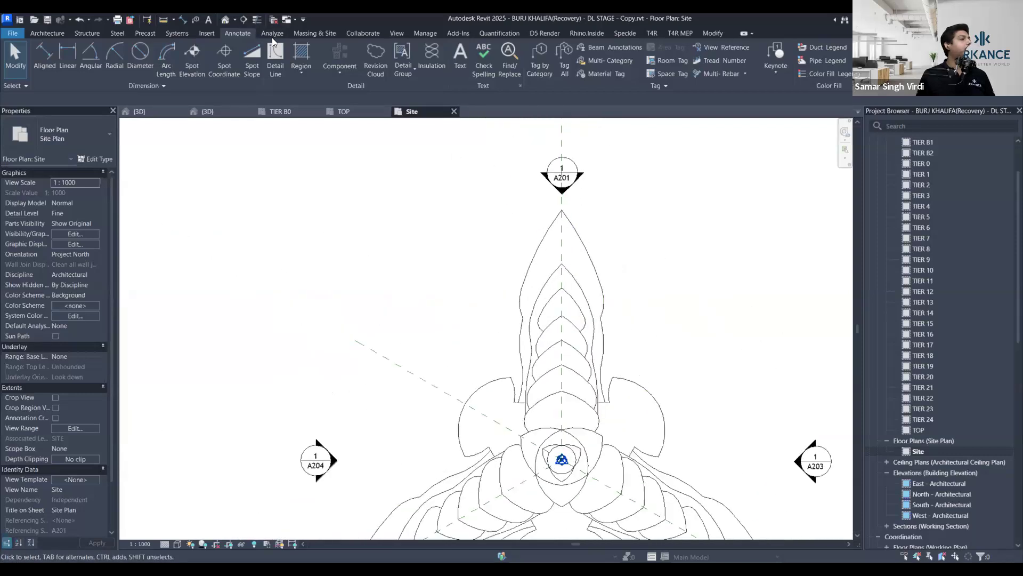
left_click(204, 36)
left_click(245, 36)
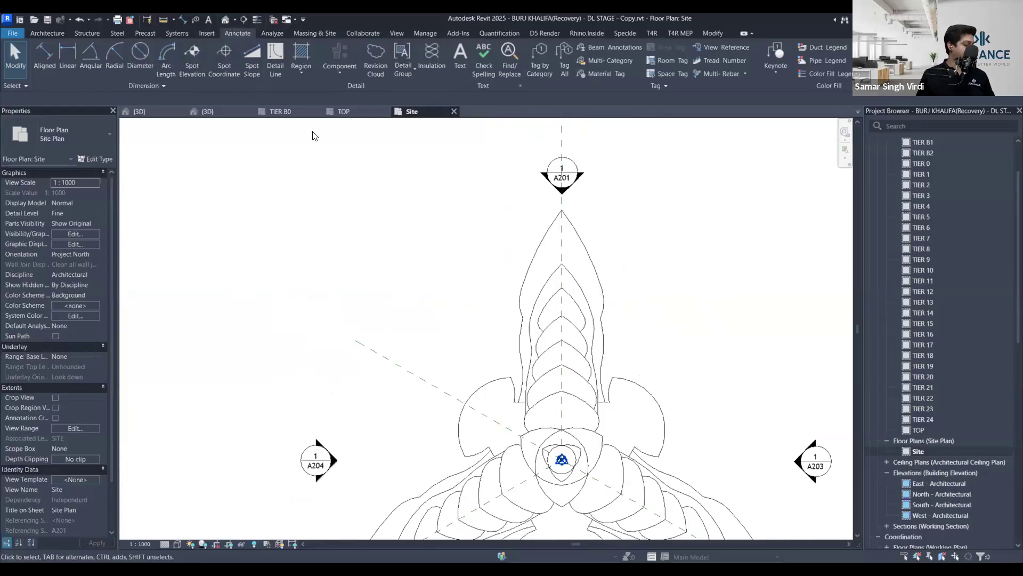
key("d")
key("l")
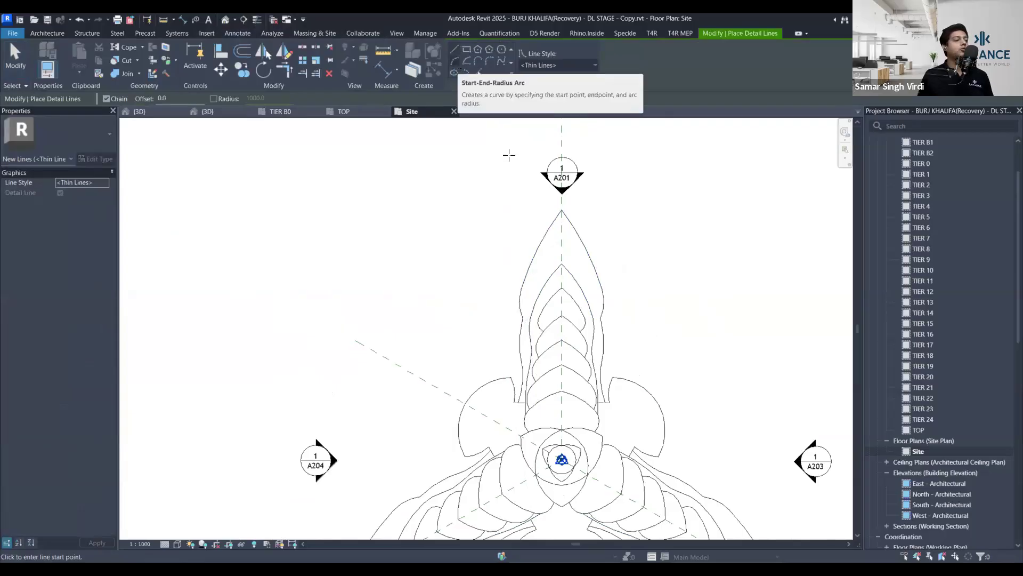
scroll(559, 316, "up", 4)
left_click(566, 248)
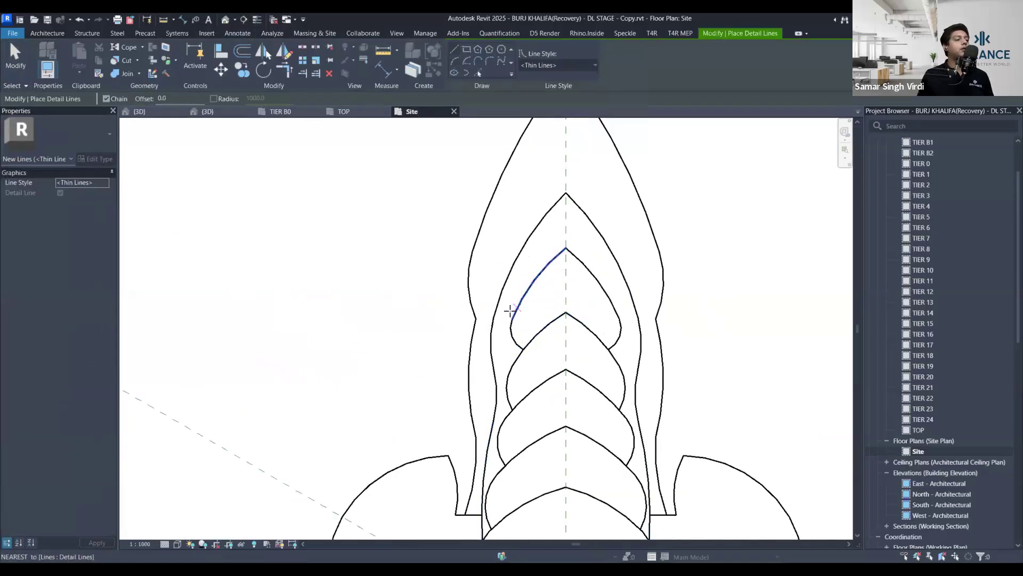
scroll(527, 278, "down", 2)
scroll(521, 268, "down", 3)
scroll(510, 249, "up", 2)
key("Escape")
key("Escape")
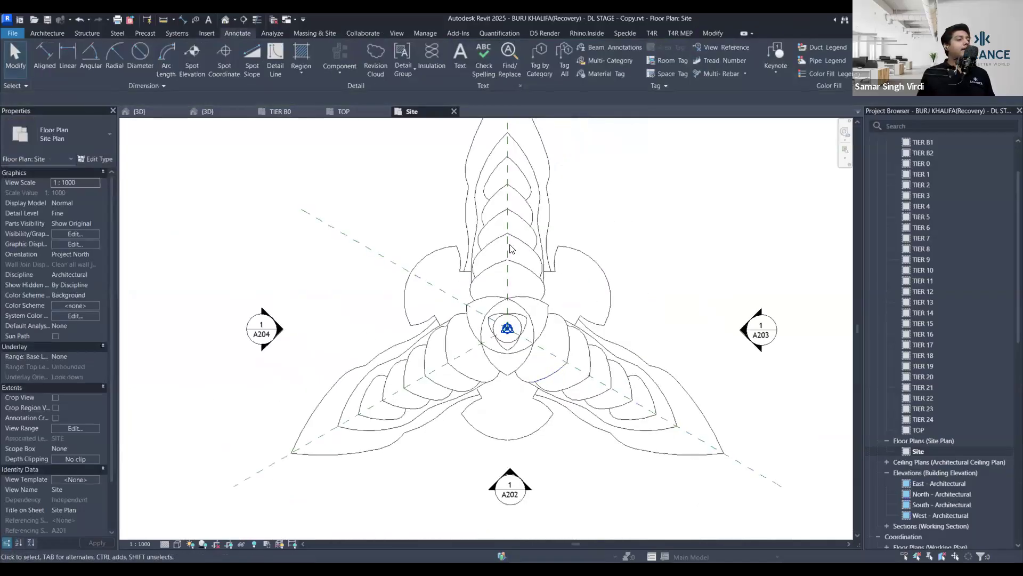
Select the vertical and diagonal reference planes through the tower's centre to examine the axes of the three wings
left_click(509, 249)
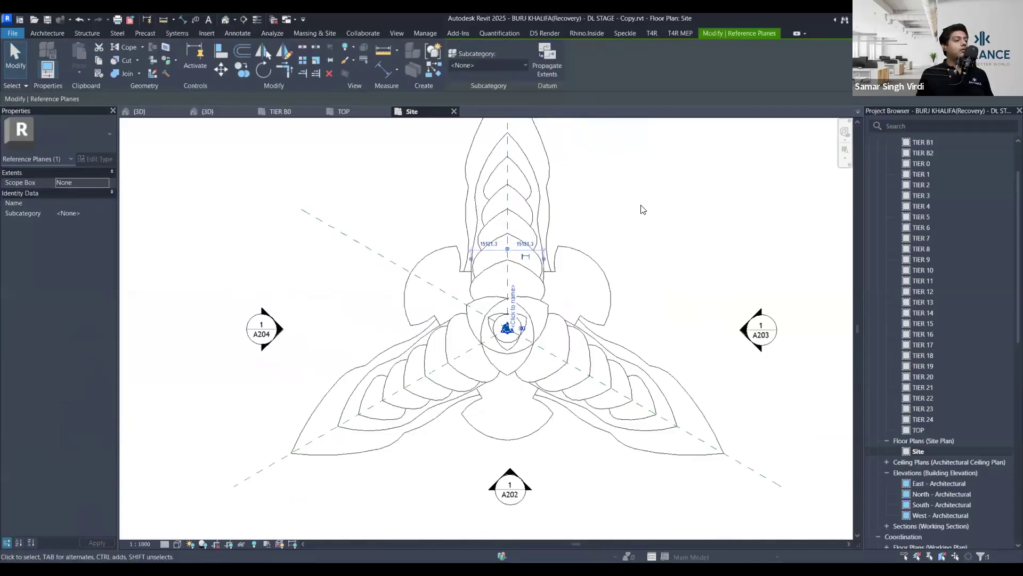
key("Escape")
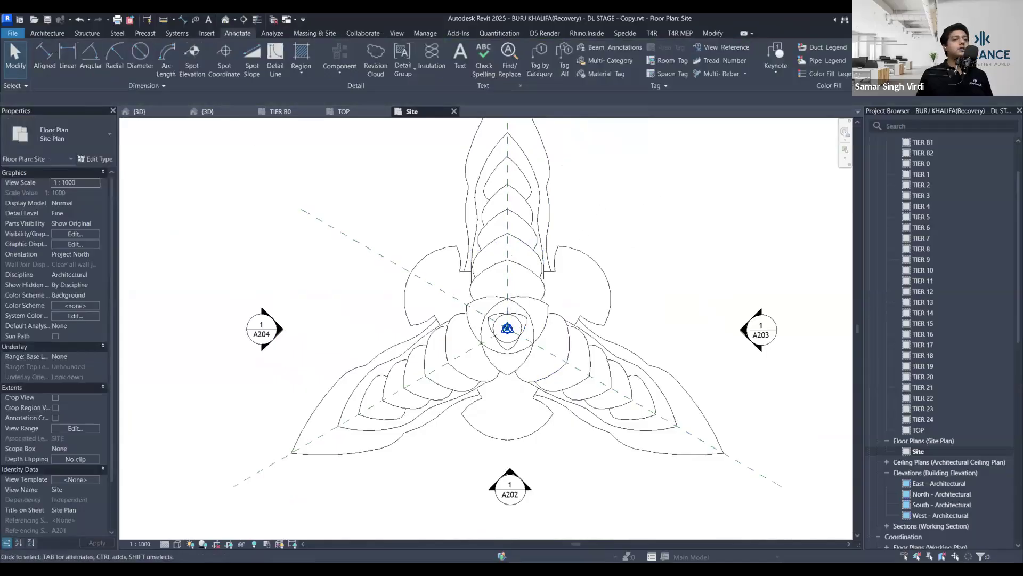
left_click(44, 33)
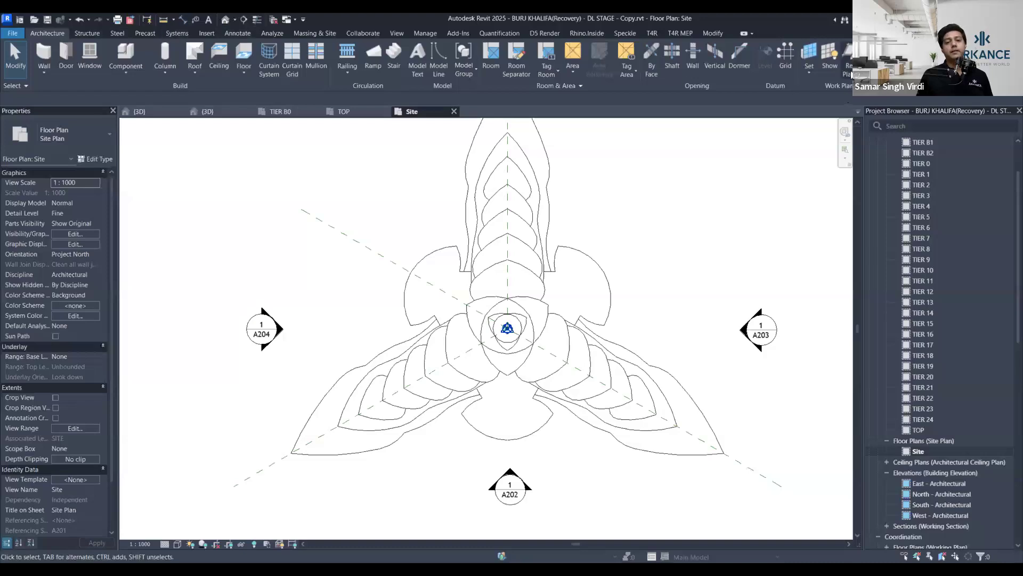
scroll(502, 333, "up", 5)
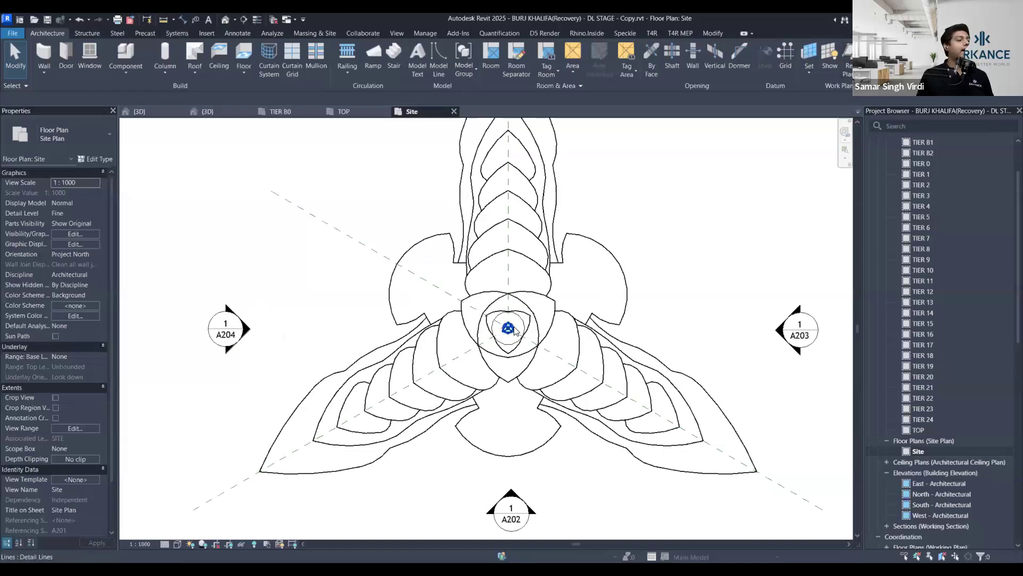
scroll(522, 305, "down", 4)
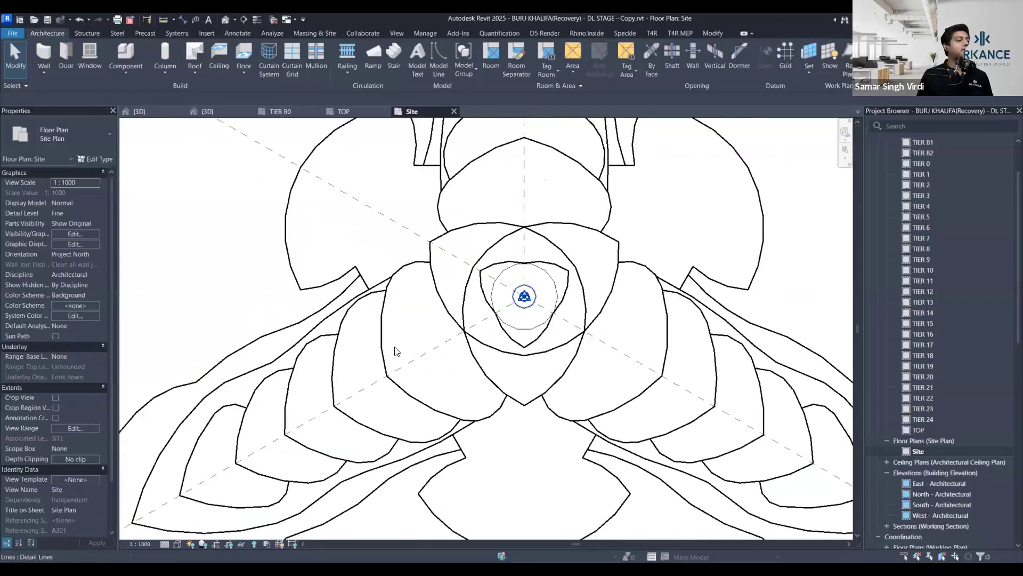
scroll(453, 327, "down", 4)
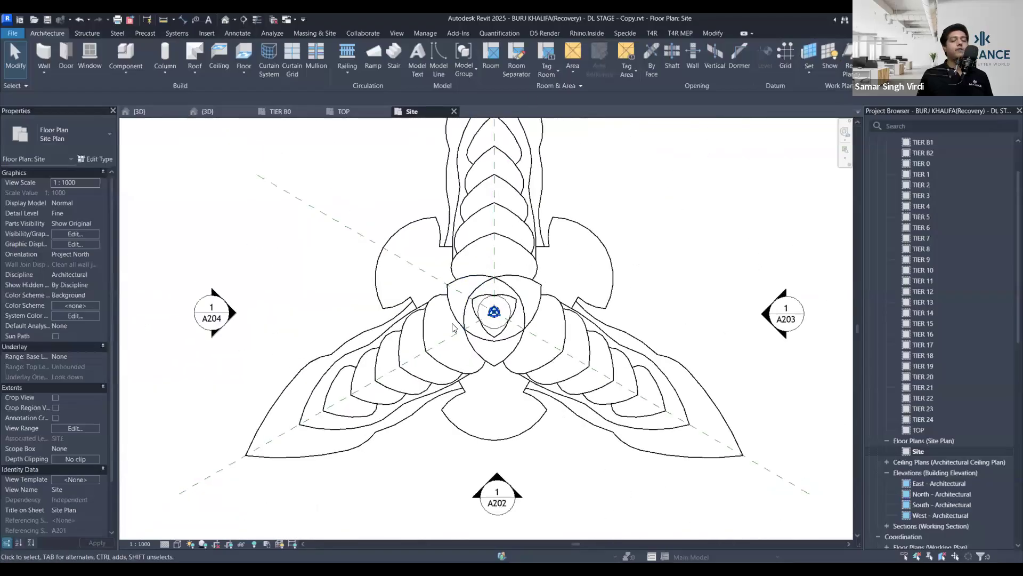
left_click(494, 260)
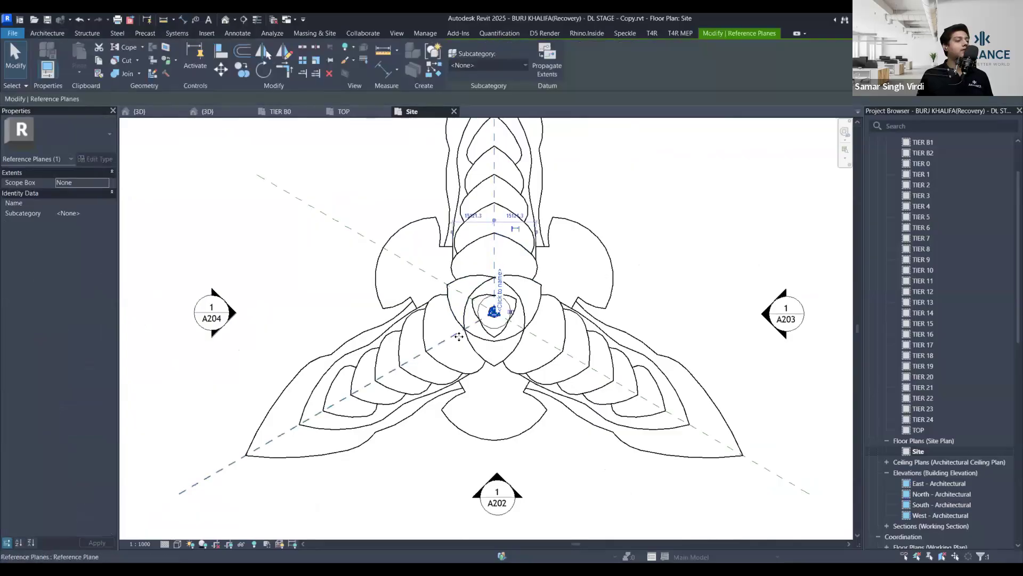
left_click(489, 300)
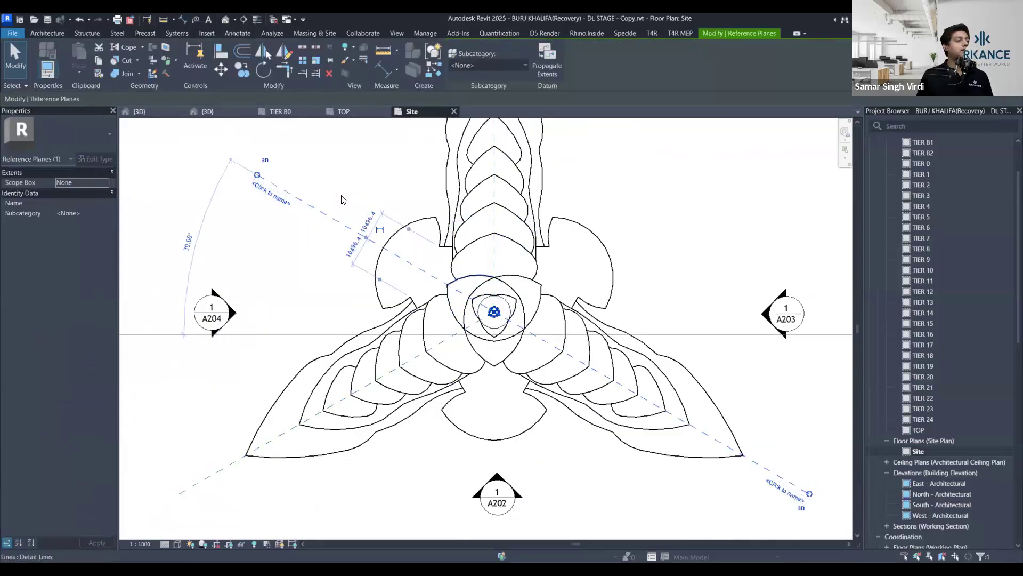
left_click(686, 354)
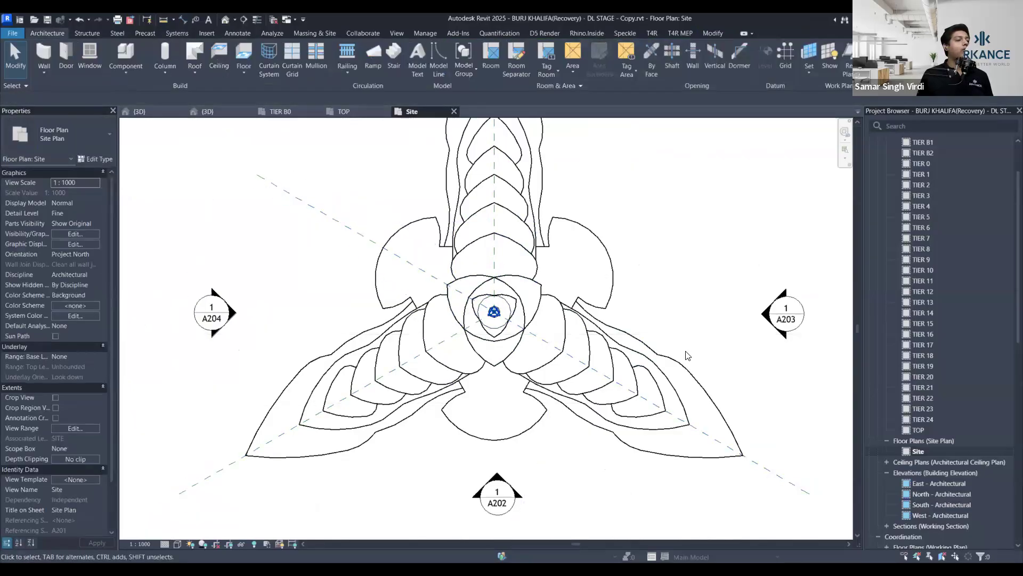
Select the detail lines on the western half of the north wing to examine the mirrored half outline, and clear the selection
scroll(618, 335, "down", 5)
scroll(594, 325, "up", 7)
scroll(605, 396, "down", 3)
scroll(606, 398, "up", 3)
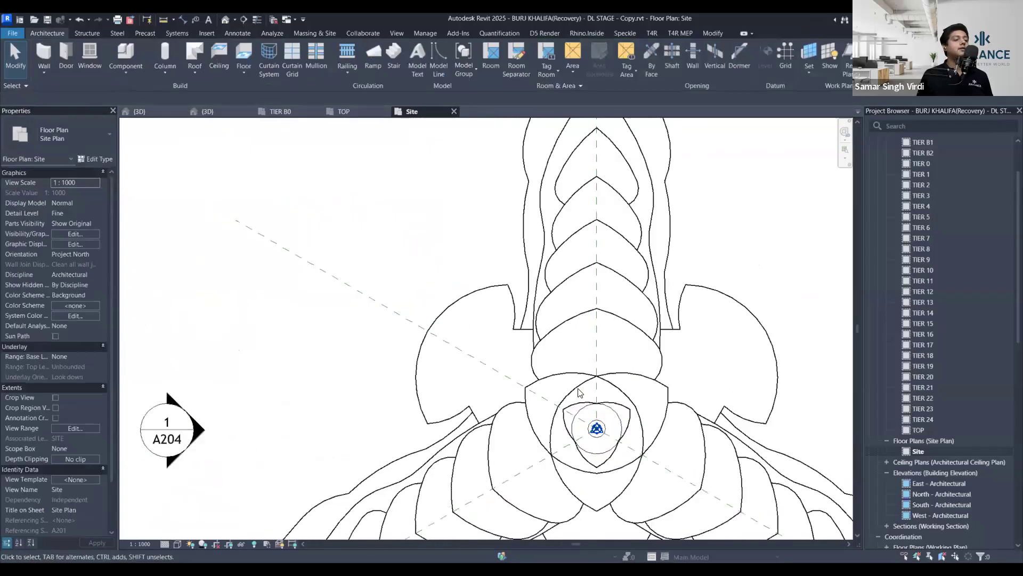
scroll(584, 231, "down", 2)
left_click_drag(494, 139, 615, 407)
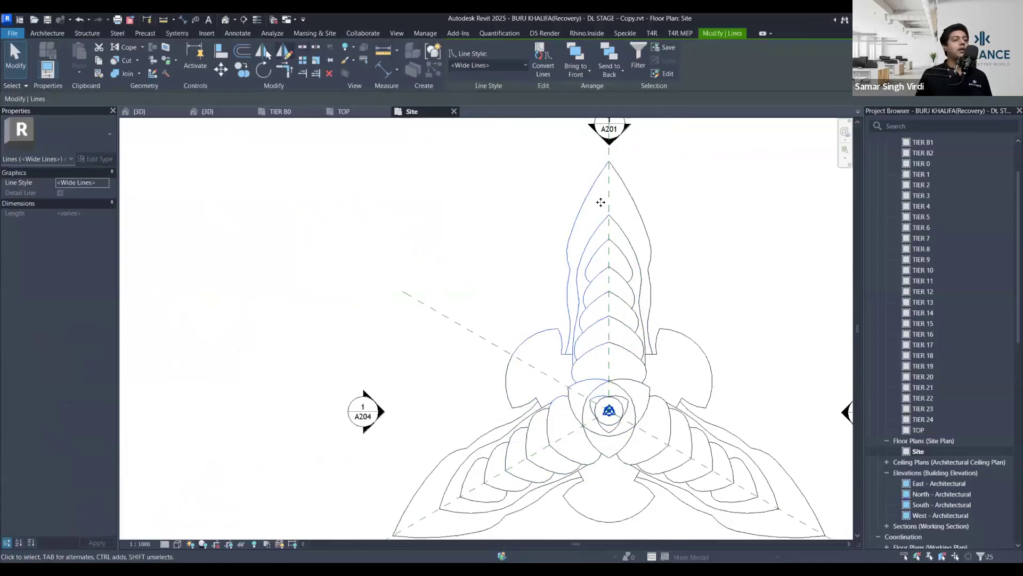
scroll(643, 218, "down", 3)
scroll(653, 290, "up", 2)
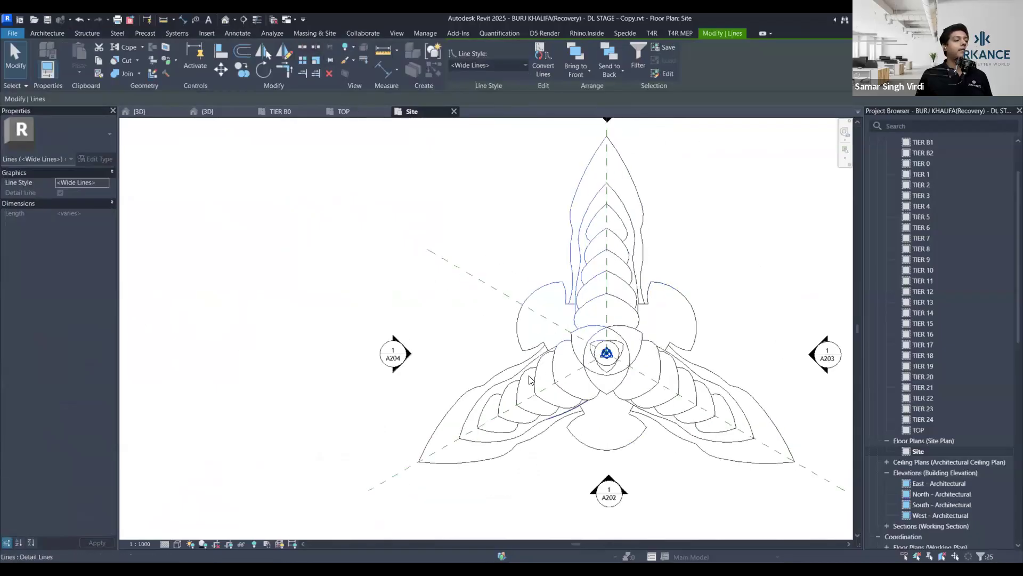
left_click_drag(724, 132, 733, 265)
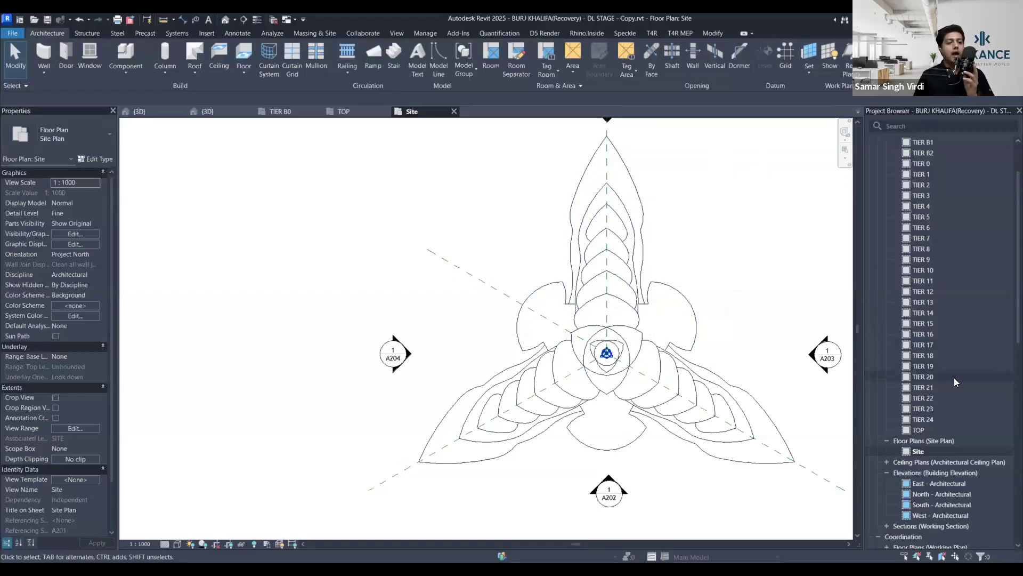
Open the North, South and East architectural elevations in turn
scroll(954, 377, "down", 2)
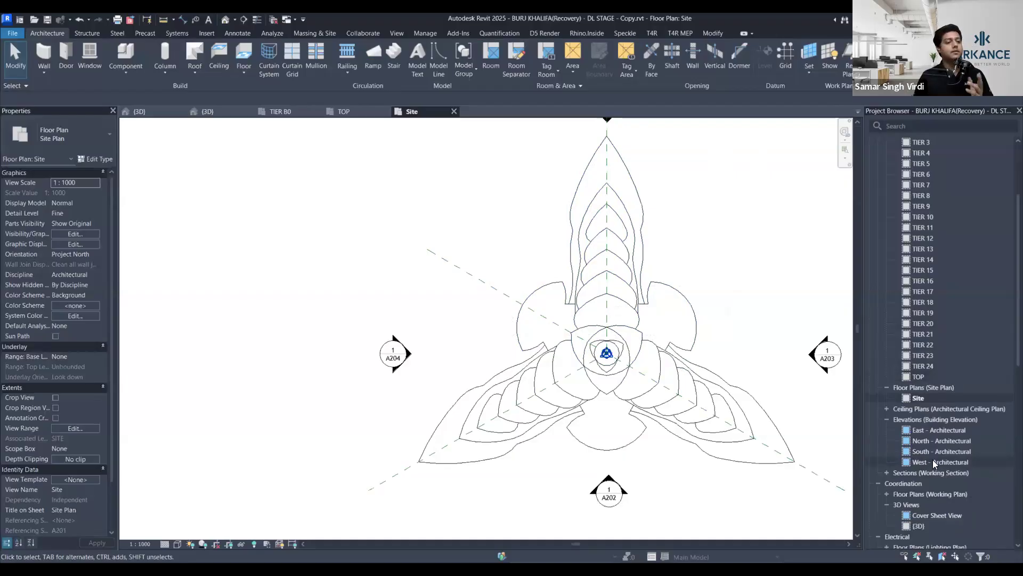
left_click(941, 440)
double_click(941, 440)
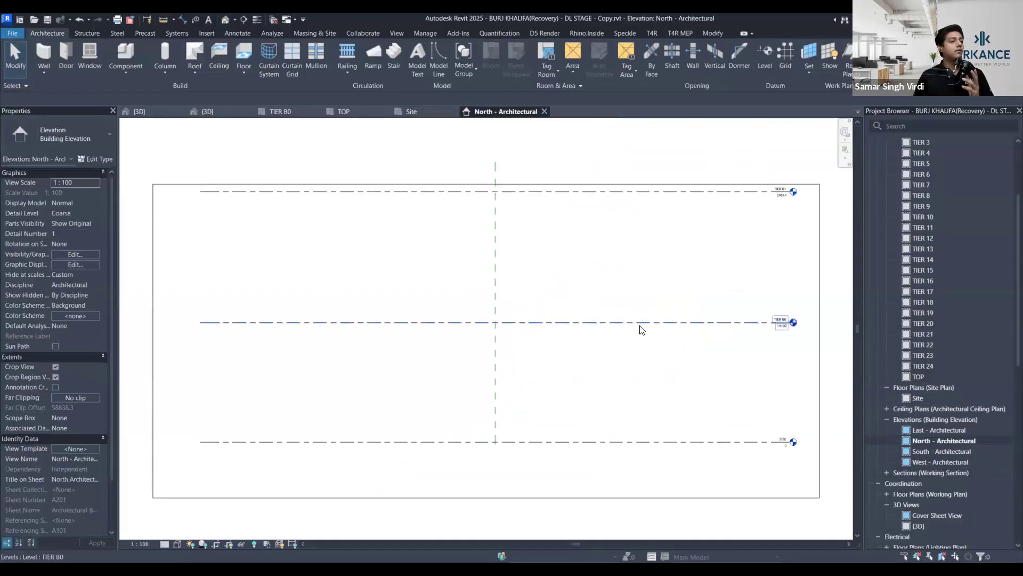
double_click(941, 449)
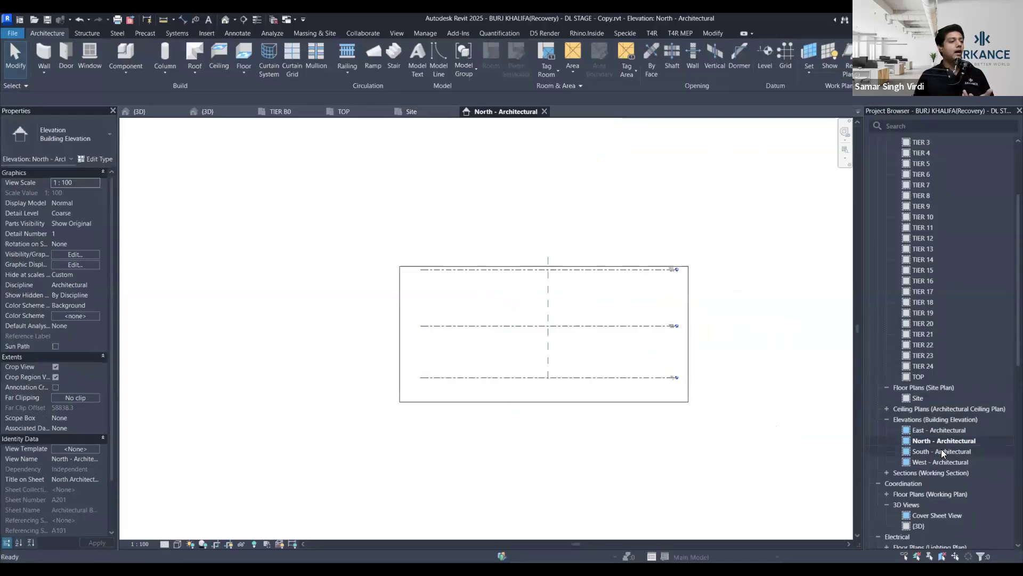
double_click(943, 431)
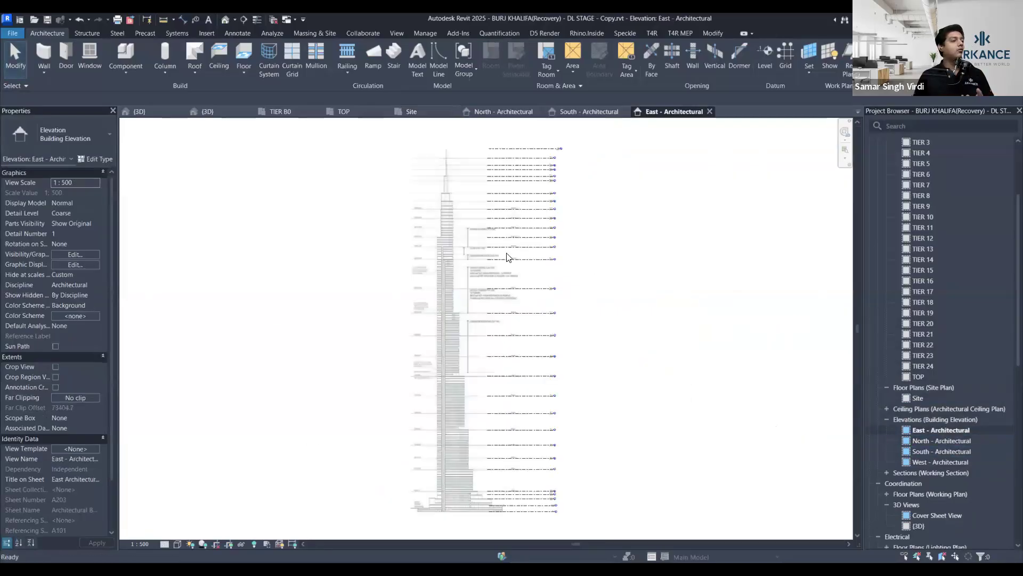
Examine the tier levels against the tower section image from SITE to TOP in the East elevation and close that view
scroll(557, 155, "up", 8)
scroll(575, 157, "down", 10)
scroll(471, 241, "down", 2)
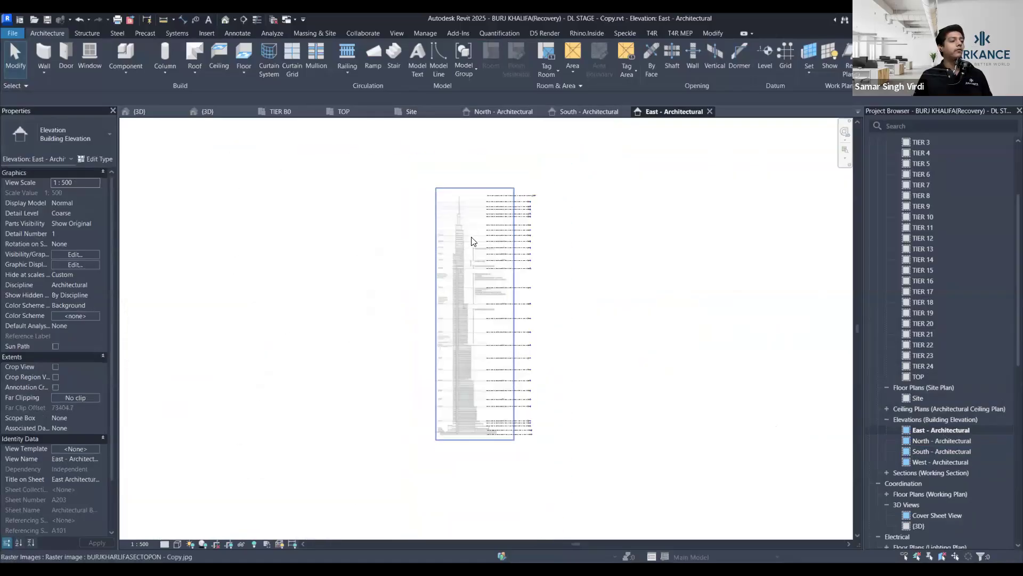
scroll(511, 443, "up", 8)
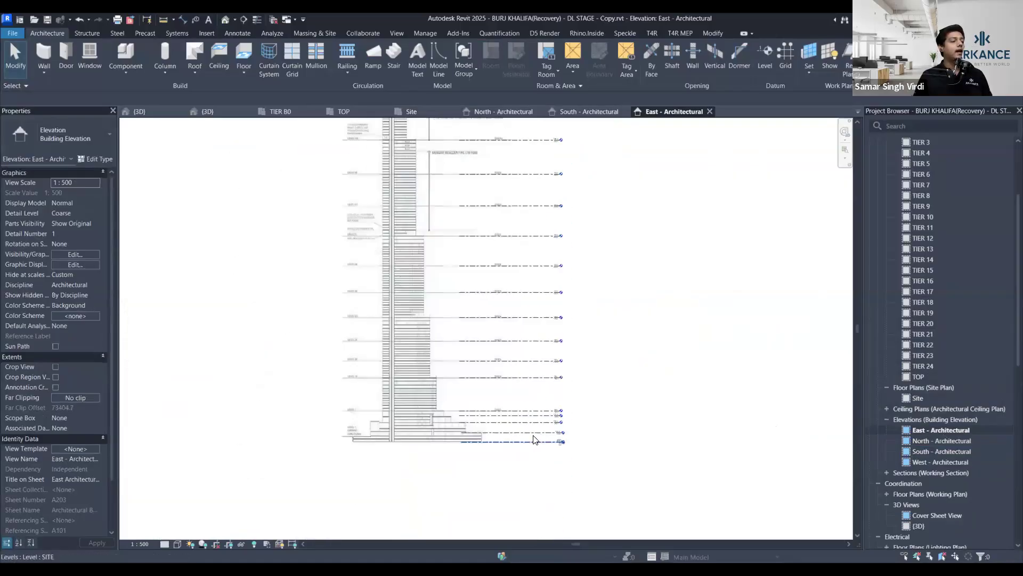
scroll(567, 363, "down", 5)
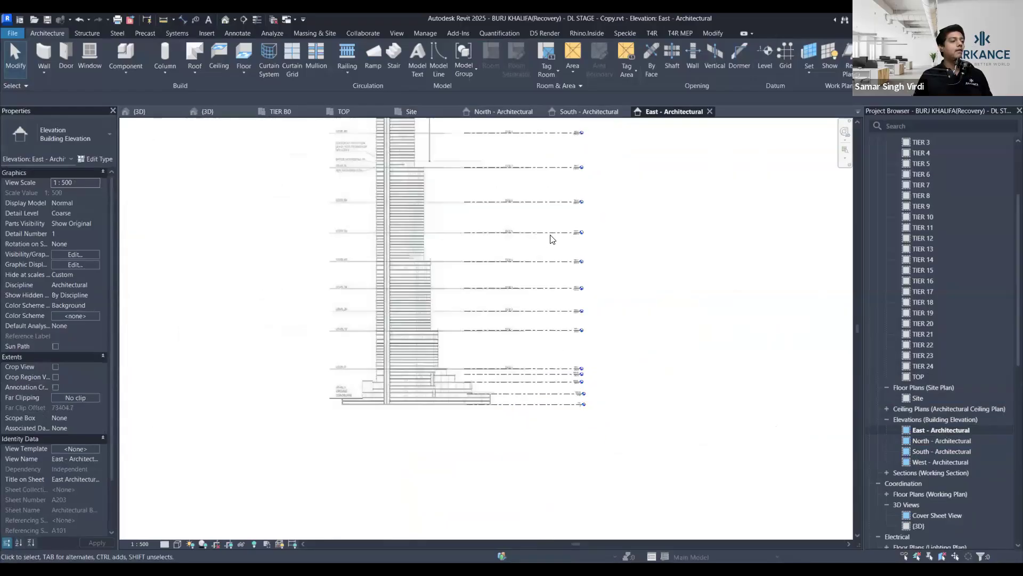
scroll(581, 160, "up", 6)
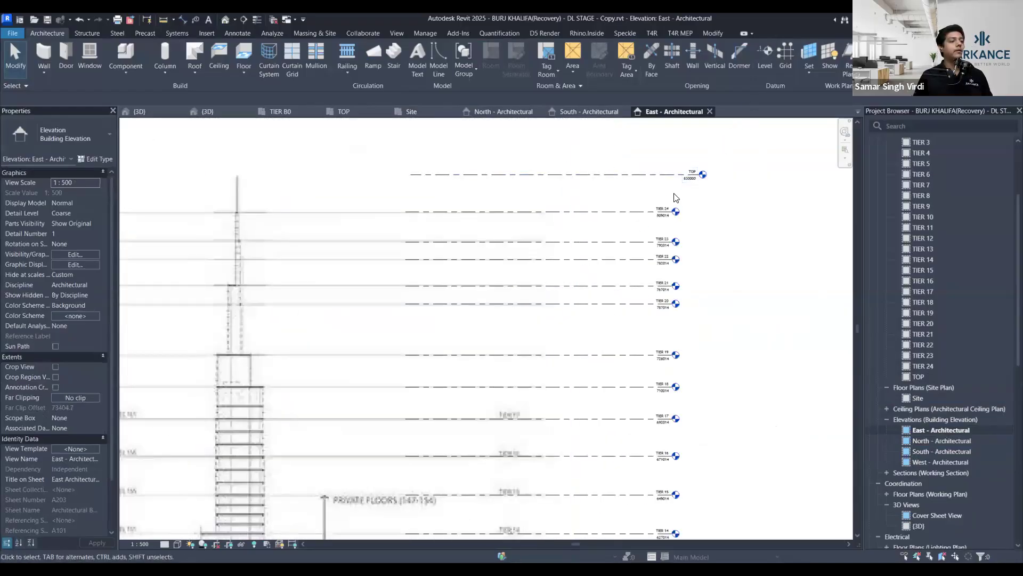
scroll(688, 181, "down", 6)
left_click(709, 112)
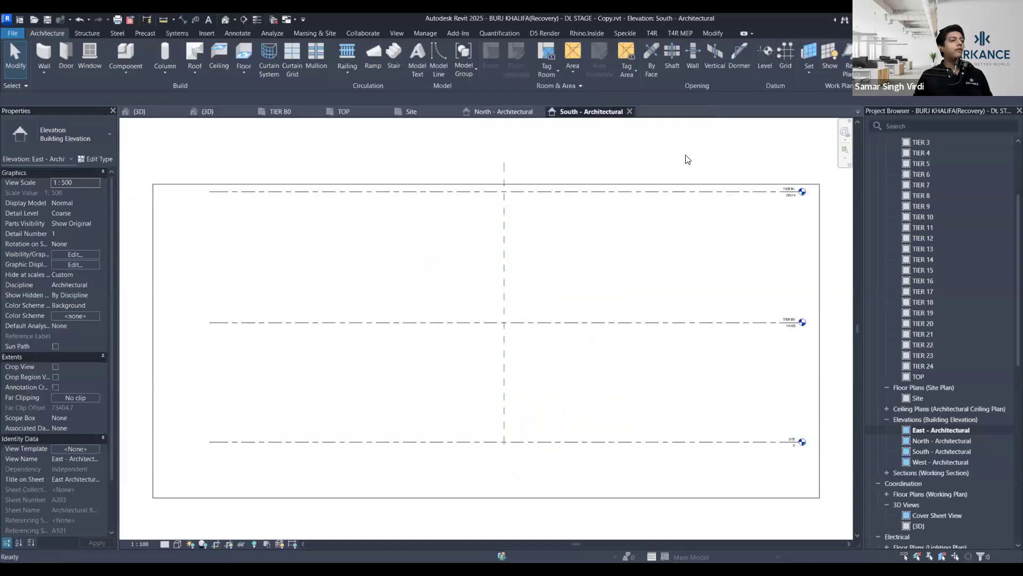
Close the South and North architectural elevations and bring up the TOP floor plan
scroll(931, 280, "up", 4)
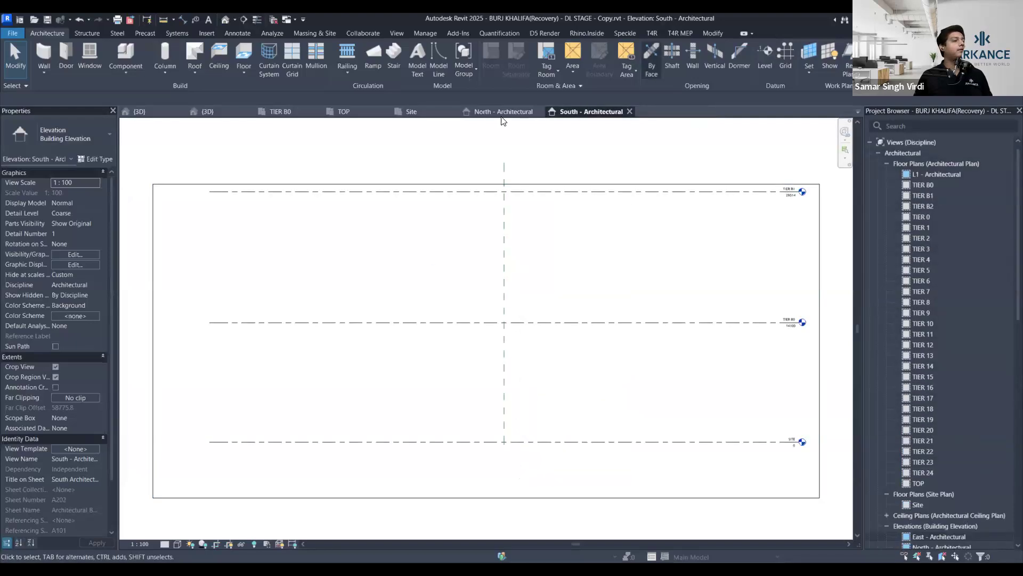
left_click(629, 111)
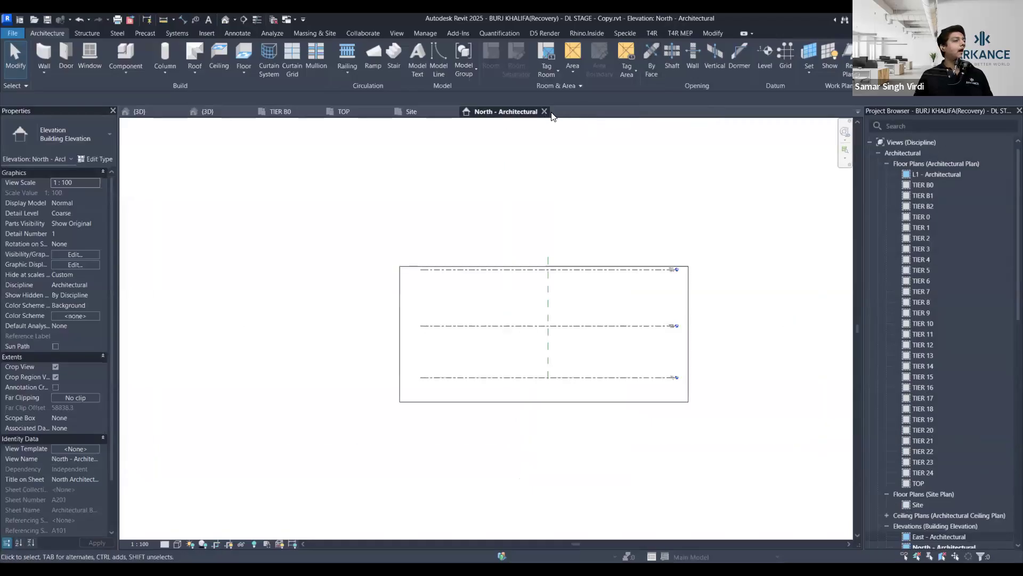
left_click(540, 112)
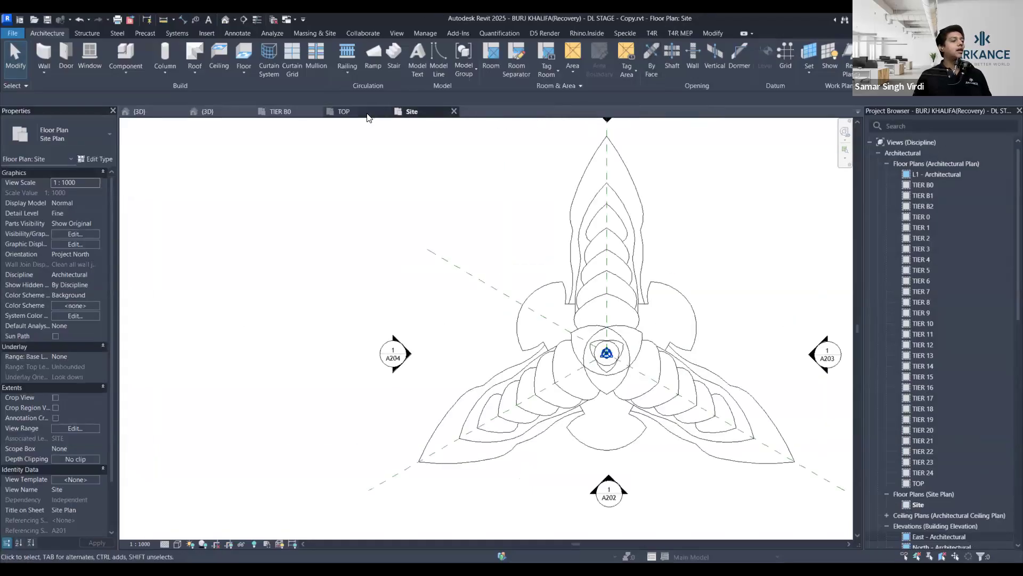
left_click(353, 112)
scroll(500, 361, "up", 3)
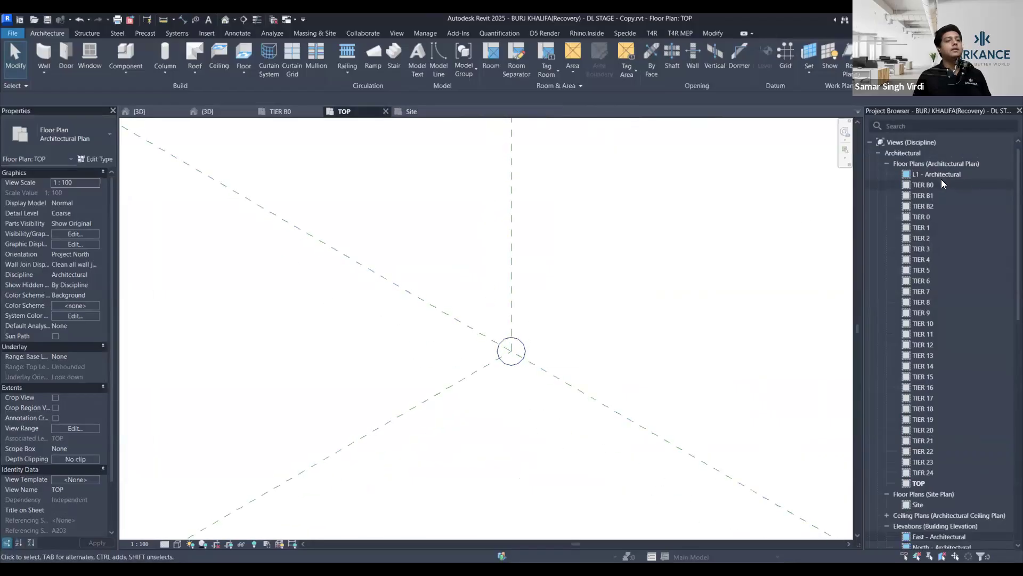
Select the smallest centre circle in the Site plan, review the aligned paste options, and compare it with the circle in the TOP plan
double_click(939, 504)
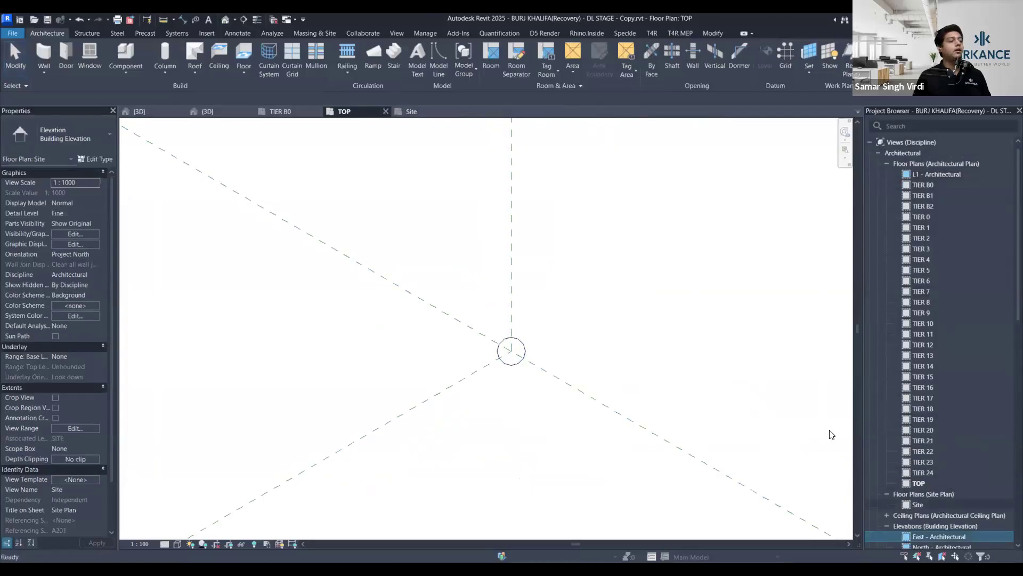
scroll(595, 356, "up", 5)
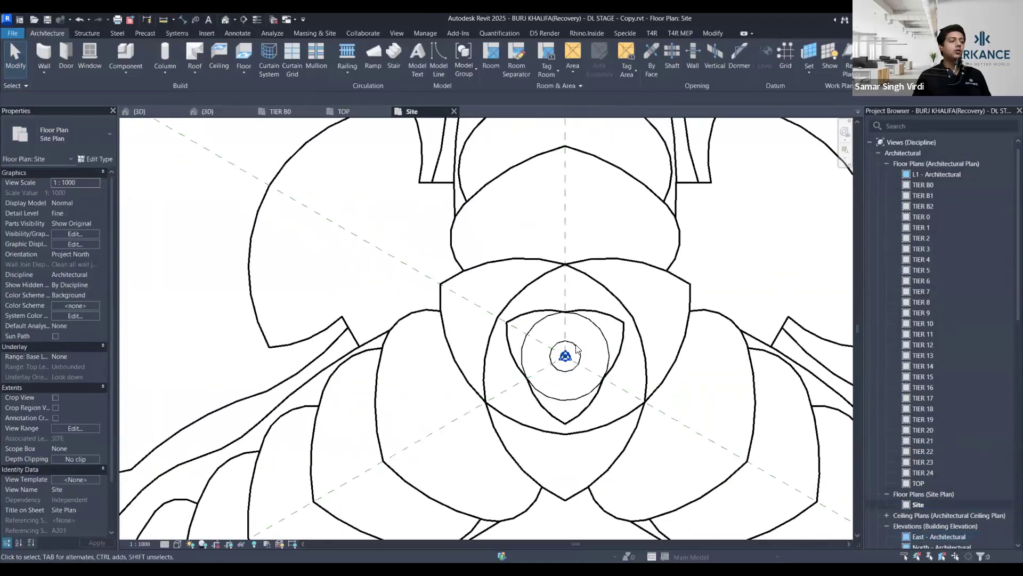
left_click(561, 342)
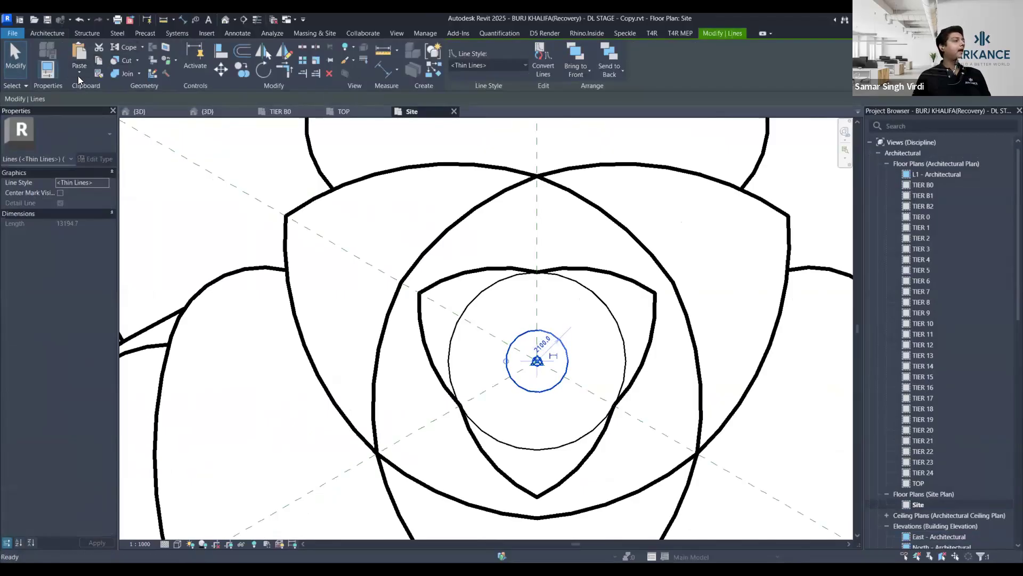
left_click(78, 75)
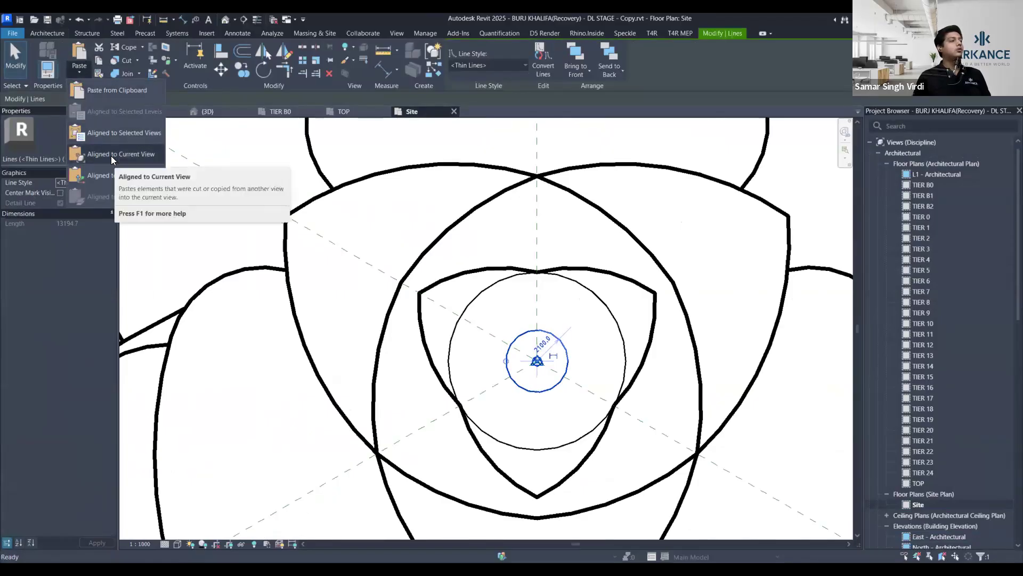
left_click(352, 112)
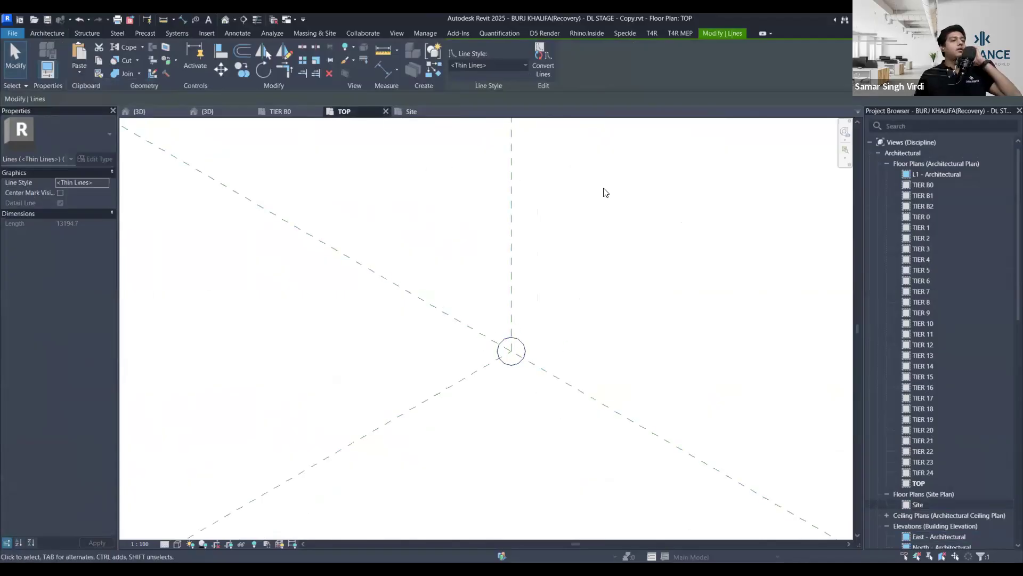
left_click(412, 112)
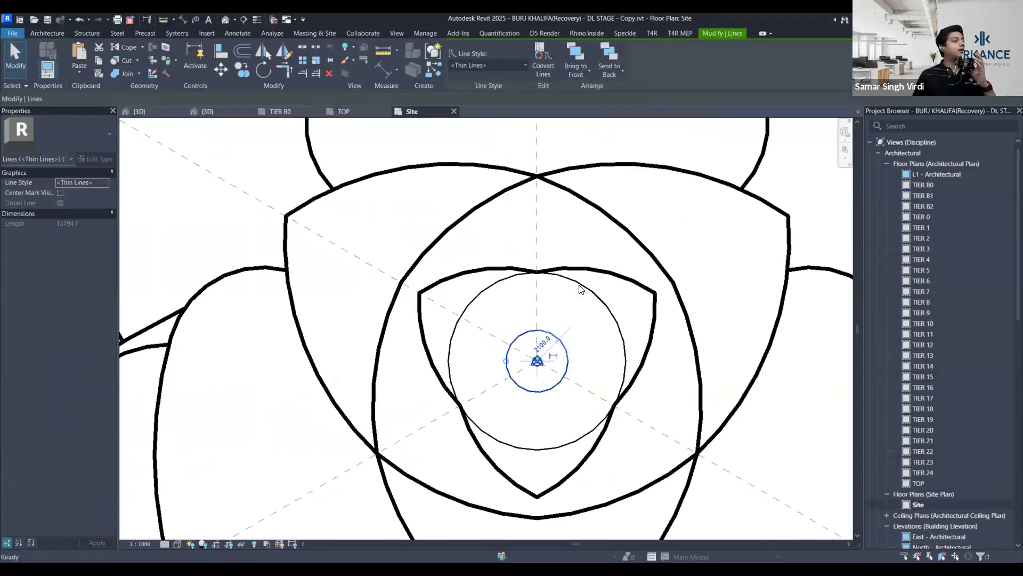
Select the northwestern arc of the large three-pointed outline around the core in the Site plan, and clear the selection
scroll(526, 217, "down", 3)
left_click(494, 183)
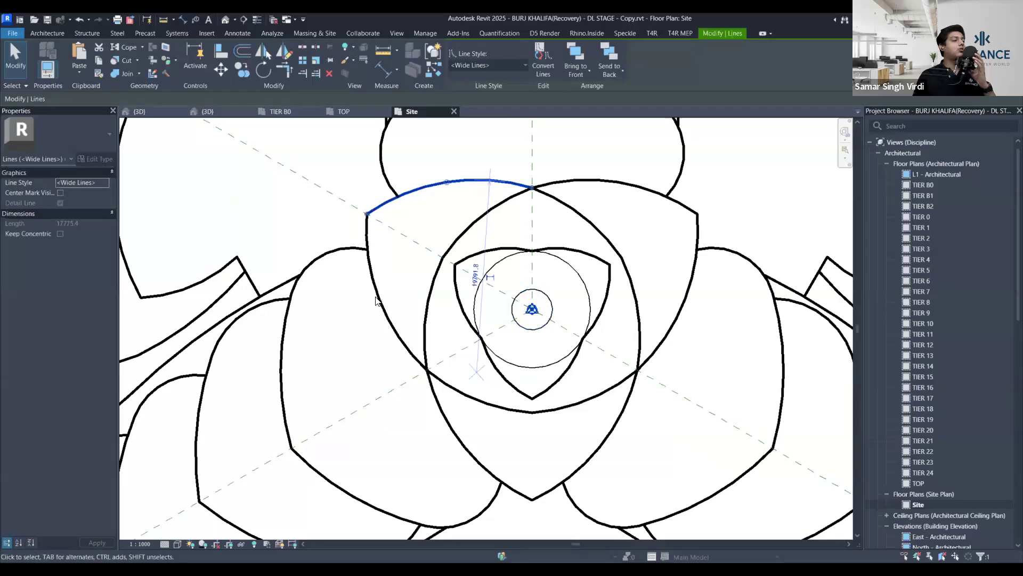
key("Escape")
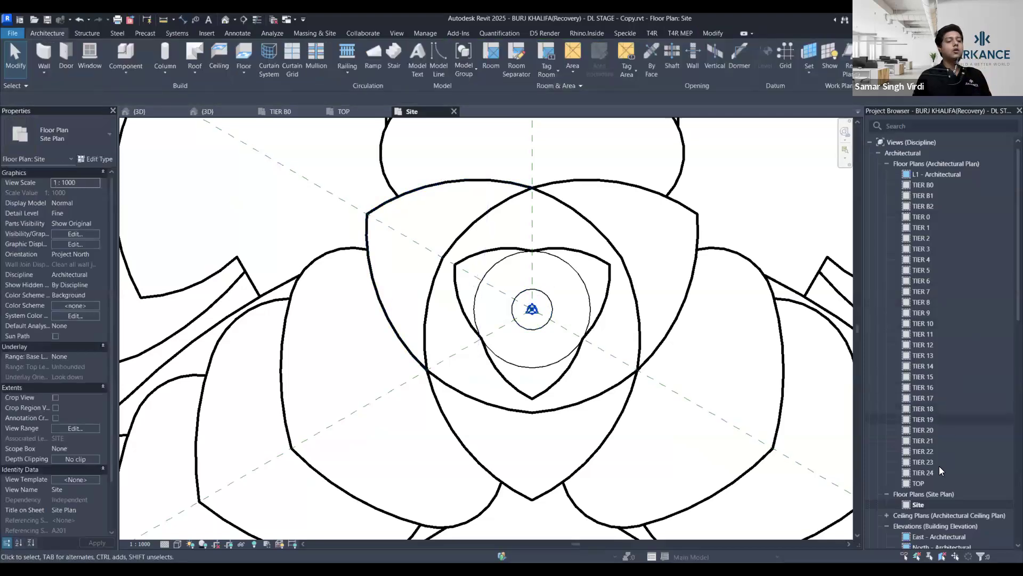
Open the TIER 23, TIER 18 and TIER 17 floor plans, and close TIER 23 and TIER 18
double_click(945, 462)
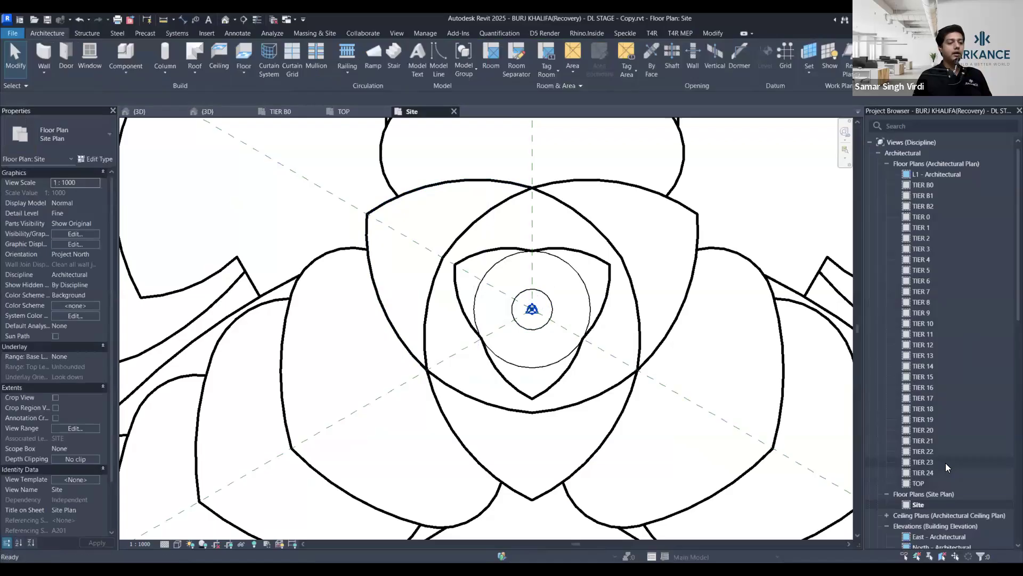
double_click(945, 408)
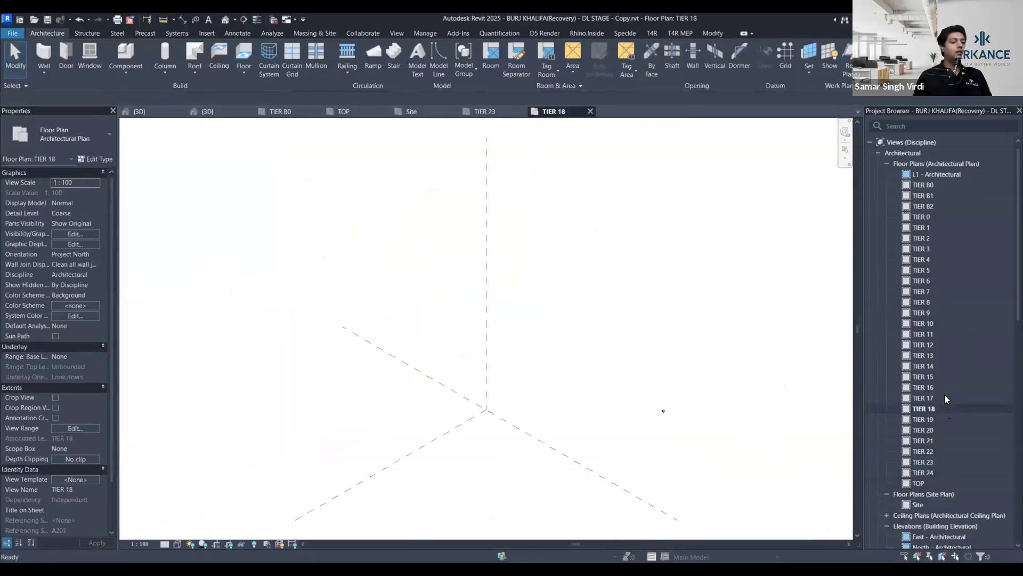
double_click(944, 398)
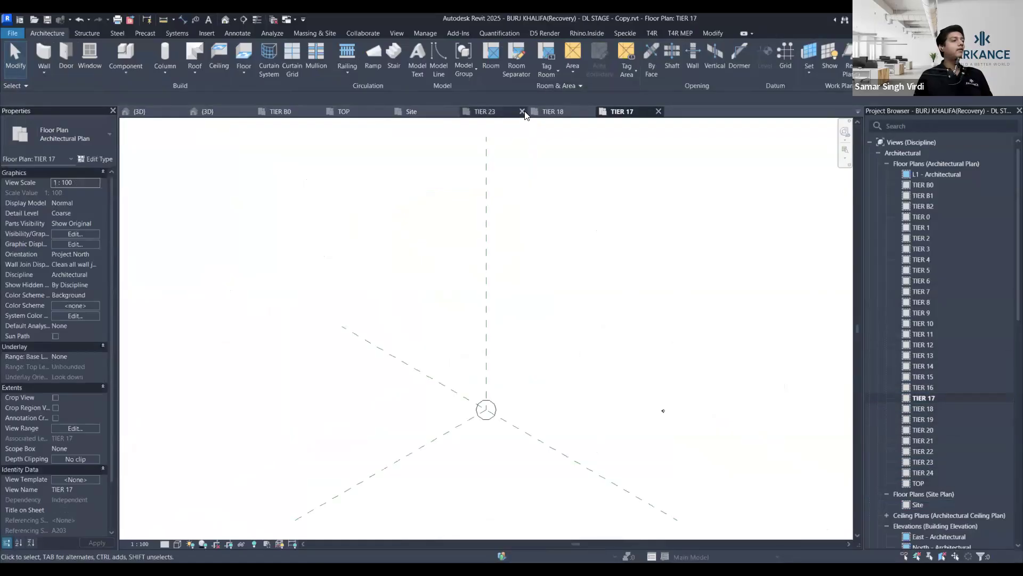
left_click(522, 113)
left_click(522, 113)
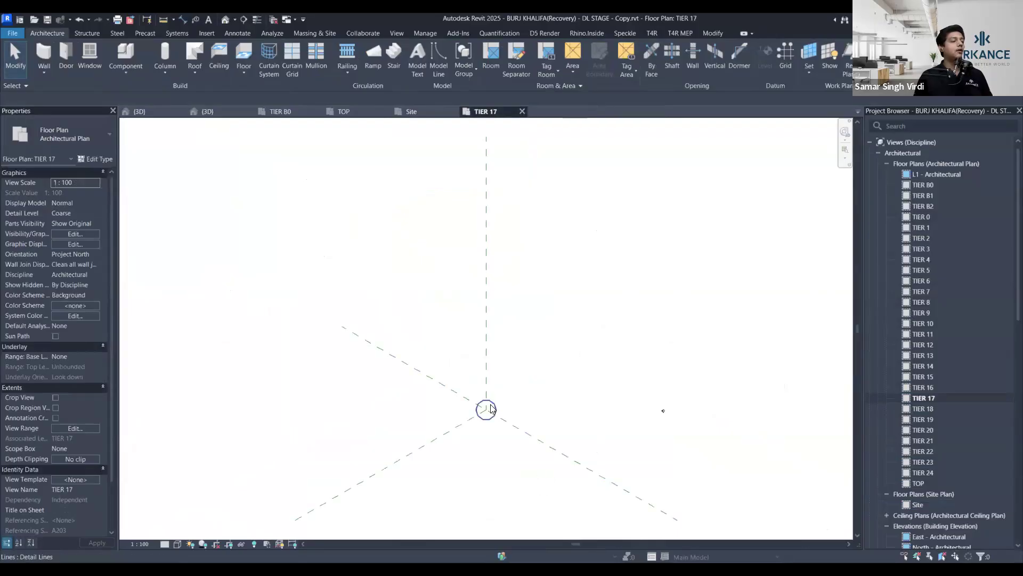
Select the centre circle in the TIER 17 plan to examine its radius, and clear the selection
scroll(498, 397, "up", 1)
left_click(495, 403)
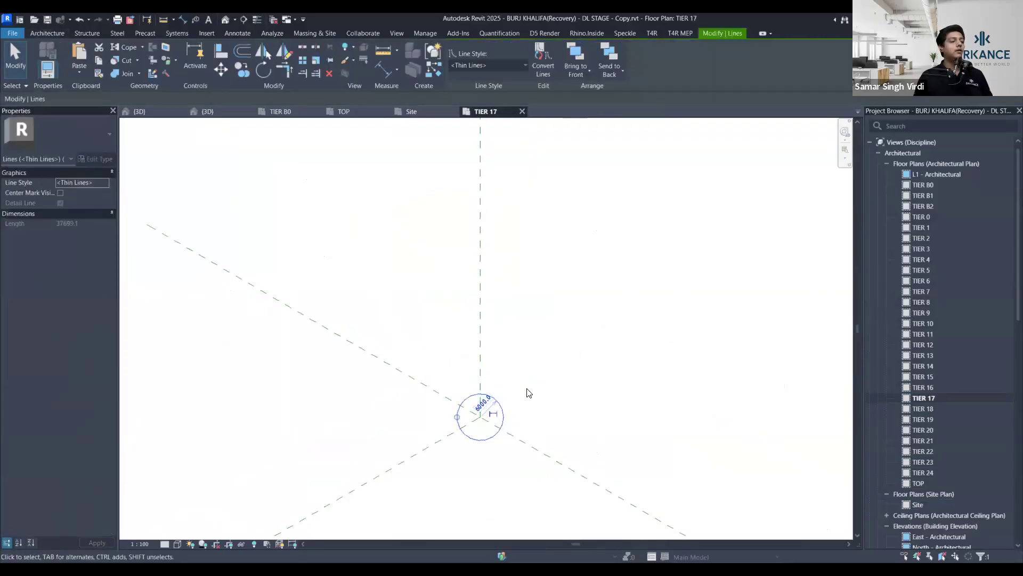
key("Escape")
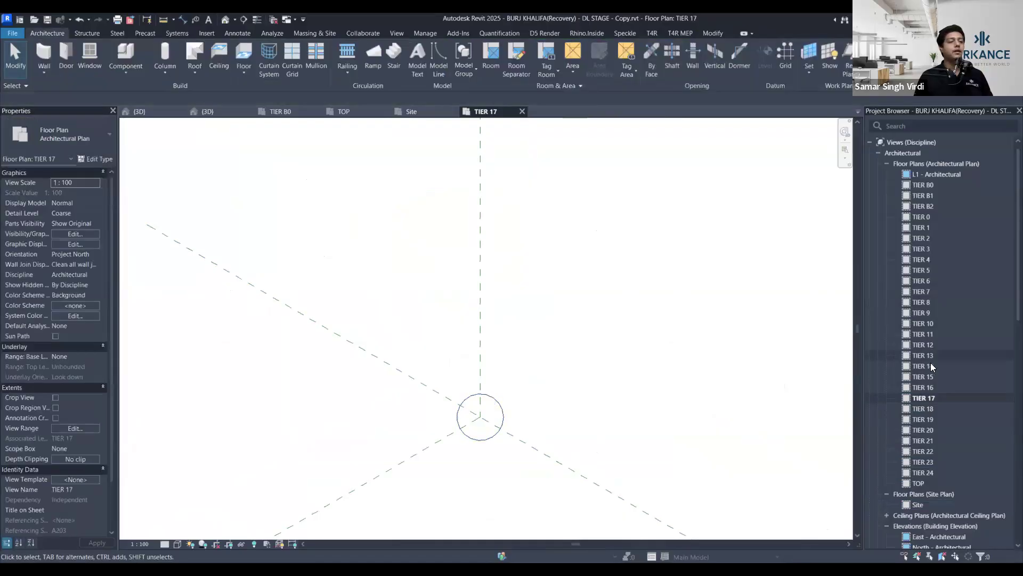
Open the TIER 15, TIER 12 and TIER 9 floor plans in turn to examine their outlines
double_click(933, 380)
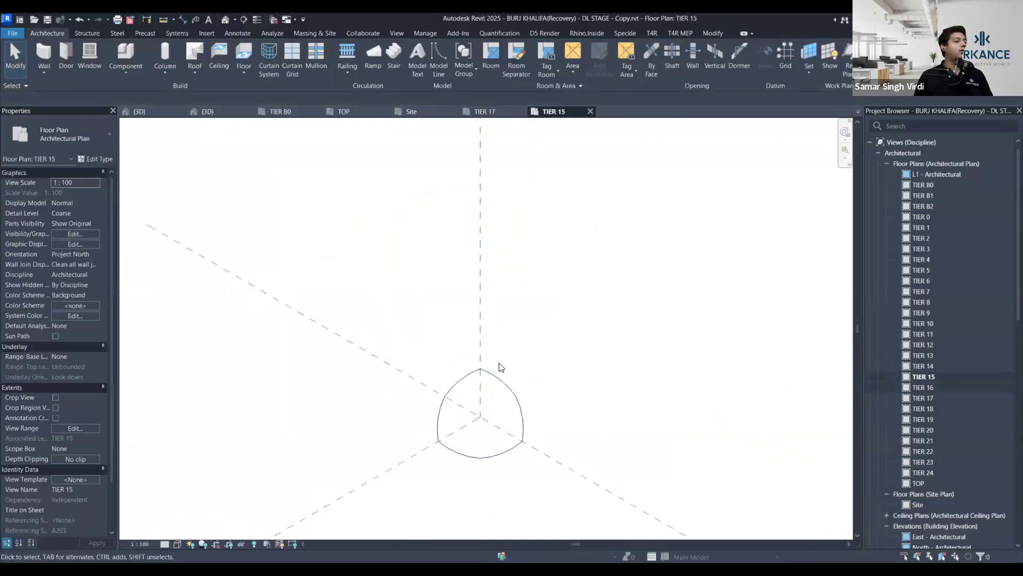
scroll(506, 374, "down", 3)
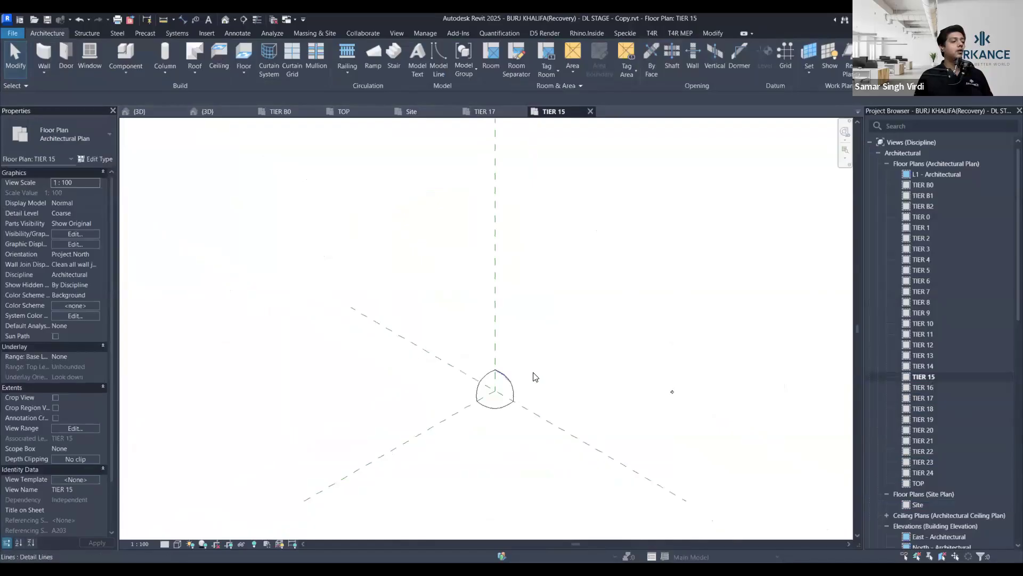
double_click(946, 345)
scroll(485, 390, "up", 2)
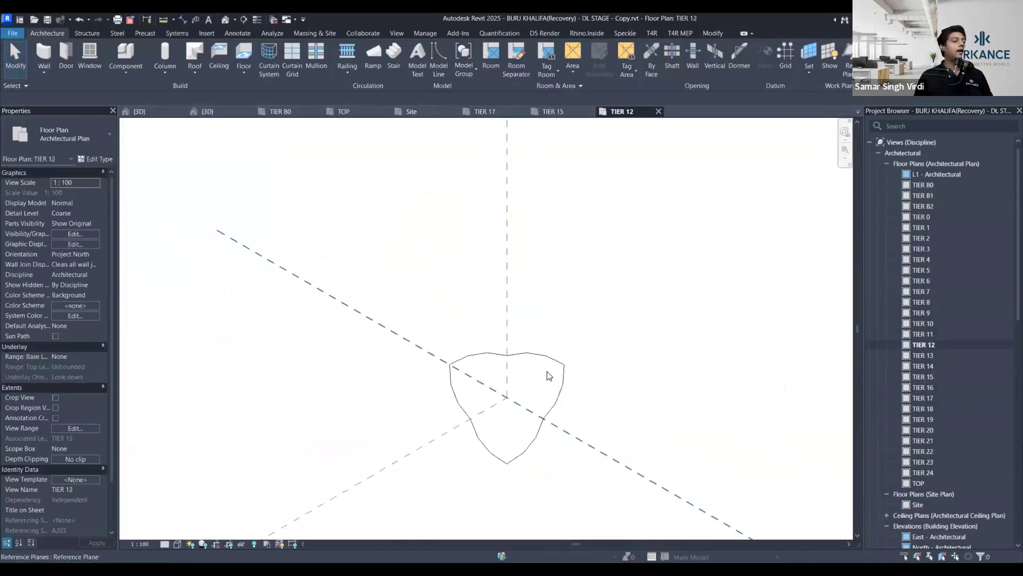
double_click(955, 312)
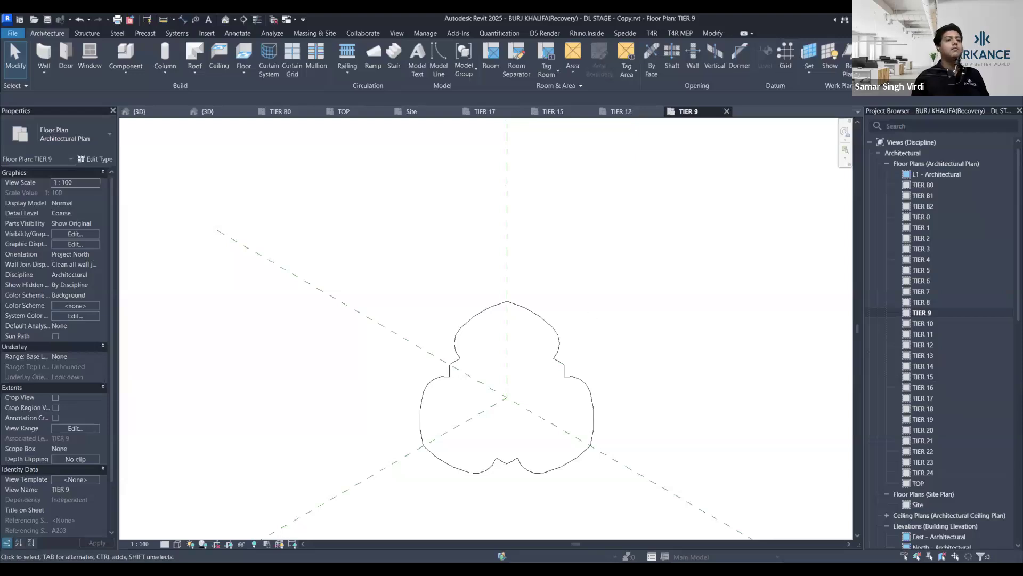
Open the TIER 5, TIER 2, TIER 0 and TIER B2 floor plans to examine the widening three-wing outlines
double_click(949, 272)
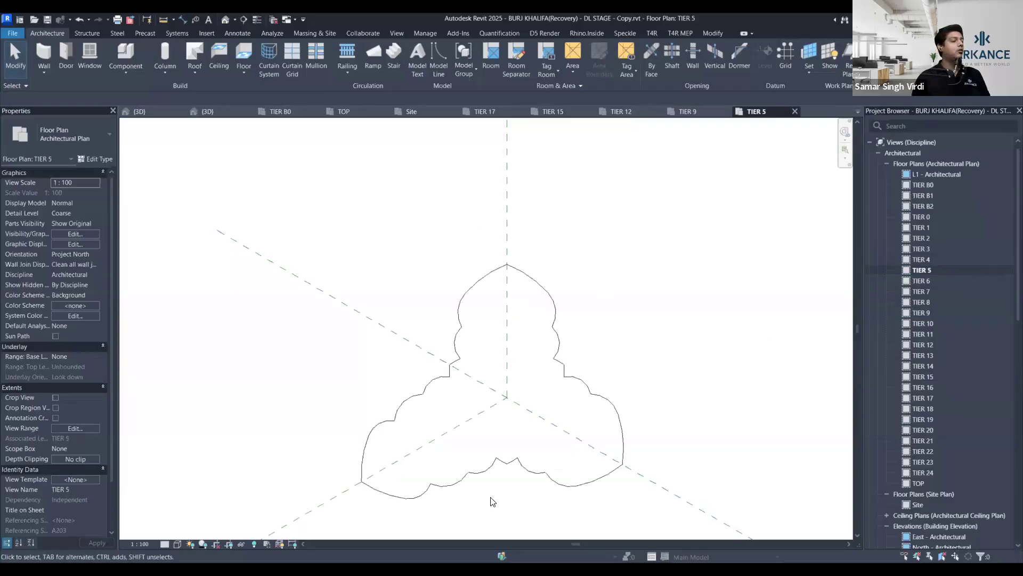
left_click(927, 240)
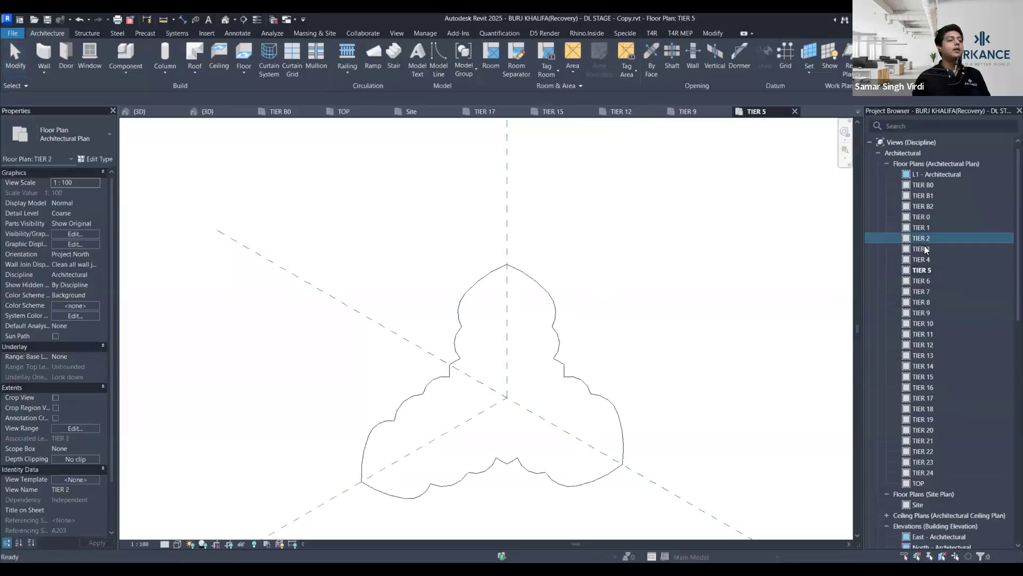
double_click(930, 214)
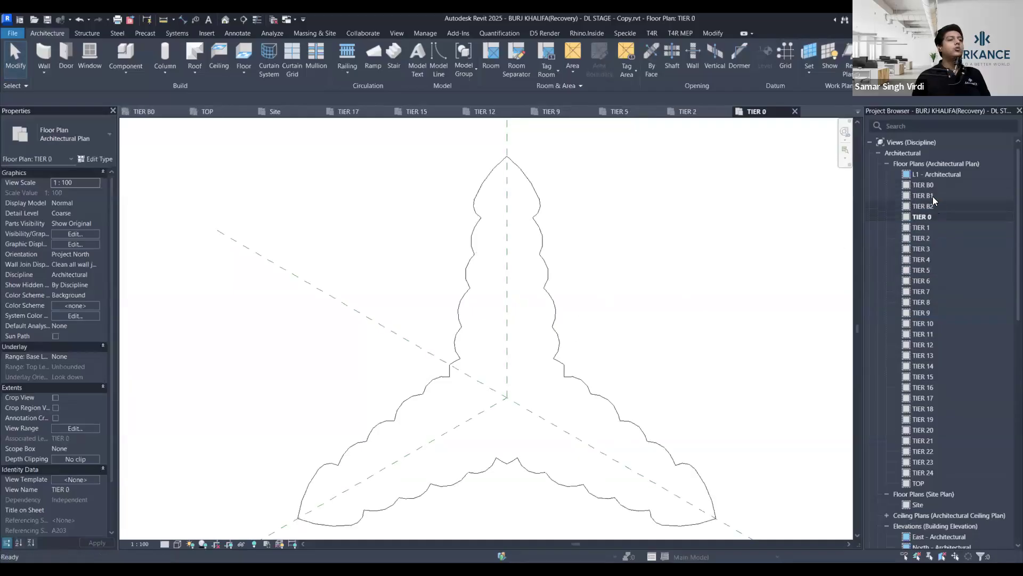
double_click(933, 207)
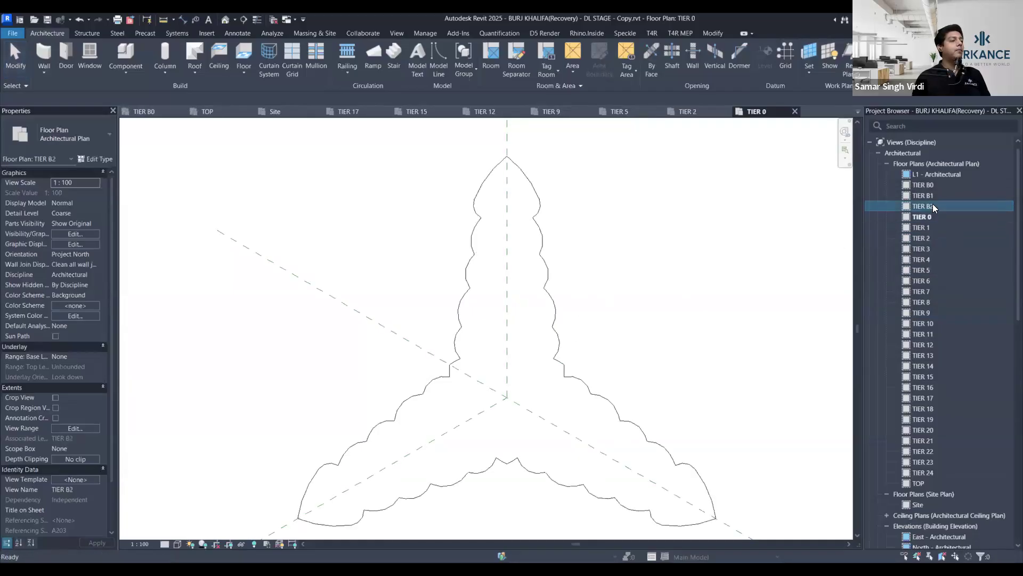
left_click_drag(619, 153, 357, 504)
left_click_drag(447, 448, 695, 251)
Close the Site plan and the tier plans from TIER 17 through TIER B2, keeping TIER B0 and TOP open
left_click(444, 110)
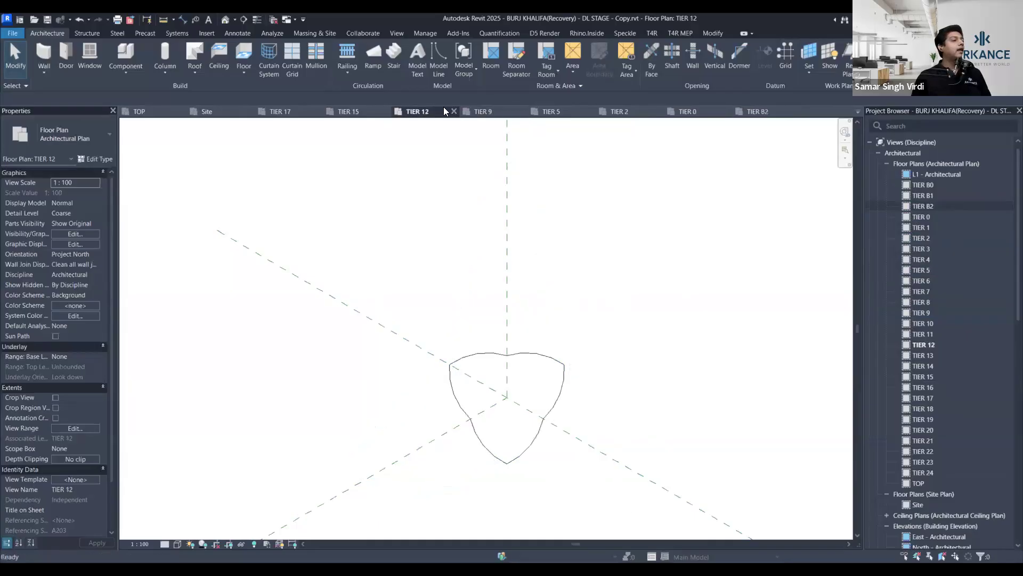
left_click(454, 111)
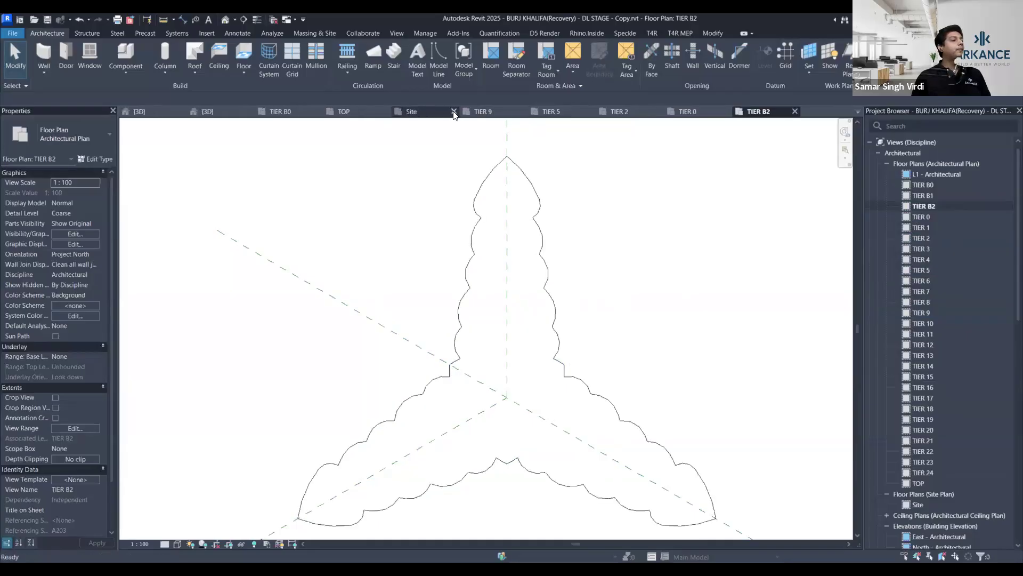
left_click(454, 111)
left_click(454, 112)
left_click(455, 112)
left_click(455, 112)
left_click(453, 112)
left_click(454, 111)
View the TIER B0 and TOP outlines, open the default 3D view, and return to the TOP plan
left_click(266, 113)
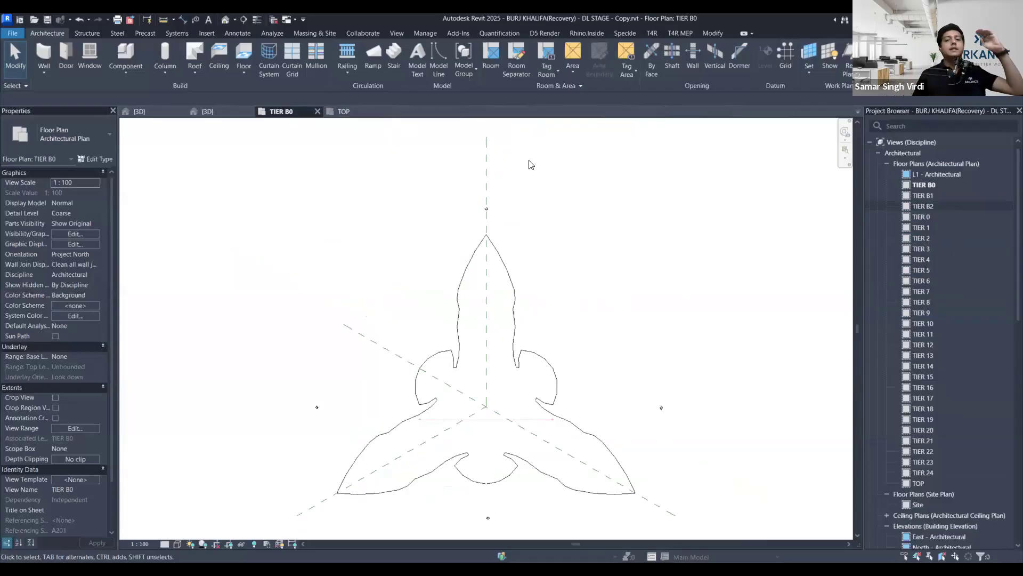
left_click(344, 112)
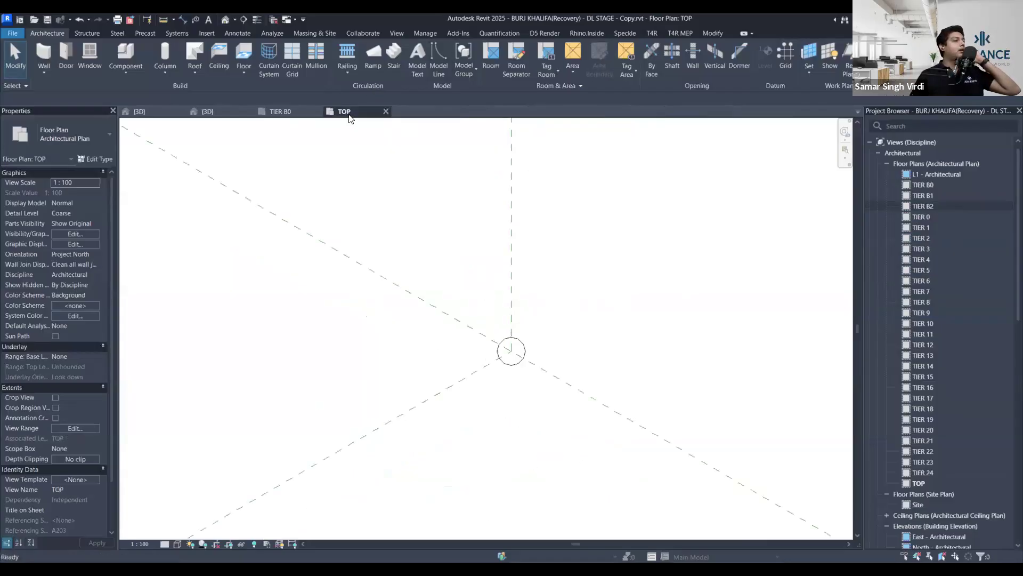
left_click(226, 21)
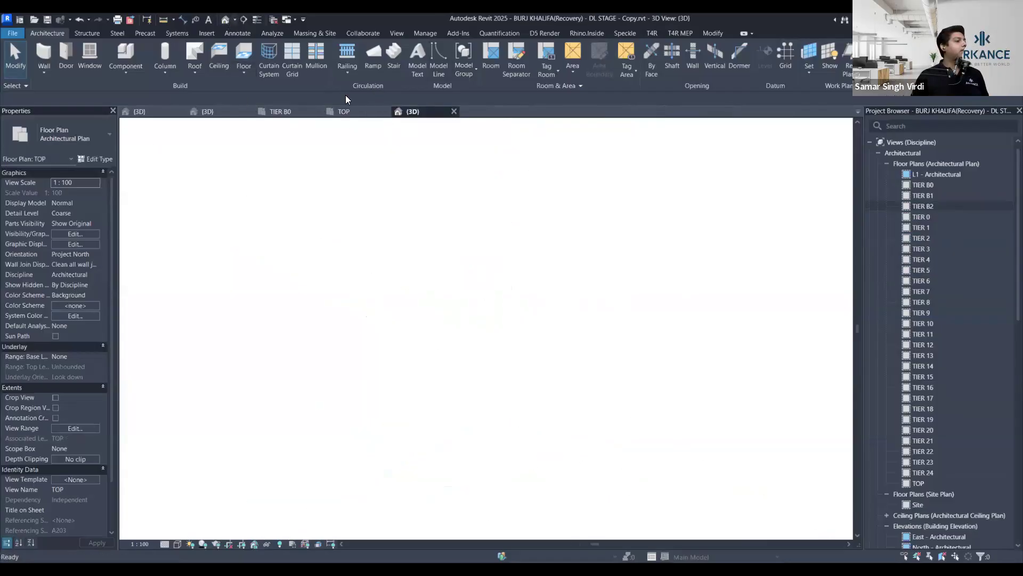
left_click(346, 112)
Start an in-place mass in the TOP plan, trace the small circle by picking its line, and create a form from it
left_click(526, 345)
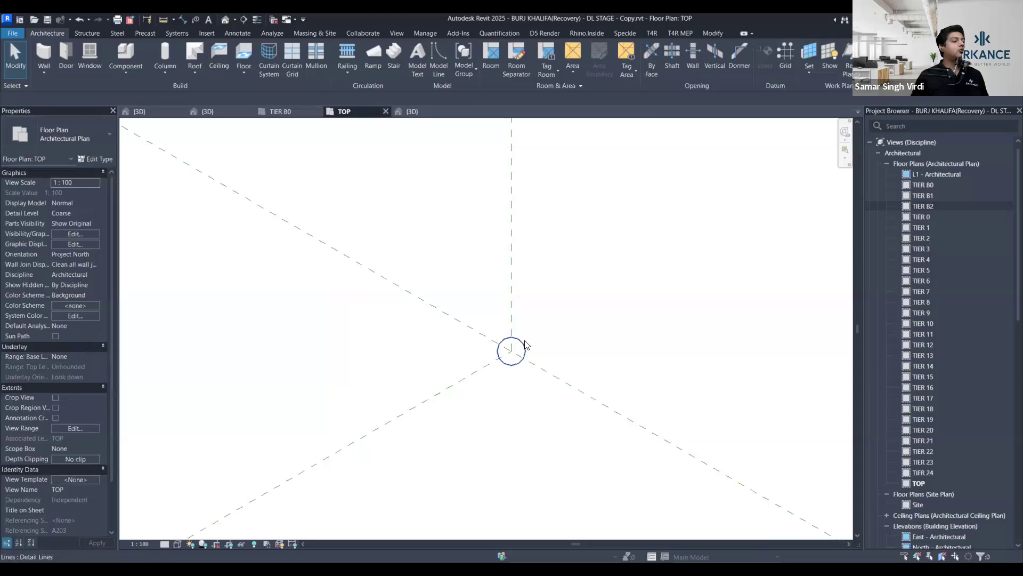
left_click(332, 33)
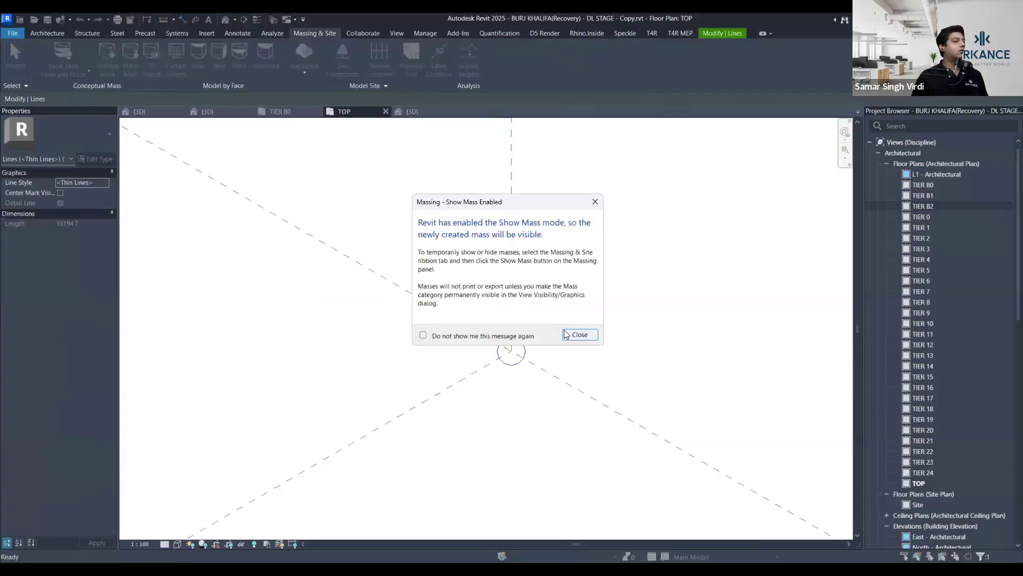
key("Return")
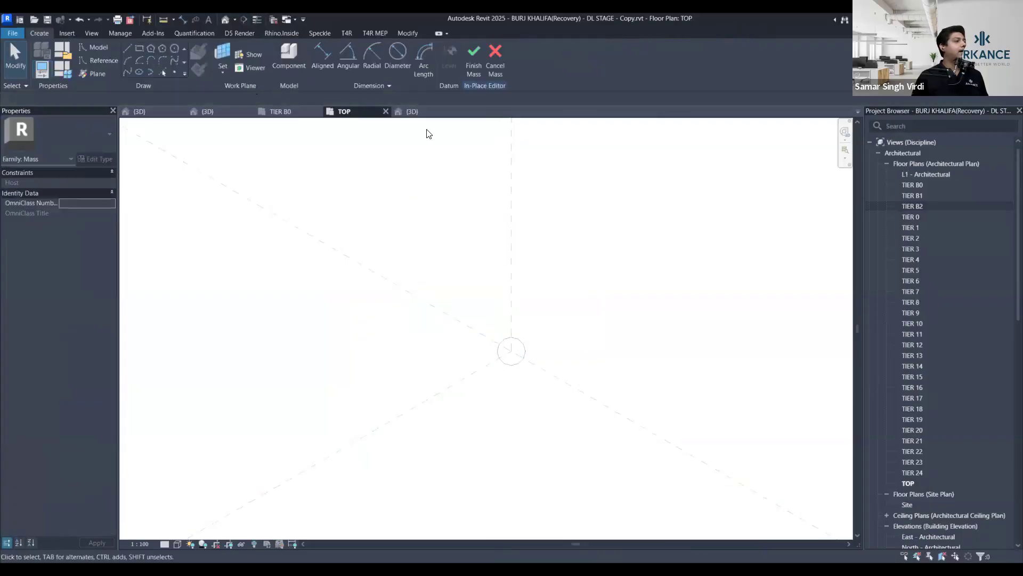
left_click(163, 71)
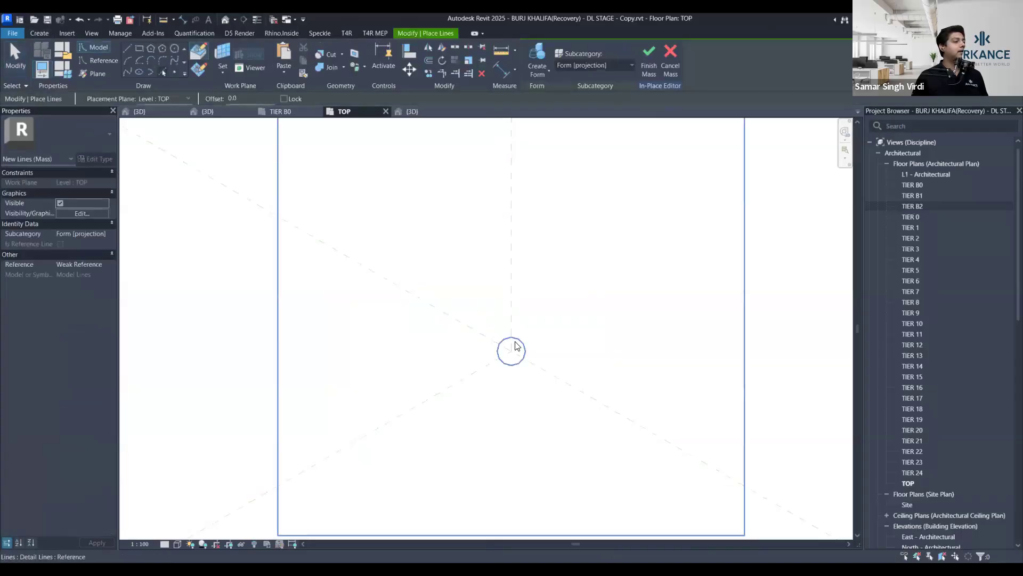
left_click(543, 54)
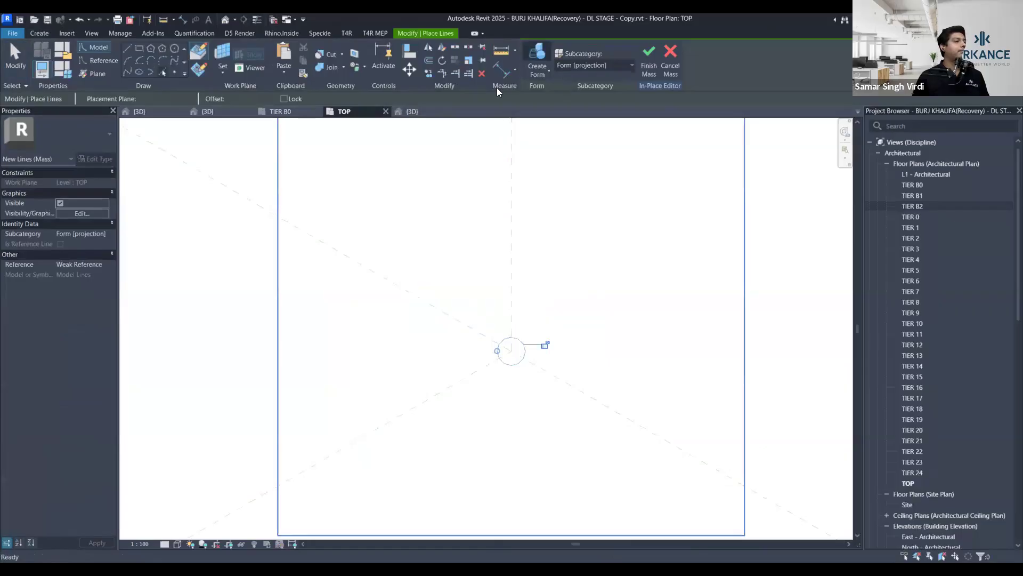
In the 3D view, keep the cylinder variant of the form and stretch it downward to a height of about 119986 mm
left_click(431, 113)
scroll(467, 164, "up", 6)
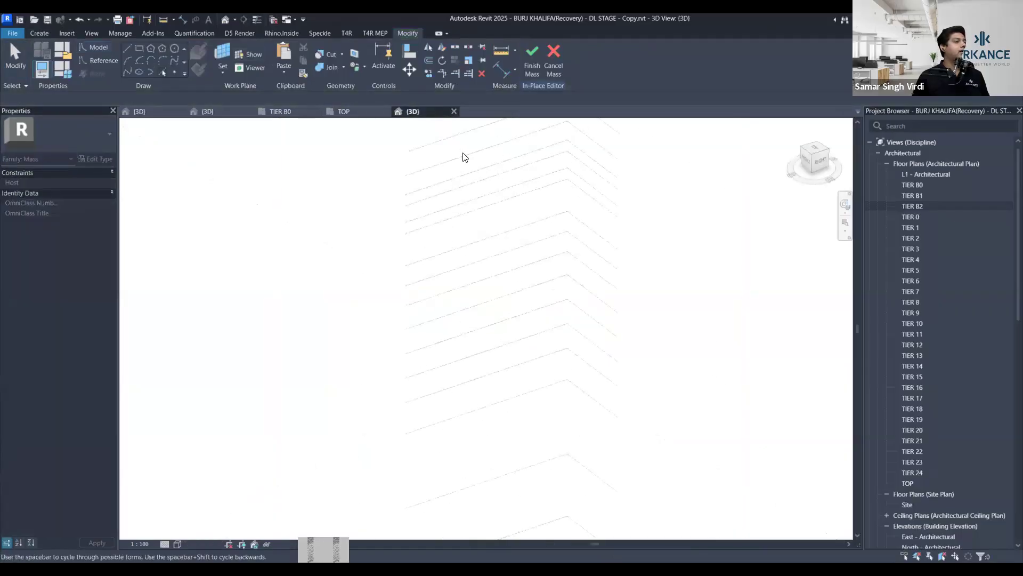
left_click(460, 172)
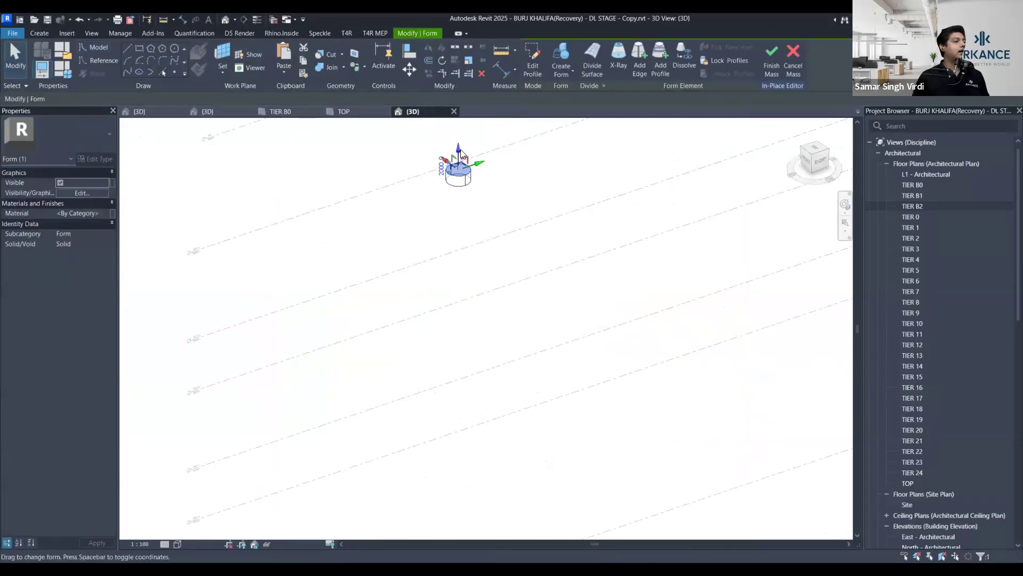
left_click_drag(460, 150, 432, 406)
scroll(505, 212, "down", 3)
scroll(397, 376, "up", 5)
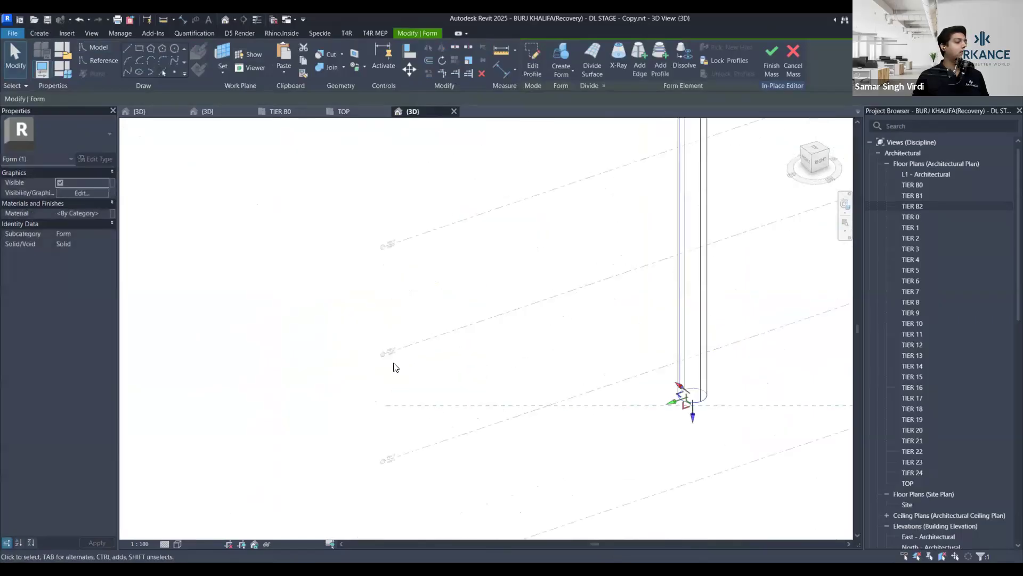
scroll(373, 324, "down", 5)
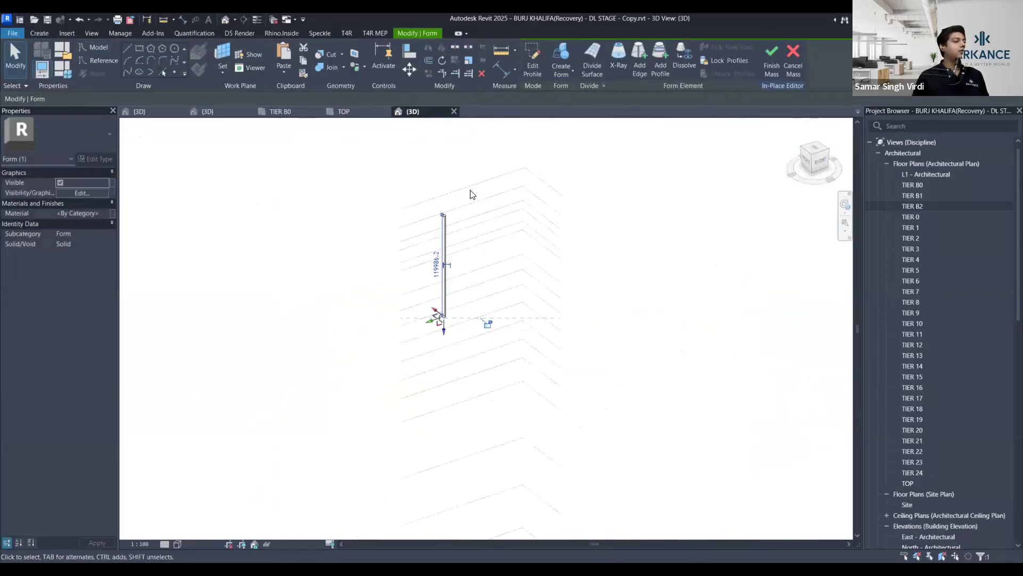
left_click(684, 309)
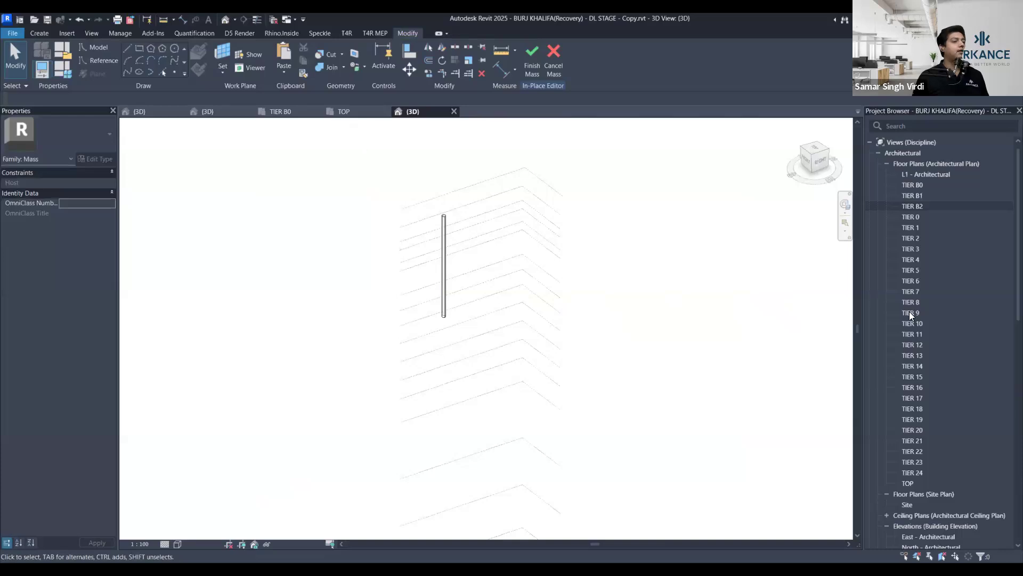
Examine the TIER 18, 19, 14, 16 and 17 outlines, and close the TIER 18, TIER 19 and TIER 14 plans
double_click(935, 406)
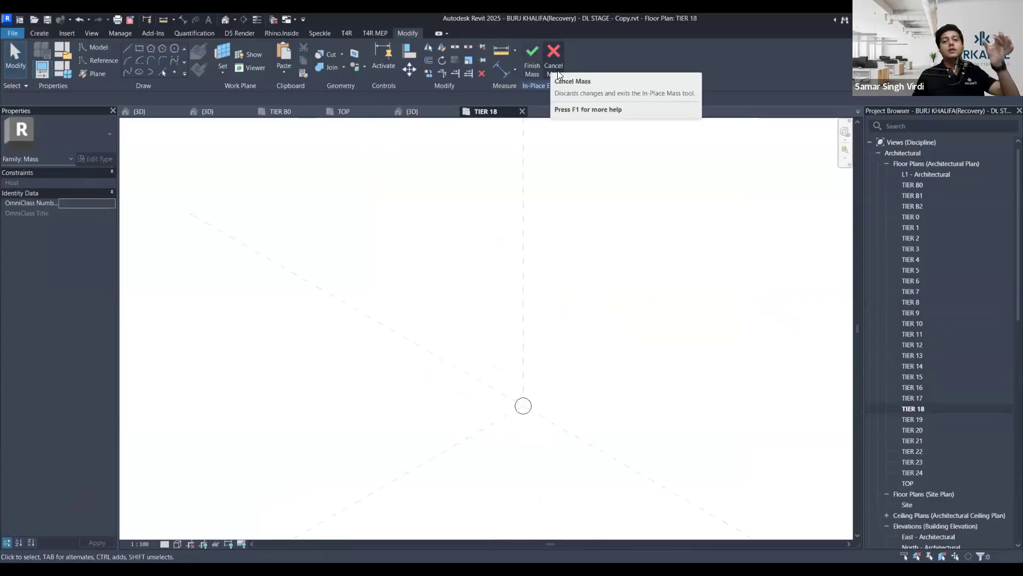
double_click(931, 419)
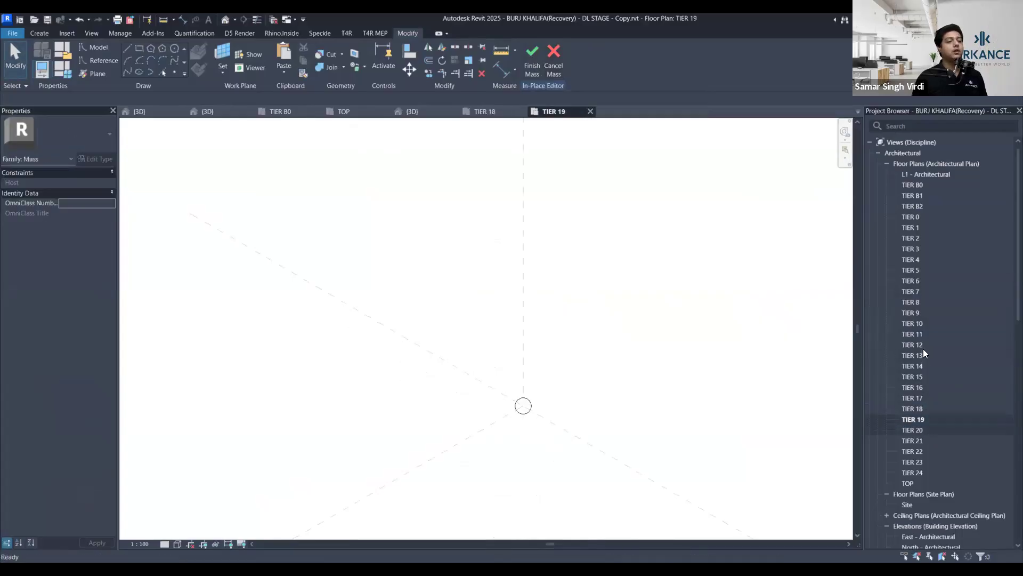
double_click(924, 366)
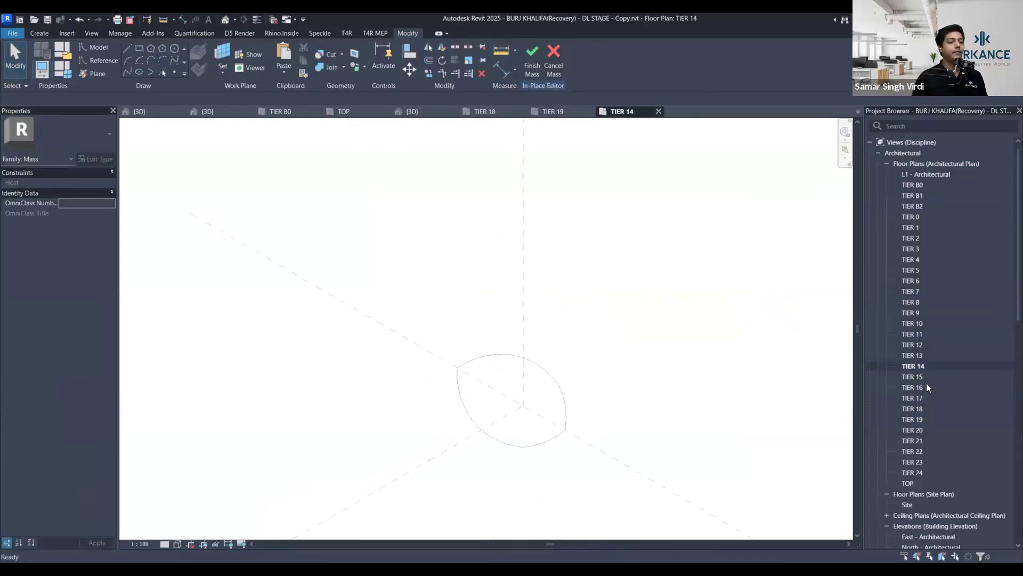
double_click(927, 387)
left_click(926, 397)
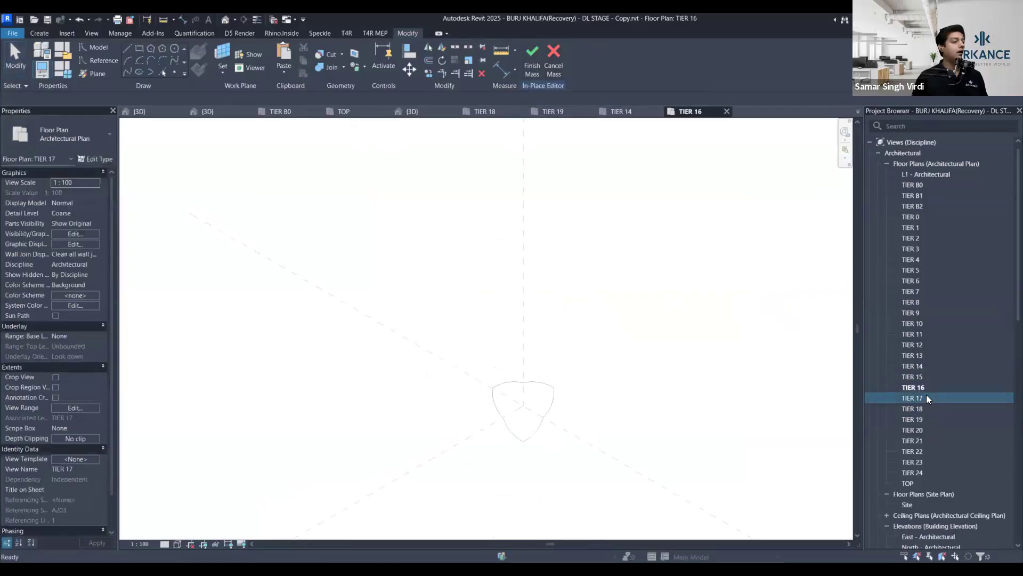
double_click(927, 397)
left_click(522, 112)
left_click(522, 112)
left_click(522, 111)
In the 3D view, extend the bottom face of the spire cylinder further down to the TIER 16 level
left_click(421, 112)
scroll(438, 309, "up", 3)
scroll(438, 308, "up", 2)
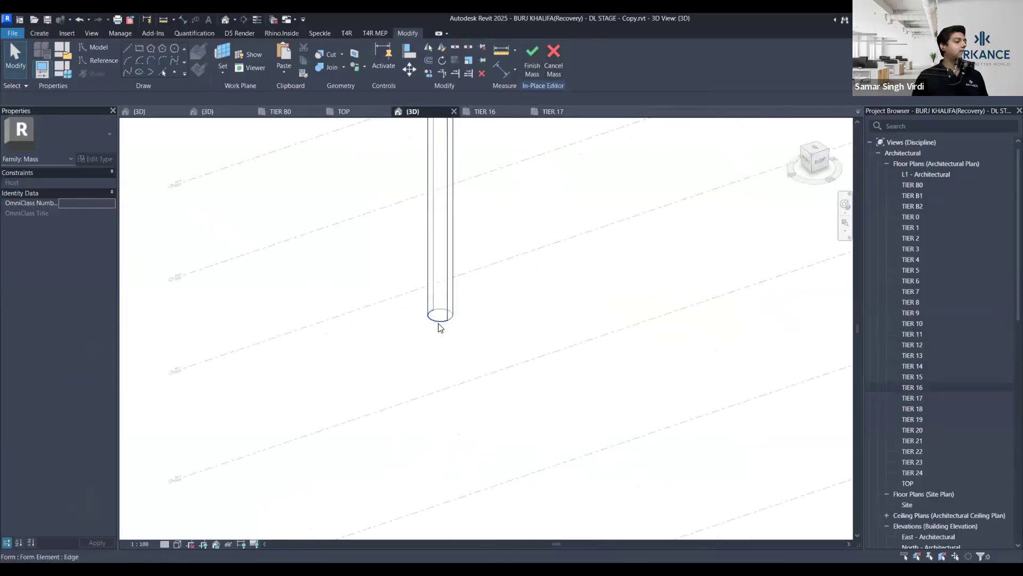
left_click(441, 325)
middle_click_drag(286, 427, 510, 325)
left_click_drag(588, 241, 584, 468)
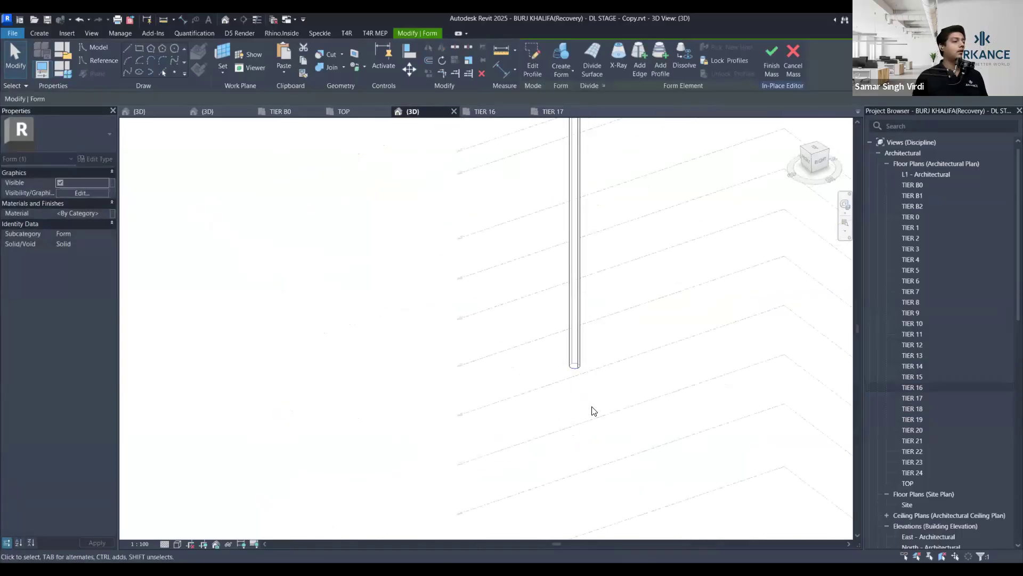
left_click_drag(576, 395, 586, 417)
scroll(410, 392, "up", 10)
scroll(389, 353, "down", 11)
scroll(390, 345, "down", 3)
left_click(493, 127)
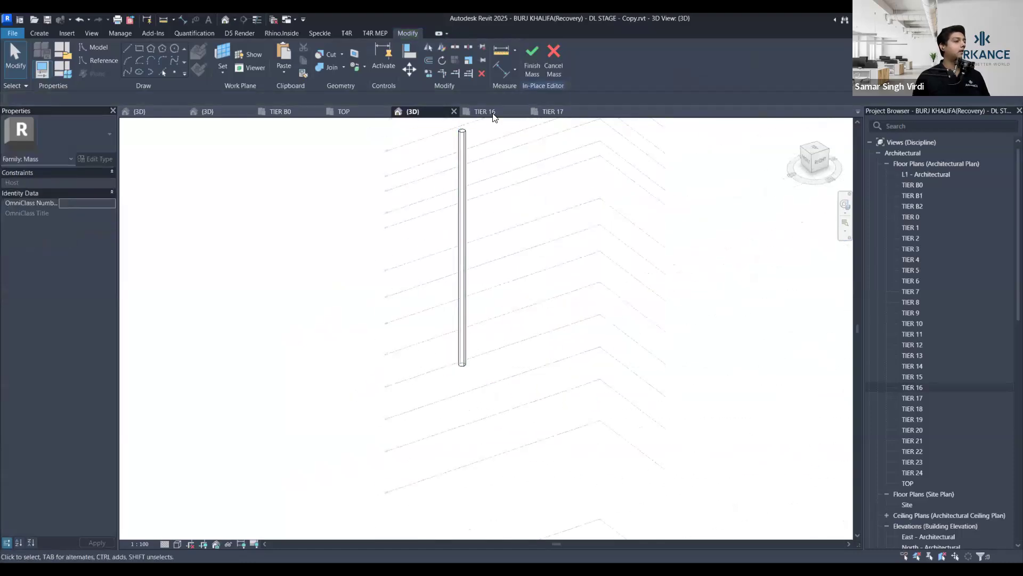
In the TIER 16 plan, pick the complete three-lobed outline as a chain of lines and create a form from it
left_click(491, 110)
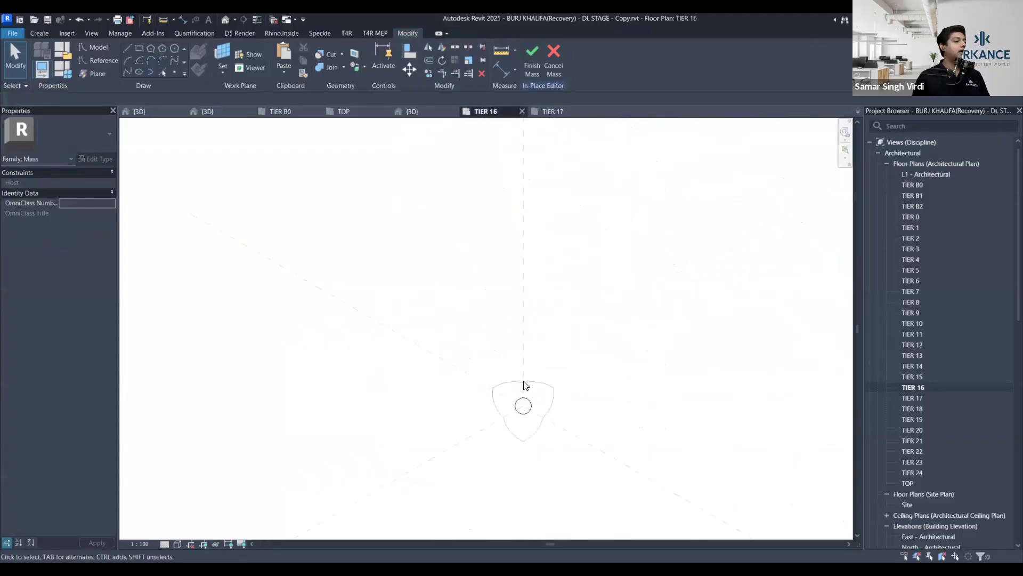
scroll(529, 446, "up", 2)
key("l")
key("i")
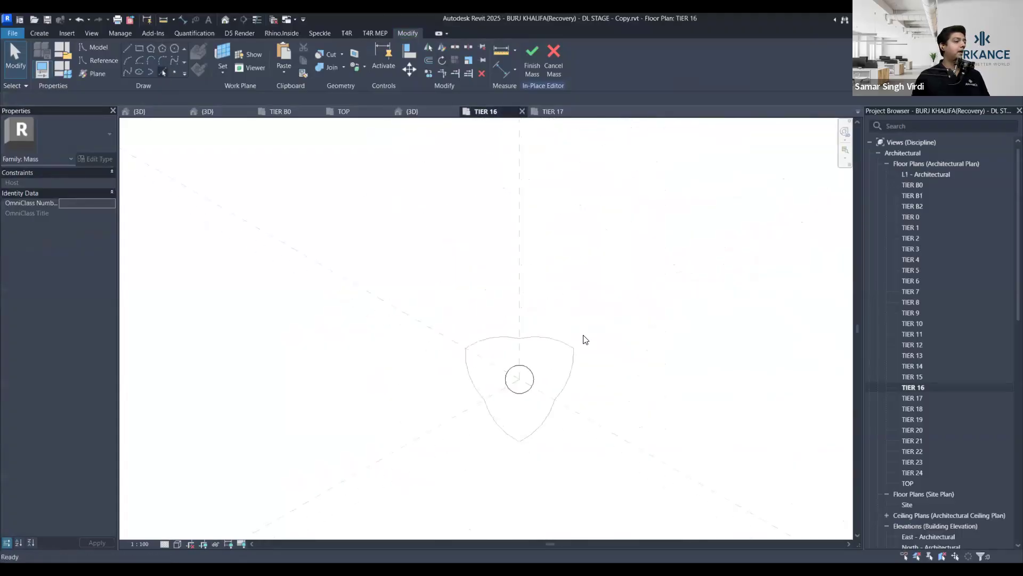
key("Tab")
left_click(568, 347)
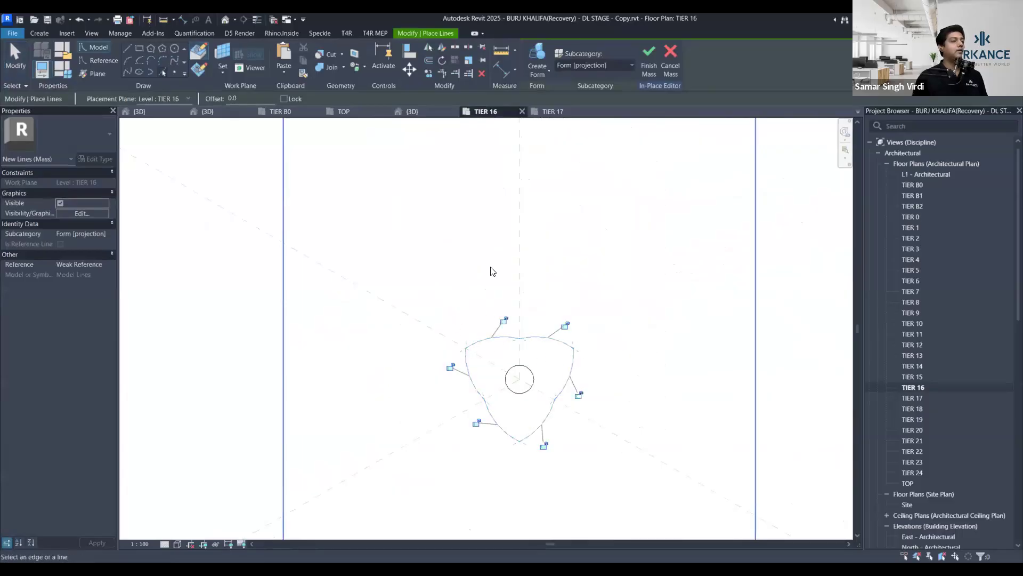
left_click(541, 57)
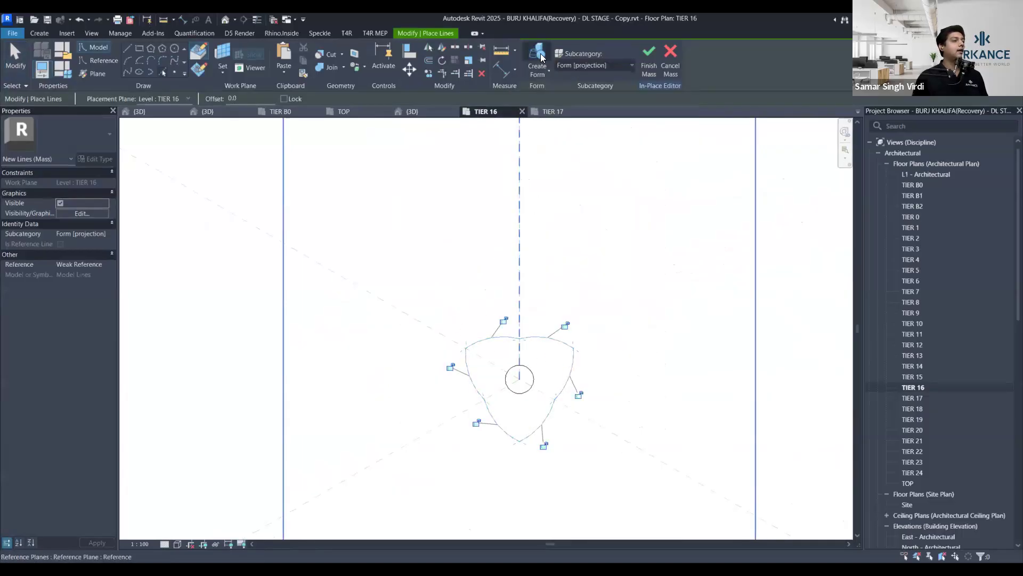
In the 3D view, stretch the TIER 16 form downward below the spire cylinder to the TIER 14 level
left_click(425, 109)
scroll(446, 372, "up", 3)
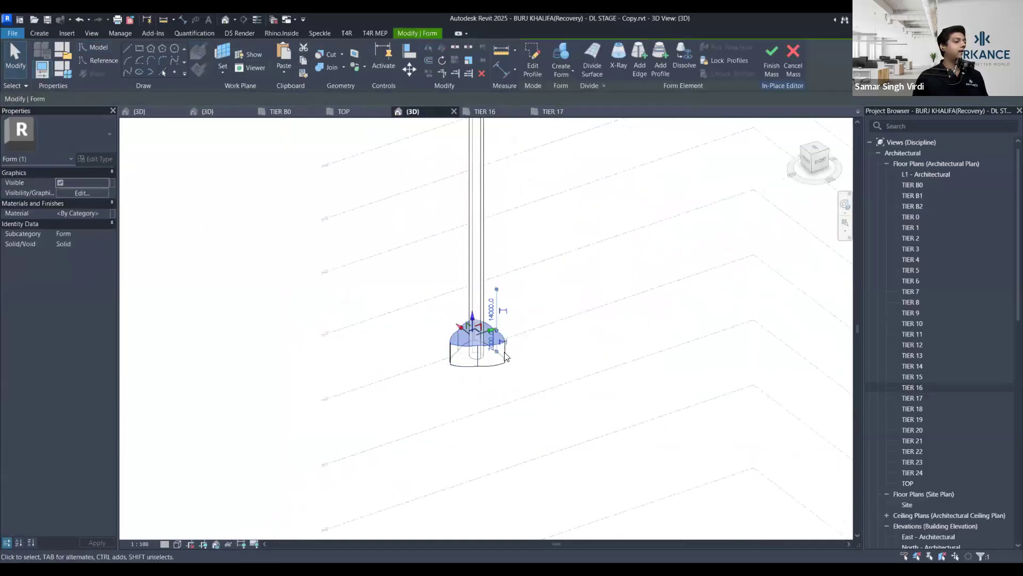
scroll(506, 354, "down", 2)
middle_click_drag(505, 354, 532, 294)
scroll(514, 330, "up", 2)
left_click_drag(509, 236, 511, 373)
left_click(359, 235)
scroll(482, 256, "down", 4)
middle_click_drag(610, 296, 647, 268, "shift")
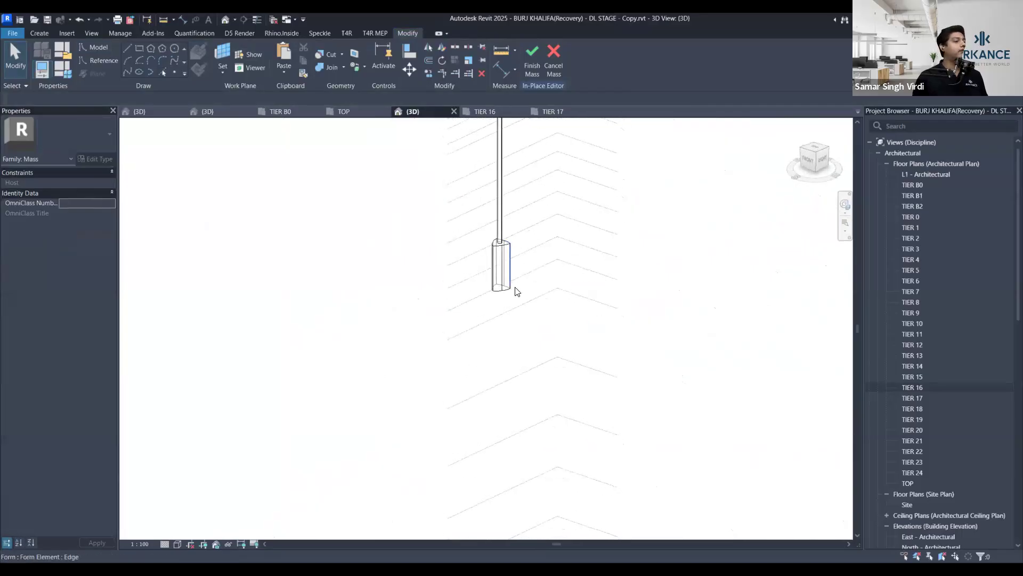
middle_click_drag(507, 279, 496, 276, "shift")
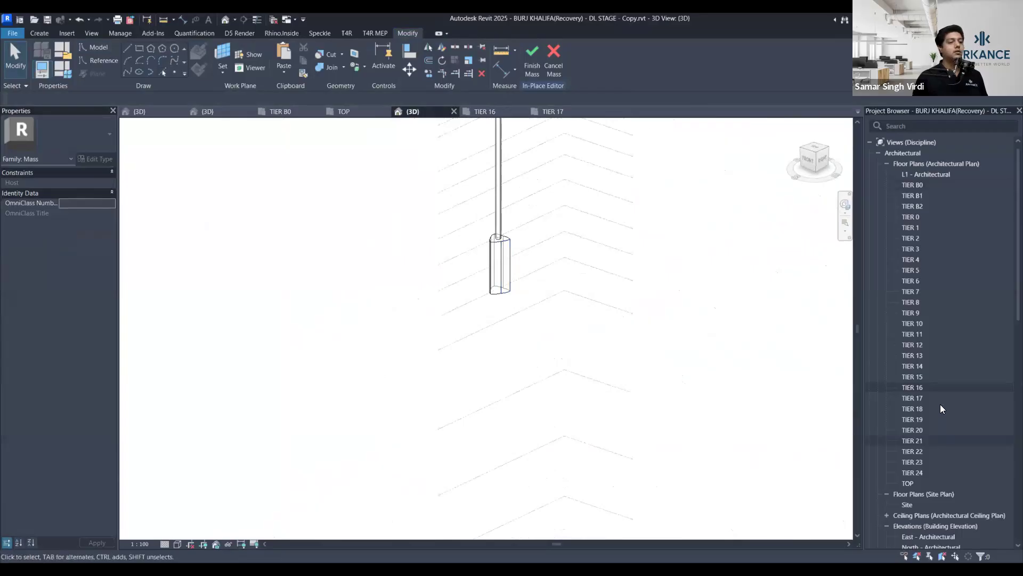
In the TIER 14 plan, pick the complete outer outline as a chain of lines and create a form from it
double_click(944, 368)
scroll(486, 410, "up", 3)
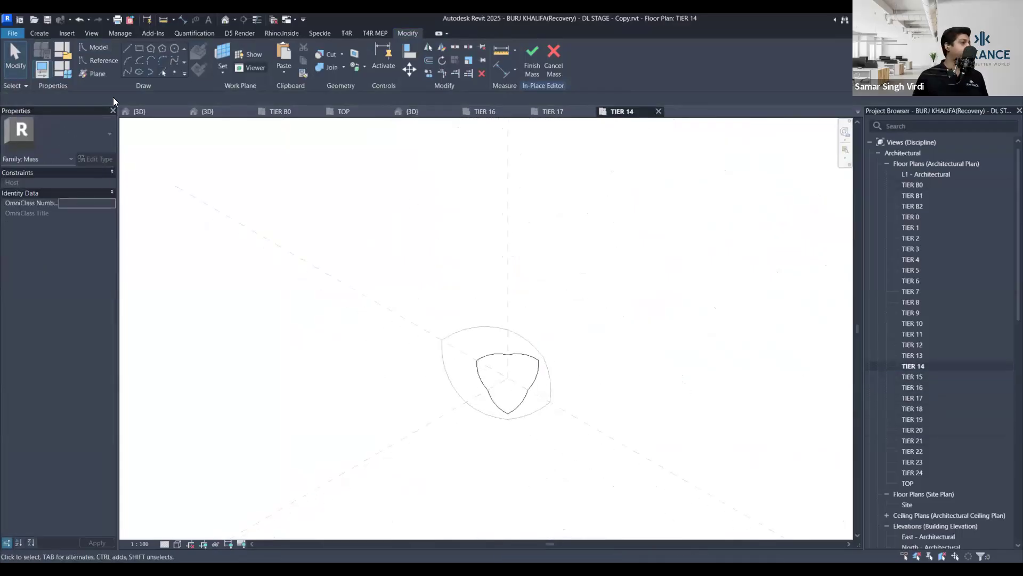
left_click(167, 70)
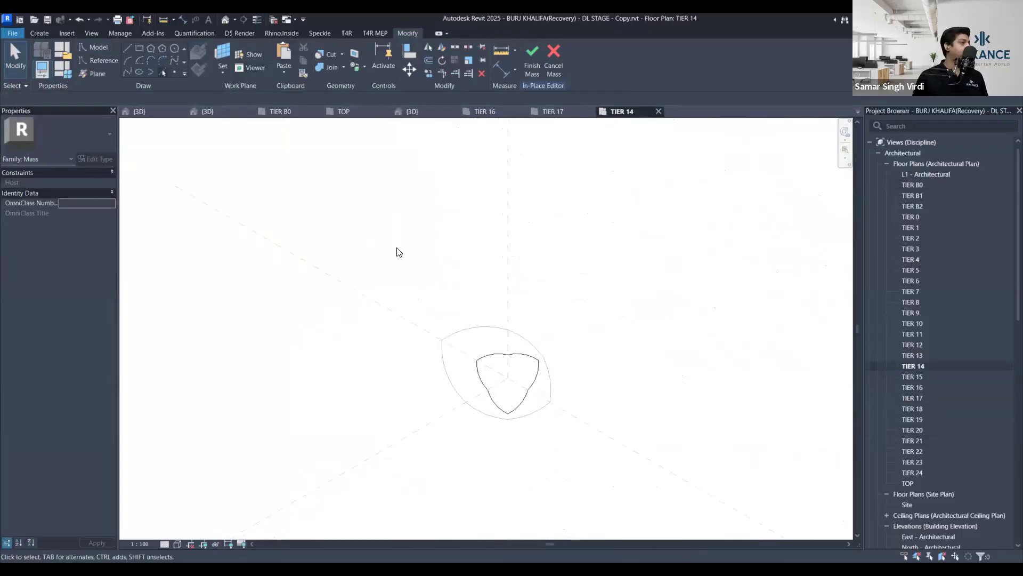
left_click(534, 344)
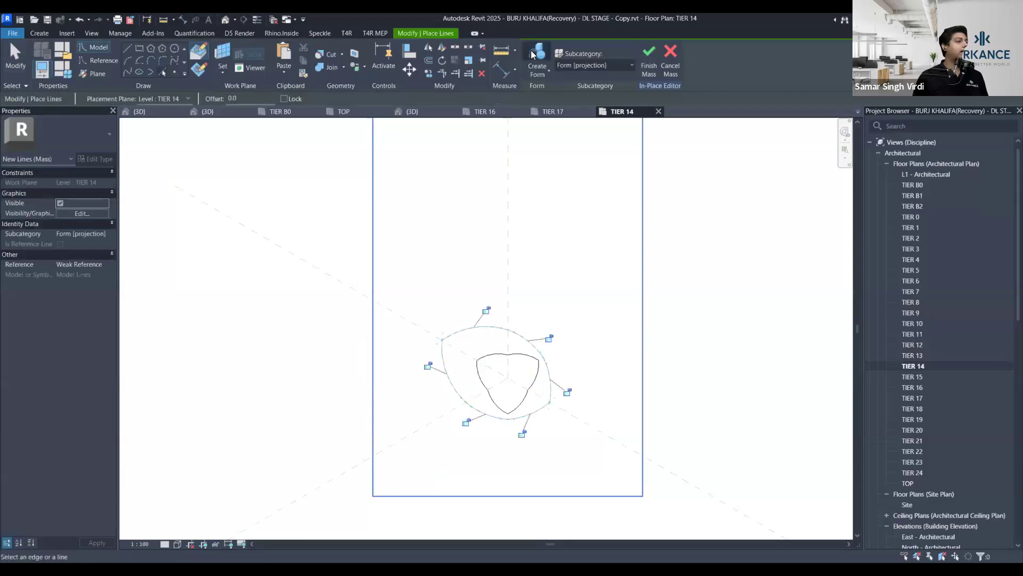
left_click(530, 51)
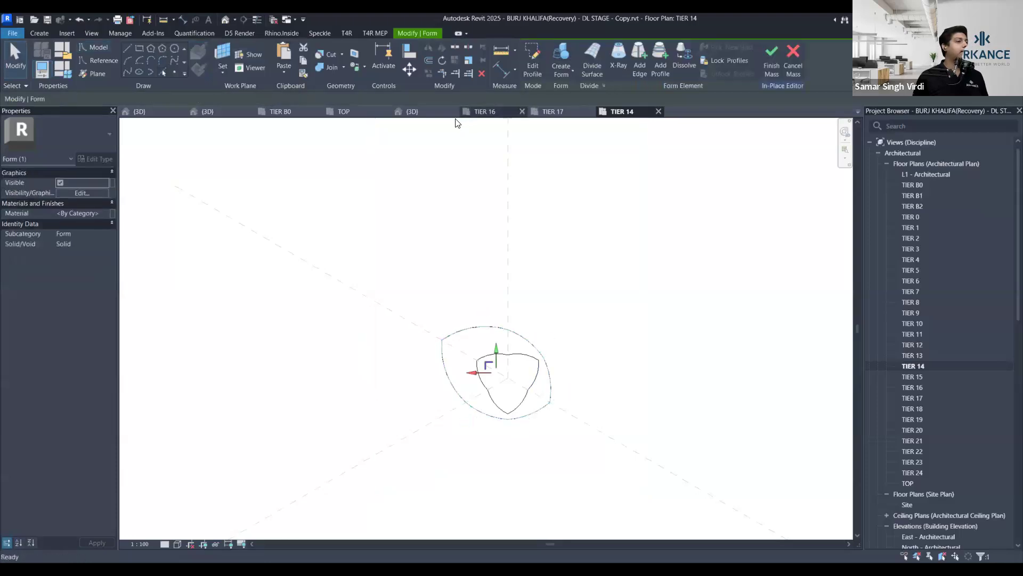
In the 3D view, stretch the TIER 14 form downward to a height of about 50000 mm
left_click(413, 112)
middle_click_drag(552, 349, 495, 262, "shift")
mouse_move(497, 343)
left_mouse_down()
mouse_move(499, 314)
mouse_move(489, 347)
left_mouse_up()
left_click(563, 356)
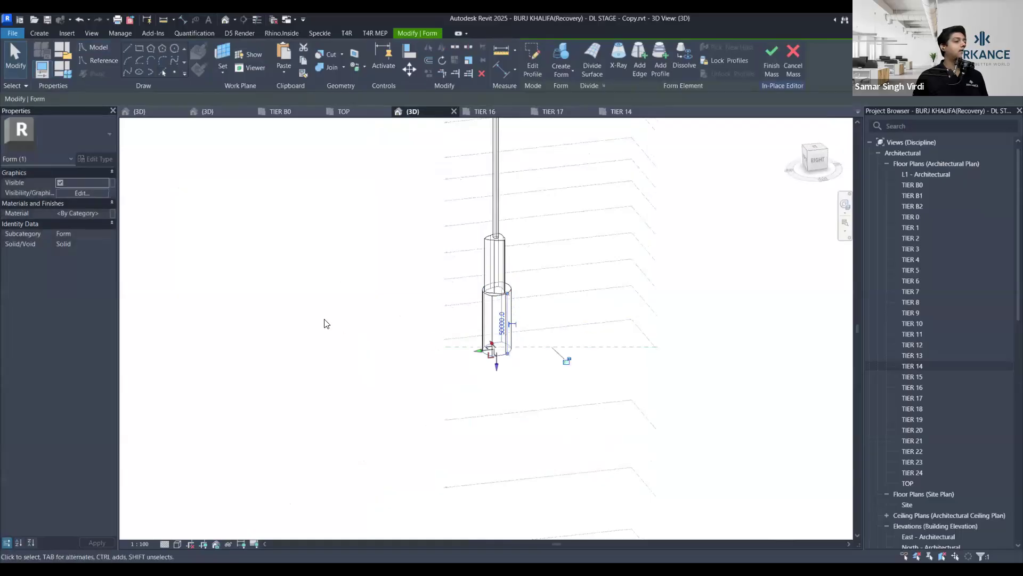
Finish the in-place mass and close the TIER B0, TOP, TIER 16, TIER 17 and TIER 14 plans
middle_click_drag(602, 361, 489, 251, "shift")
left_click(530, 67)
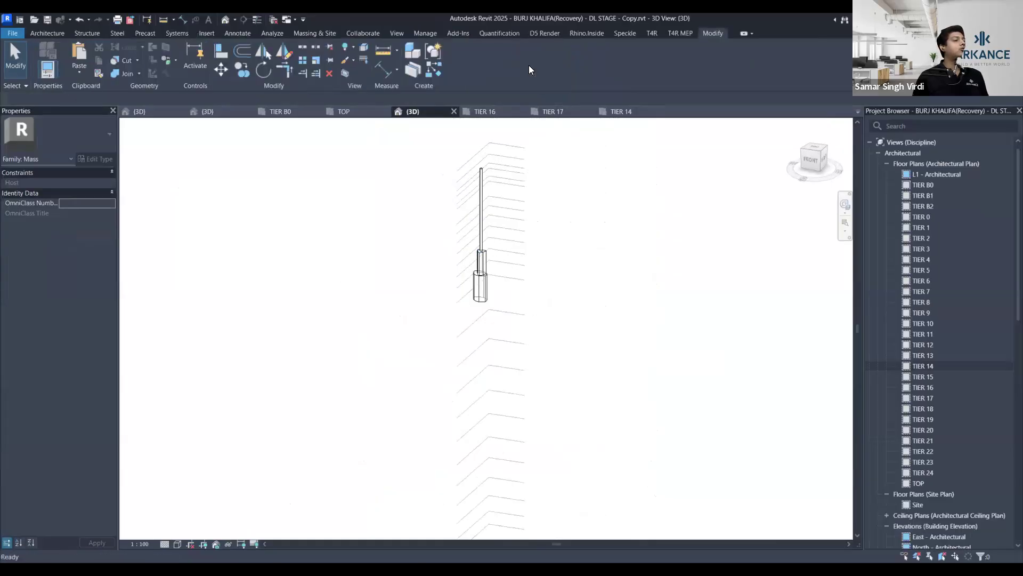
key("Escape")
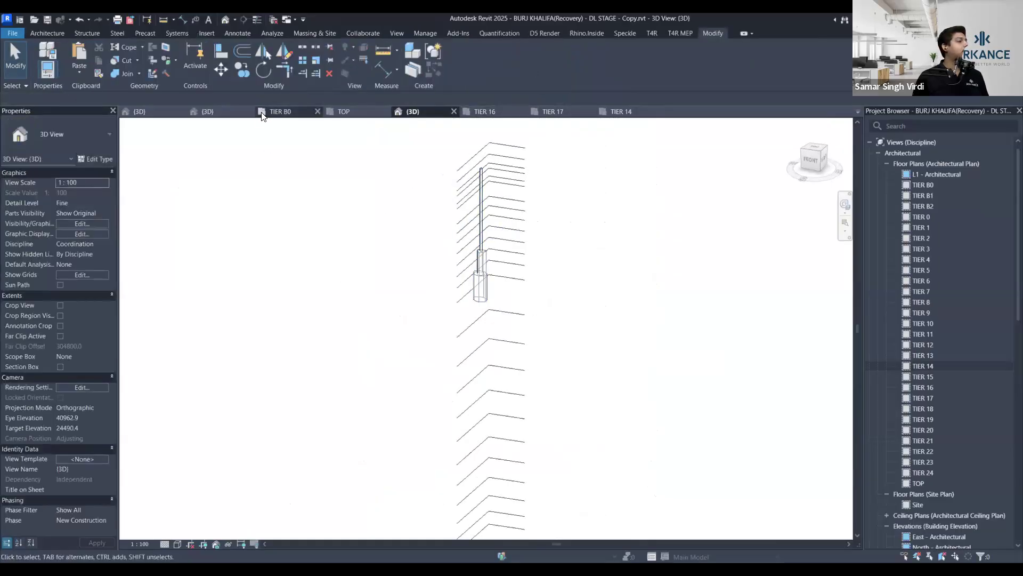
left_click(318, 112)
left_click(318, 112)
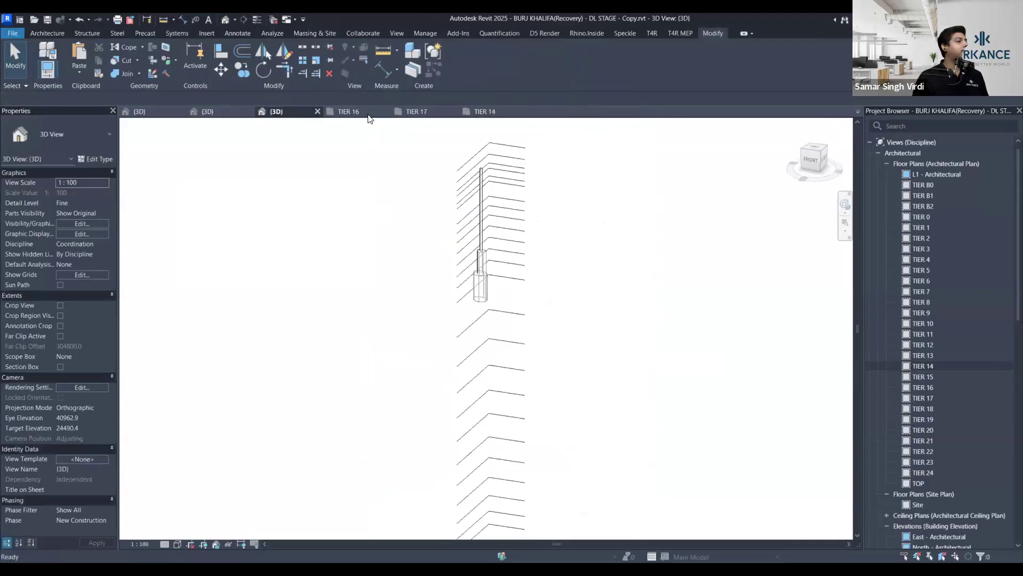
left_click(385, 111)
left_click(385, 111)
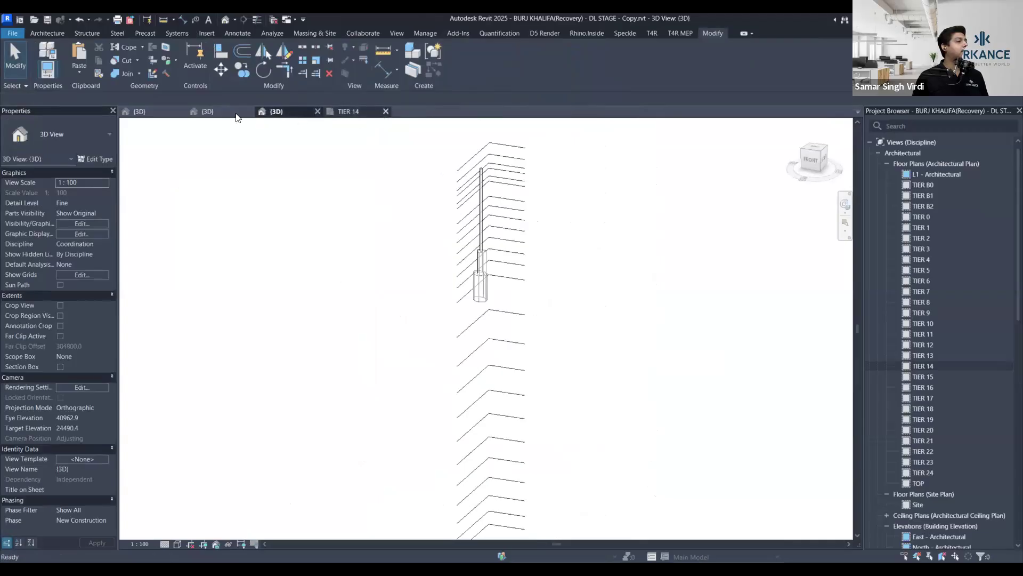
left_click(386, 111)
Switch to the 3D view of the MASS - Copy (2) model and display mass form and floors
left_click(216, 111)
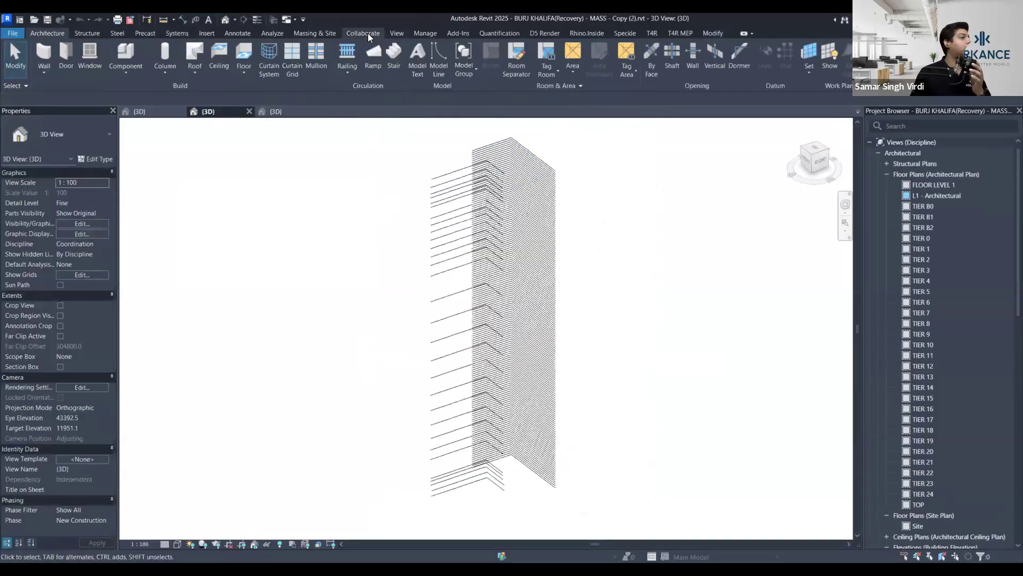
left_click(315, 28)
left_click(59, 52)
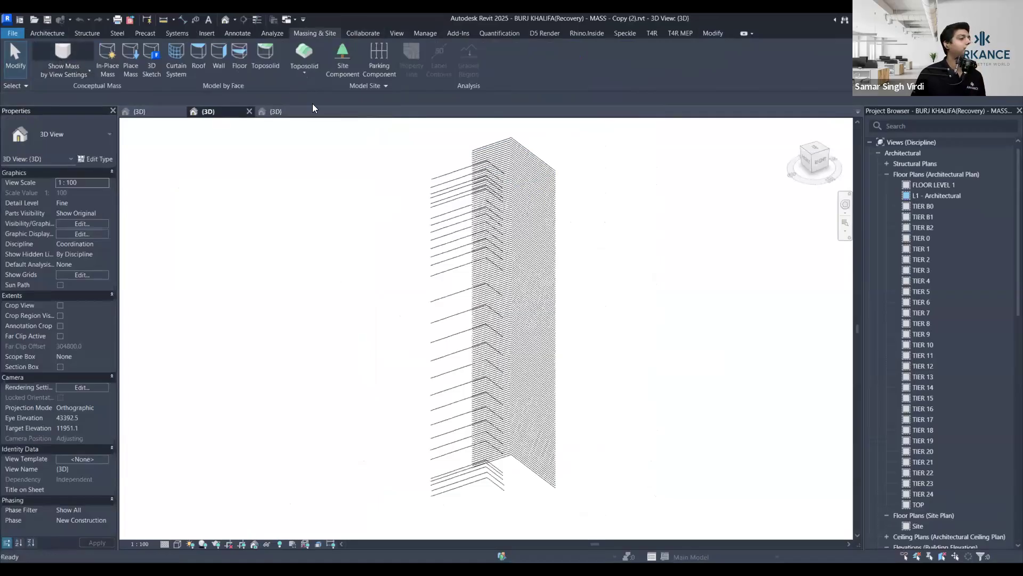
Select the tower mass and examine its stacked tier forms from the spire down to the base
left_click(601, 431)
middle_click_drag(635, 436, 455, 251, "shift")
scroll(454, 262, "up", 4)
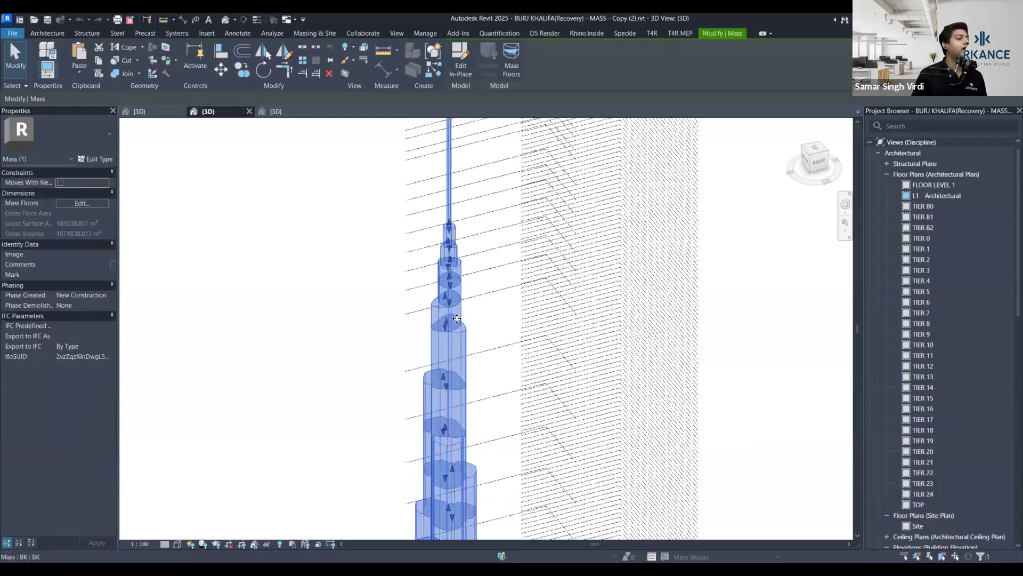
mouse_move(457, 318)
middle_mouse_down("shift")
mouse_move(447, 289)
mouse_move(449, 386)
mouse_move(468, 292)
mouse_move(472, 323)
middle_mouse_up("shift")
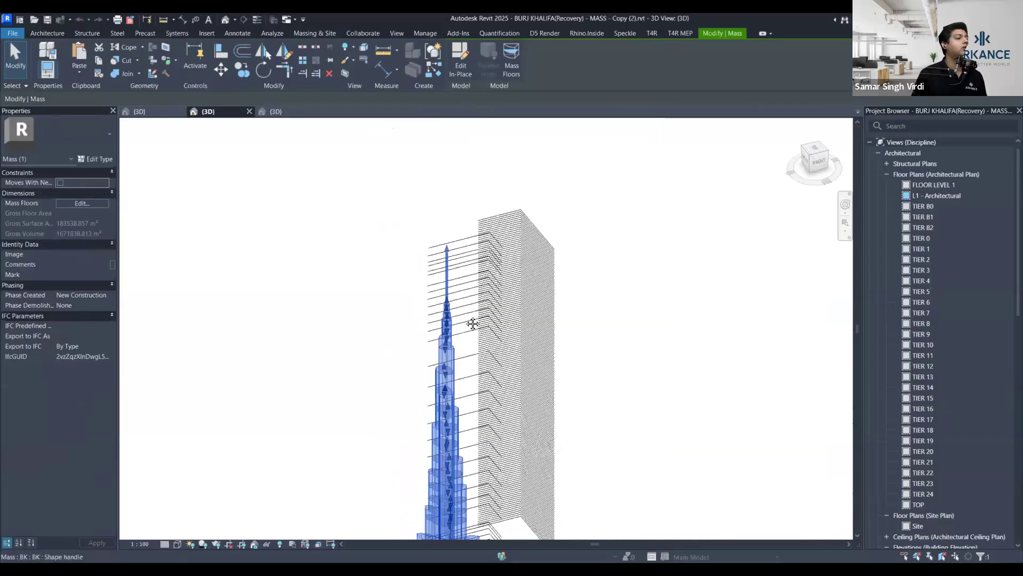
scroll(472, 324, "up", 3)
mouse_move(450, 222)
middle_mouse_down("shift")
mouse_move(454, 238)
mouse_move(429, 217)
middle_mouse_up("shift")
scroll(279, 295, "up", 1)
scroll(292, 286, "up", 2)
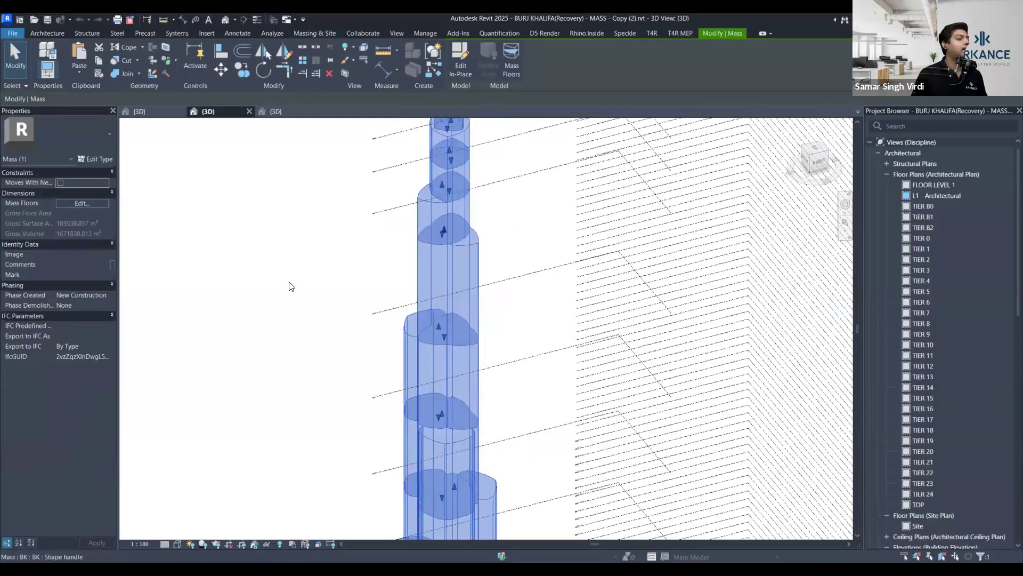
scroll(289, 286, "up", 3)
scroll(479, 297, "down", 3)
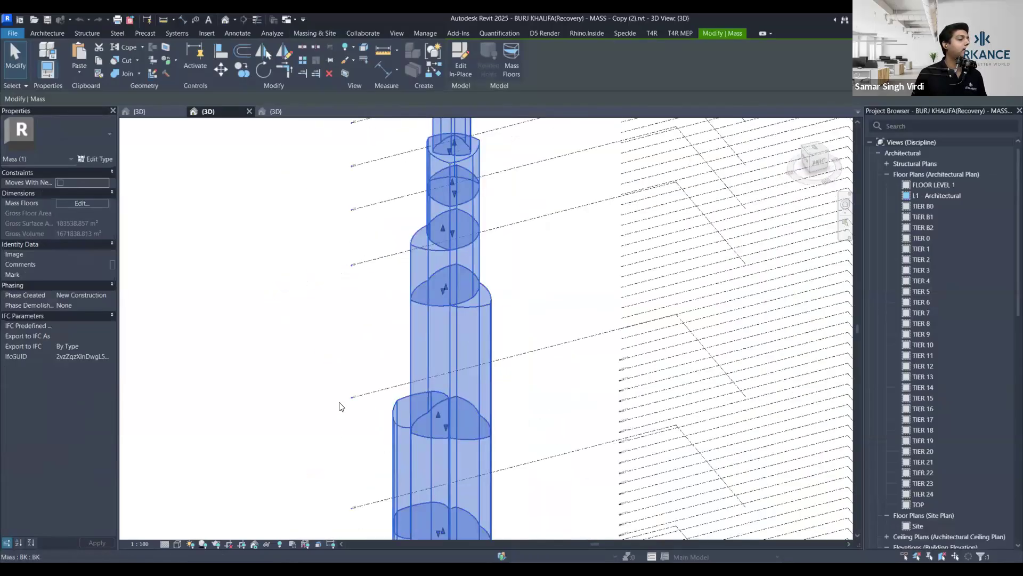
scroll(421, 317, "up", 3)
scroll(440, 312, "down", 2)
scroll(448, 336, "down", 5)
middle_click_drag(454, 355, 504, 361, "shift")
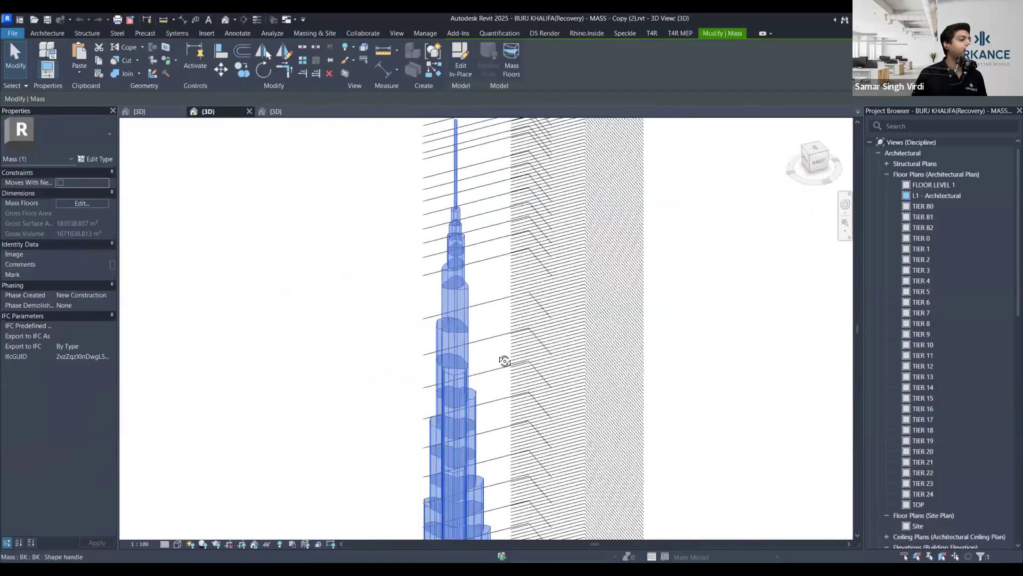
scroll(453, 362, "down", 3)
middle_click_drag(494, 315, 505, 276, "shift")
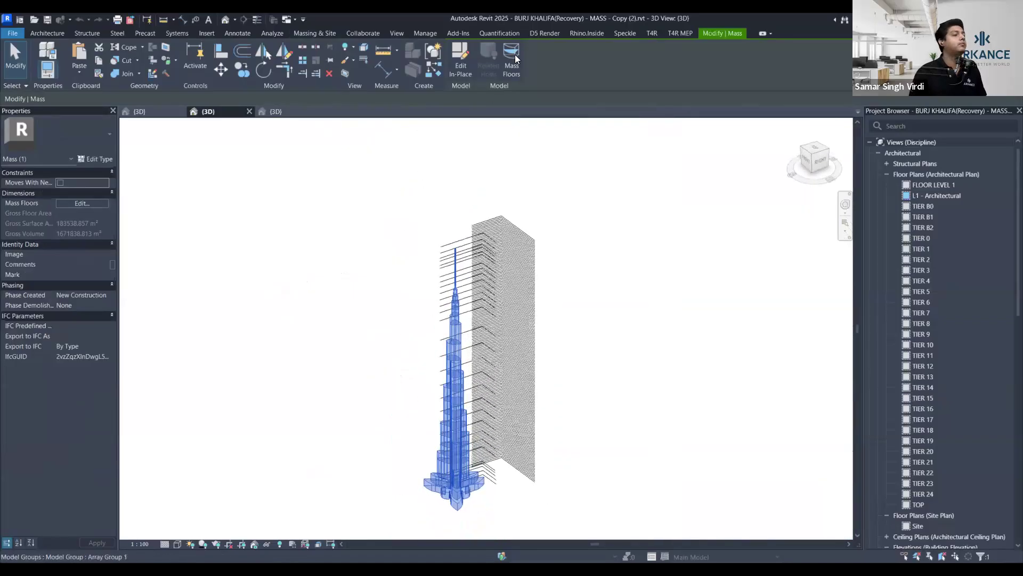
scroll(457, 257, "up", 4)
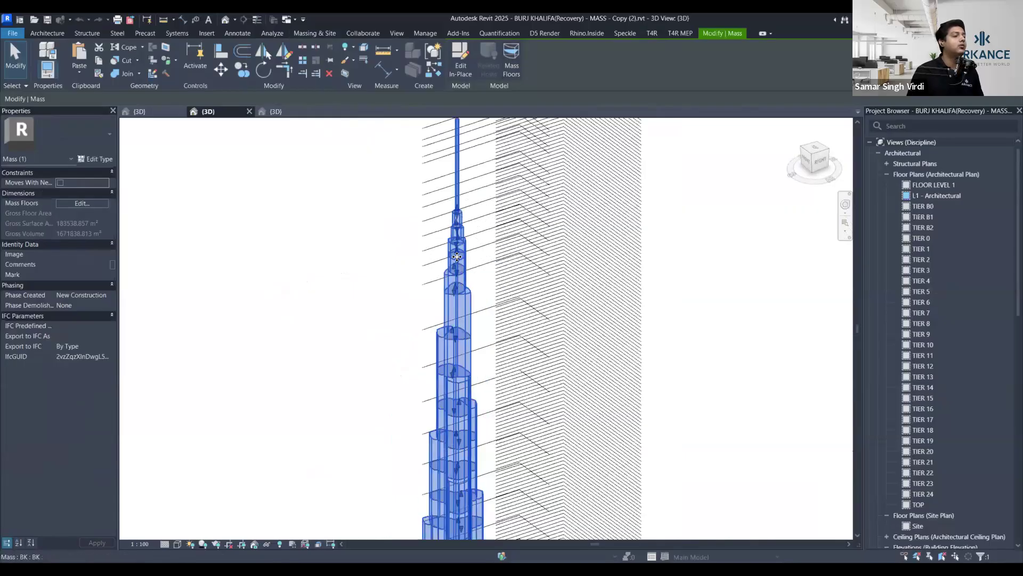
scroll(554, 299, "down", 3)
middle_click_drag(555, 299, 585, 143, "shift")
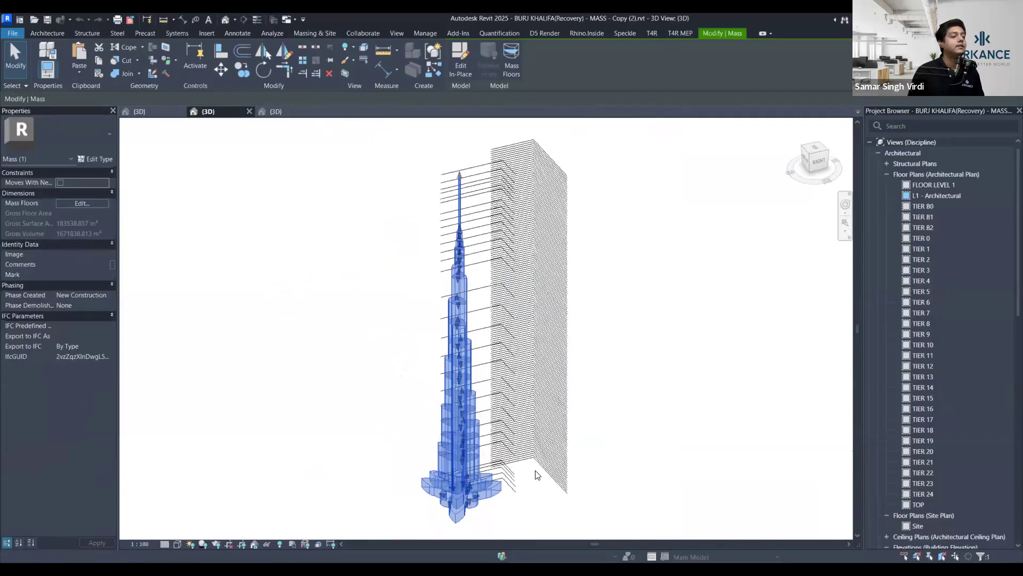
Select the arrayed model groups beside the tower and examine how they line up with the tier levels
left_click(568, 407)
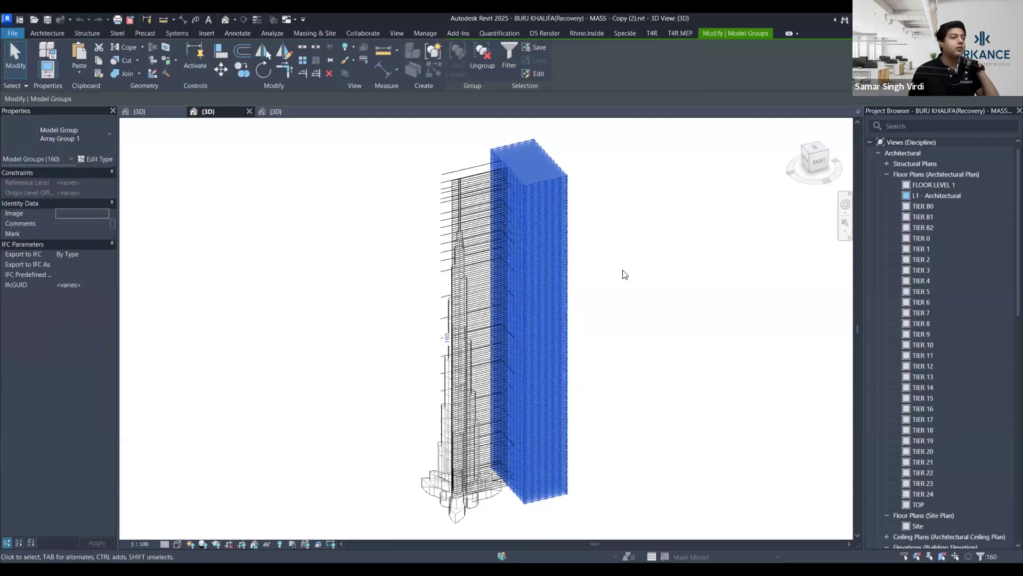
scroll(470, 176, "up", 3)
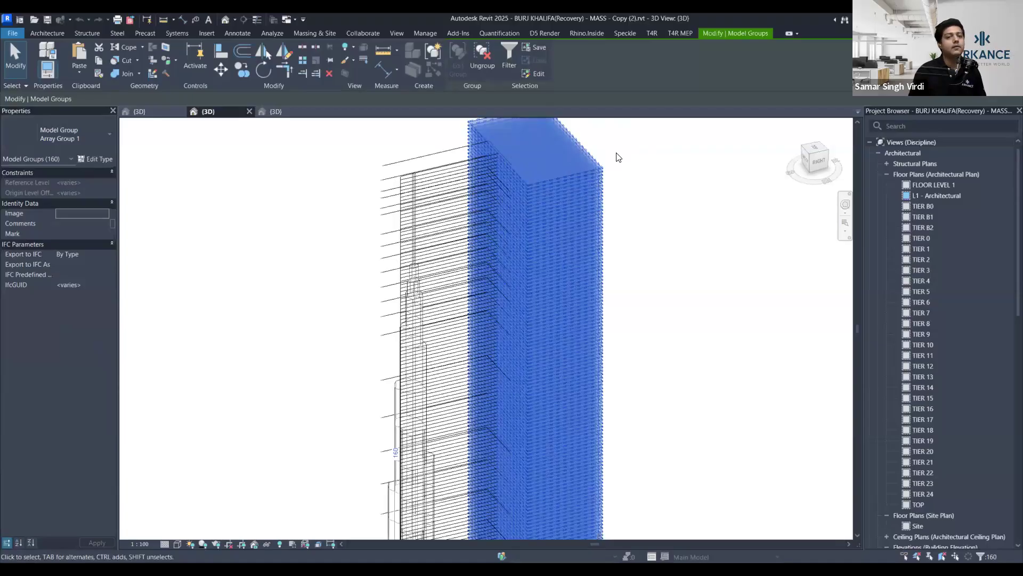
scroll(645, 176, "down", 1)
scroll(668, 201, "down", 1)
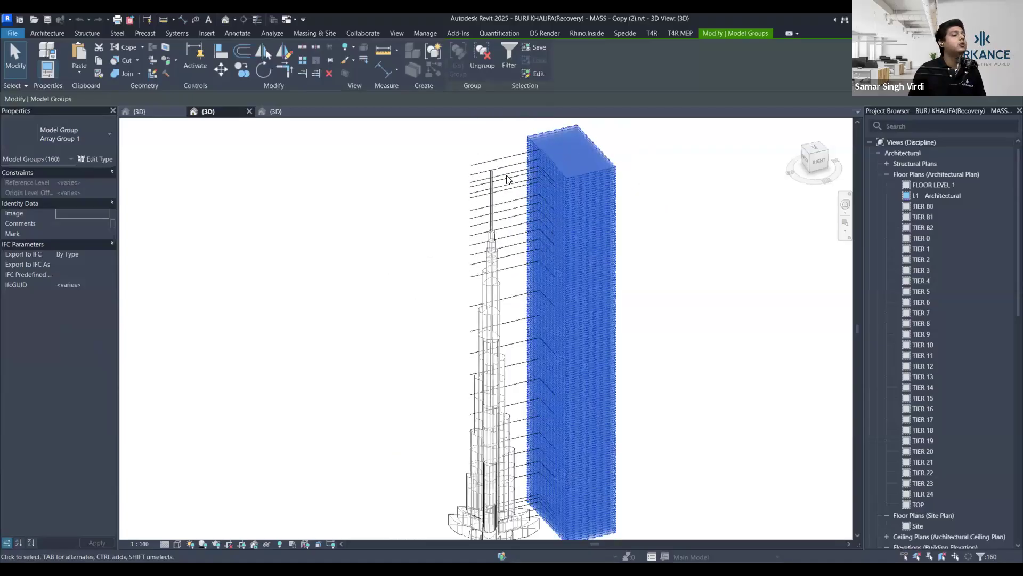
left_click(634, 305)
scroll(509, 365, "up", 2)
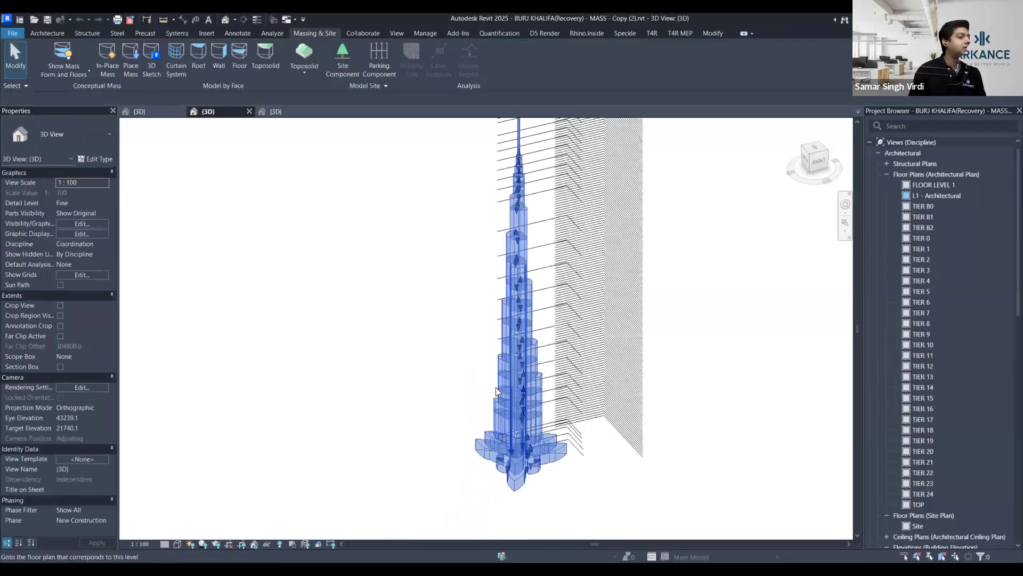
scroll(496, 387, "down", 1)
Cover the tower mass faces with the M_Exterior Glazing curtain wall using Wall by Face, picking multiple faces at once
left_click(539, 205)
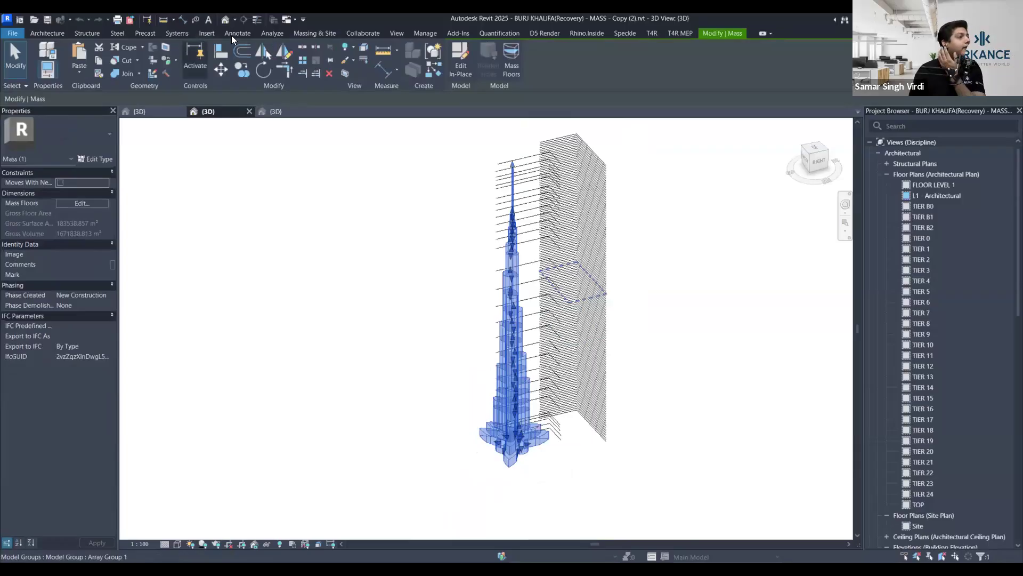
left_click(338, 28)
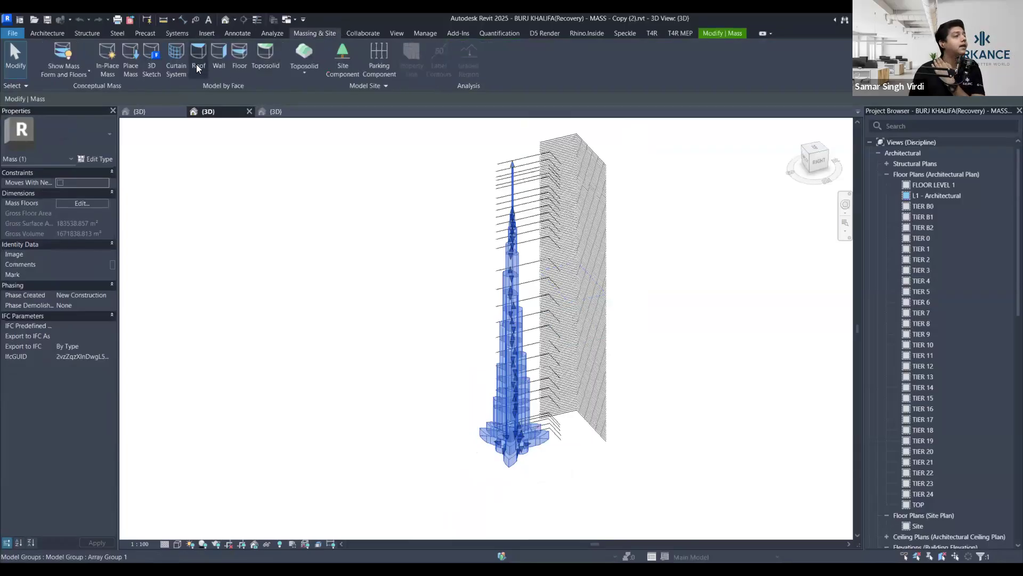
left_click(63, 32)
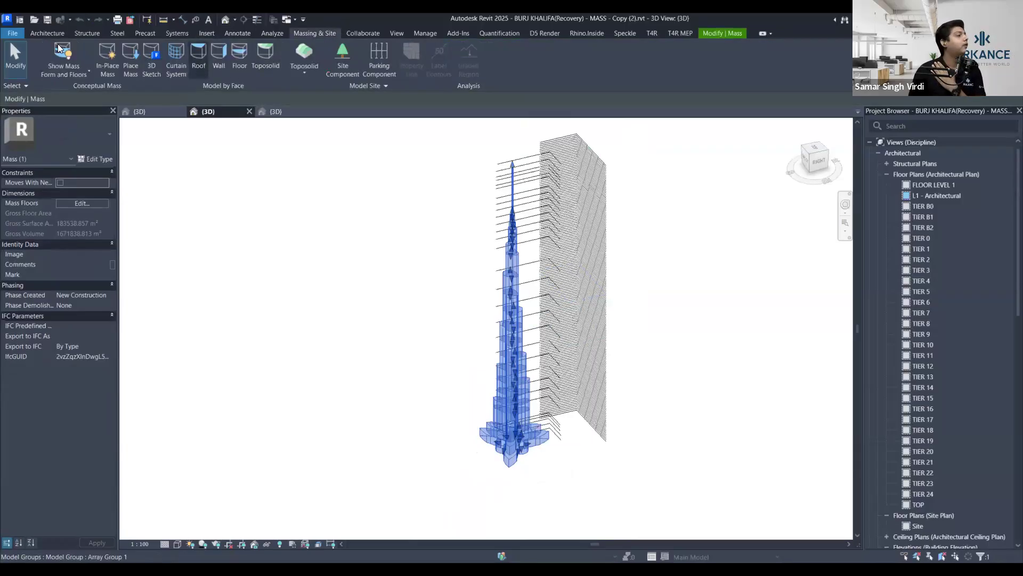
left_click(45, 72)
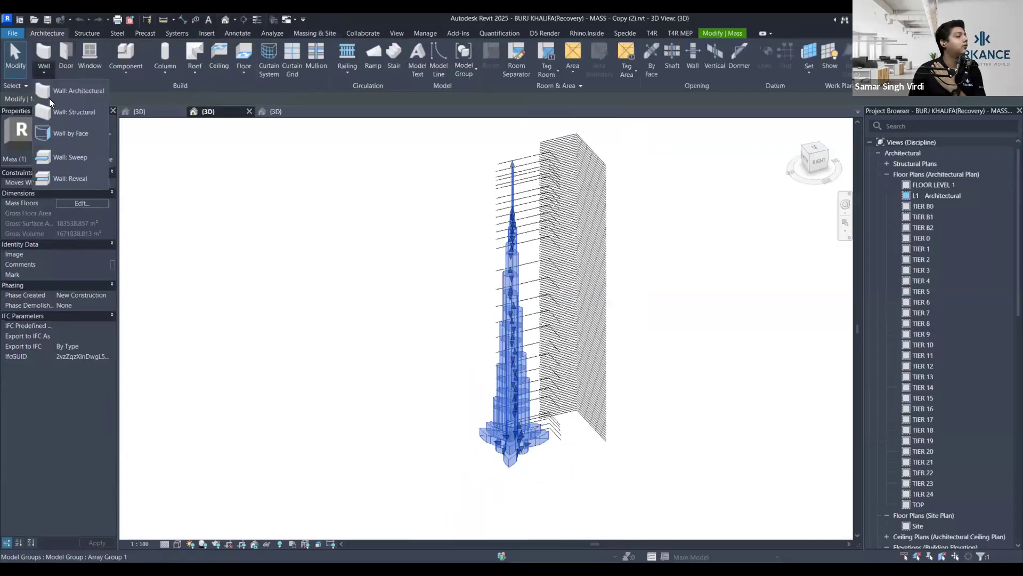
left_click(62, 133)
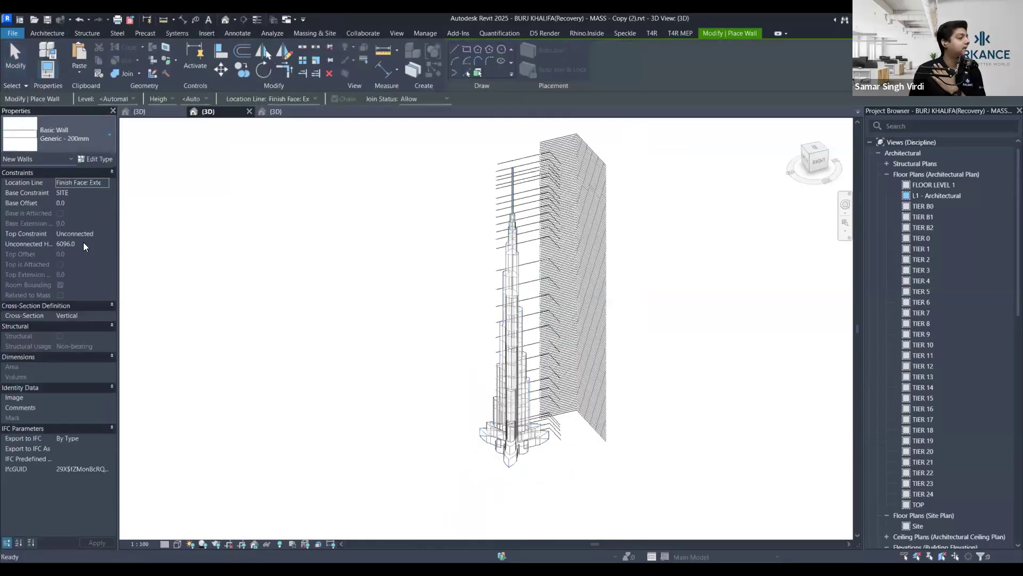
left_click(76, 134)
scroll(72, 251, "down", 10)
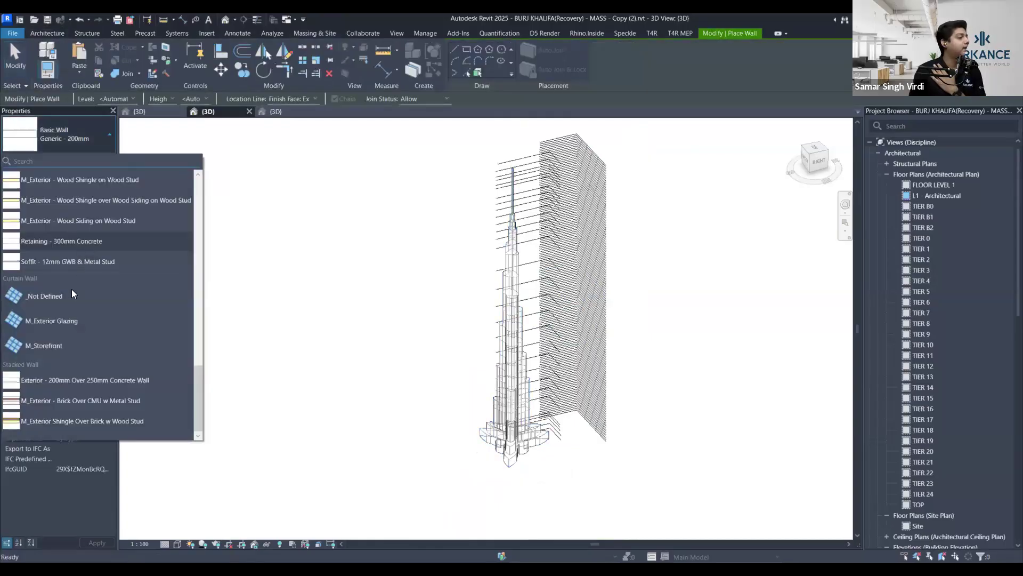
left_click(64, 322)
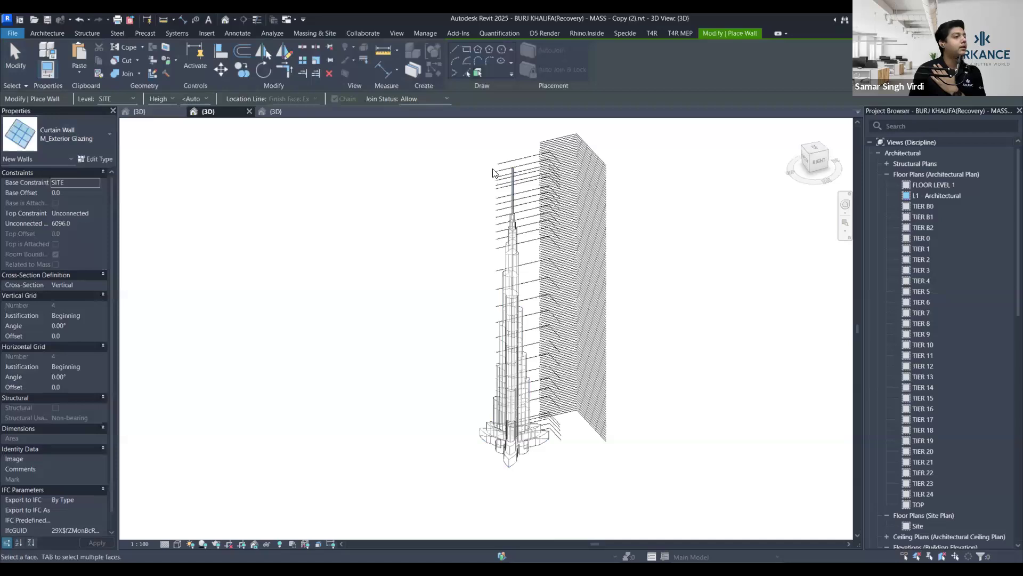
left_click(477, 72)
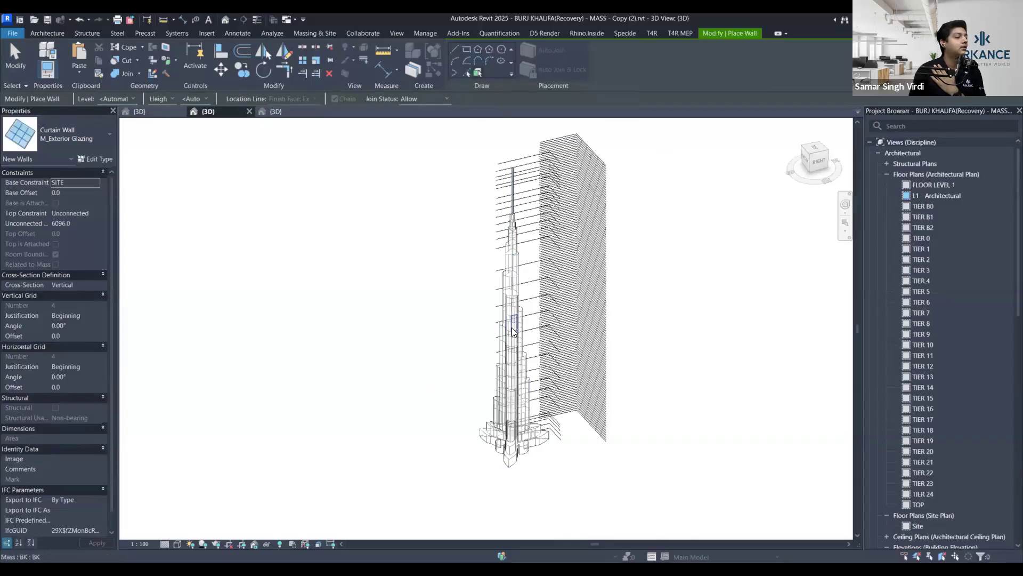
scroll(513, 331, "up", 3)
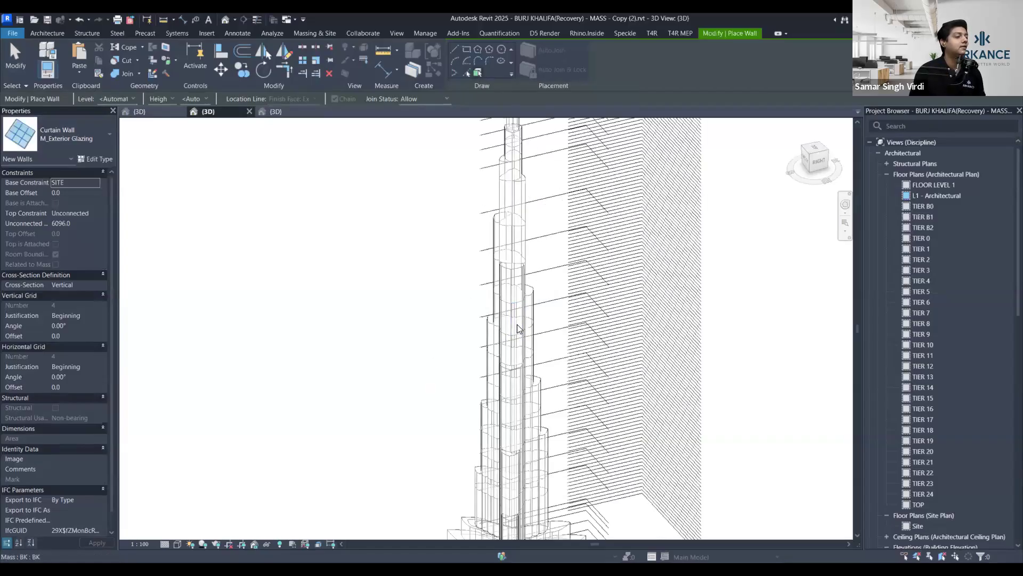
key("Tab")
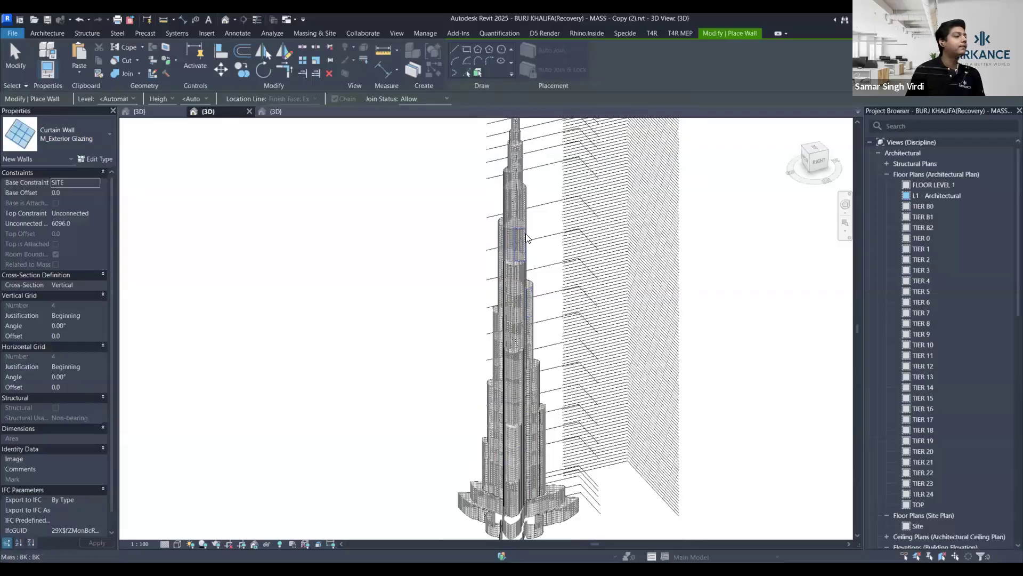
Examine the curtain wall grid on the middle tiers up close and end wall placement
scroll(514, 214, "up", 3)
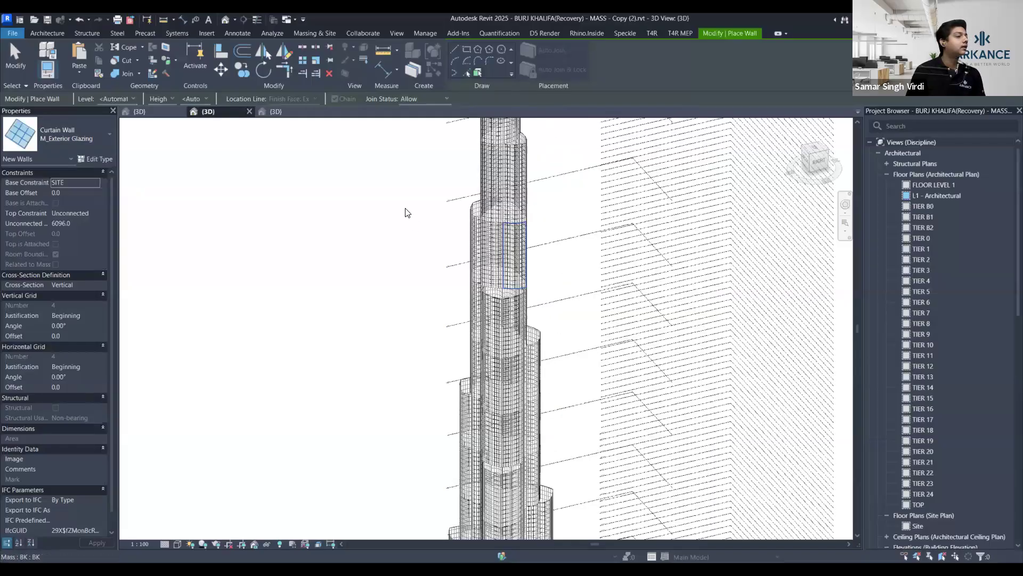
scroll(401, 228, "up", 4)
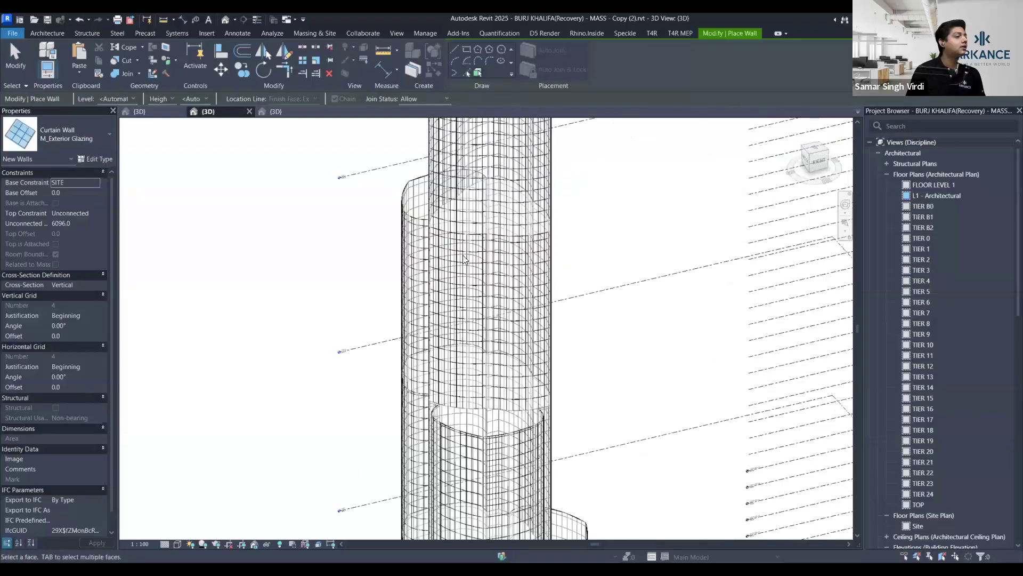
scroll(479, 264, "up", 2)
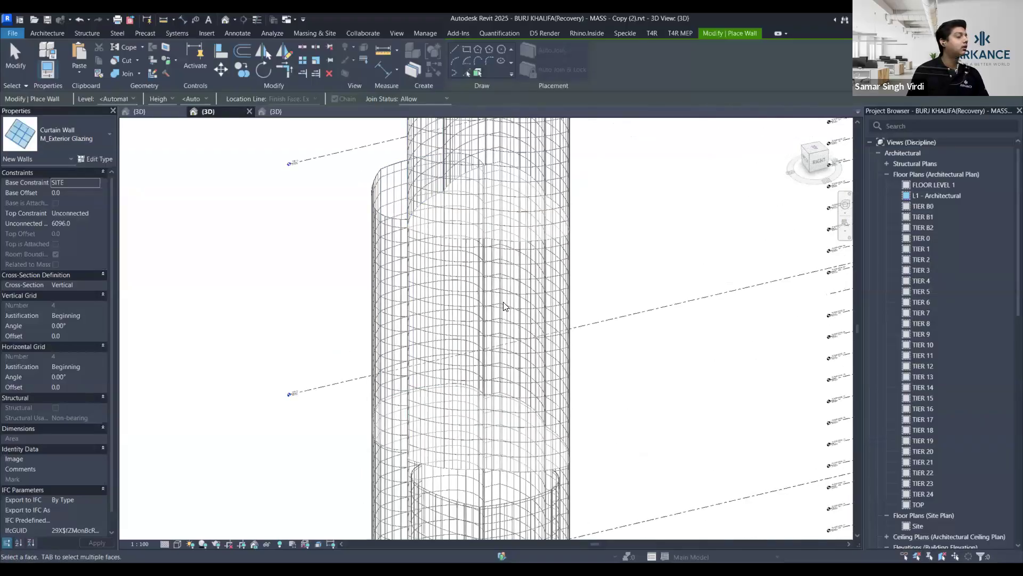
scroll(496, 293, "down", 2)
scroll(573, 379, "down", 1)
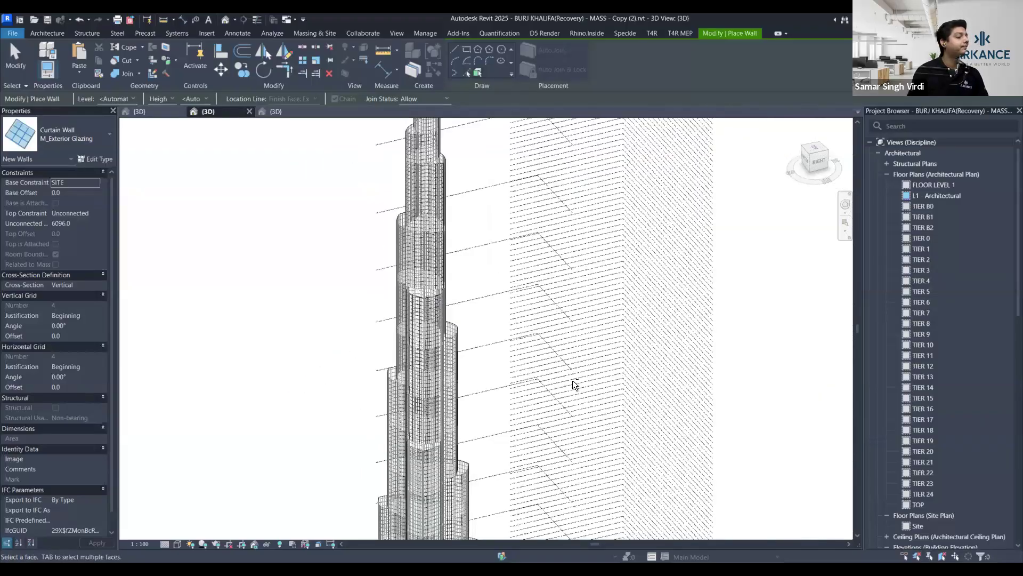
key("Escape")
key("Escape")
Examine the glazed tower from several sides, including the curtain walls of the upper tiers below the spire
scroll(592, 379, "down", 3)
middle_click_drag(607, 386, 459, 187, "shift")
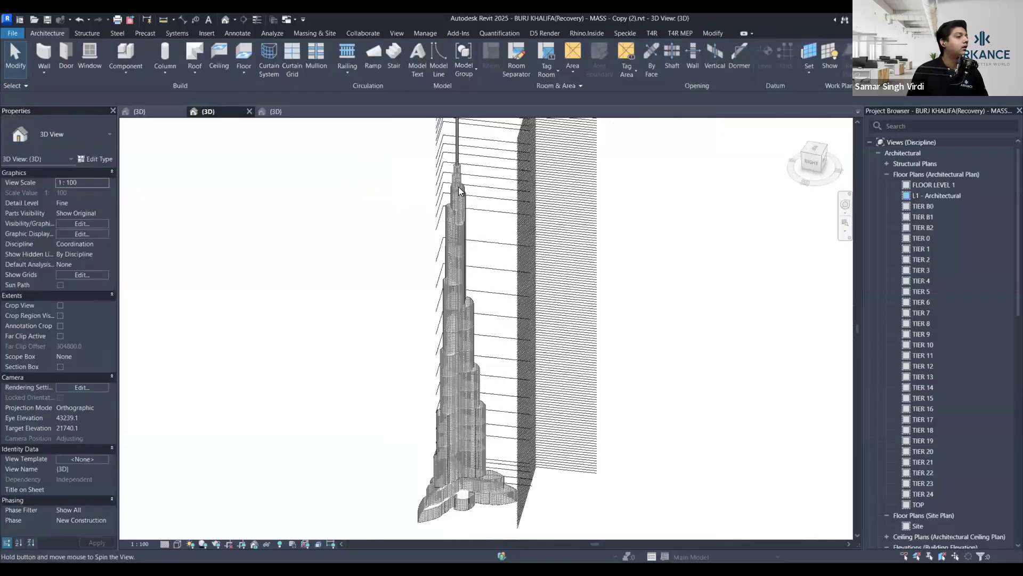
scroll(464, 257, "up", 8)
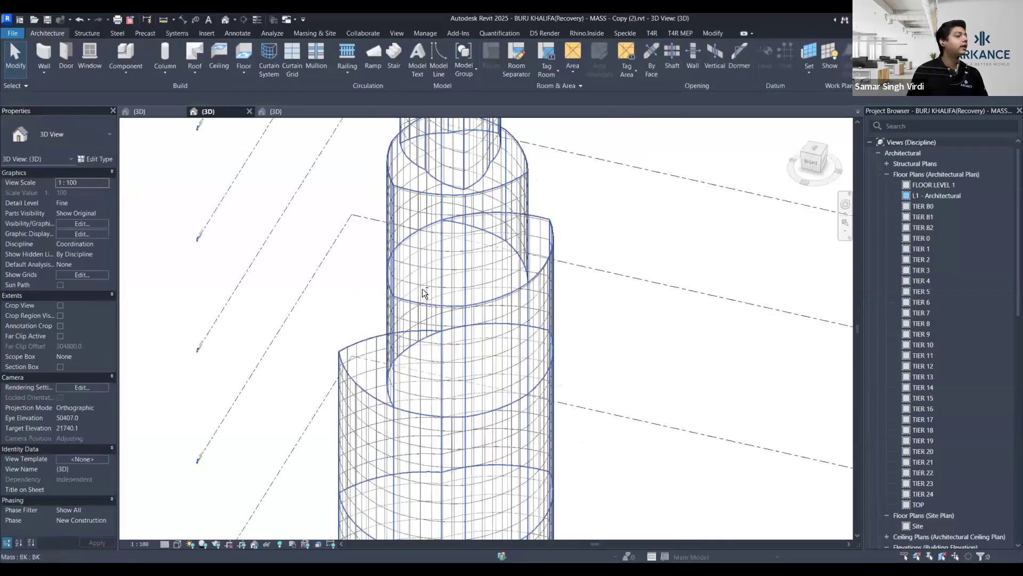
scroll(549, 315, "down", 4)
middle_click_drag(557, 318, 564, 335, "shift")
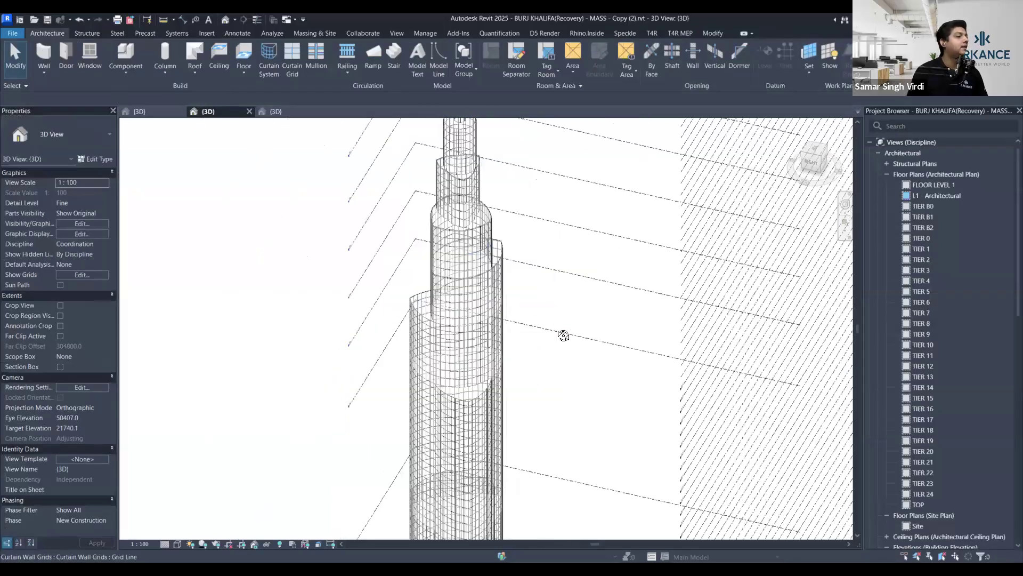
scroll(468, 297, "down", 5)
mouse_move(464, 304)
middle_mouse_down("shift")
mouse_move(453, 309)
mouse_move(458, 323)
middle_mouse_up("shift")
scroll(459, 320, "up", 3)
scroll(452, 196, "up", 5)
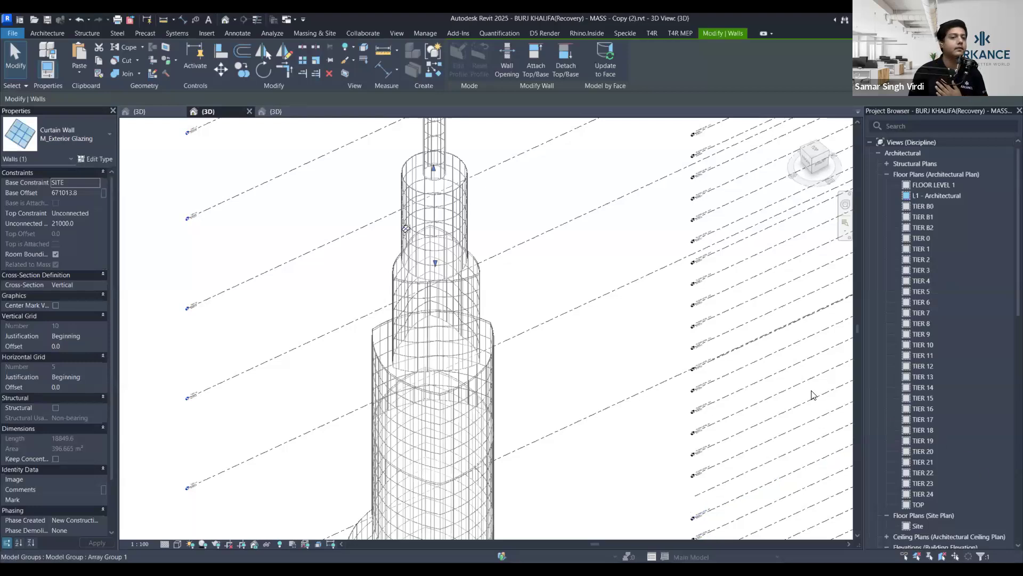
scroll(536, 281, "down", 3)
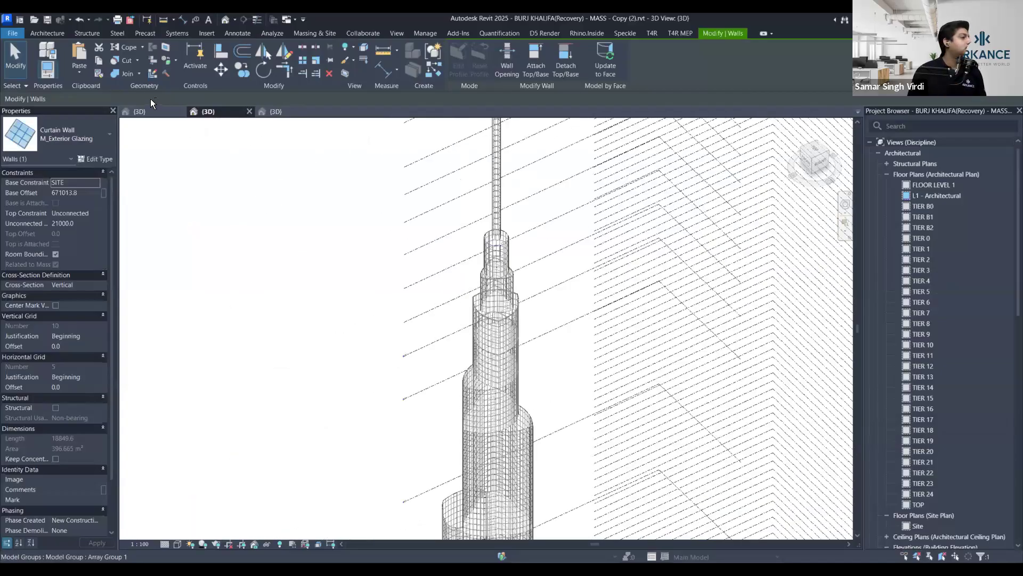
scroll(150, 114, "down", 3)
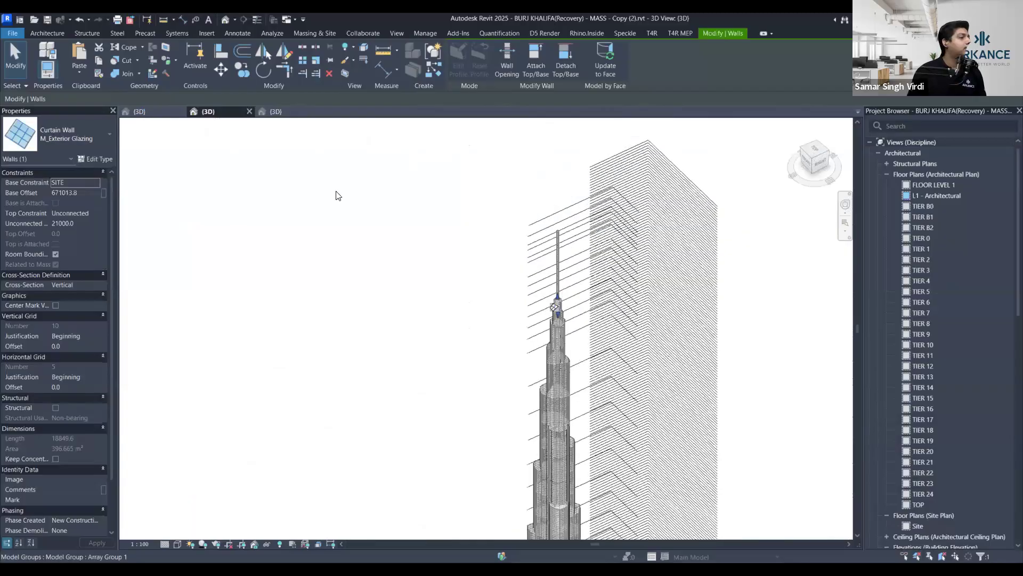
Switch to the BURJ KHALIFA(Recovery) model and examine the curtain system facade of the finished tower
key("ctrl+Tab")
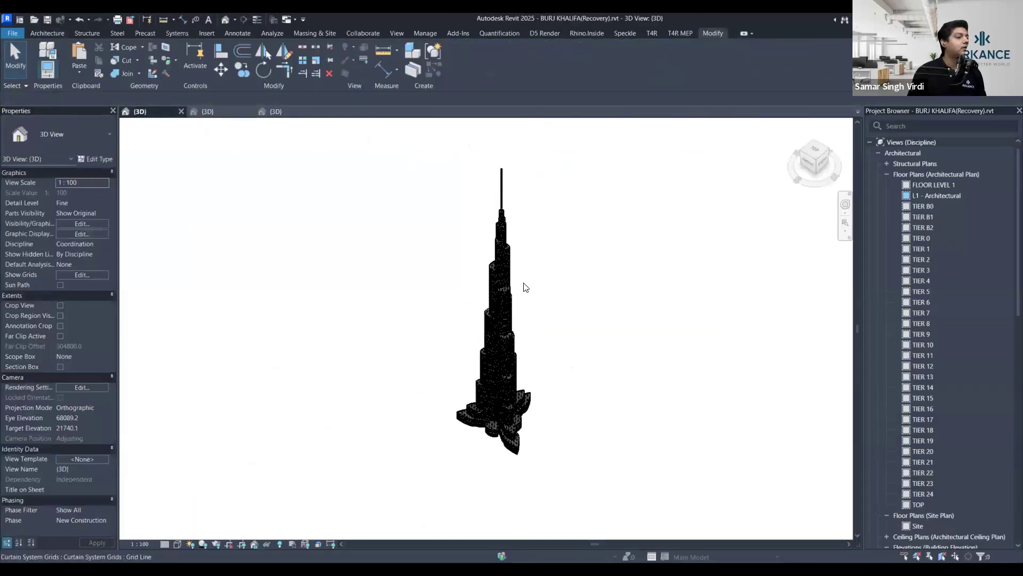
scroll(522, 224, "up", 5)
scroll(499, 273, "up", 3)
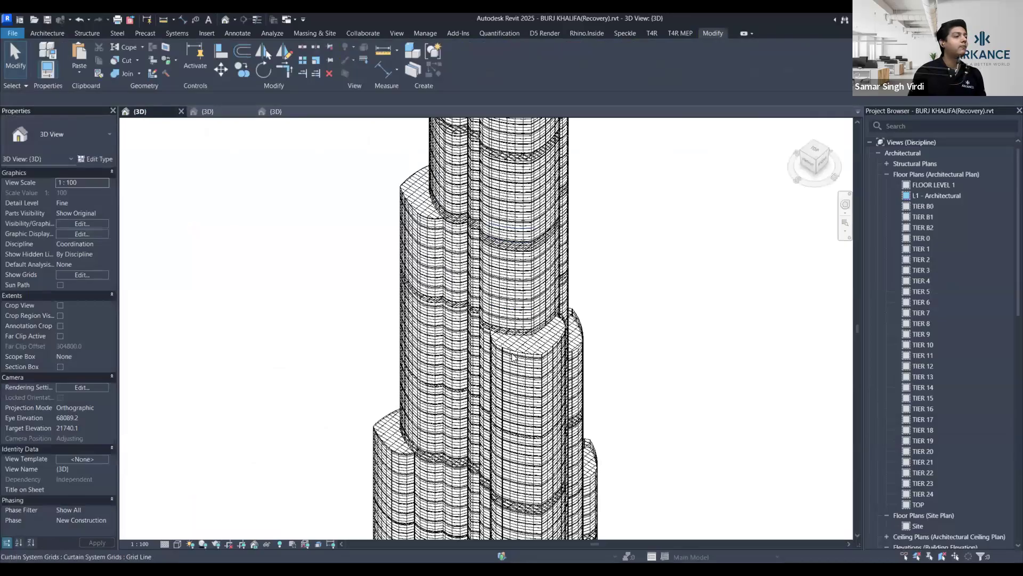
scroll(513, 357, "up", 2)
scroll(592, 352, "down", 5)
middle_click_drag(681, 342, 686, 287, "shift")
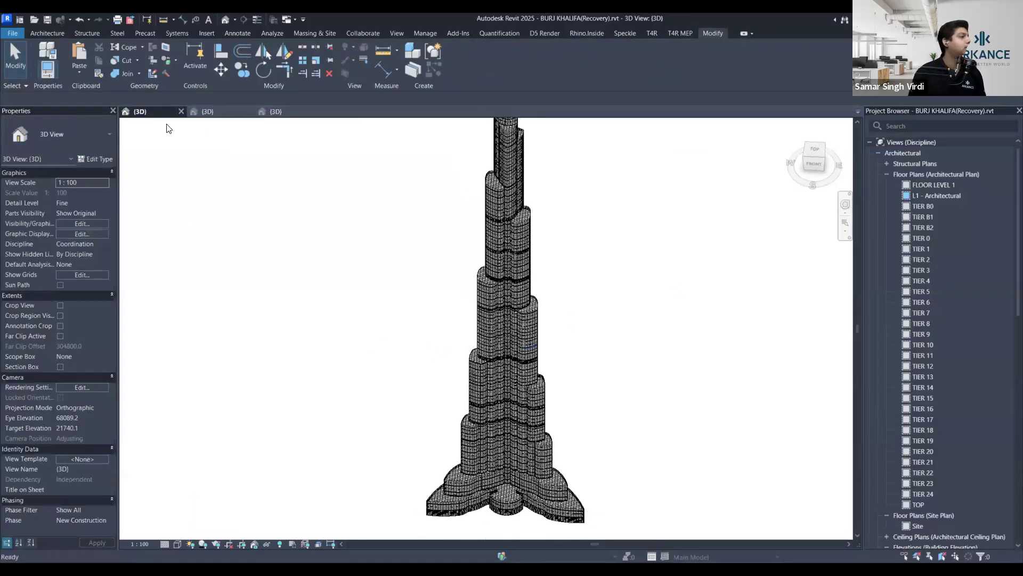